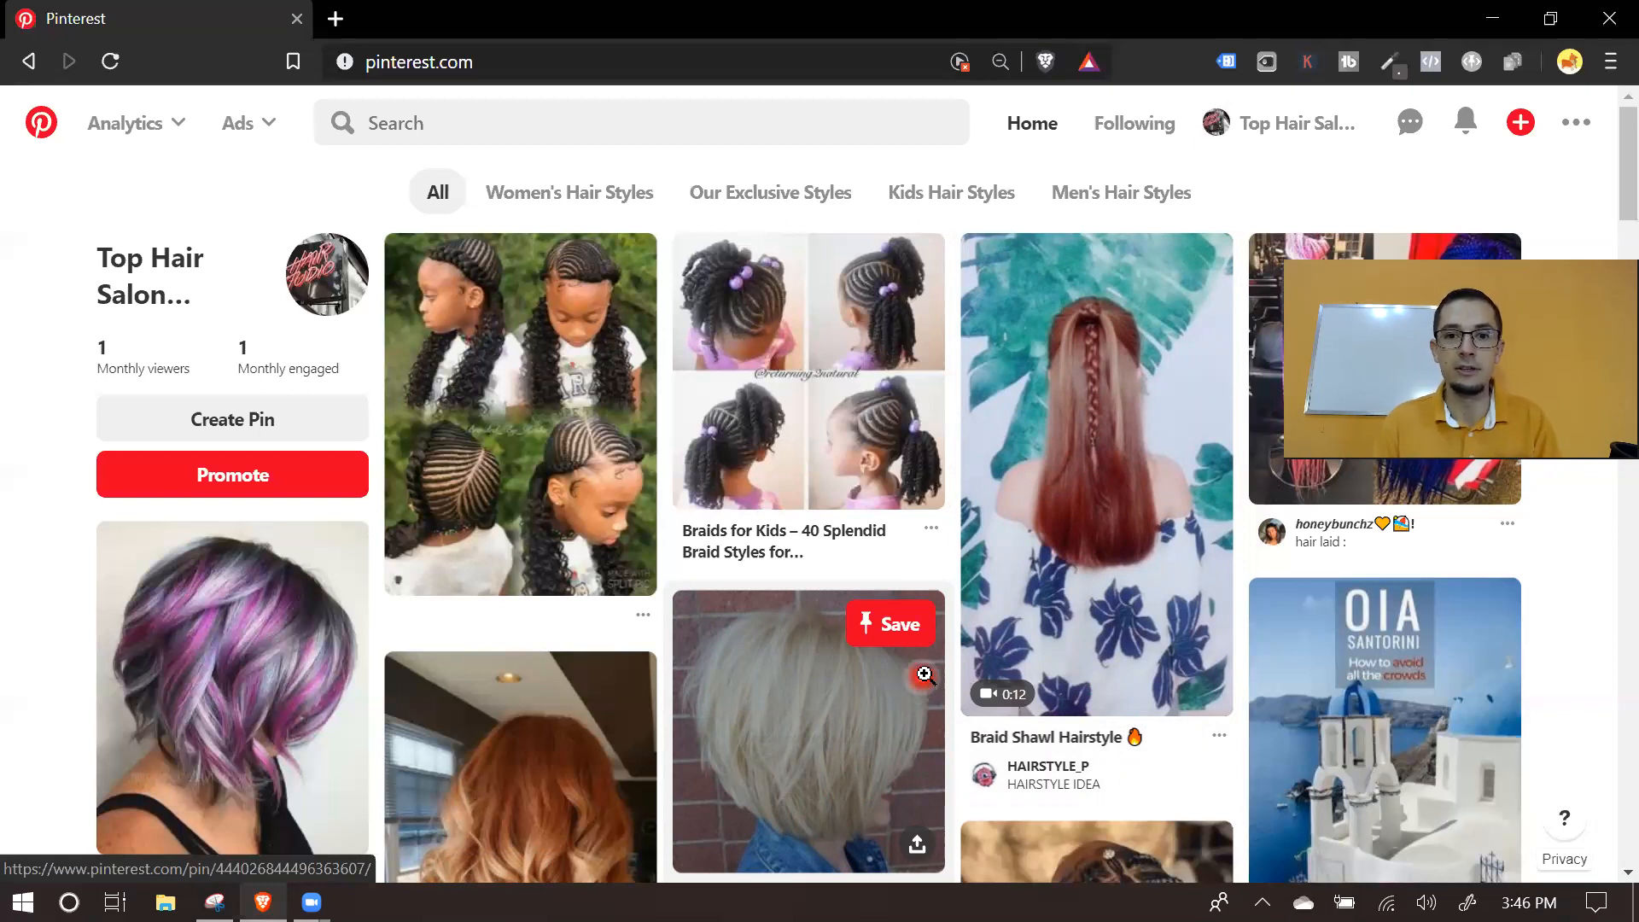
Step: View the recent searches and trending ideas suggested for the search box and close the suggestions
left_click(367, 126)
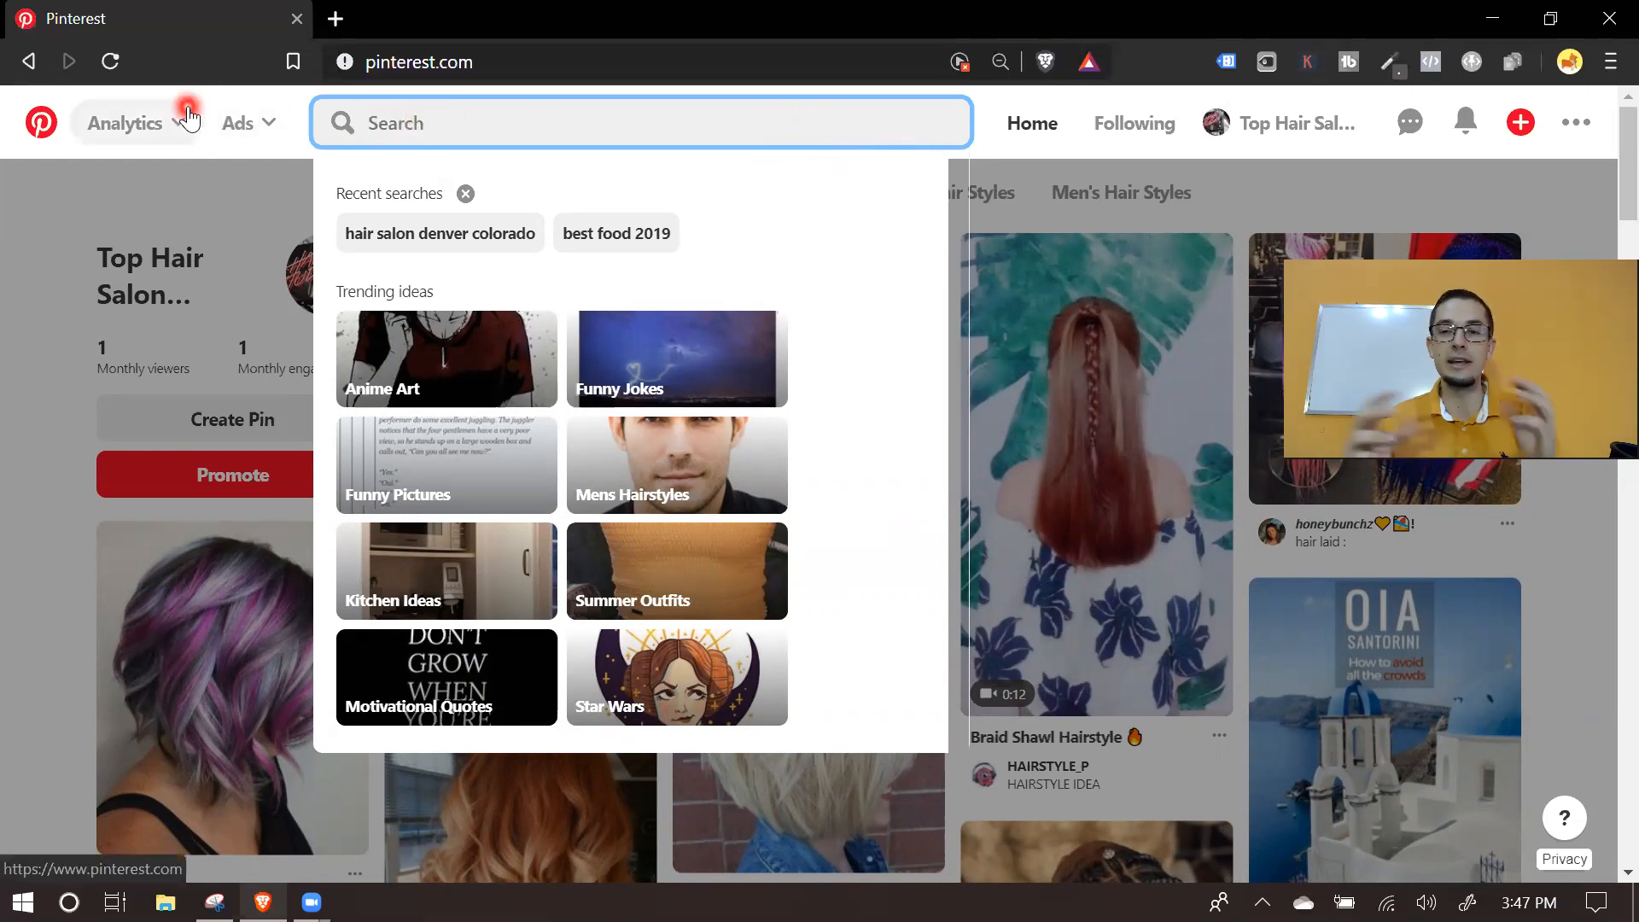
left_click(373, 134)
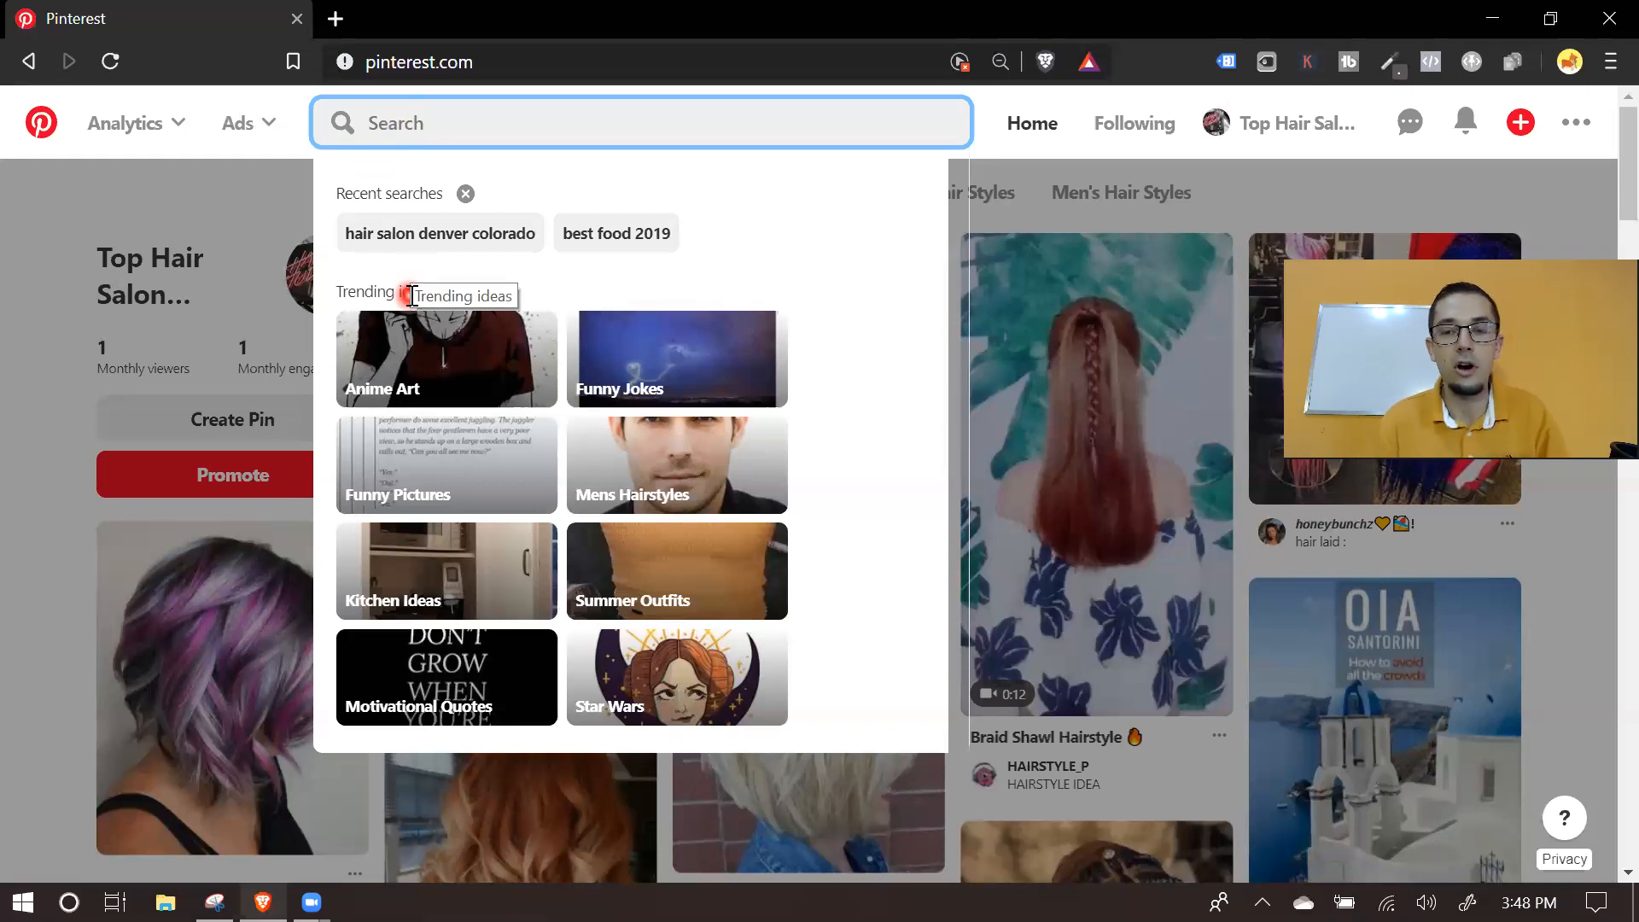
left_click(25, 222)
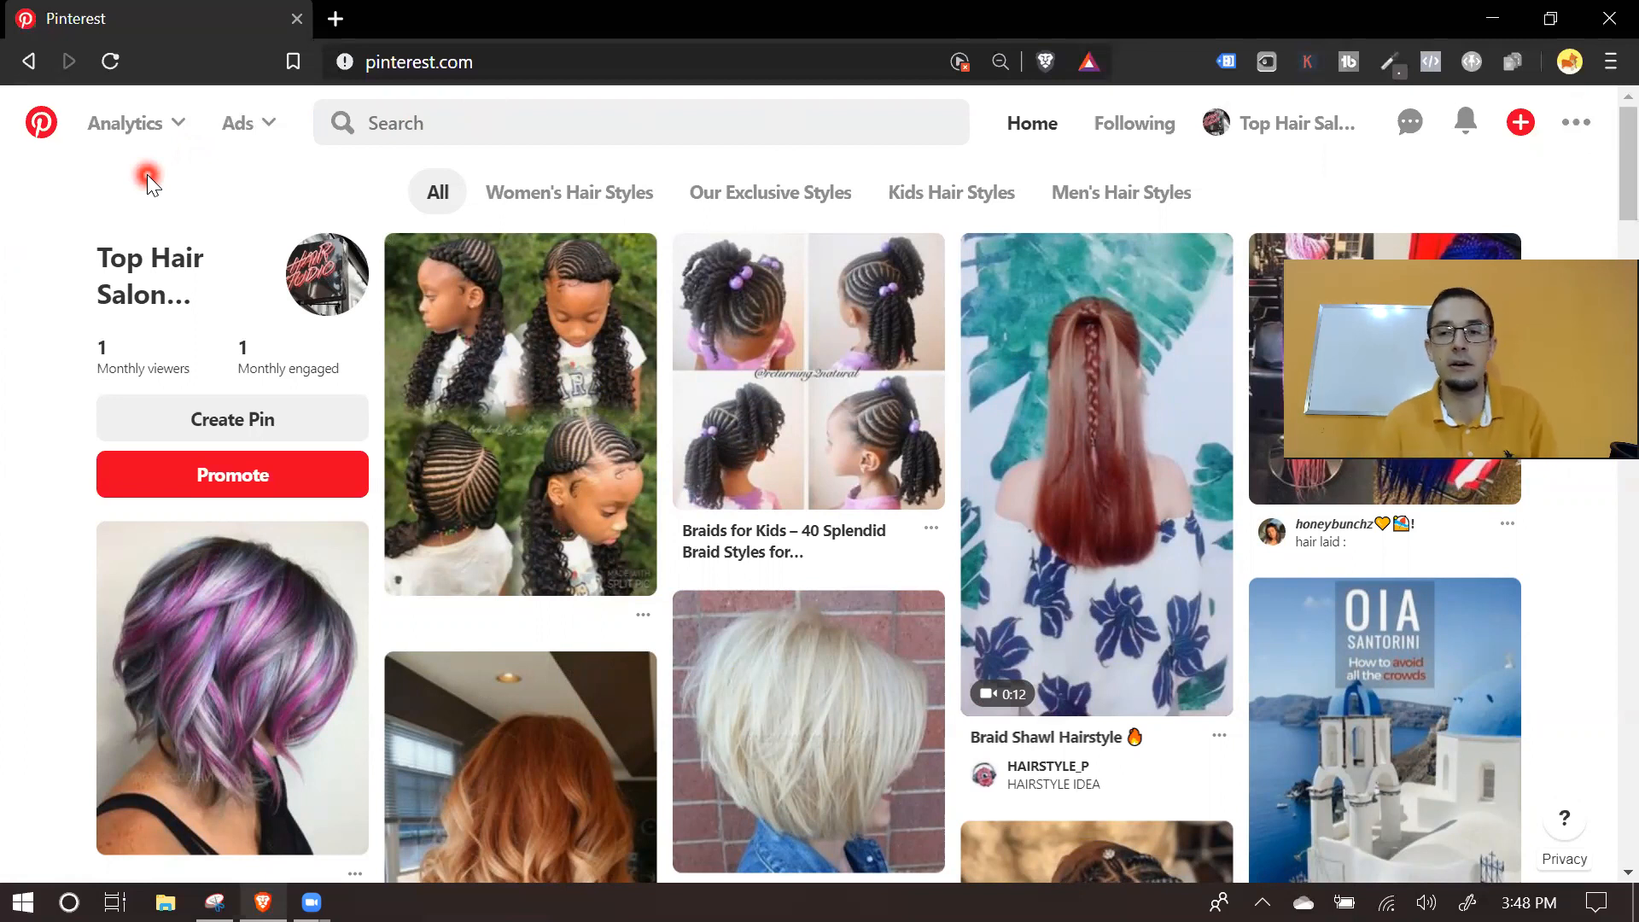
Step: Open the account's settings and review the profile details and the account settings page
left_click(1575, 122)
left_click(1476, 213)
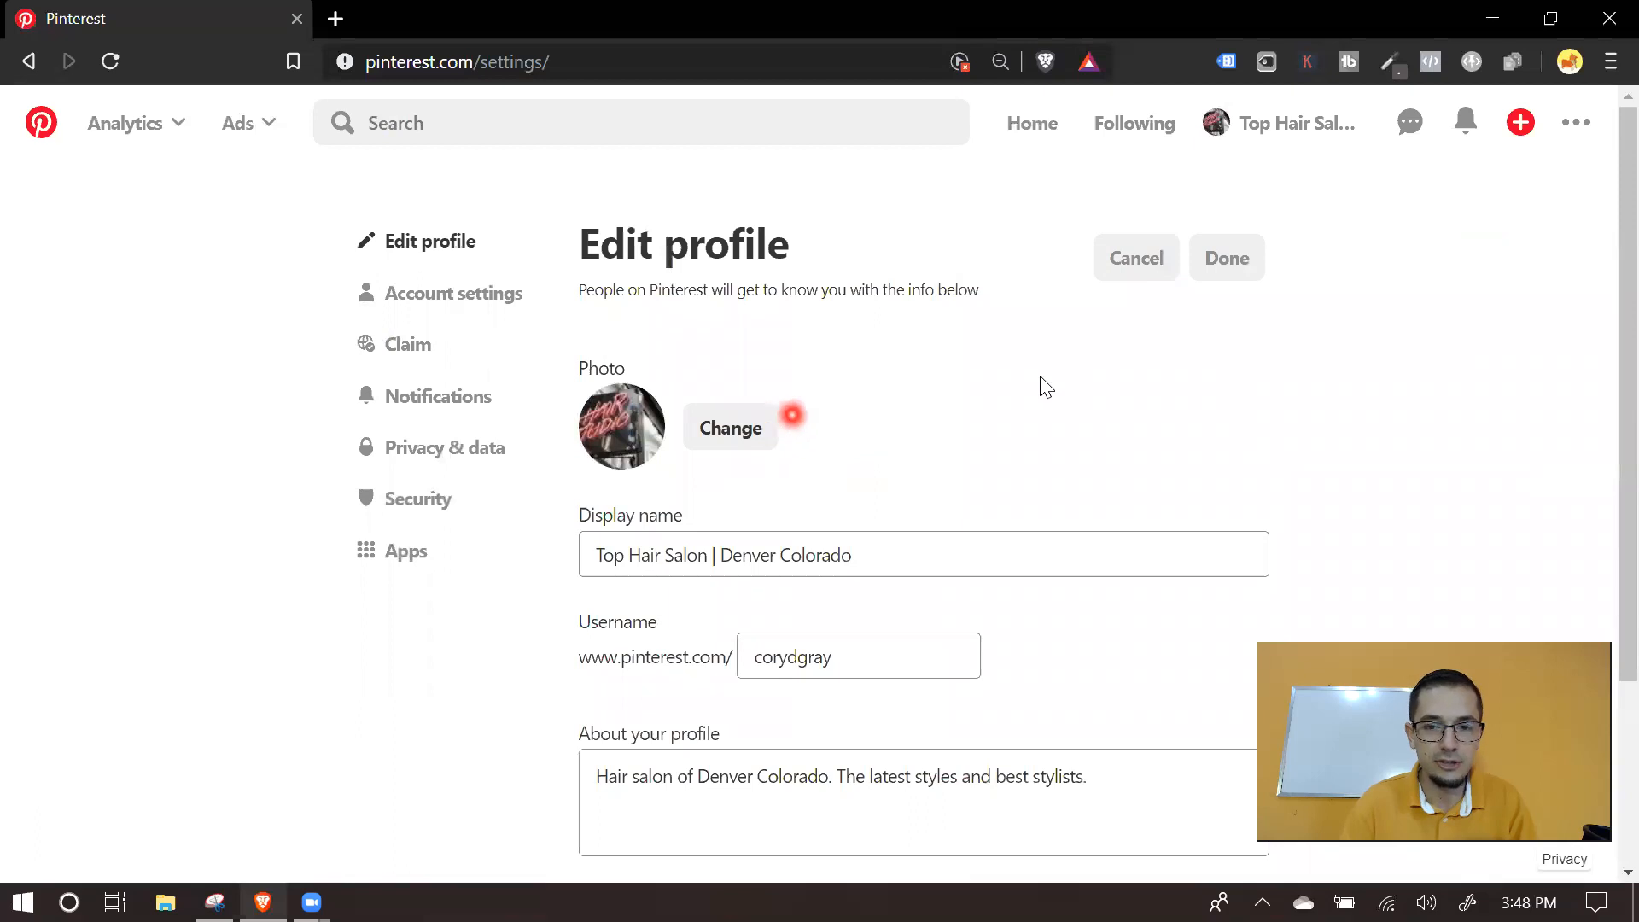
scroll(1040, 380, "down", 3)
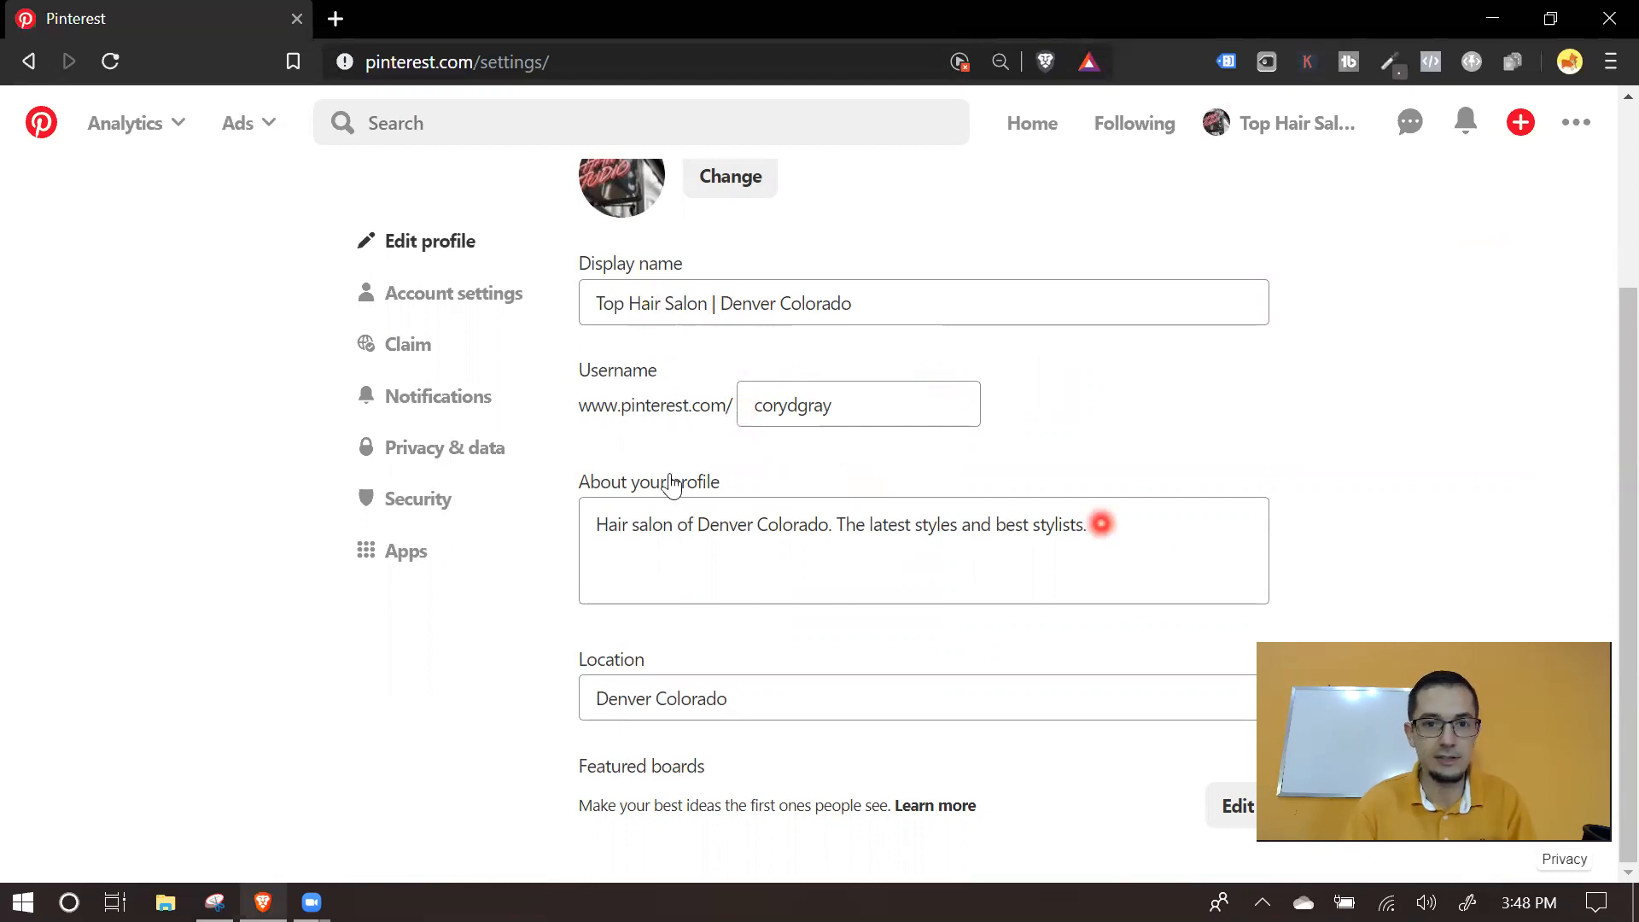
left_click(507, 299)
scroll(859, 477, "down", 5)
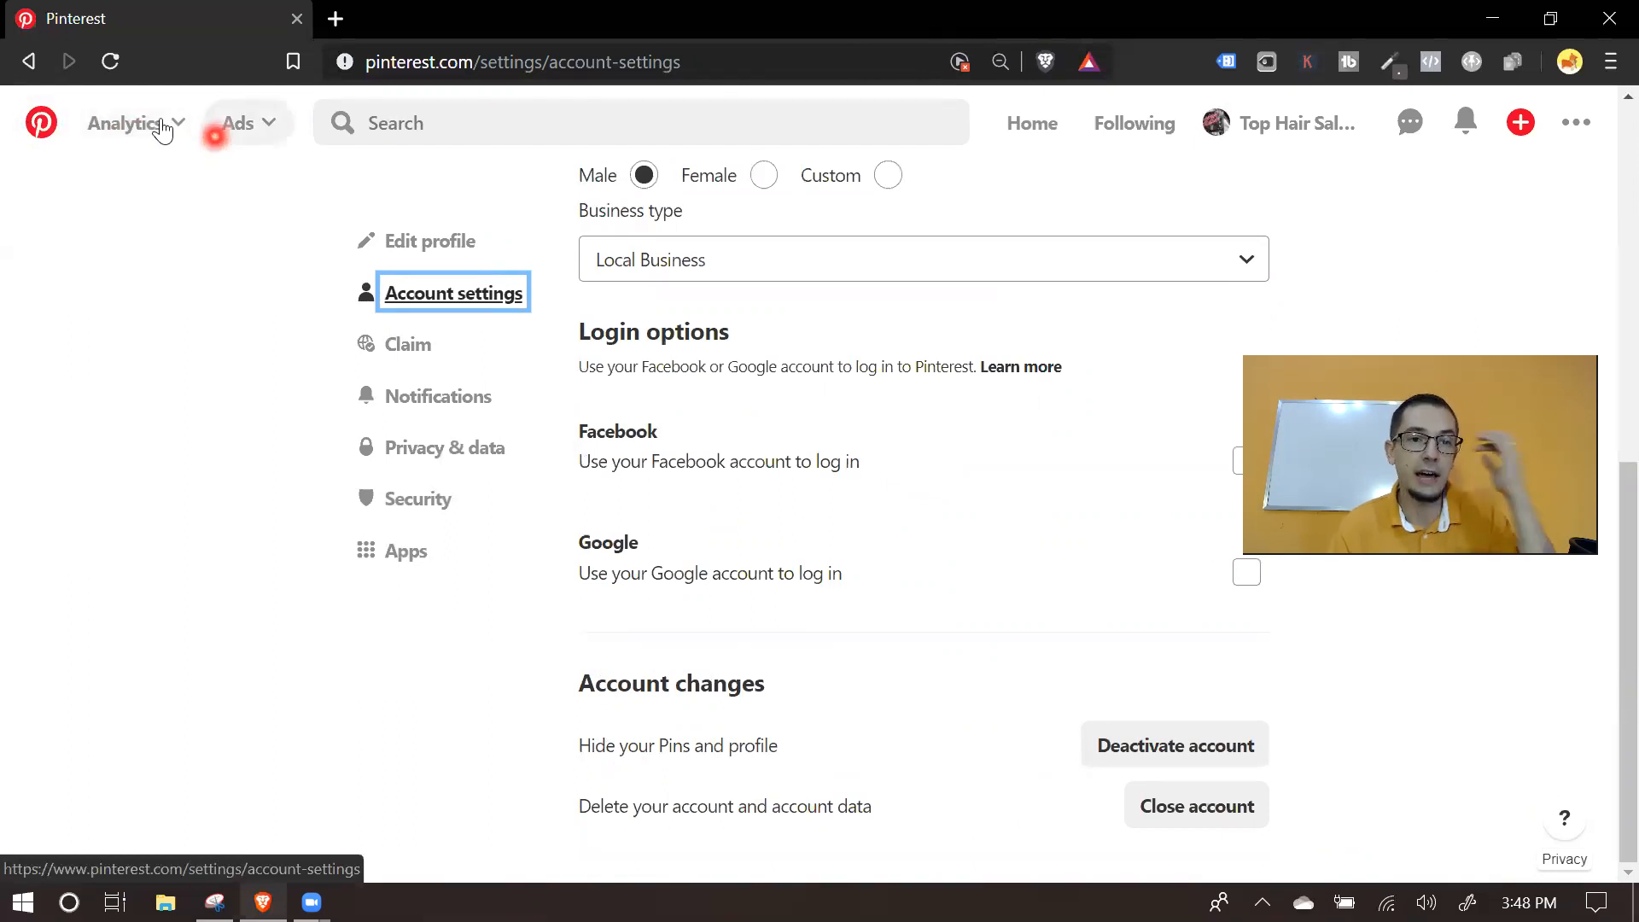
Step: Start creating a new ad with Traffic as the campaign objective
left_click(251, 129)
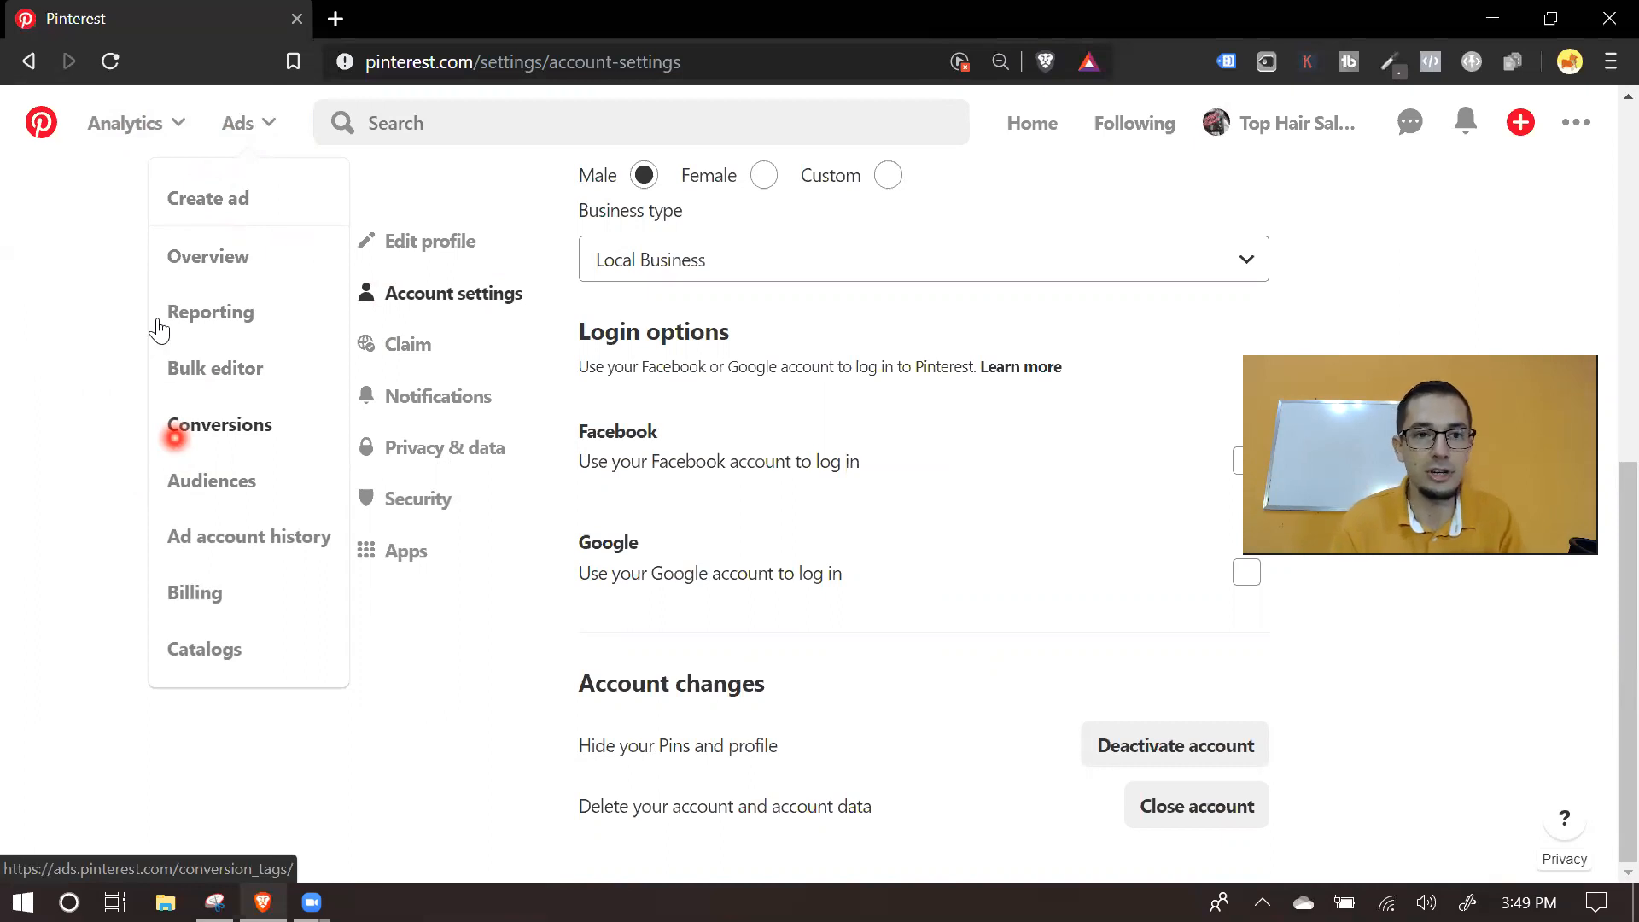
left_click(223, 203)
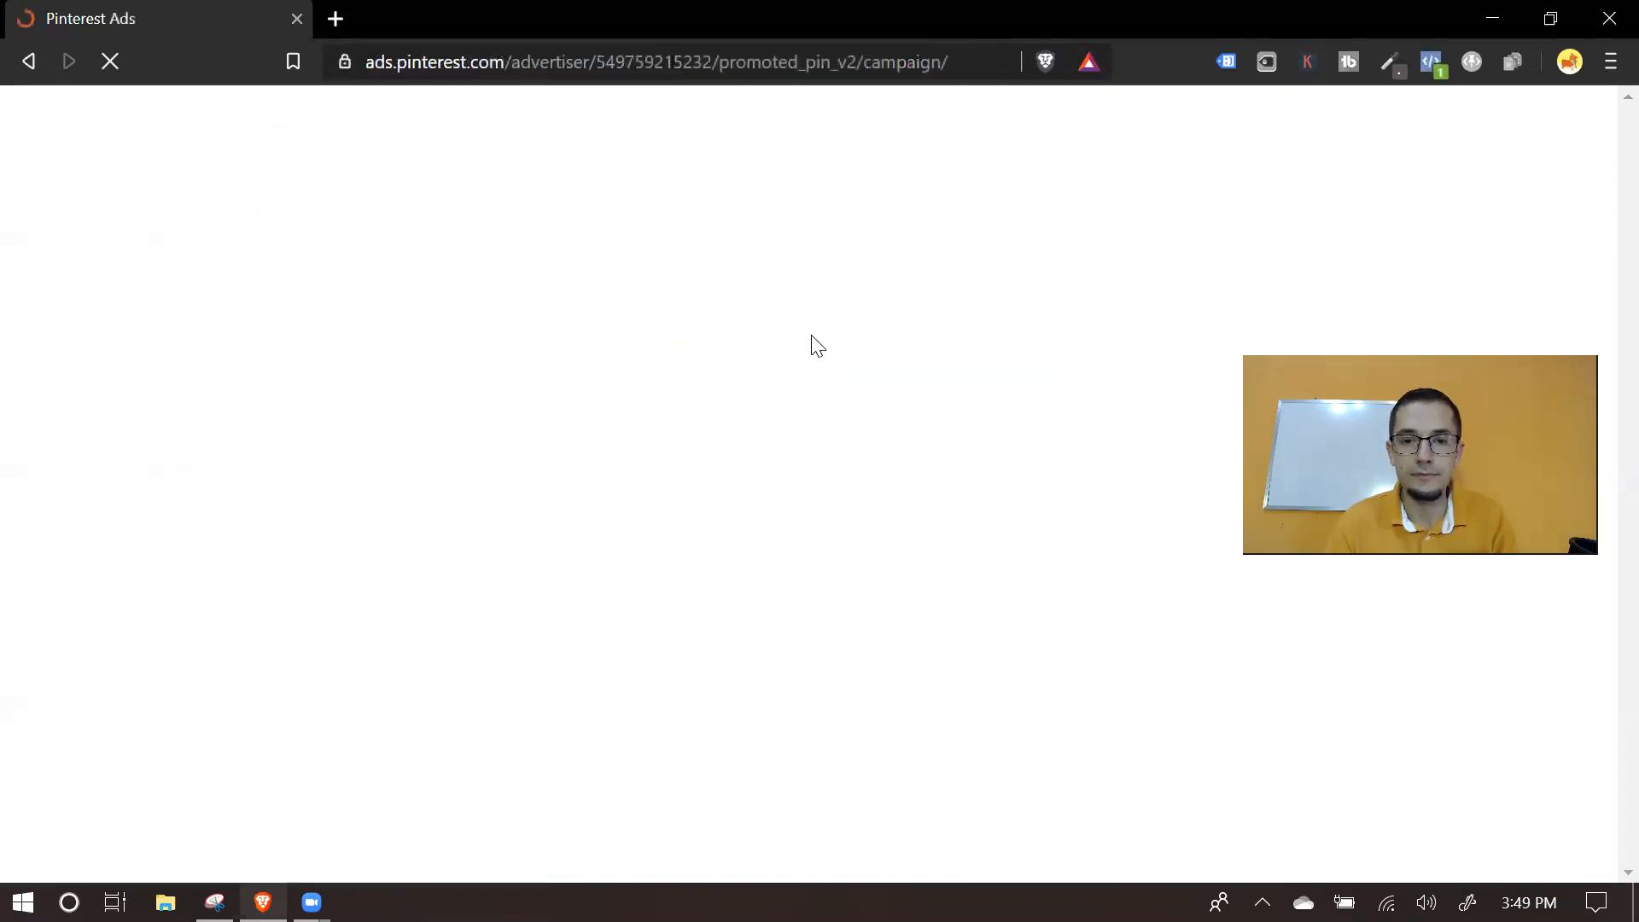
left_click(715, 511)
scroll(1123, 512, "down", 5)
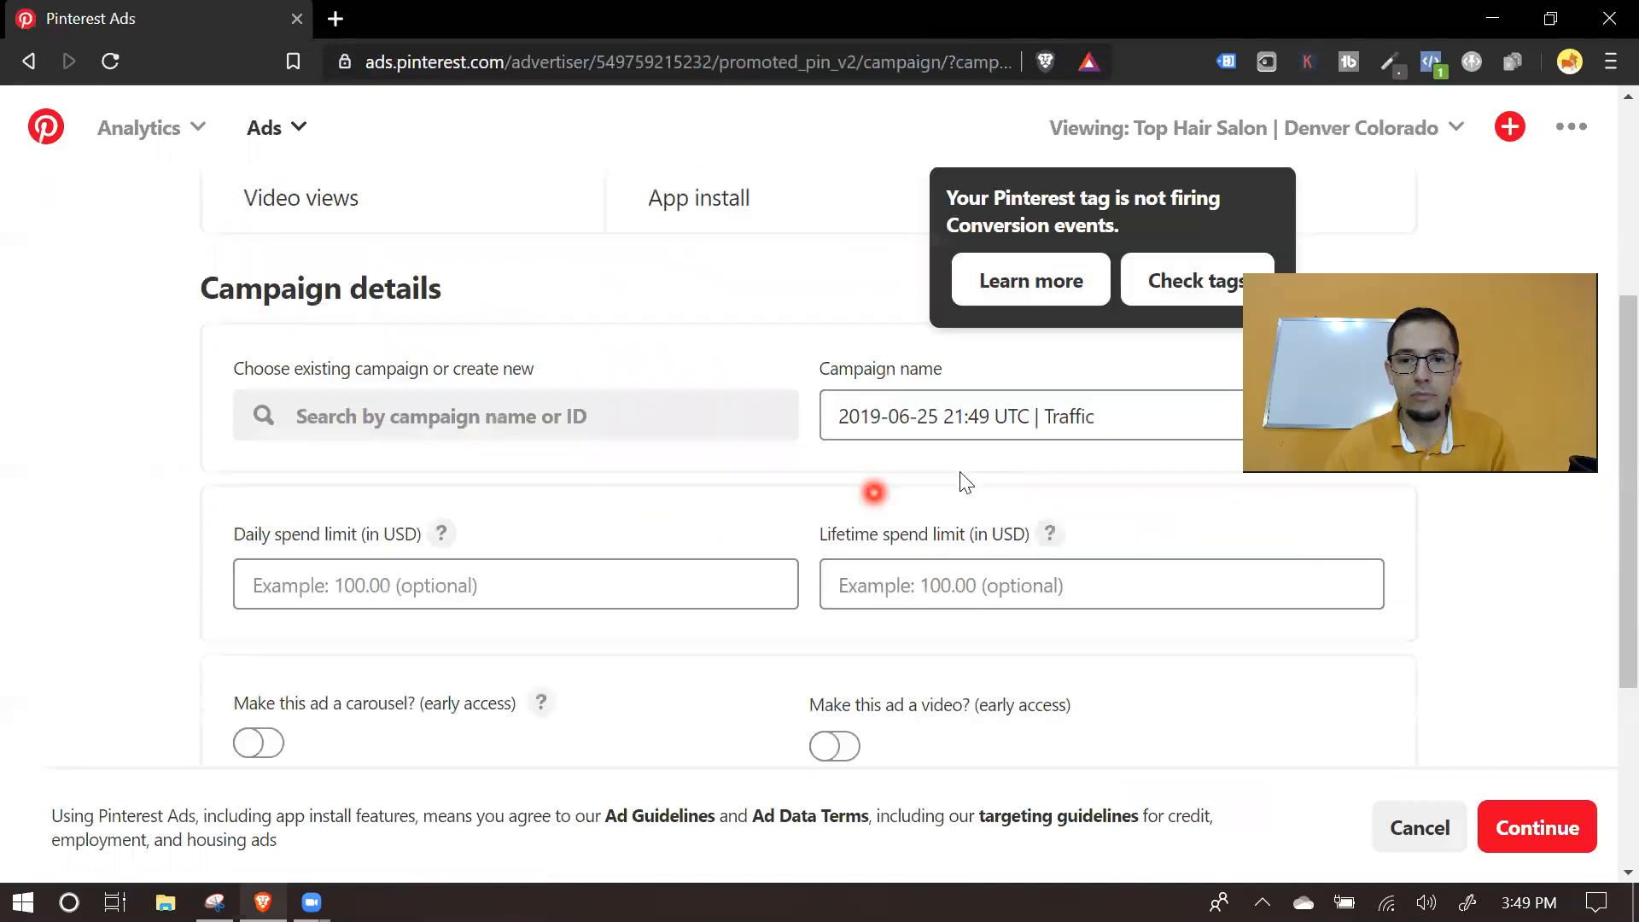
scroll(499, 427, "up", 3)
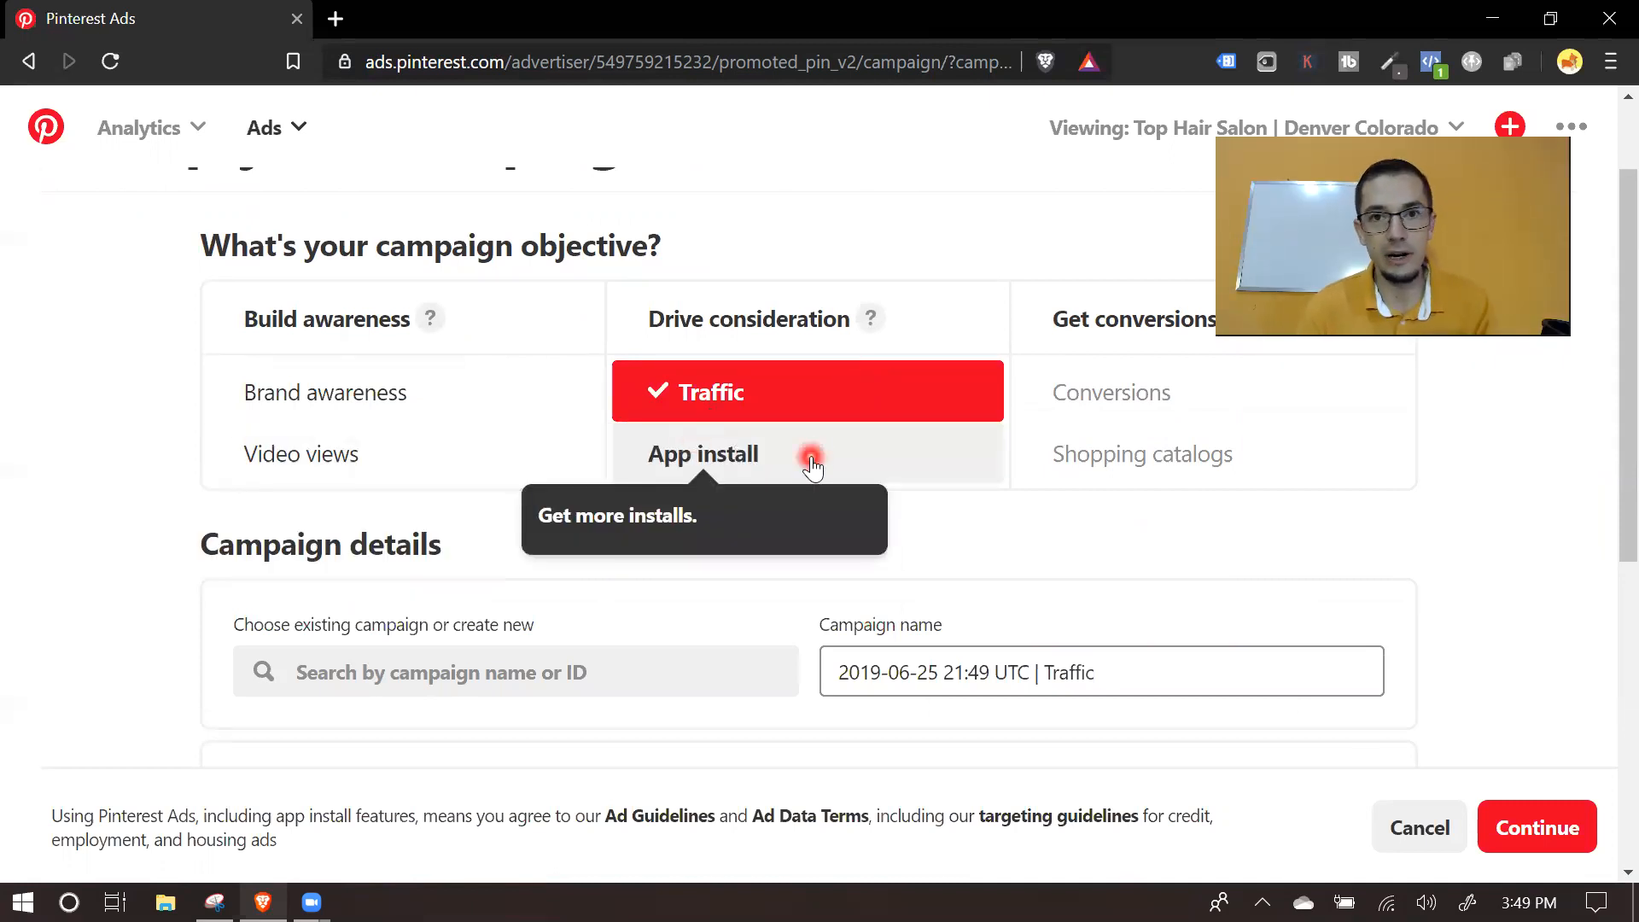
Step: Replace the default campaign name with "Test Traffic"
left_click_drag(1119, 672, 849, 630)
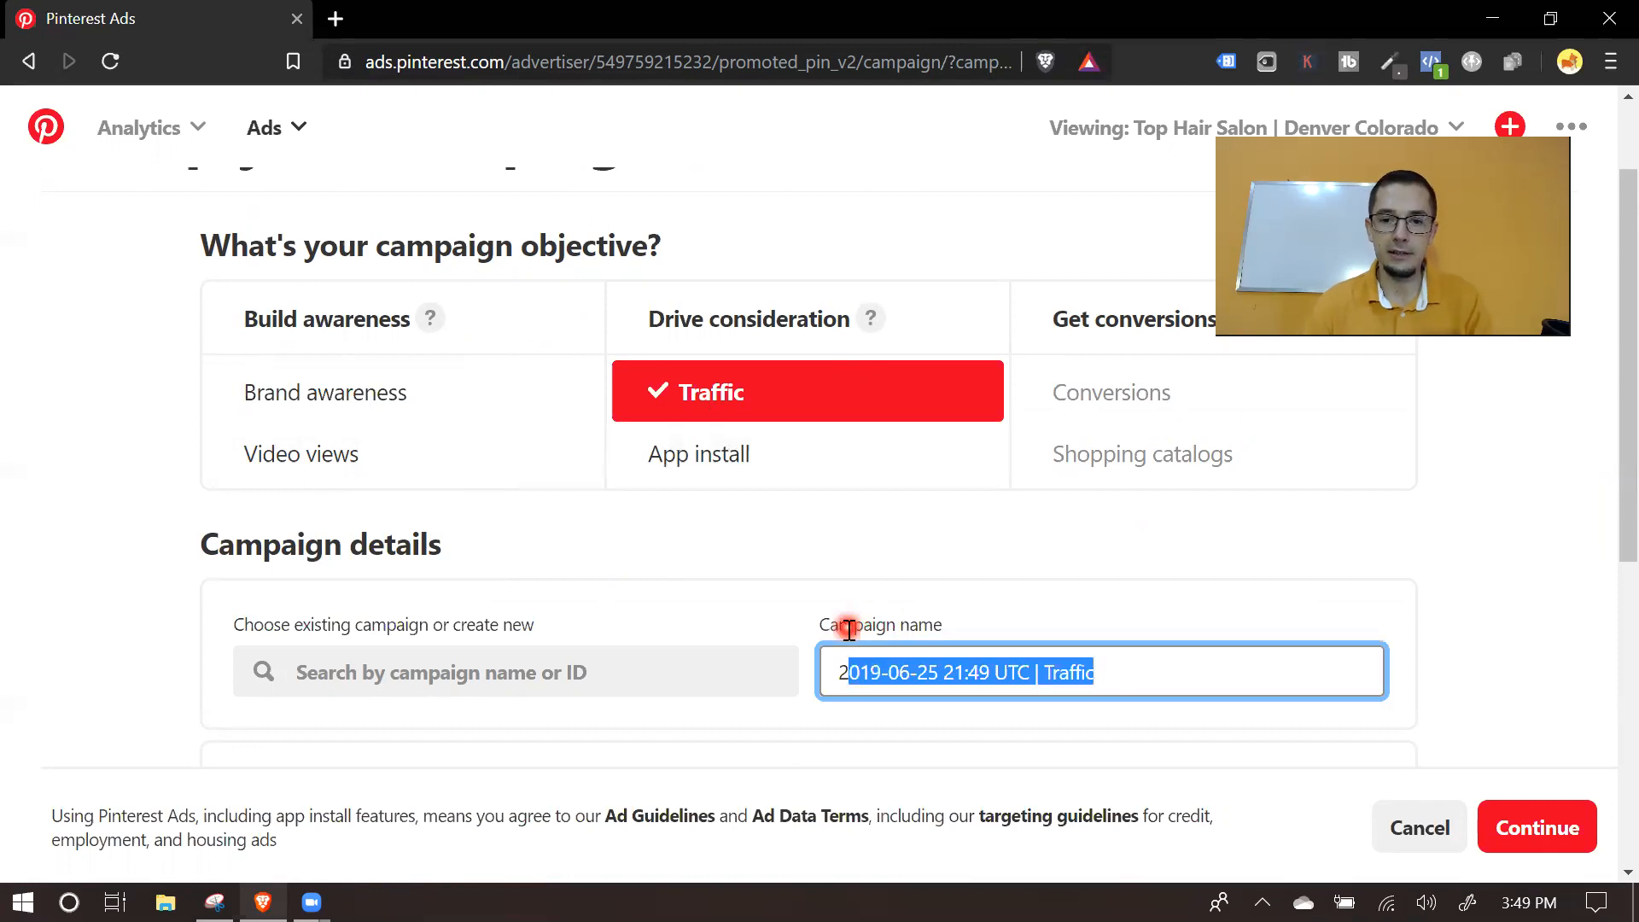
key("BackSpace")
key("BackSpace")
type("T")
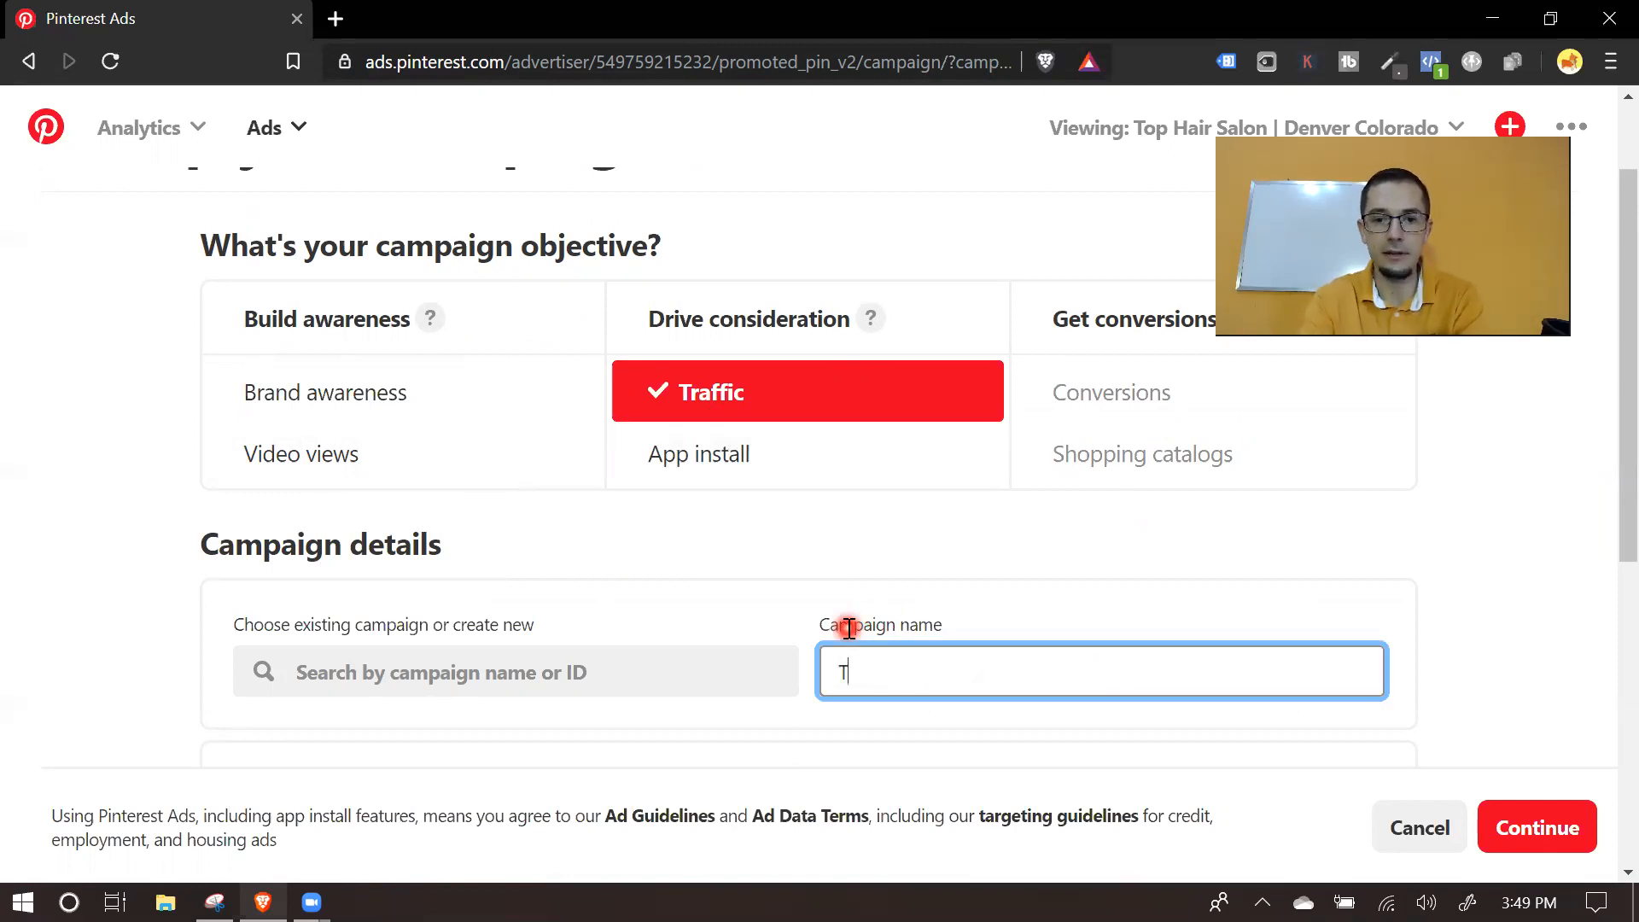
type("est Traffic")
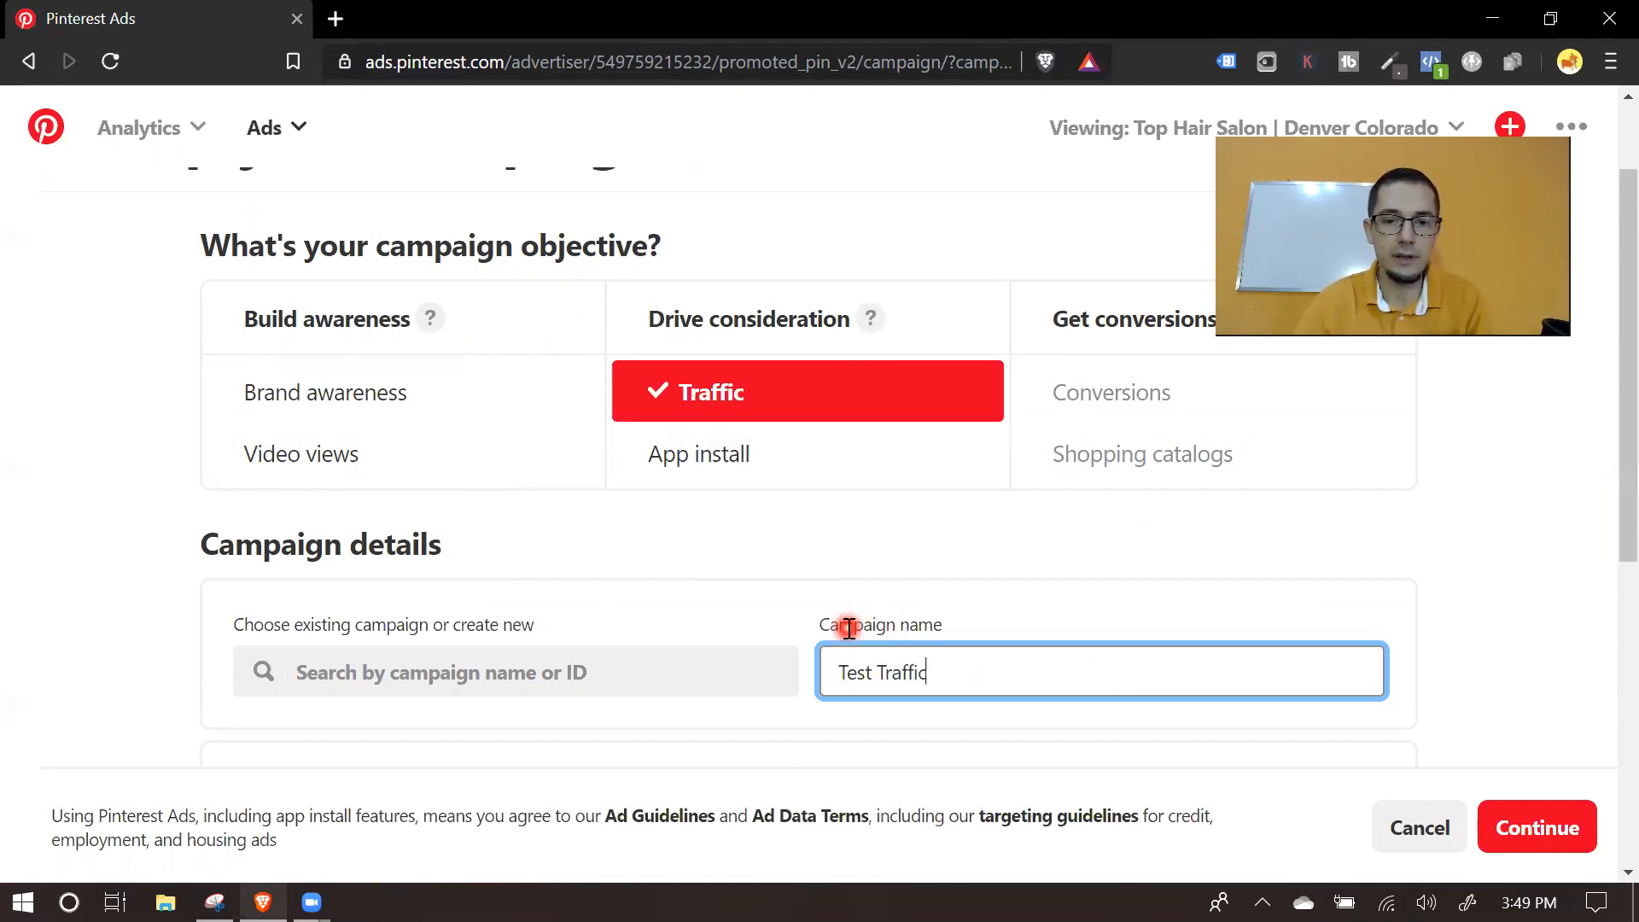
Step: Set the campaign's lifetime spend limit to 300 USD and continue to the ad group details
scroll(849, 628, "down", 4)
left_click(354, 456)
left_click(871, 471)
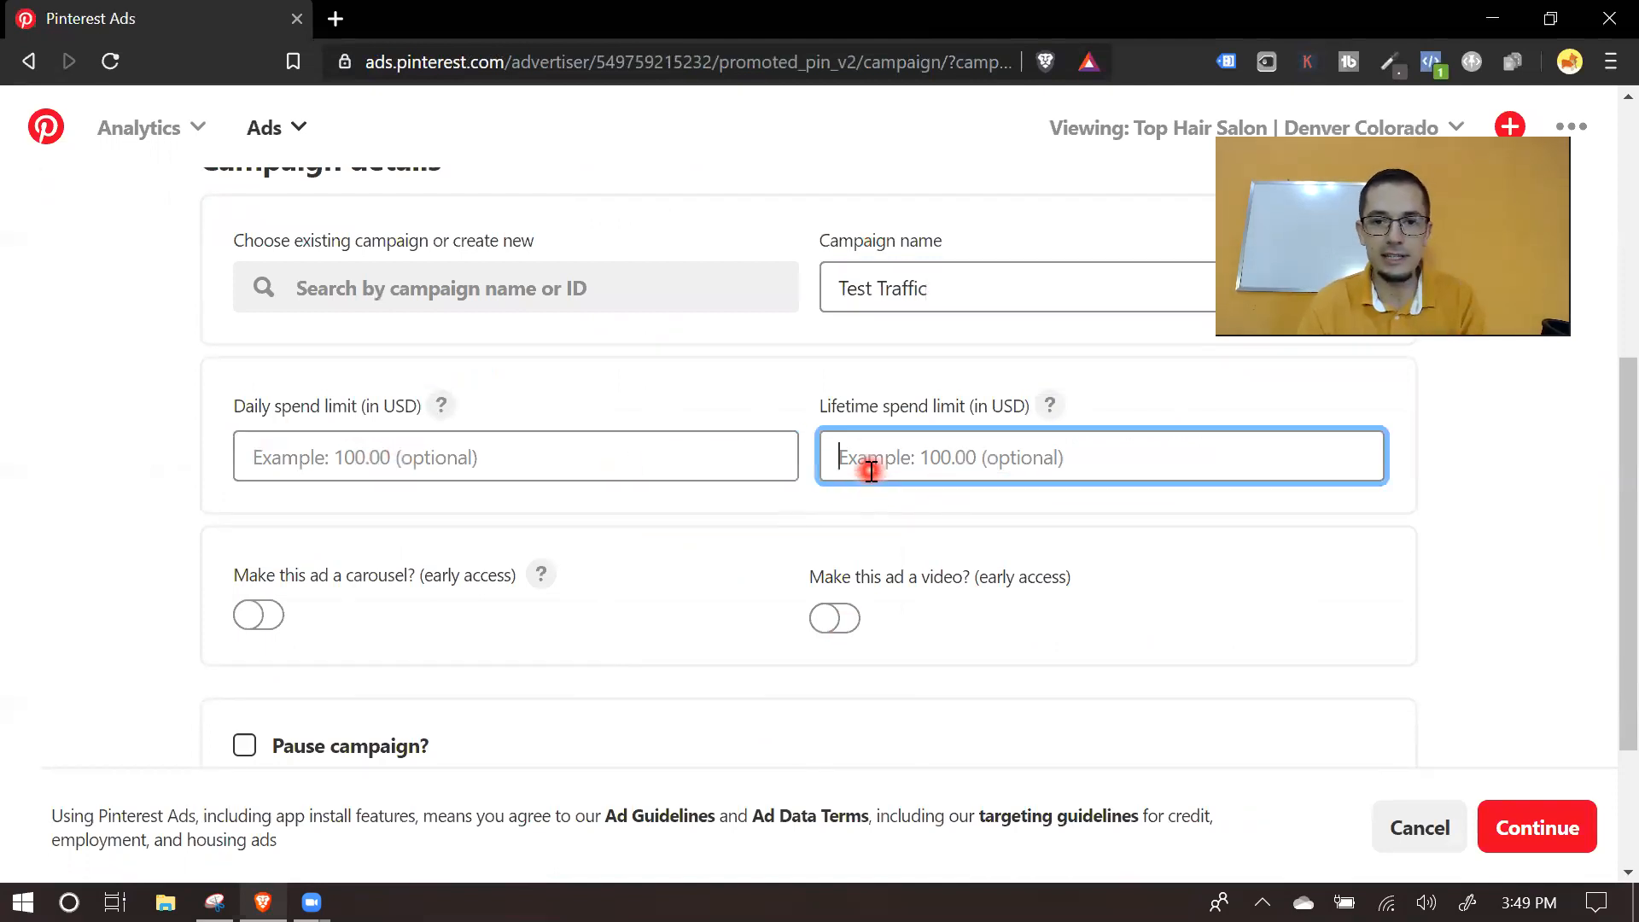
type("3")
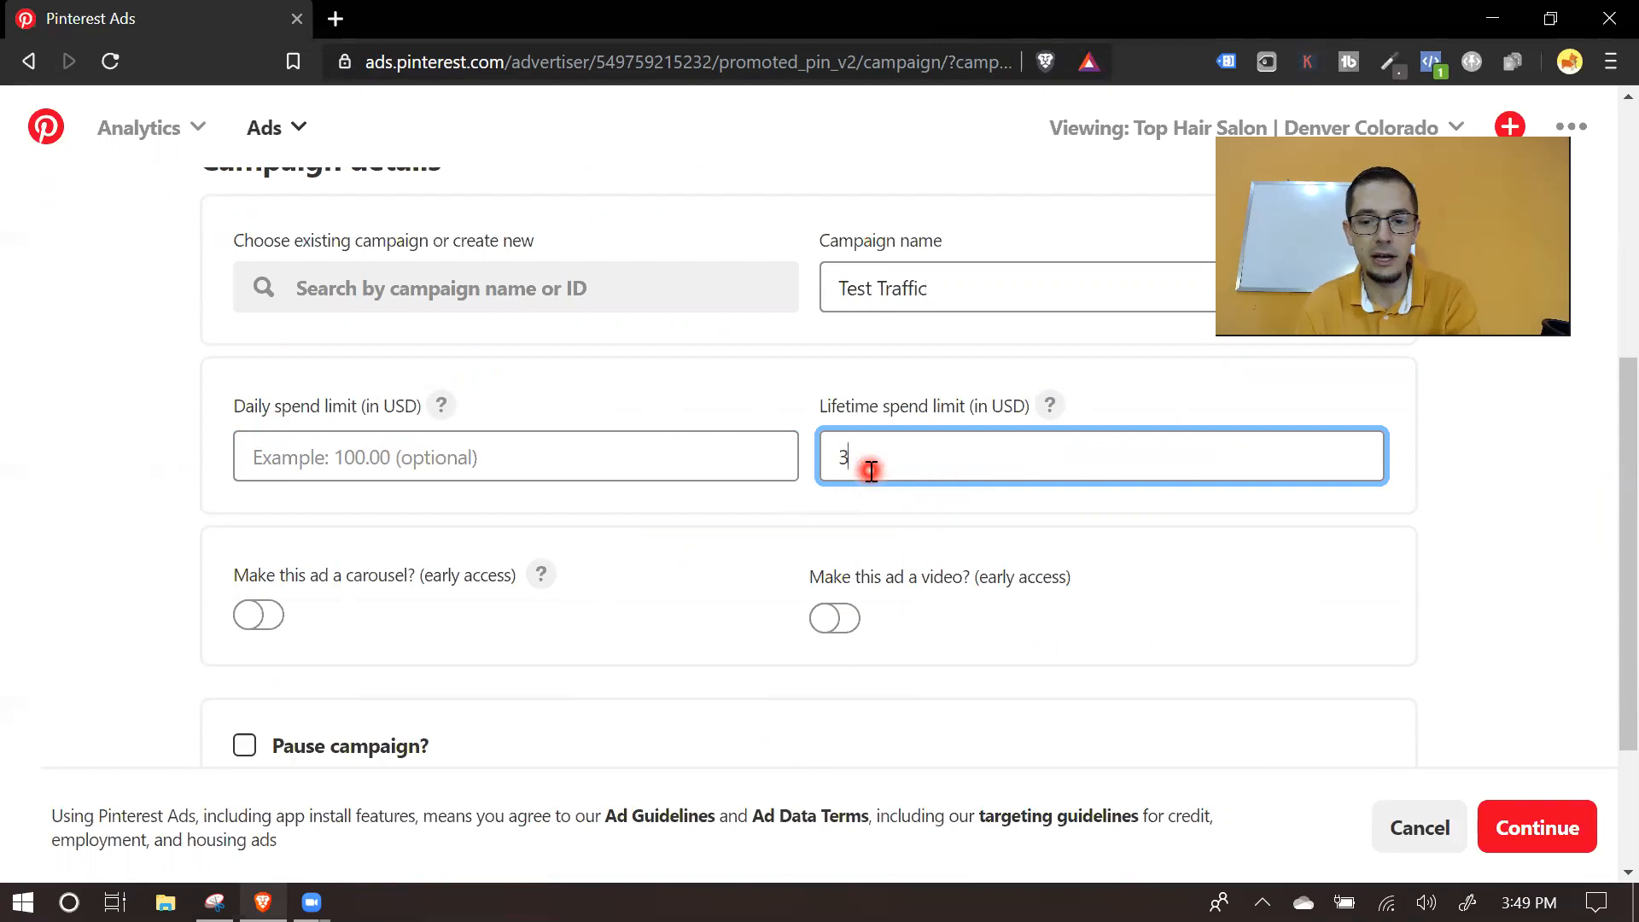
type("00")
left_click(862, 524)
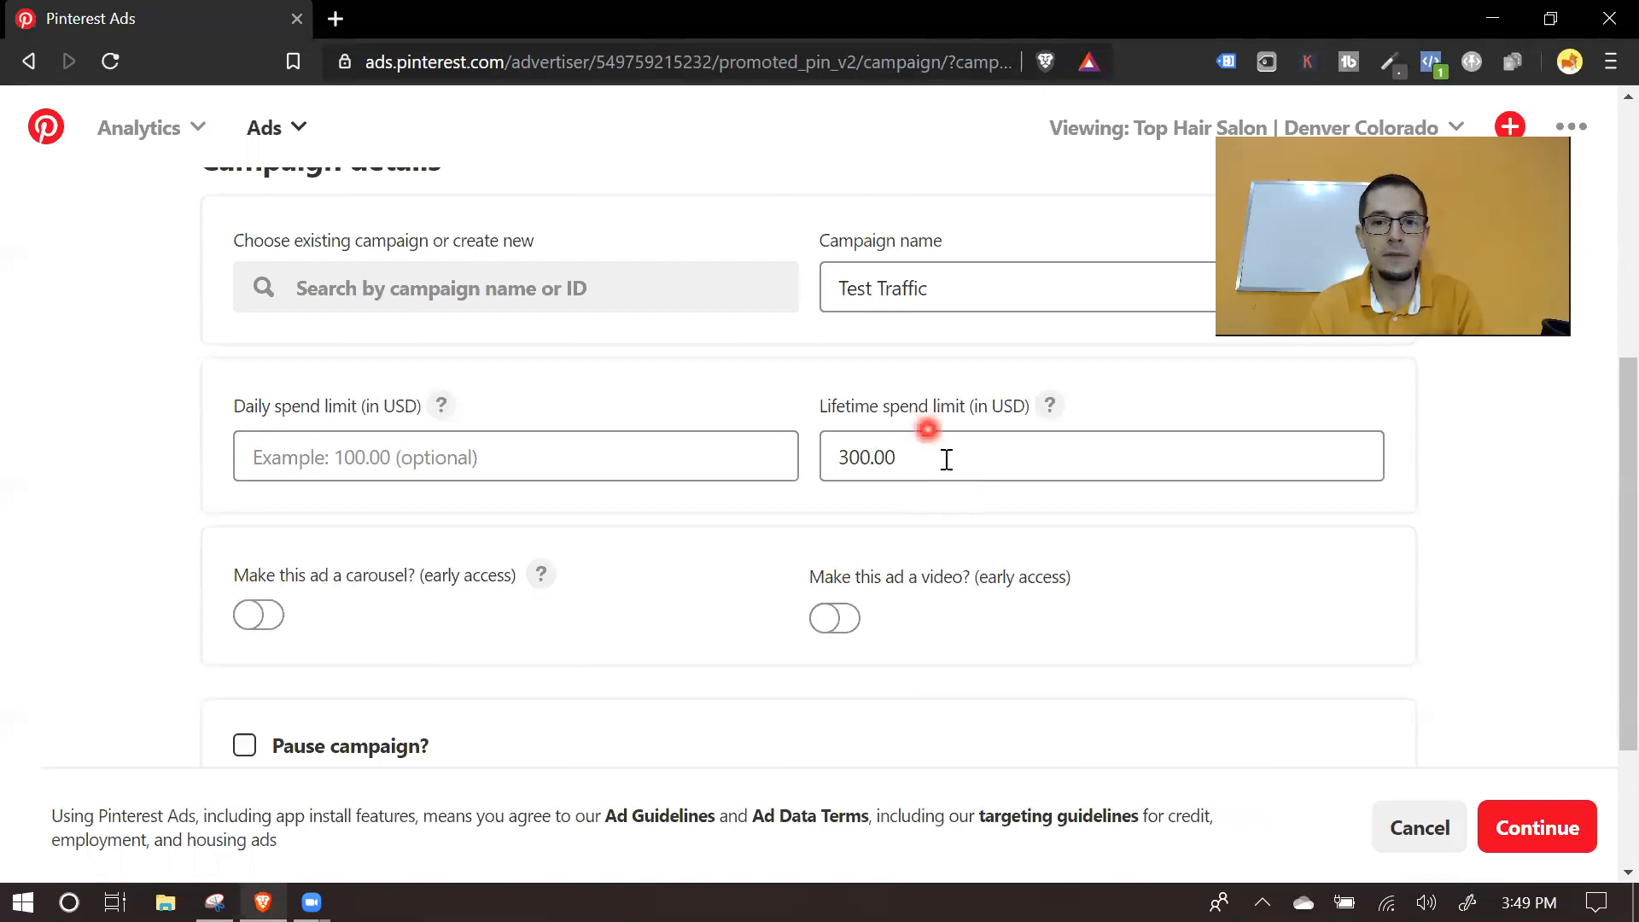
scroll(685, 561, "down", 1)
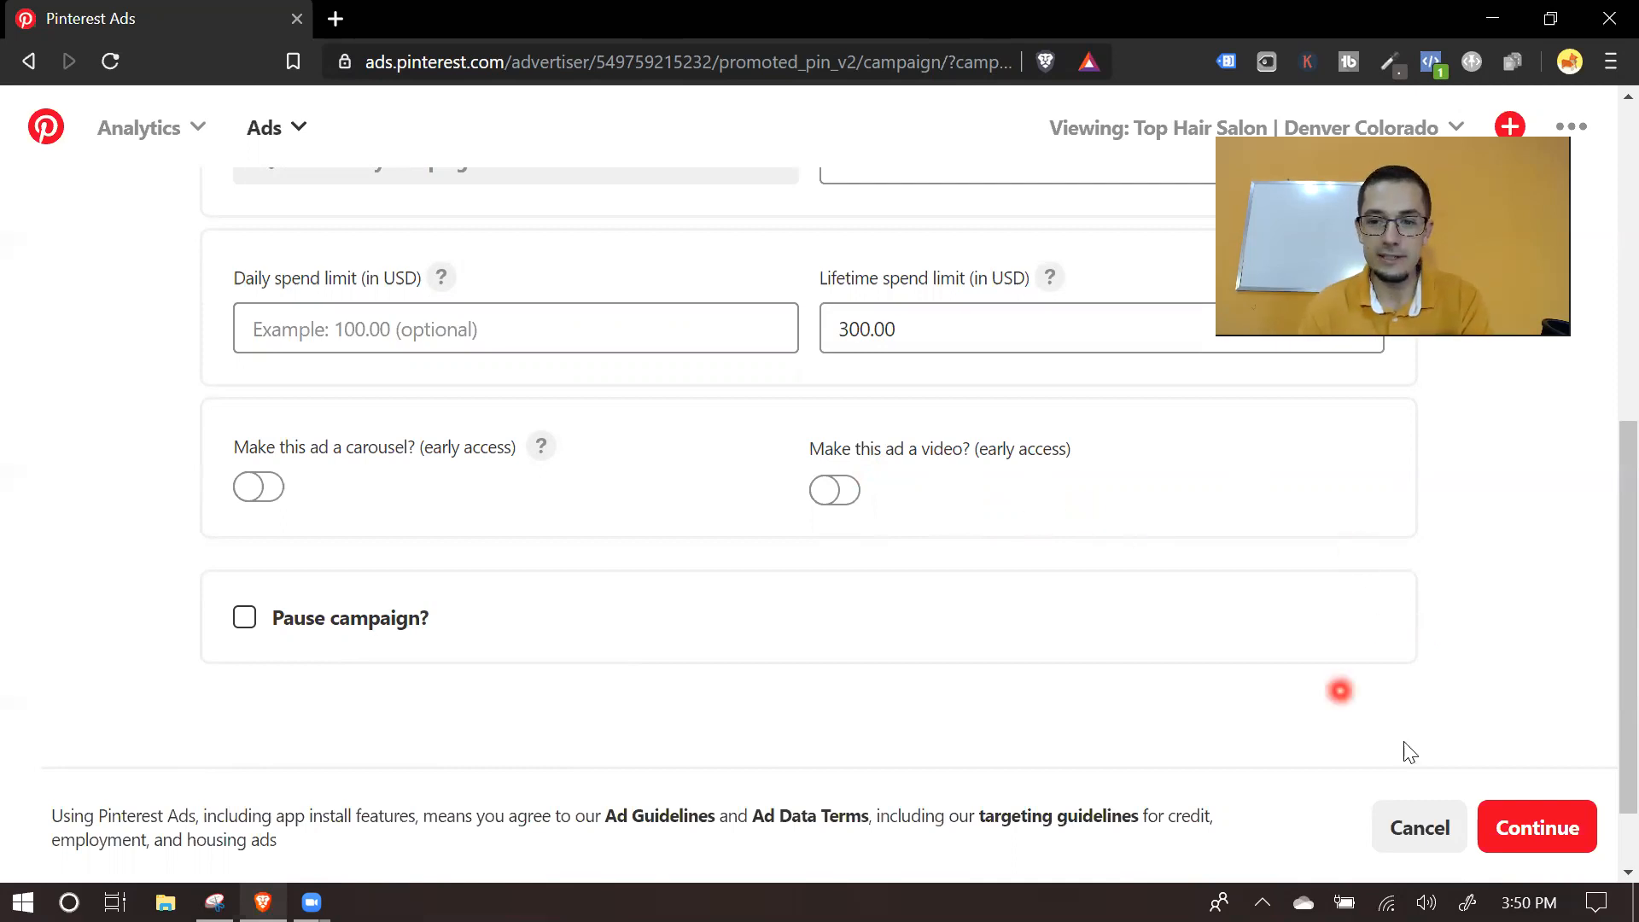
left_click(842, 493)
left_click(1545, 837)
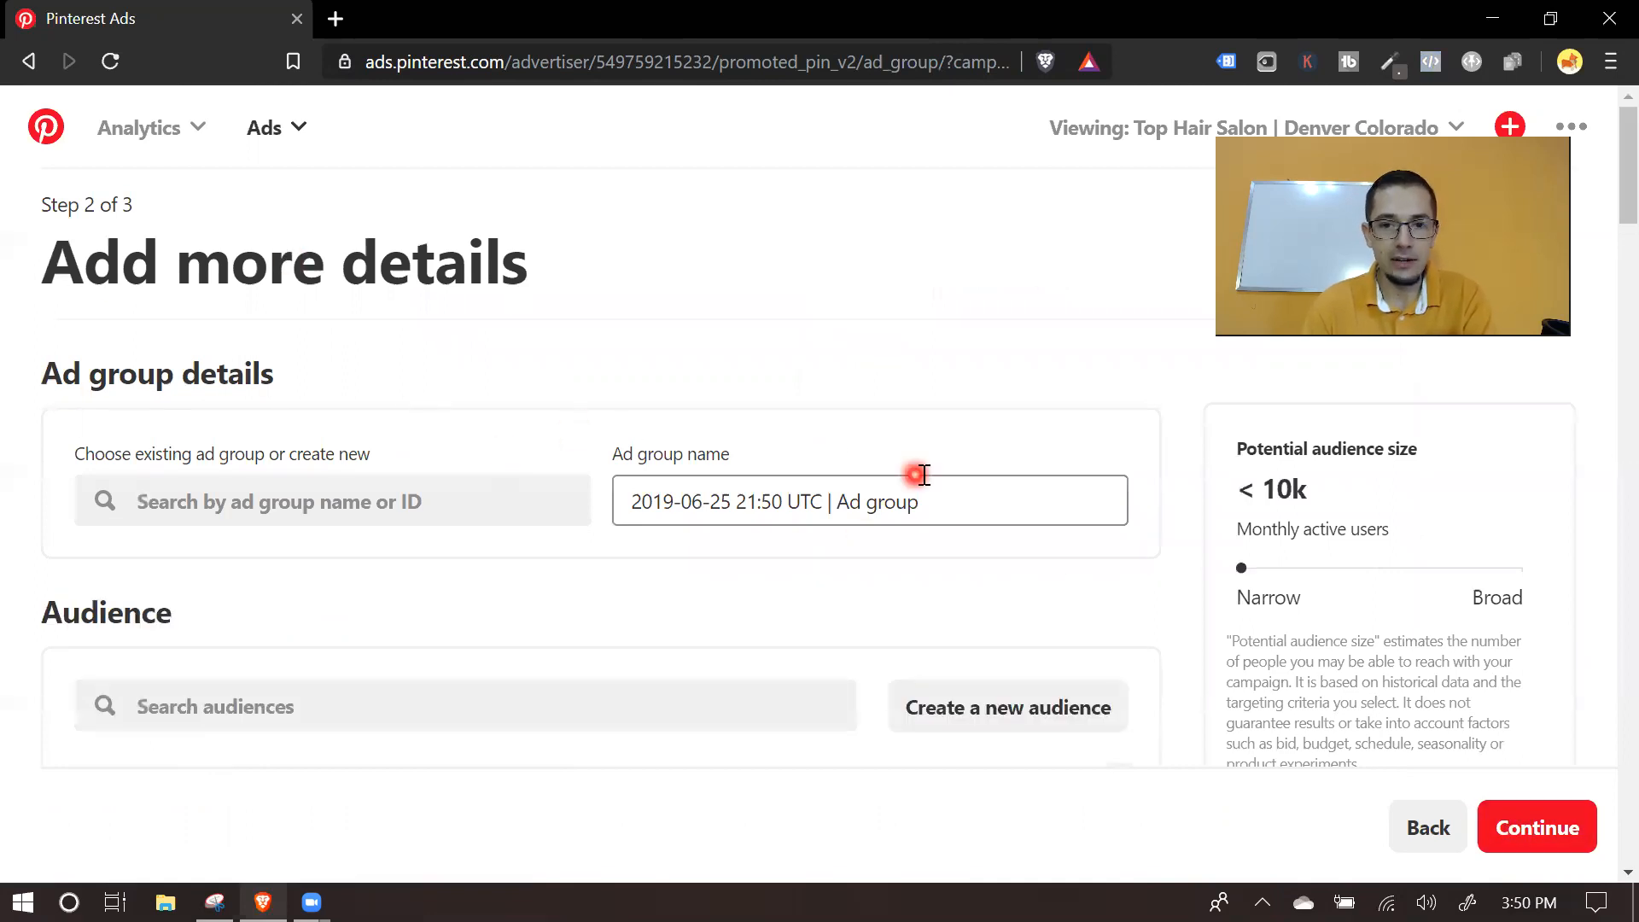
Step: Rename the ad group as "Location (Denver + Colorado Springs)"
left_click_drag(970, 501, 580, 490)
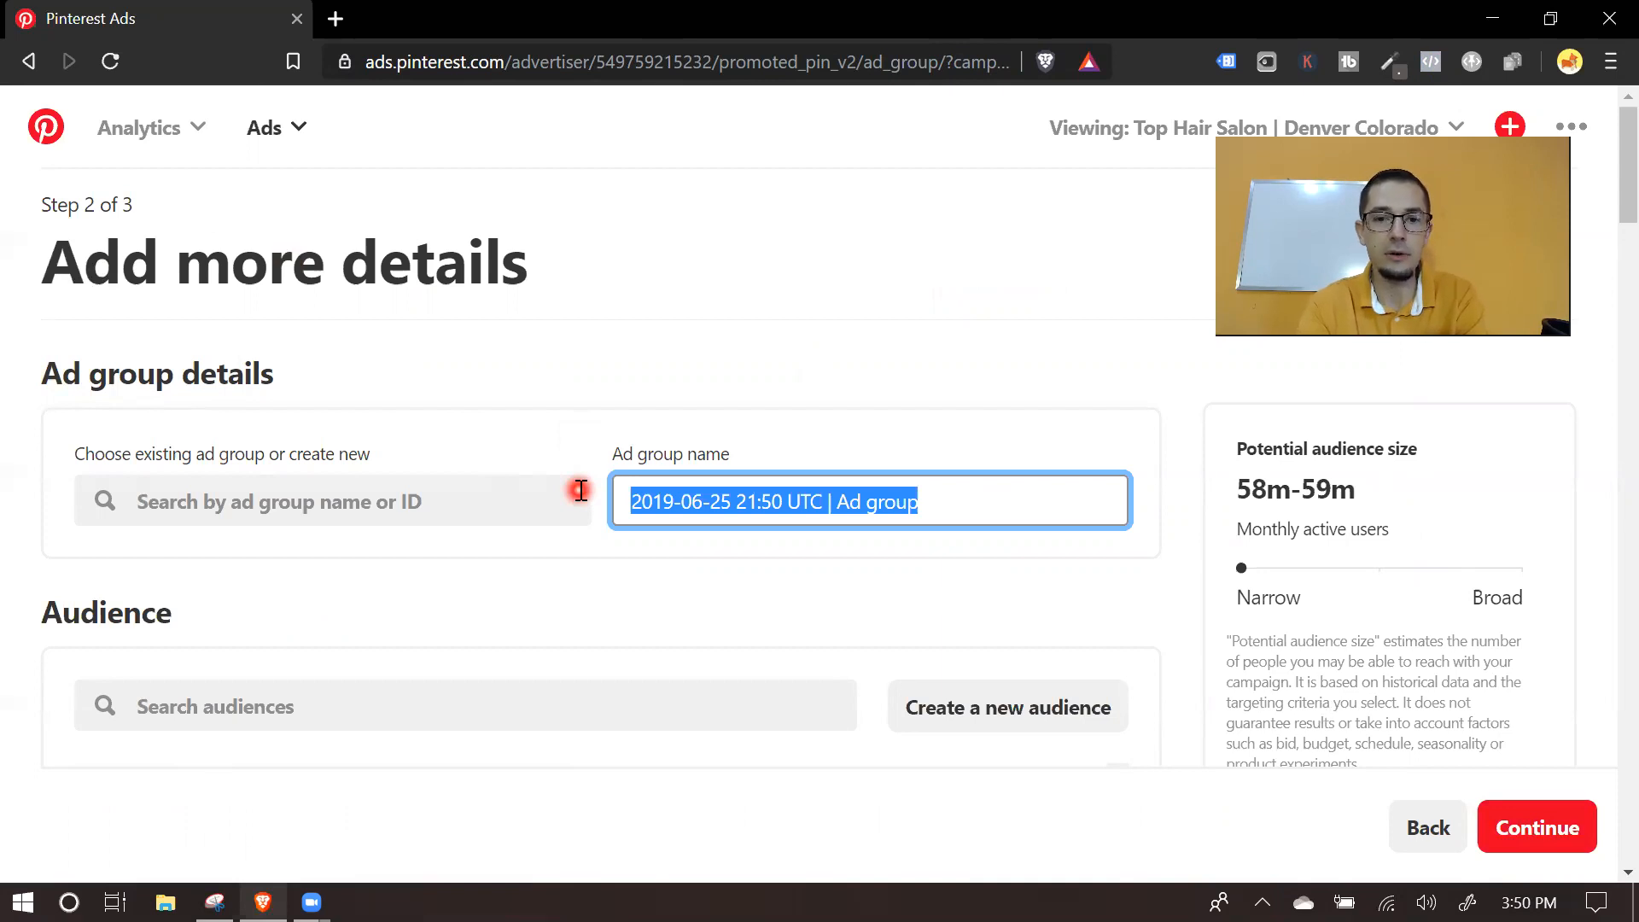
type("Locatio")
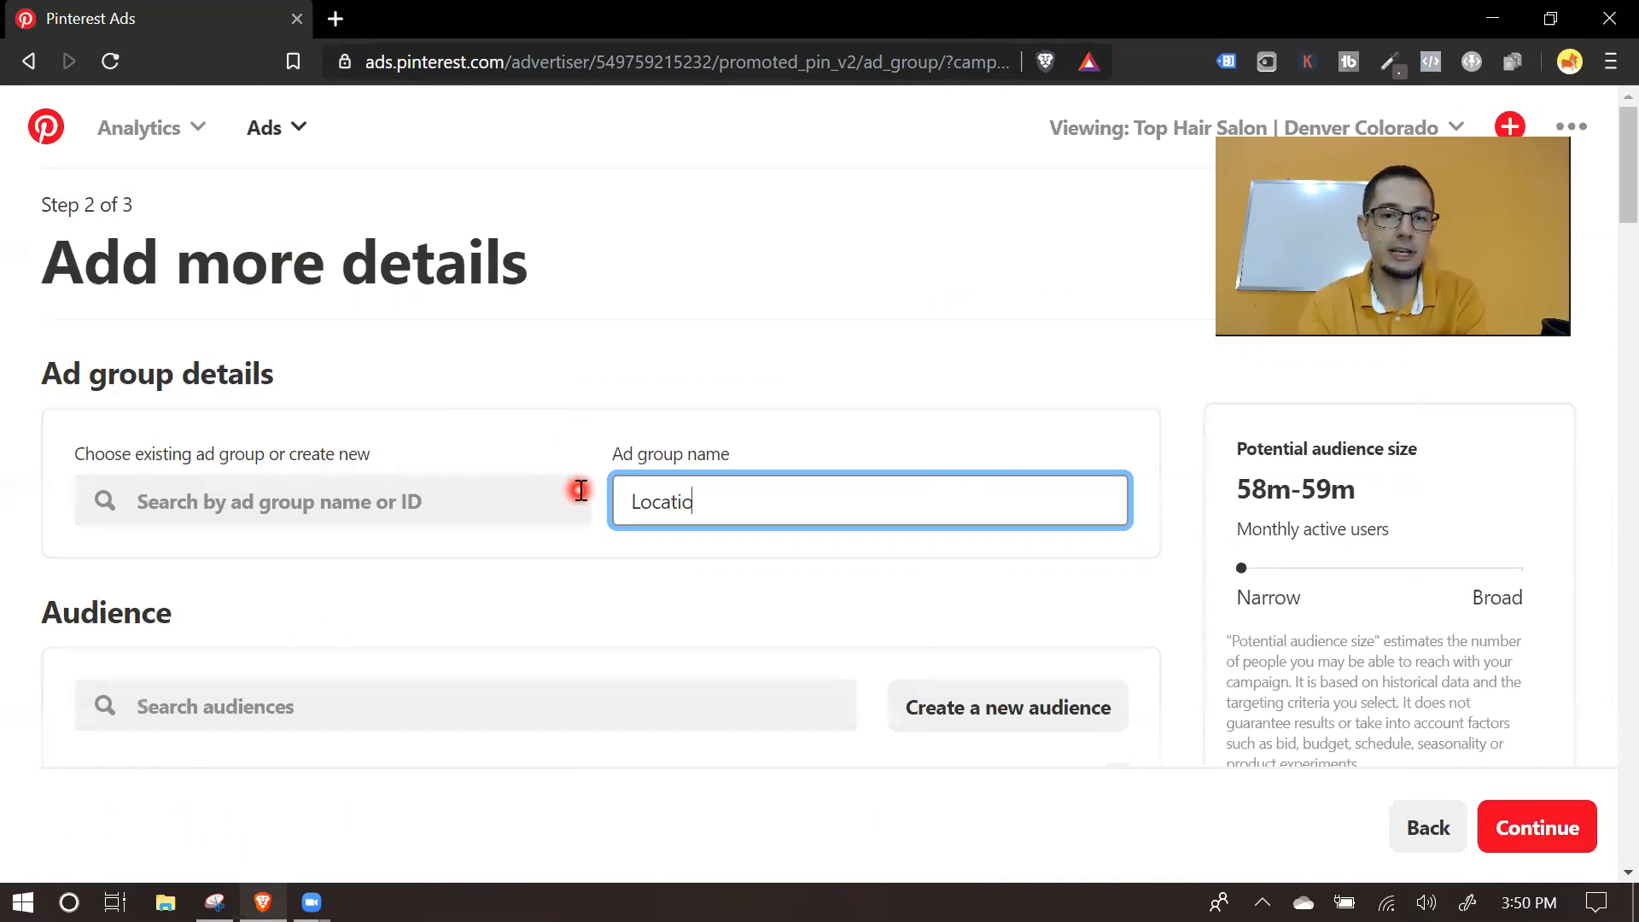
type("n (Denver")
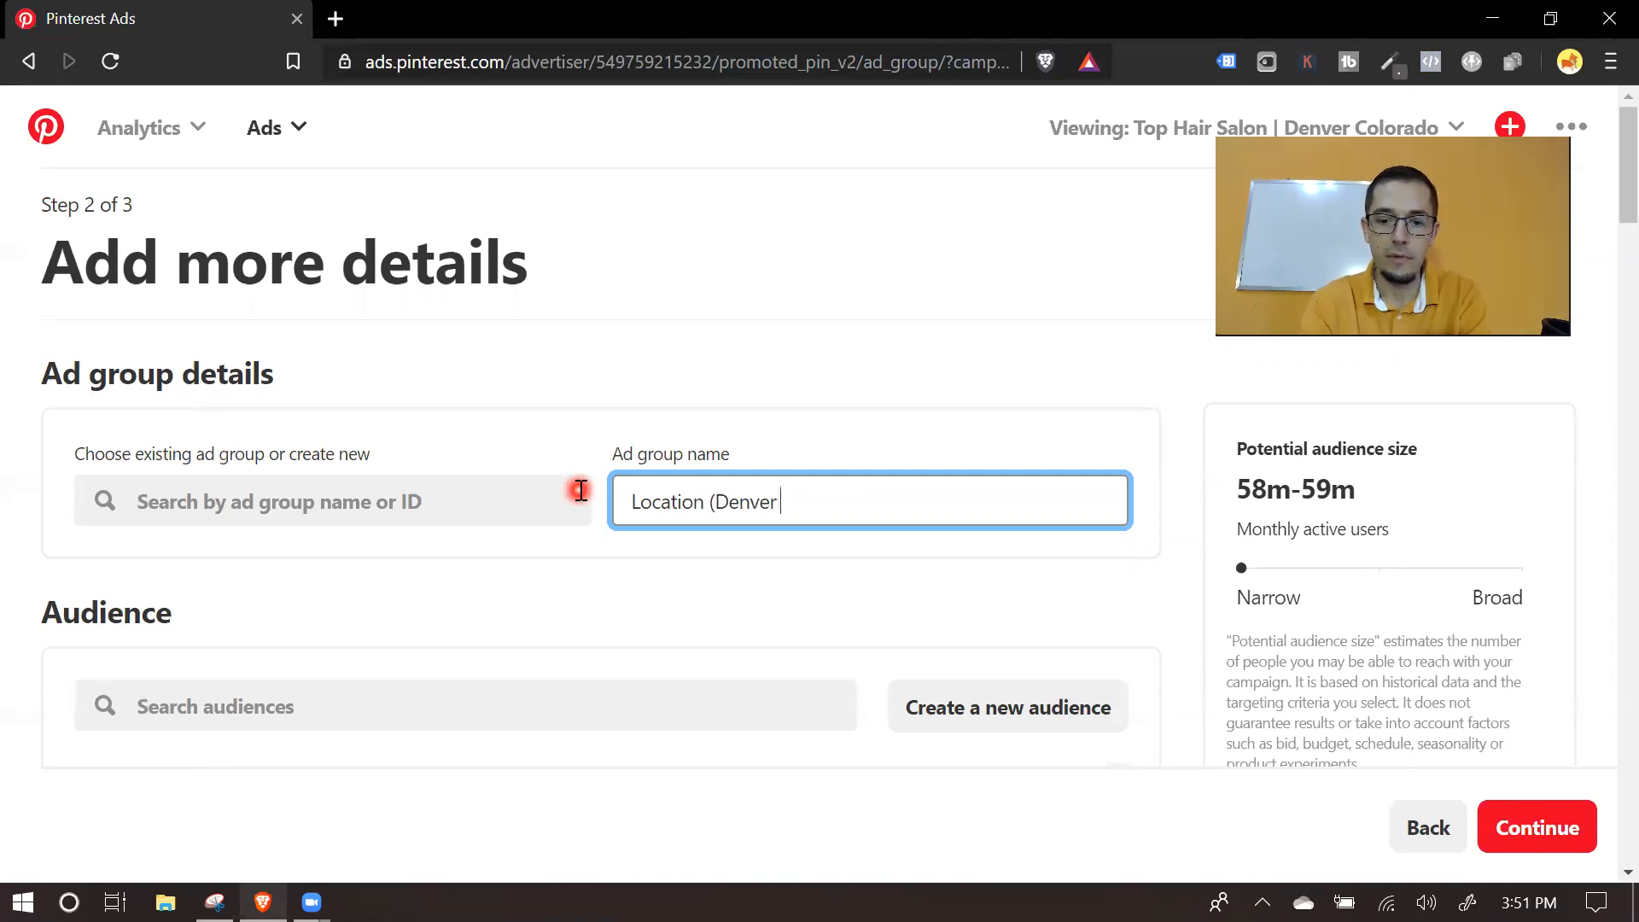
type(" + C")
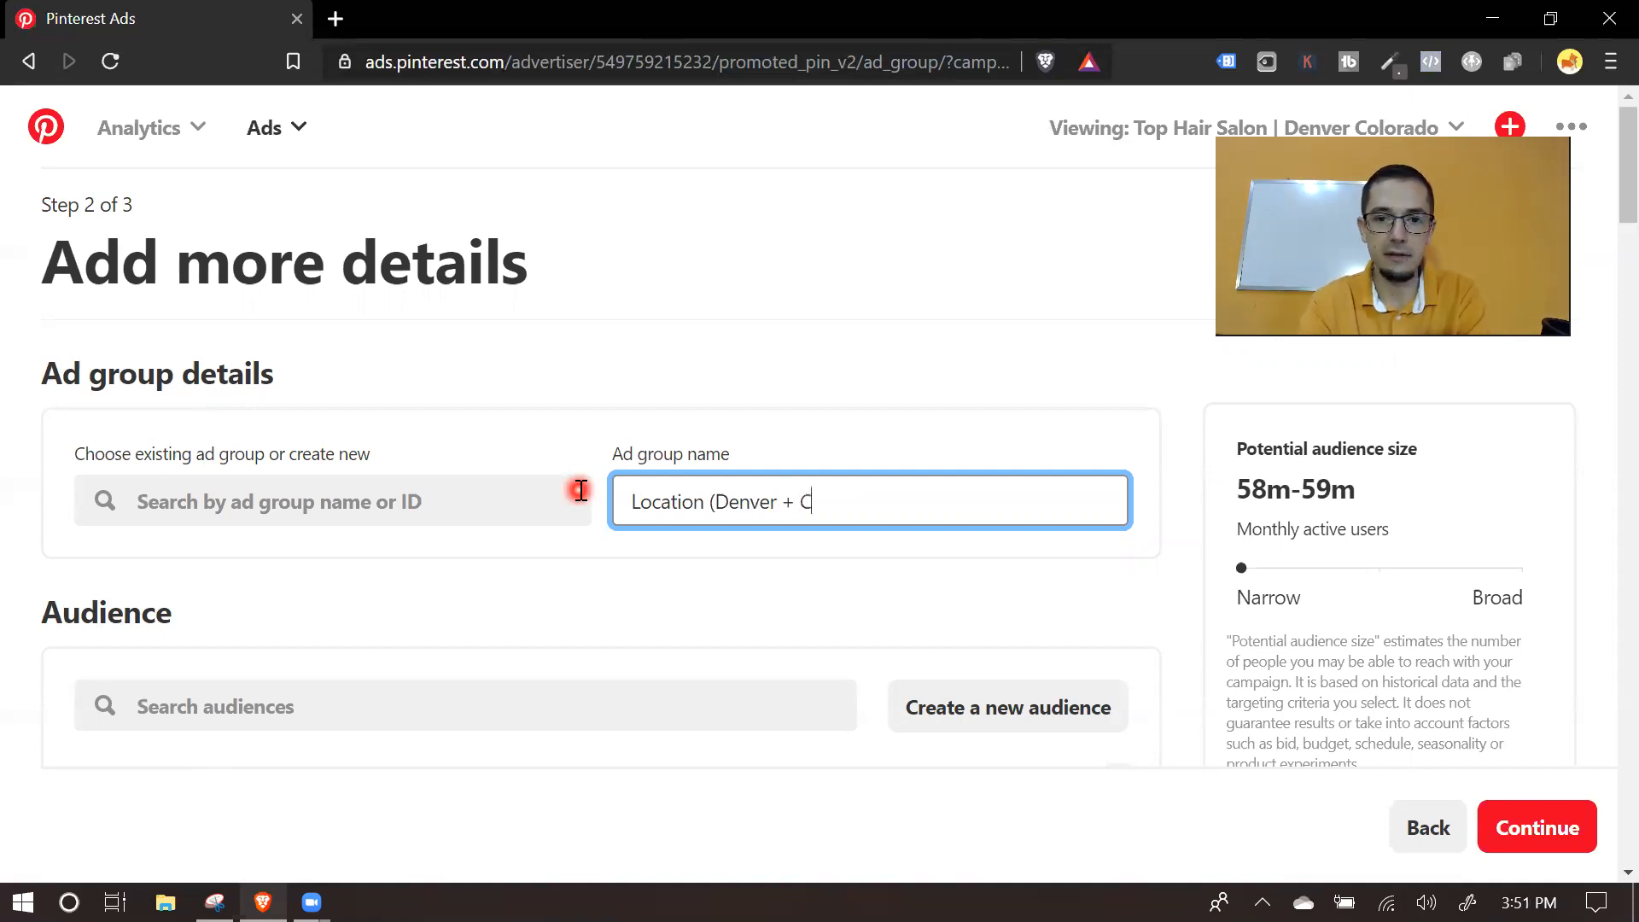
type("olorado Springs)")
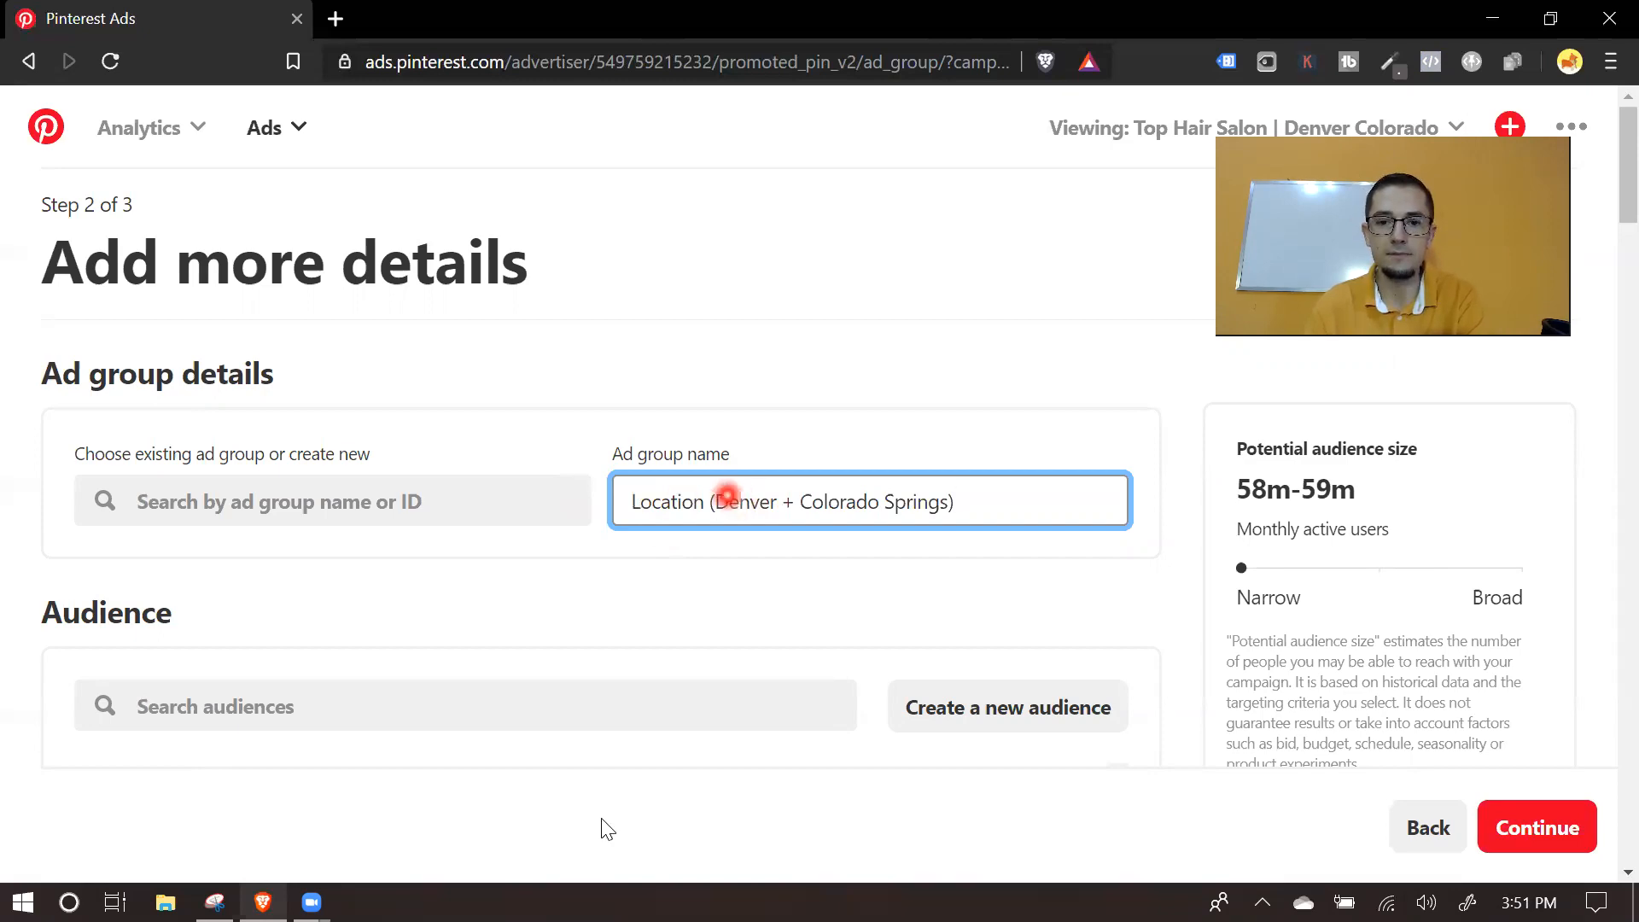
Step: Append "Age + Interests" to the ad group name and remove the "+ Interests" part again
left_click(1007, 509)
type("Age")
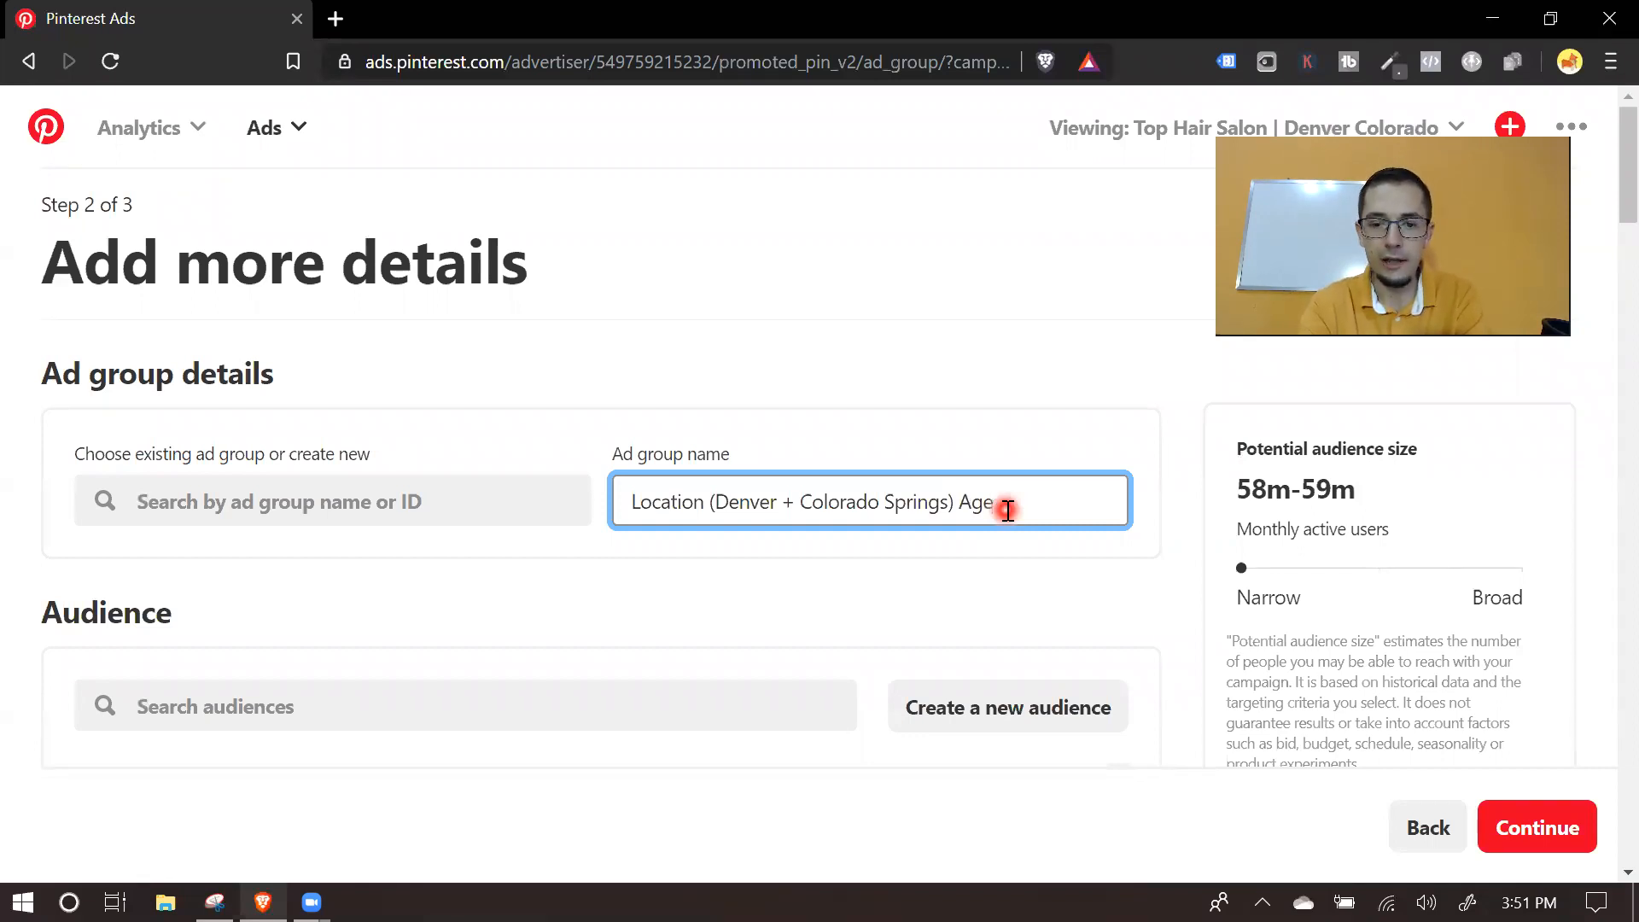
type(" + Intersests")
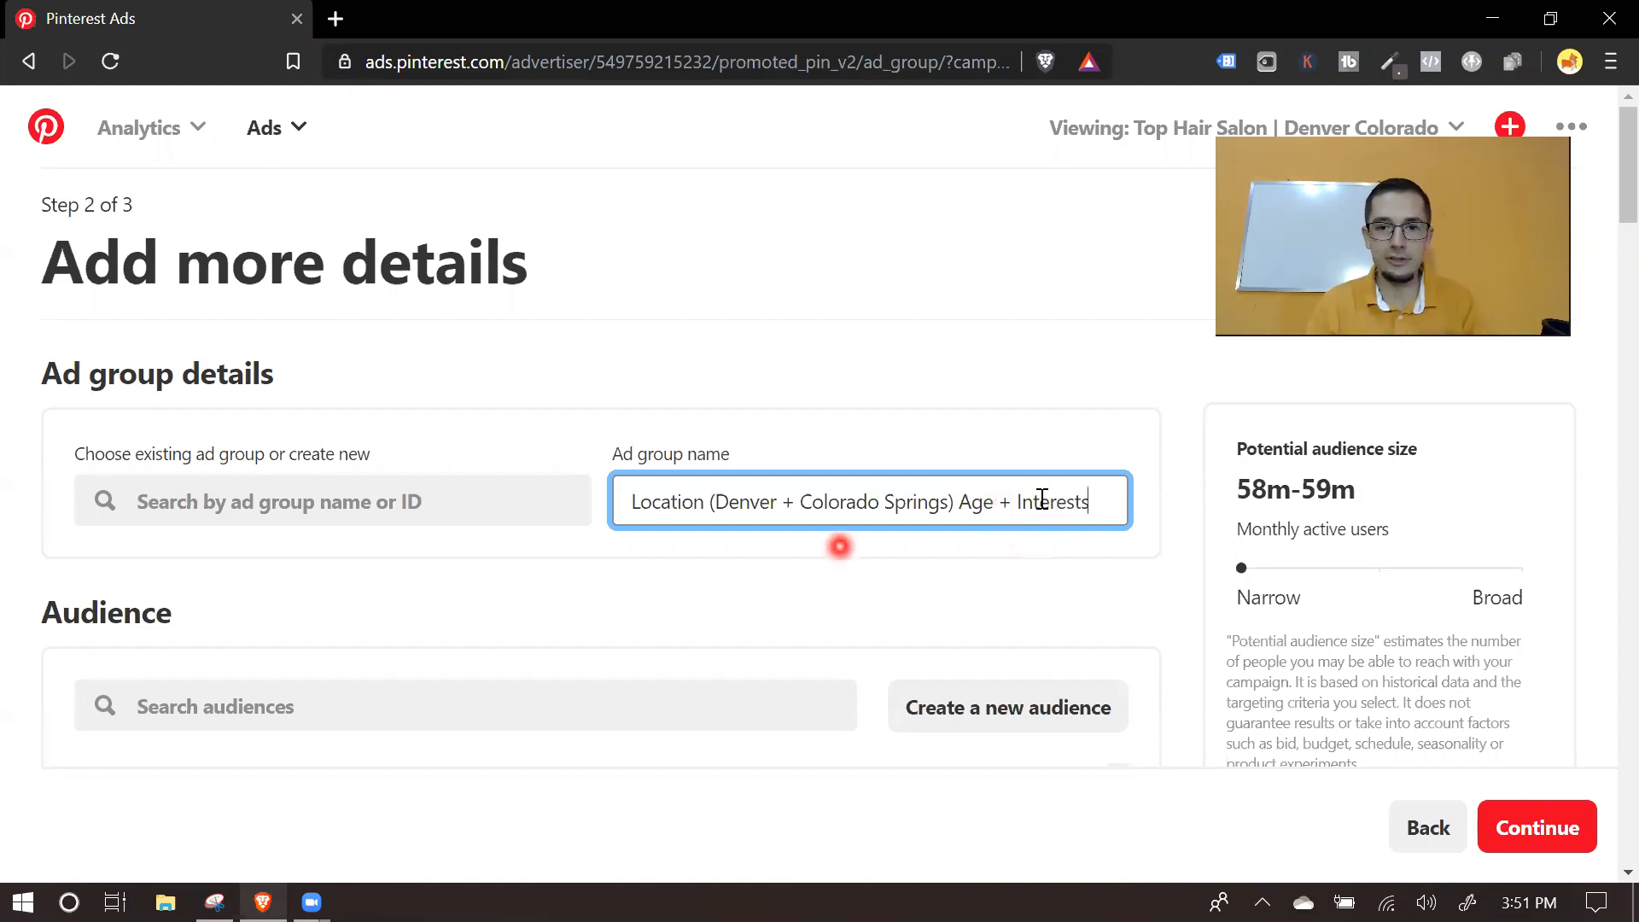
left_click_drag(1045, 509, 993, 508)
key("BackSpace")
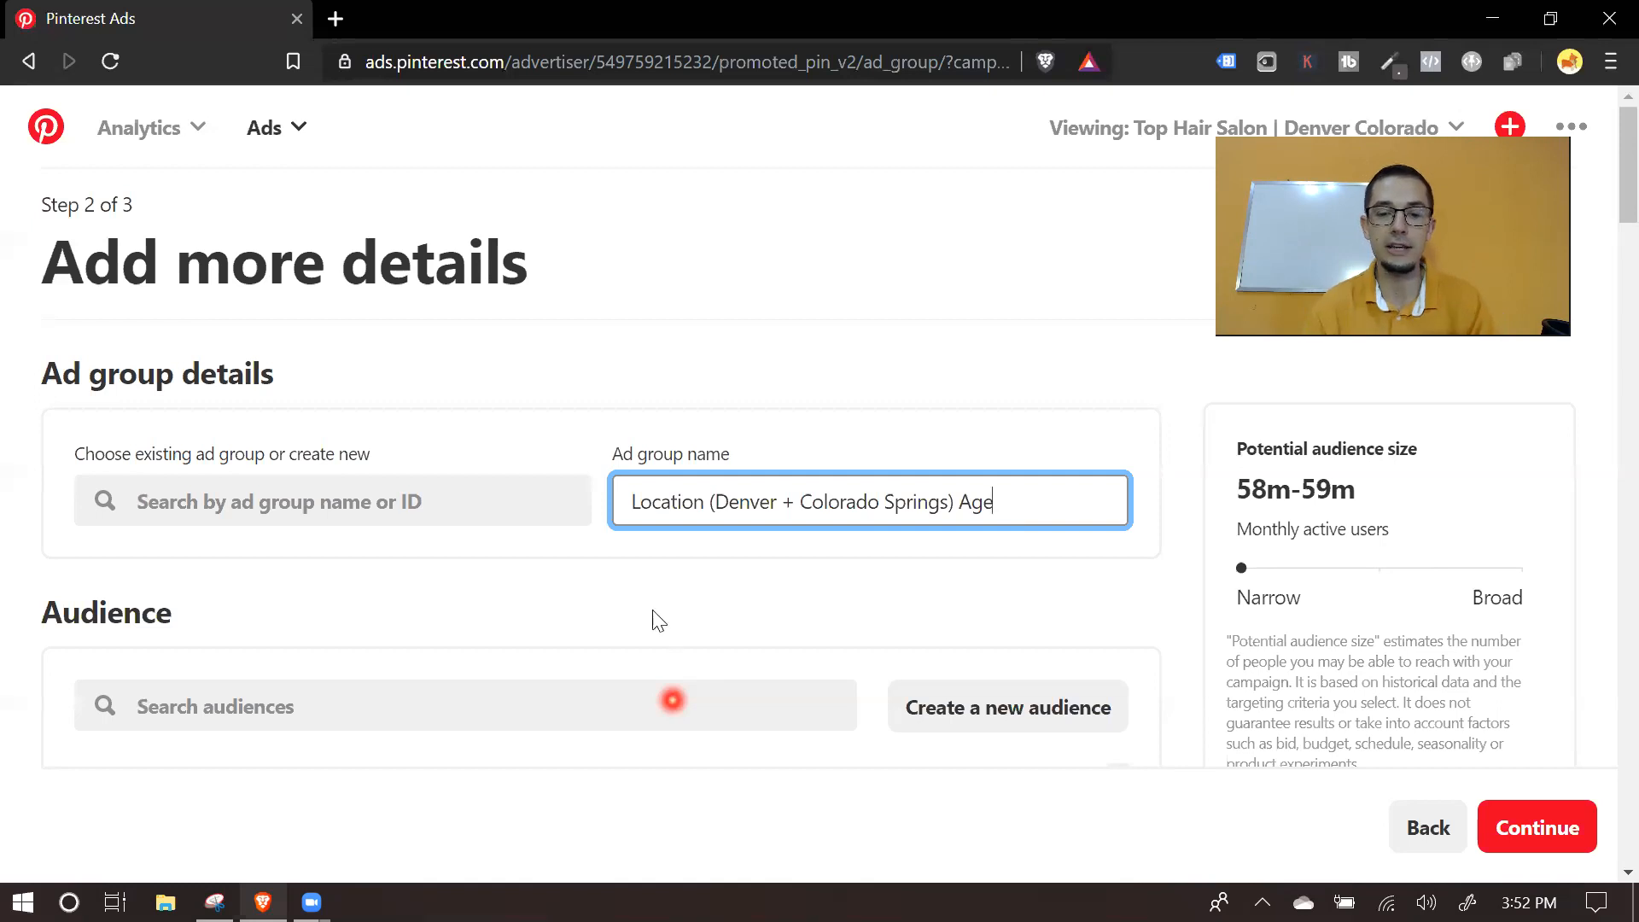
Step: Examine the ad group's audience list and its targeting options for genders, ages and locations
scroll(1058, 476, "down", 2)
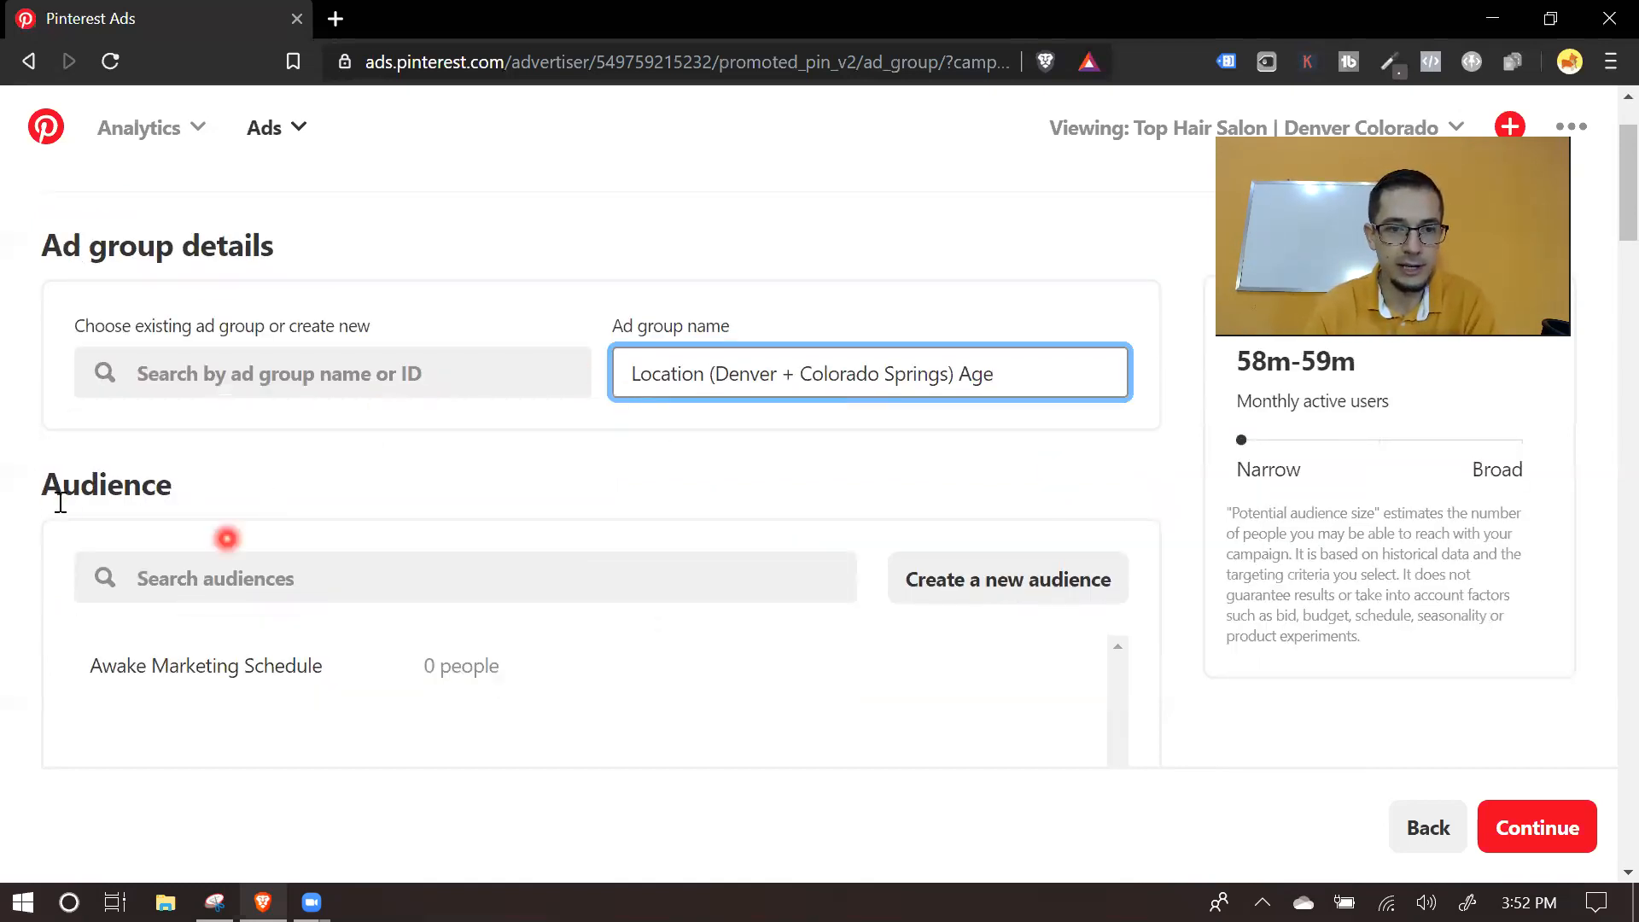
scroll(710, 555, "down", 4)
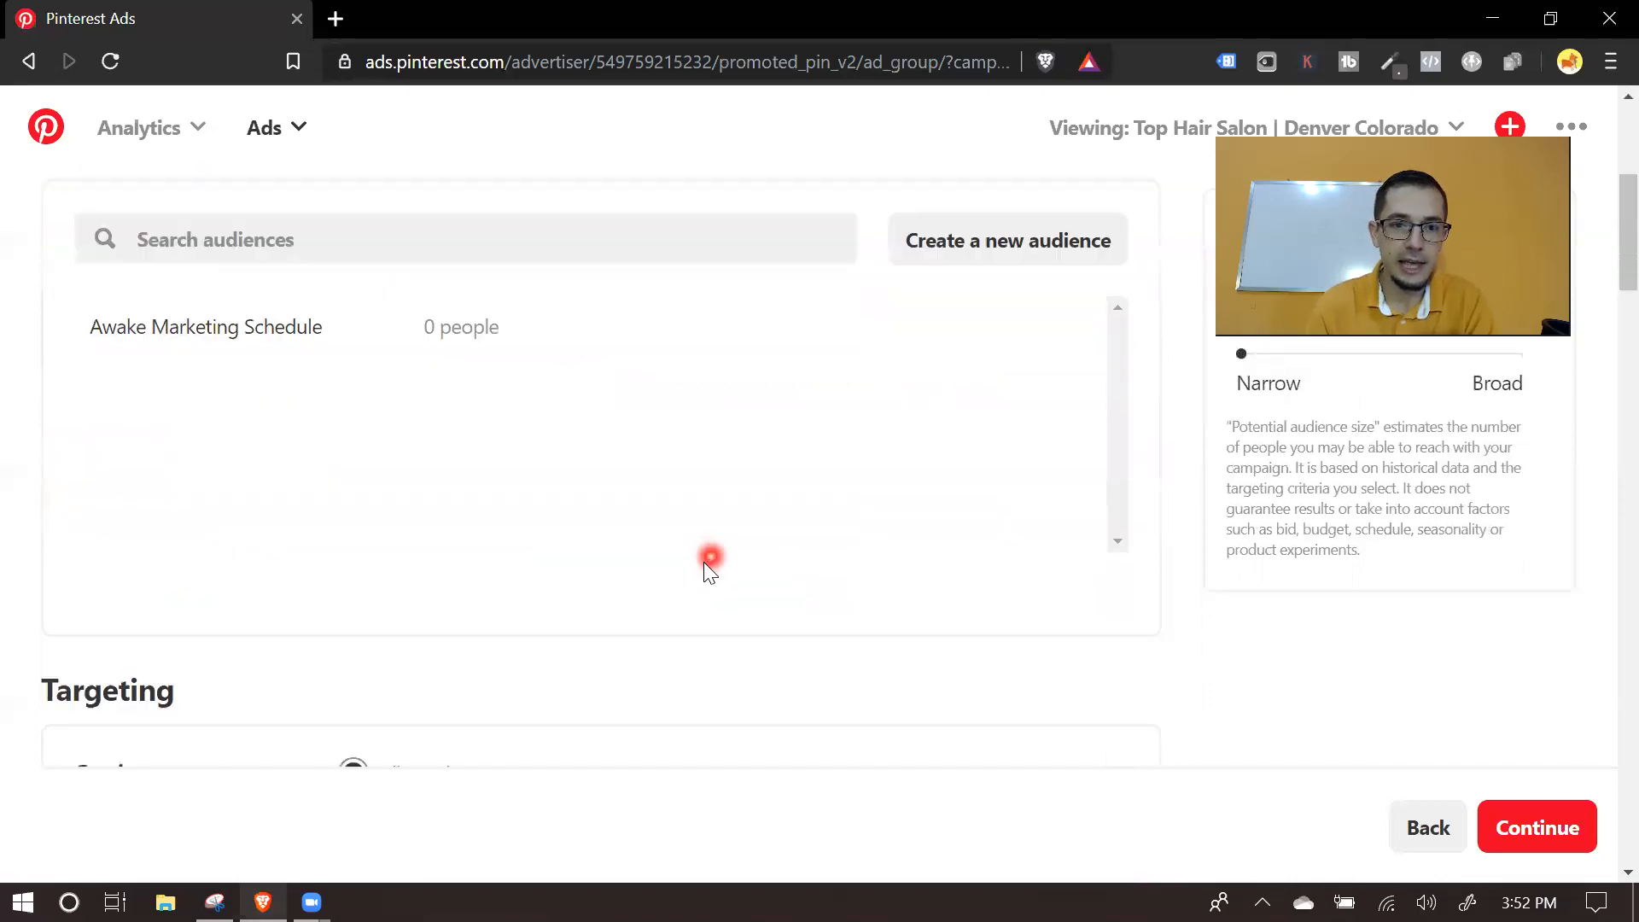
scroll(708, 563, "down", 4)
scroll(418, 482, "up", 5)
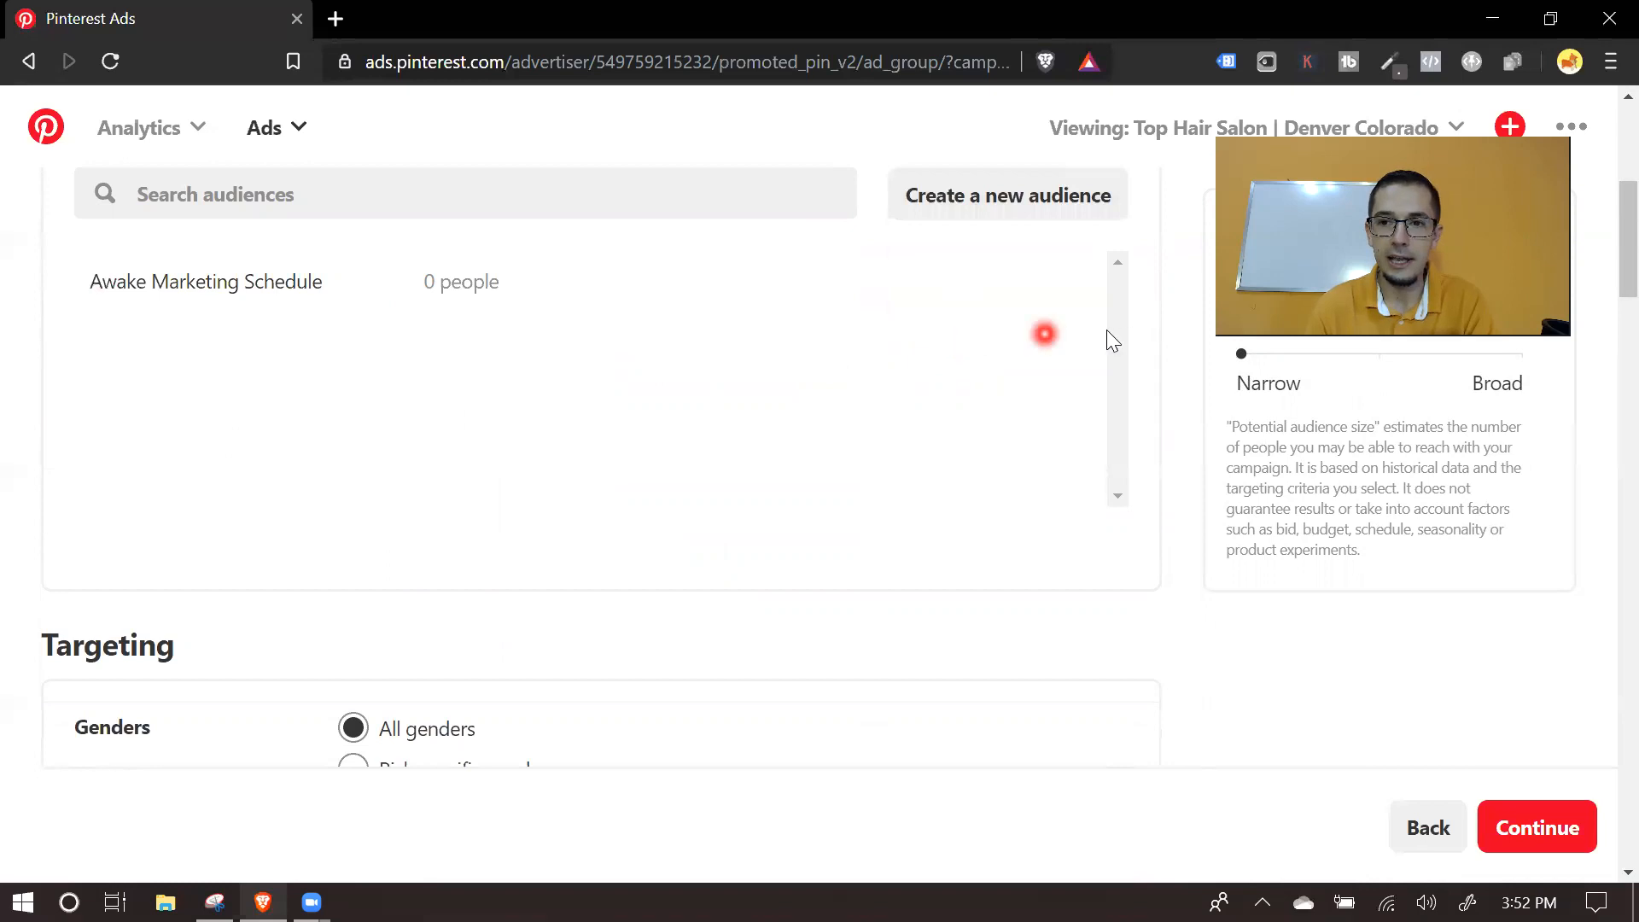
scroll(1082, 342, "down", 3)
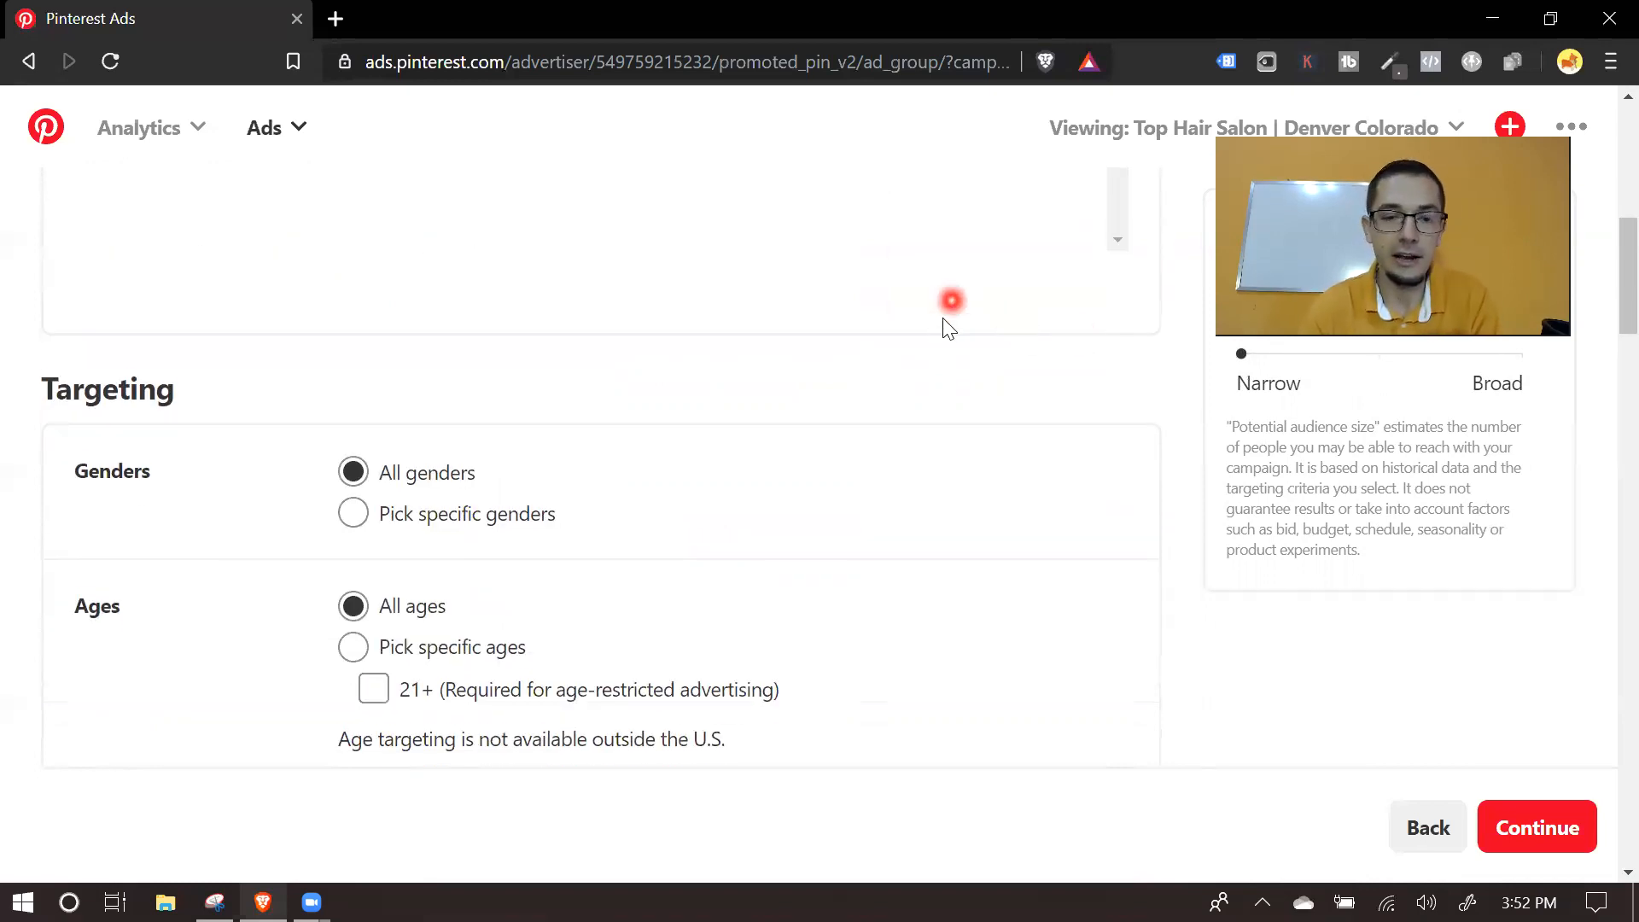
scroll(944, 322, "down", 2)
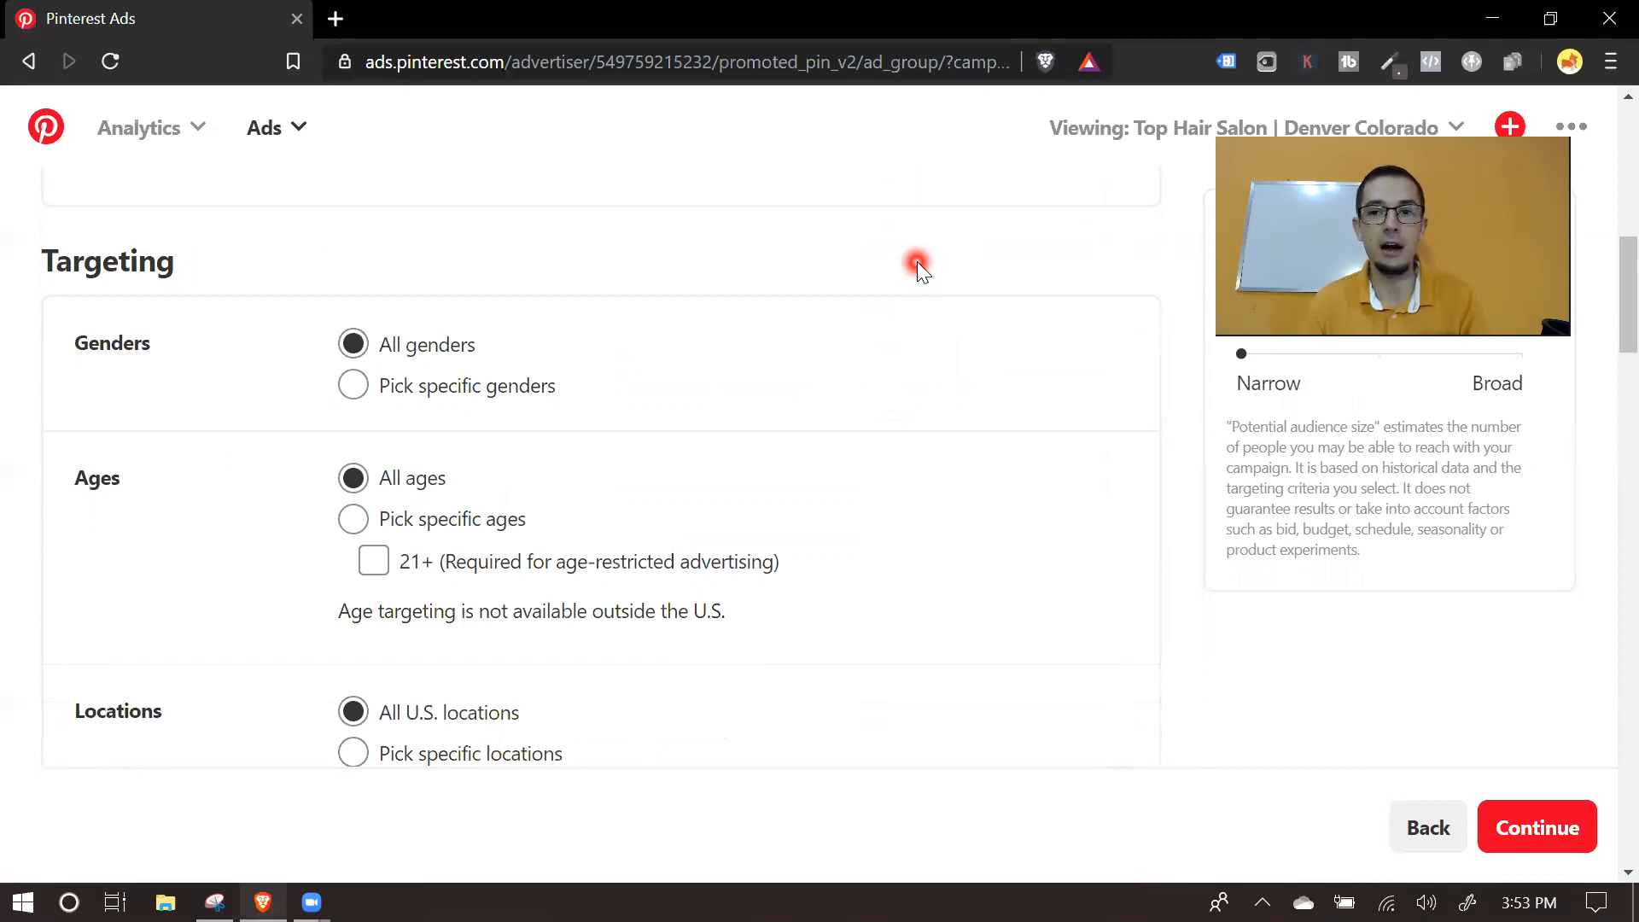
scroll(917, 261, "up", 4)
scroll(908, 462, "down", 2)
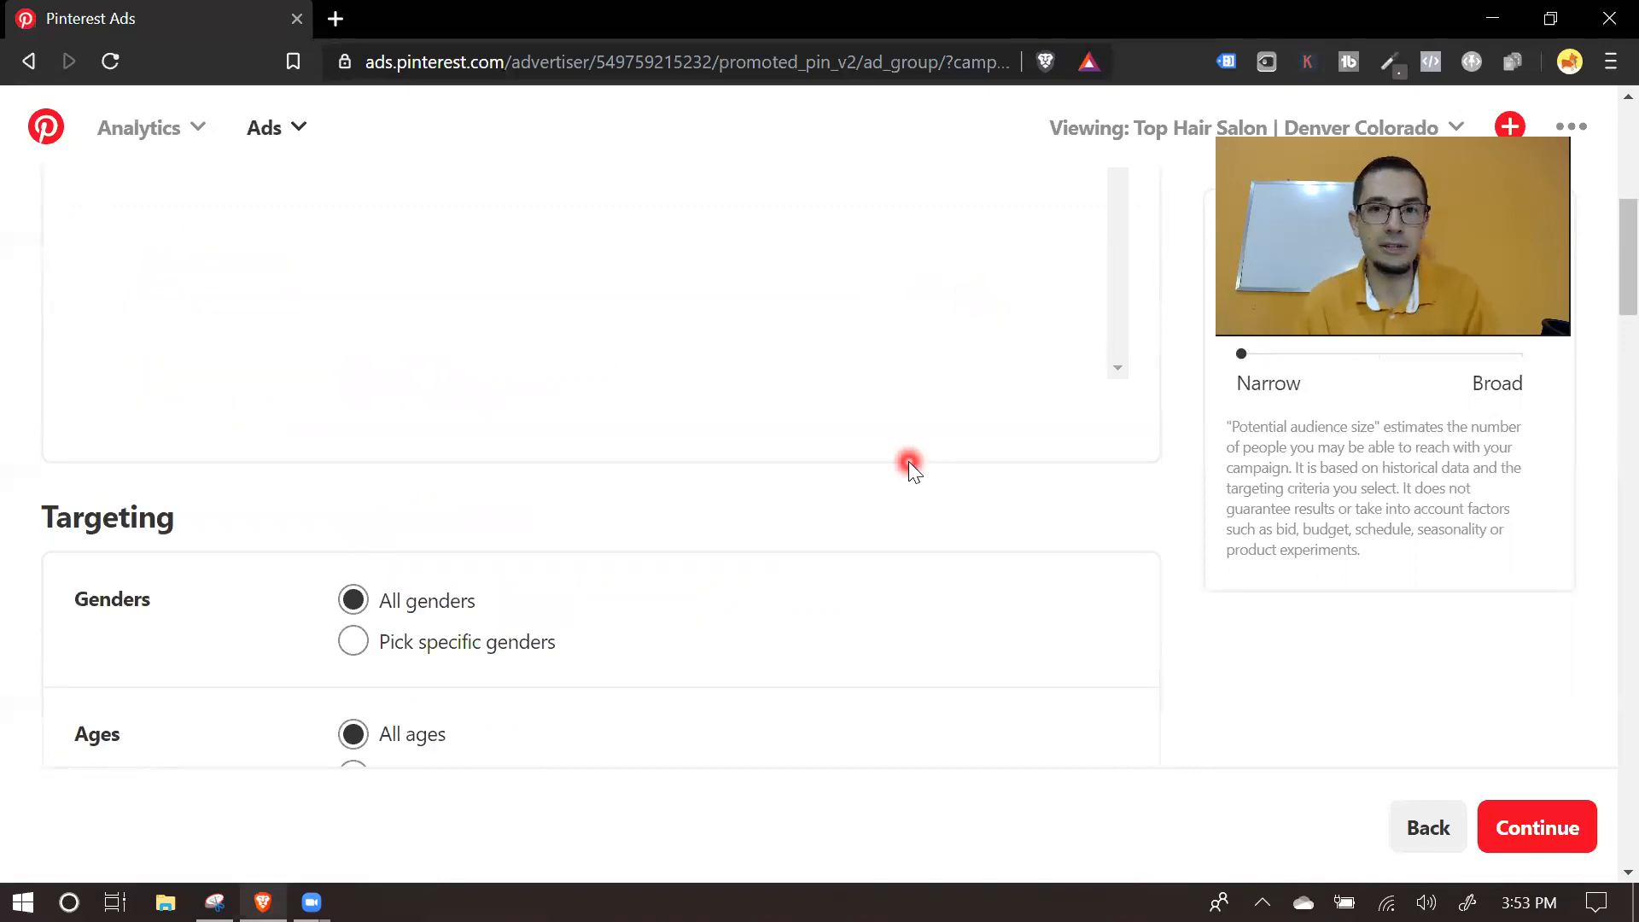
scroll(903, 372, "down", 5)
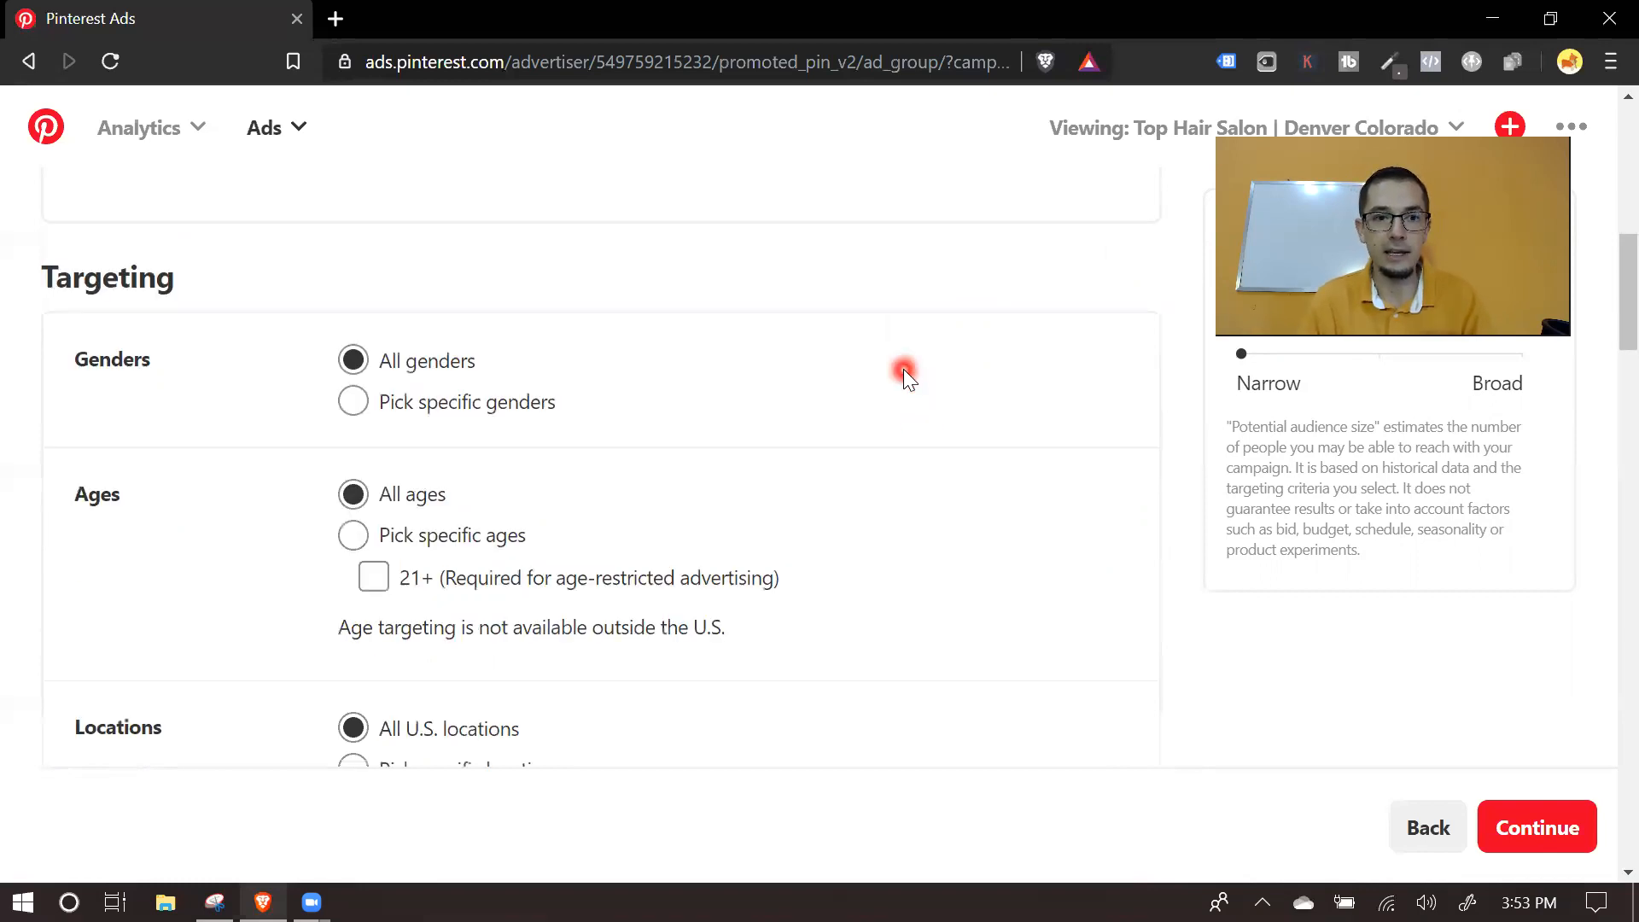
scroll(903, 368, "up", 5)
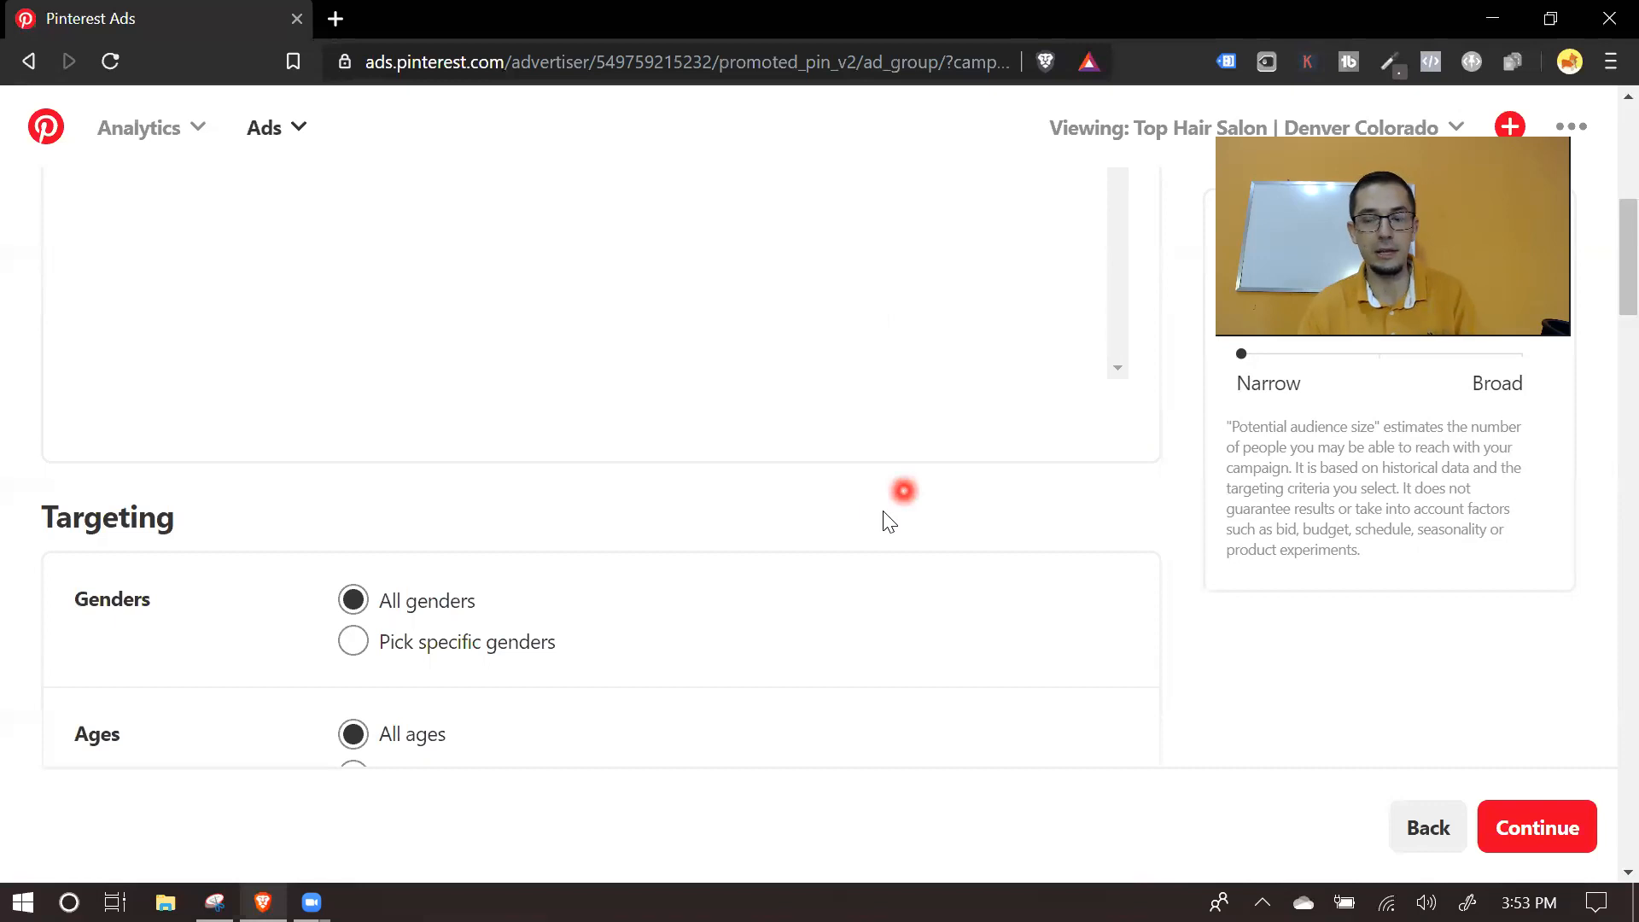
scroll(998, 452, "down", 3)
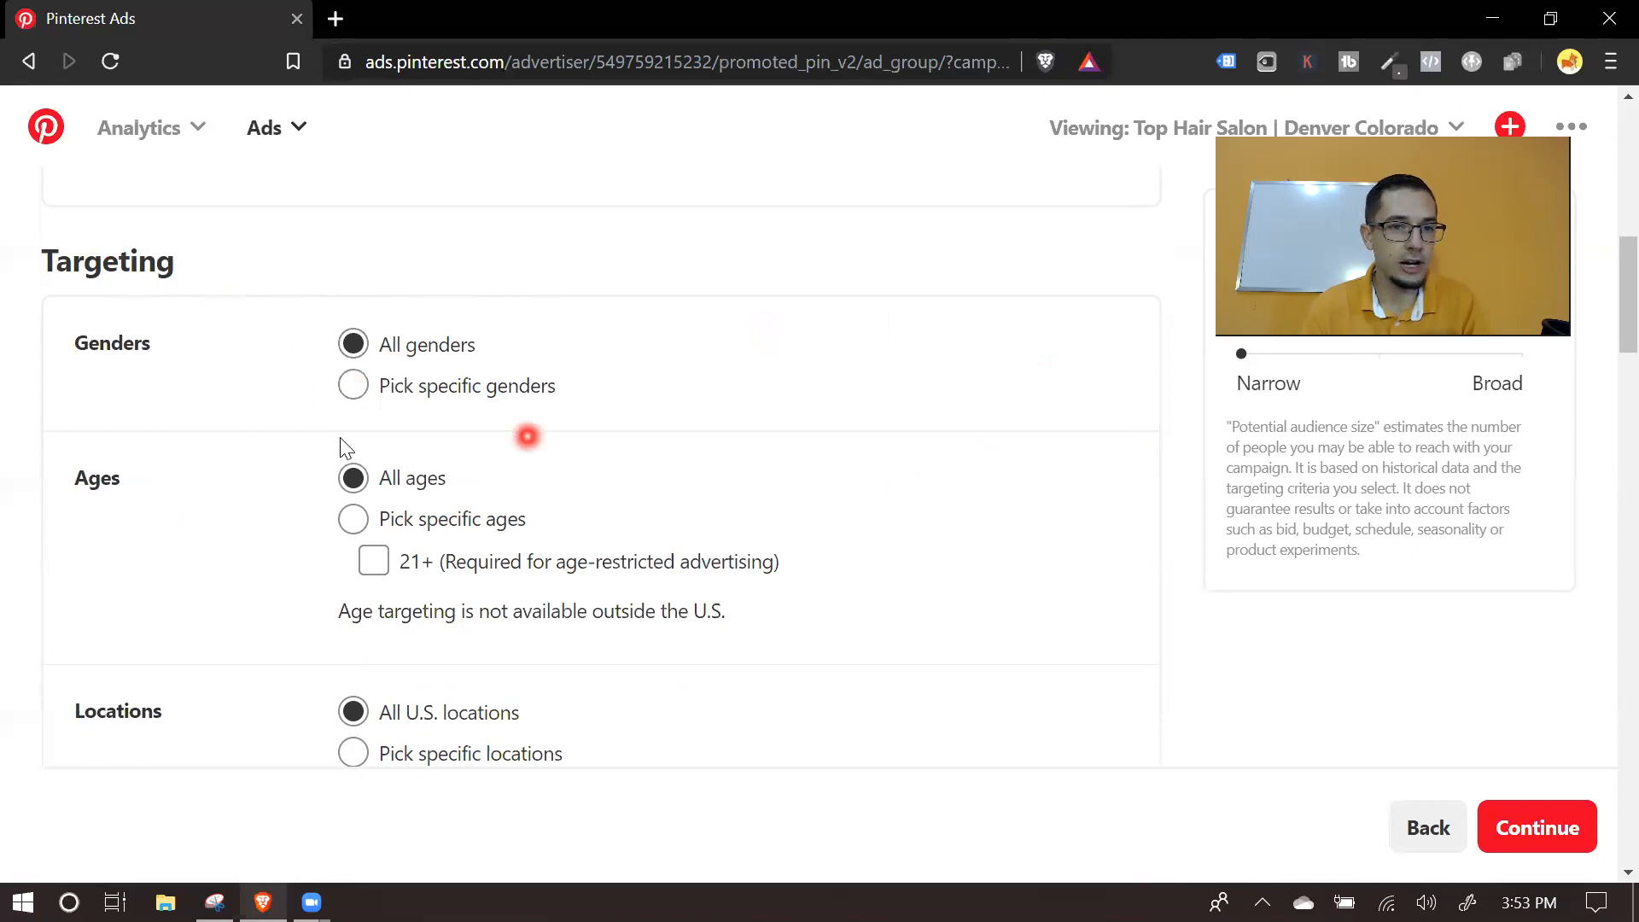
Step: Limit the ad group to specific ages, excluding the 18-24, 25-34 and 65+ groups
left_click(354, 521)
left_click(388, 633)
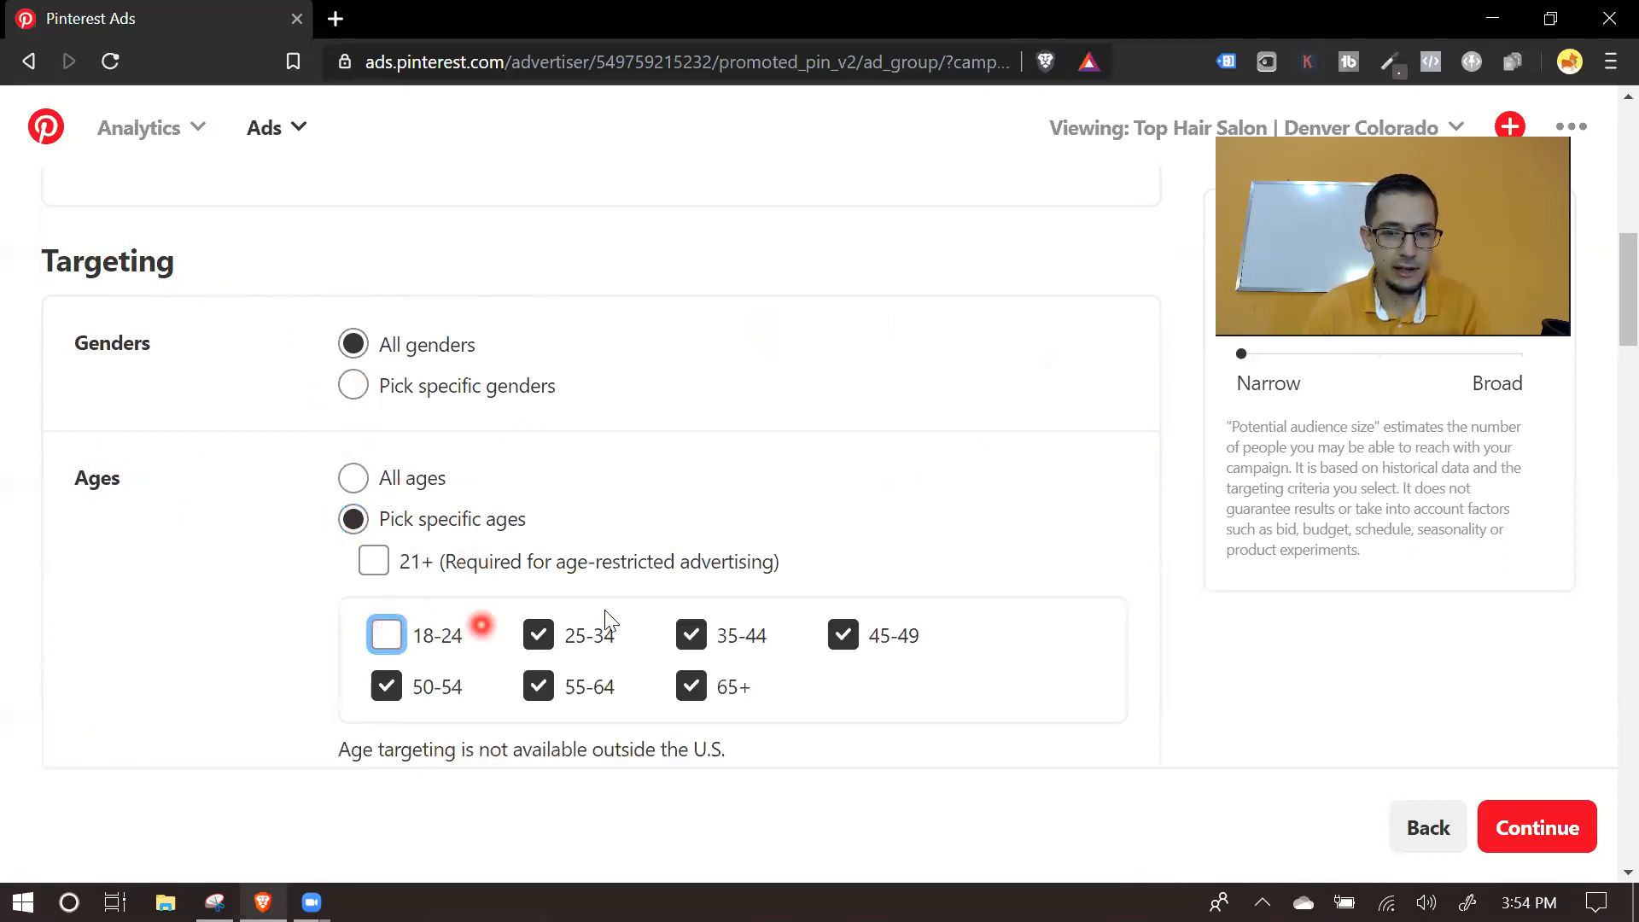
left_click(536, 639)
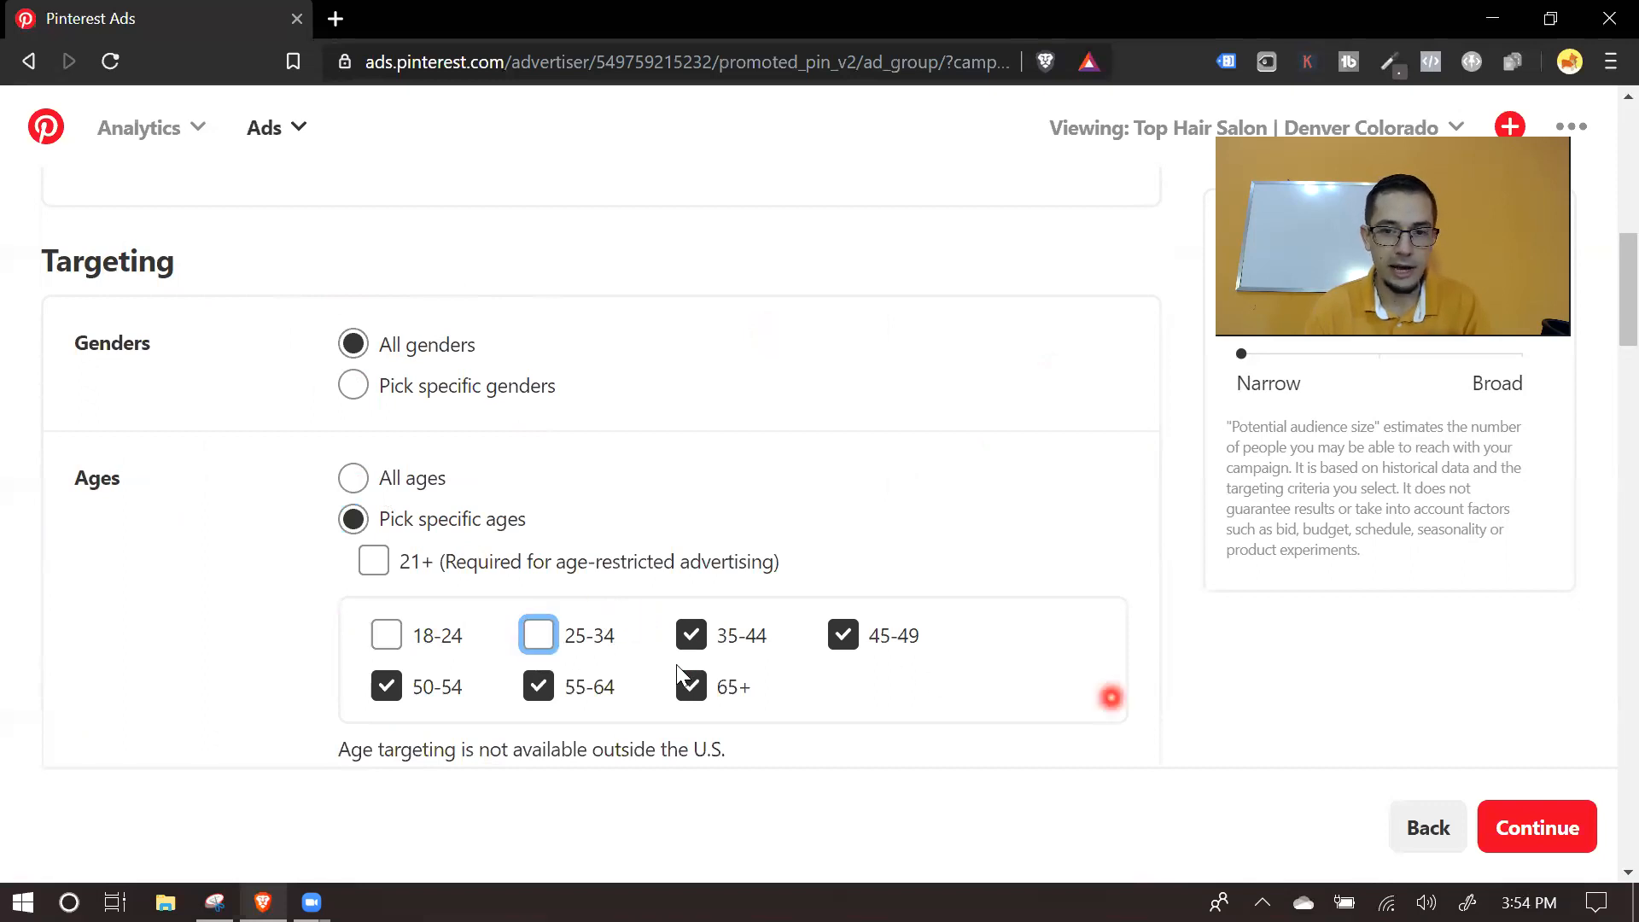
left_click(691, 685)
Step: Switch the ad group's location targeting to specific locations
scroll(873, 642, "down", 4)
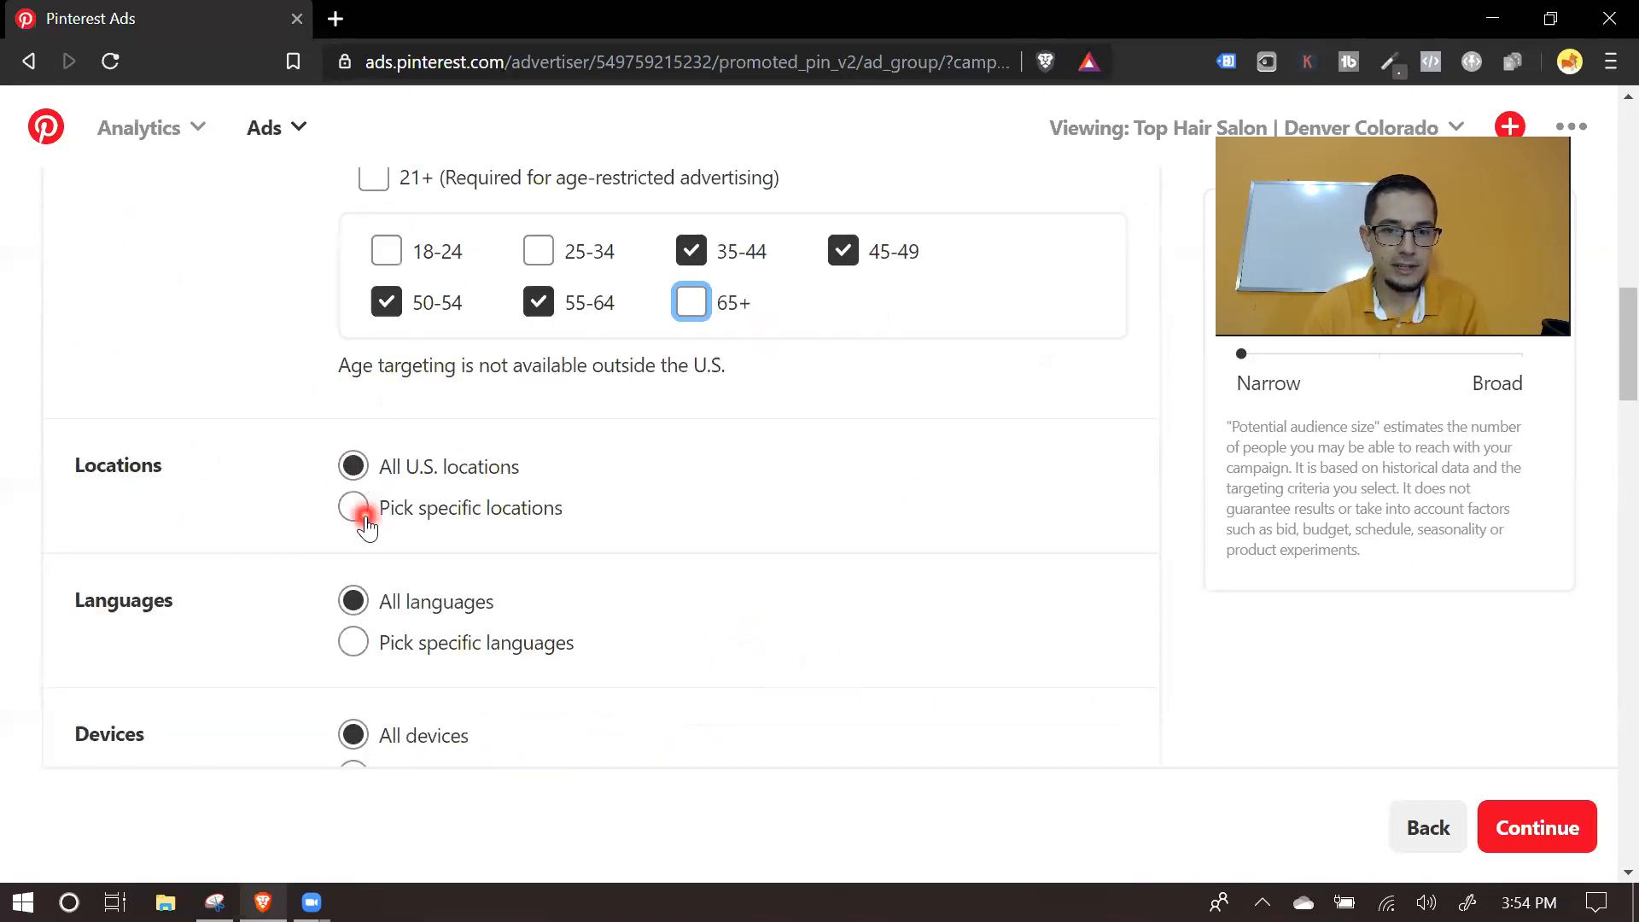
left_click(362, 511)
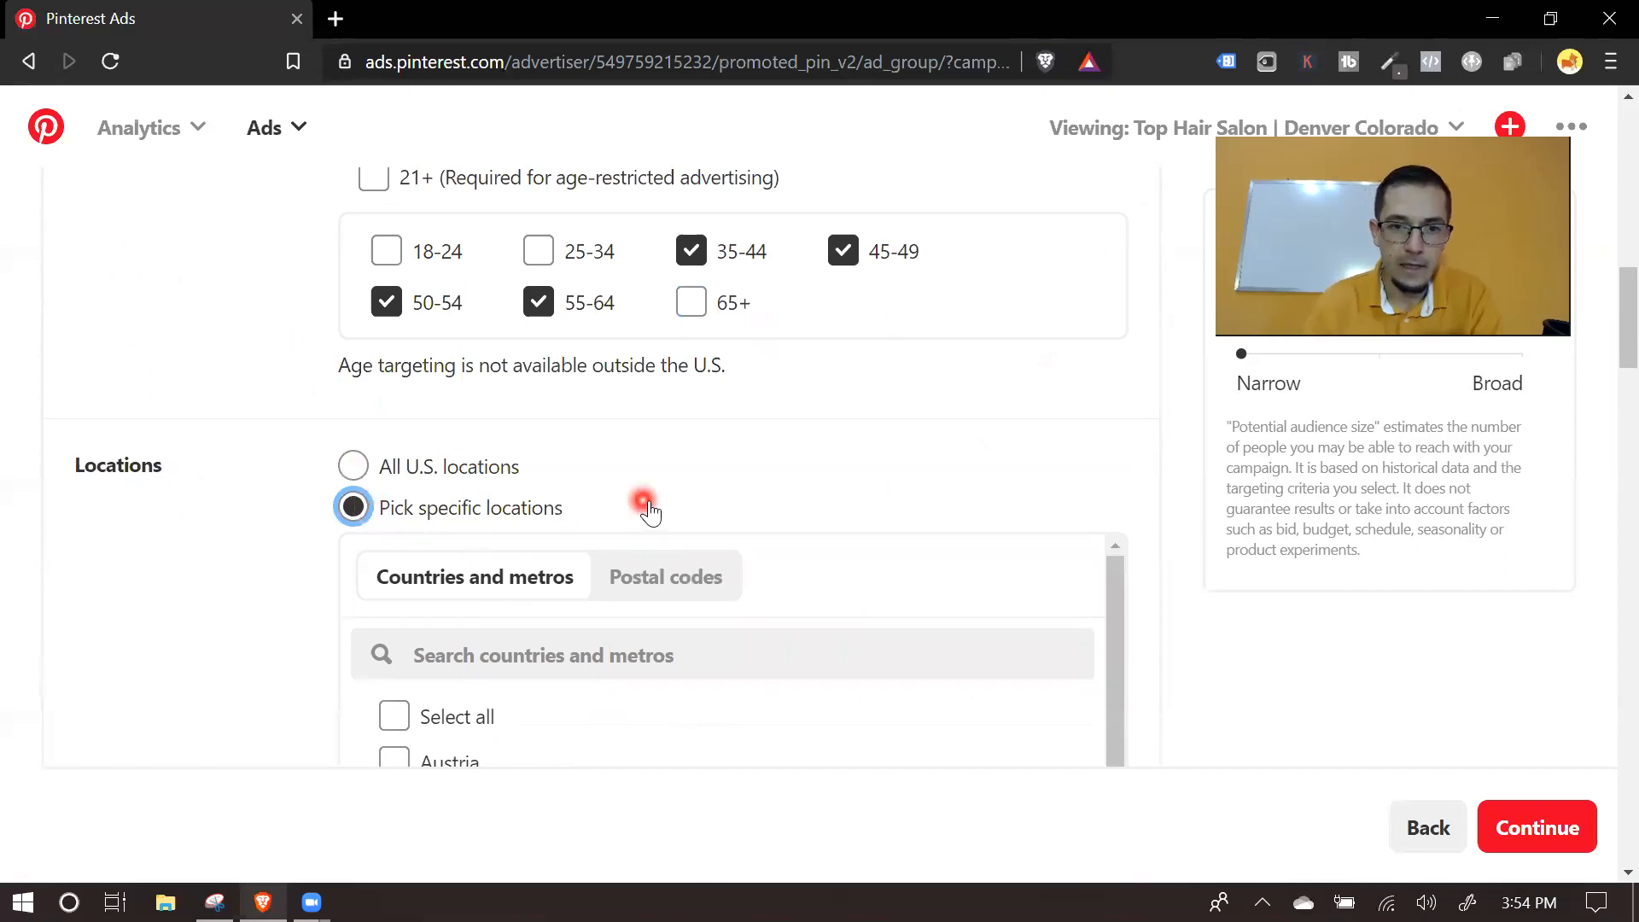
scroll(649, 503, "down", 6)
scroll(648, 500, "up", 3)
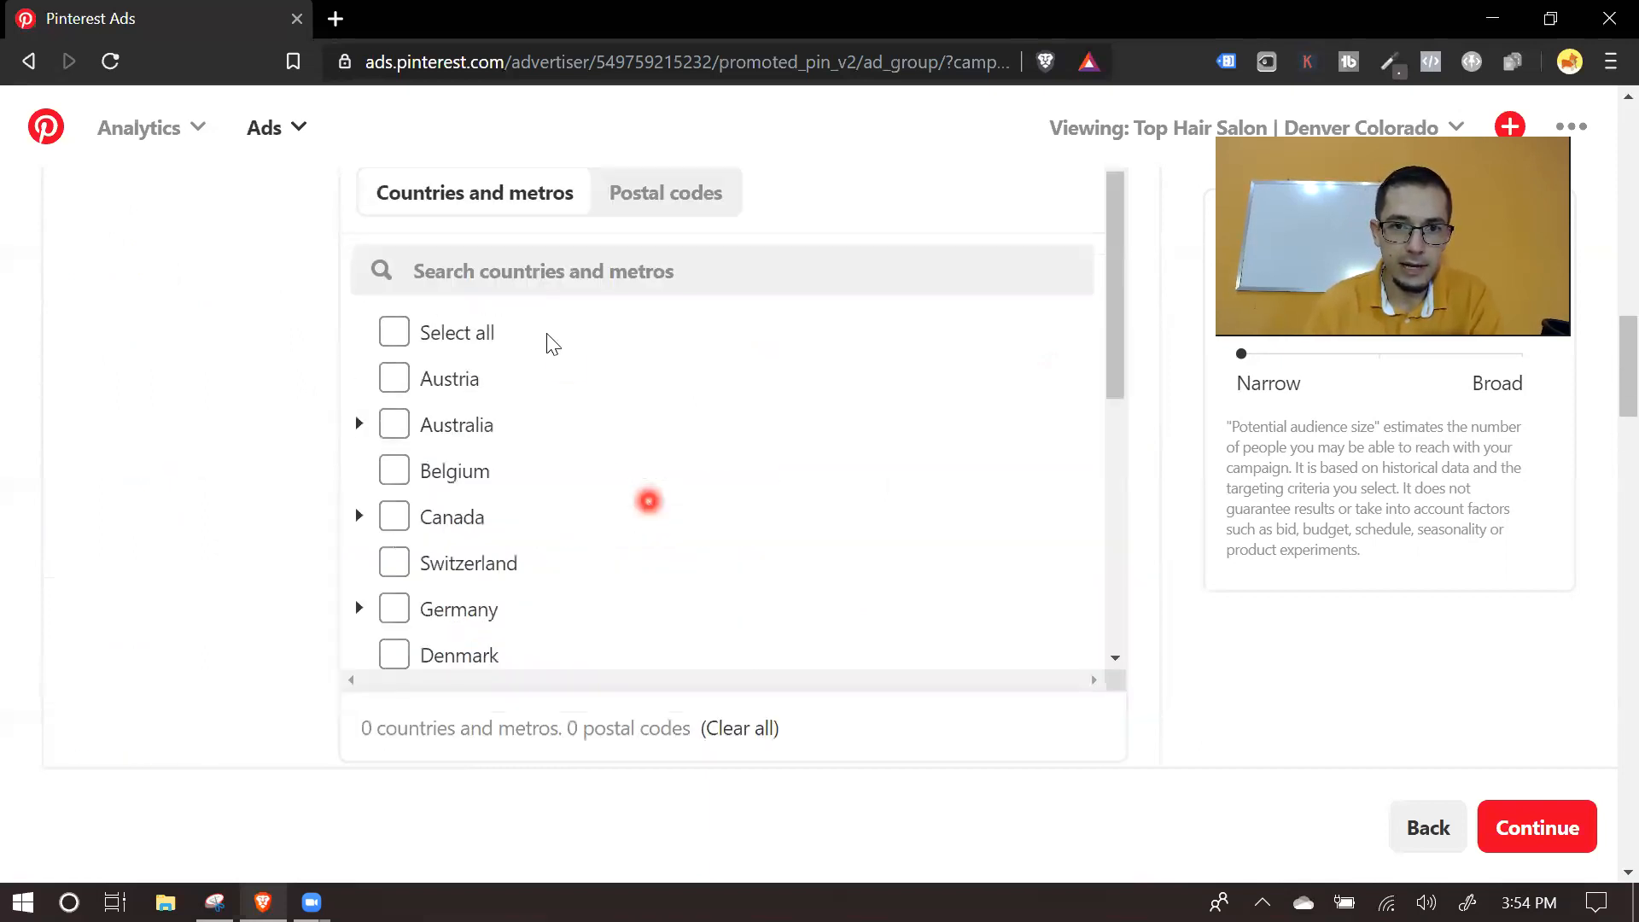
left_click(512, 270)
left_click(394, 332)
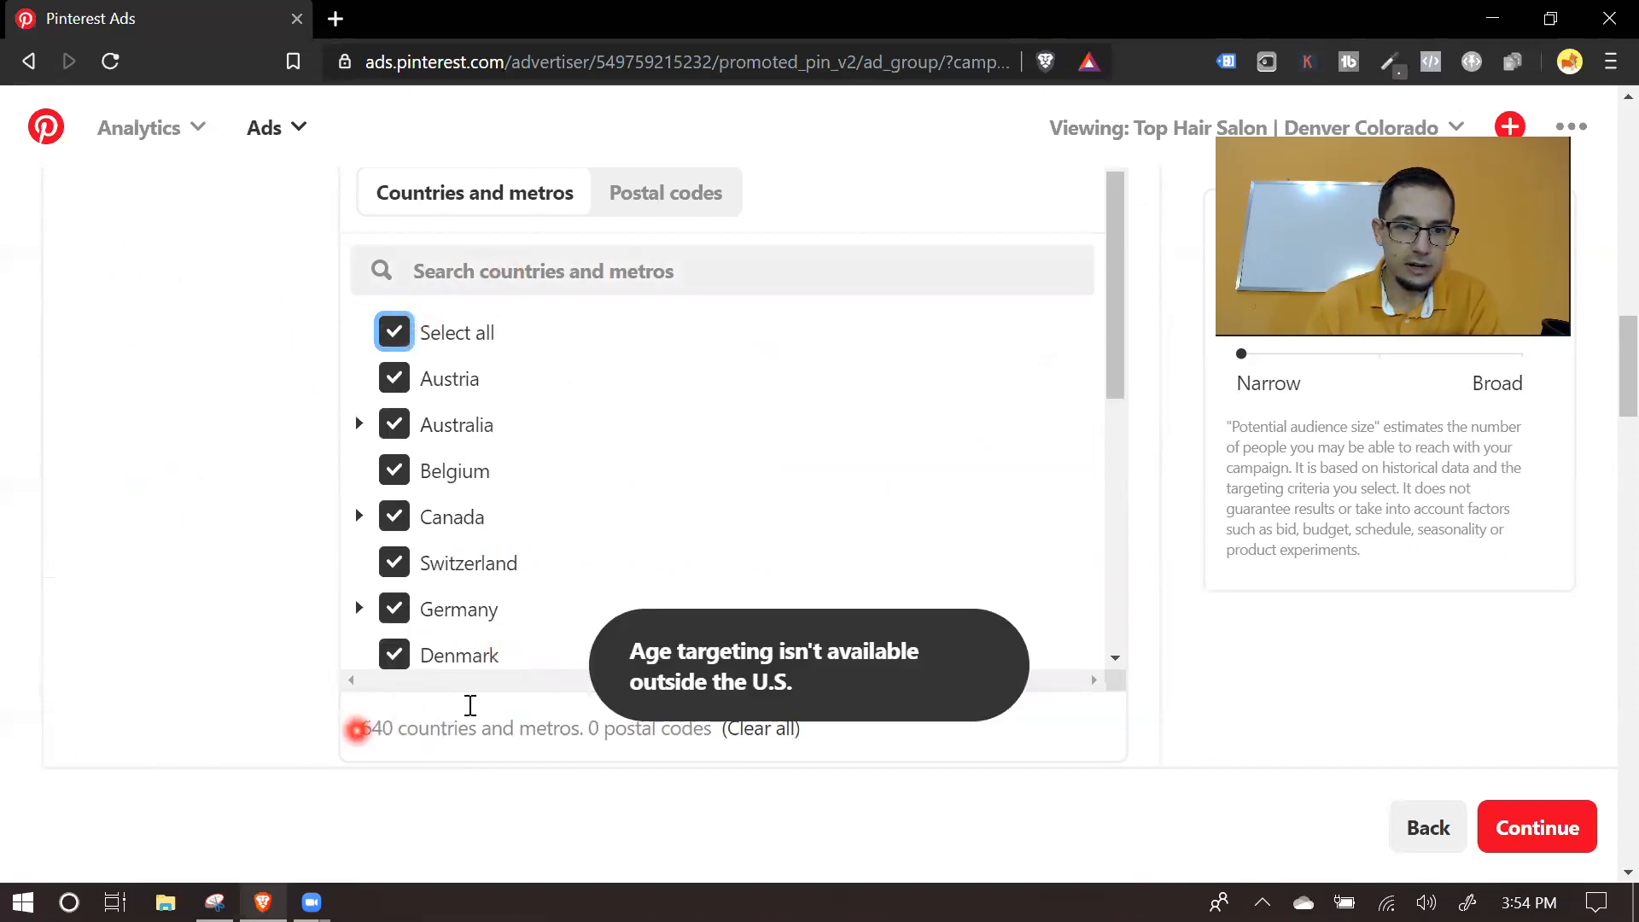
left_click(394, 332)
Step: Select the U.S. in the countries and metros list and expand it to look through its metros
scroll(547, 471, "down", 6)
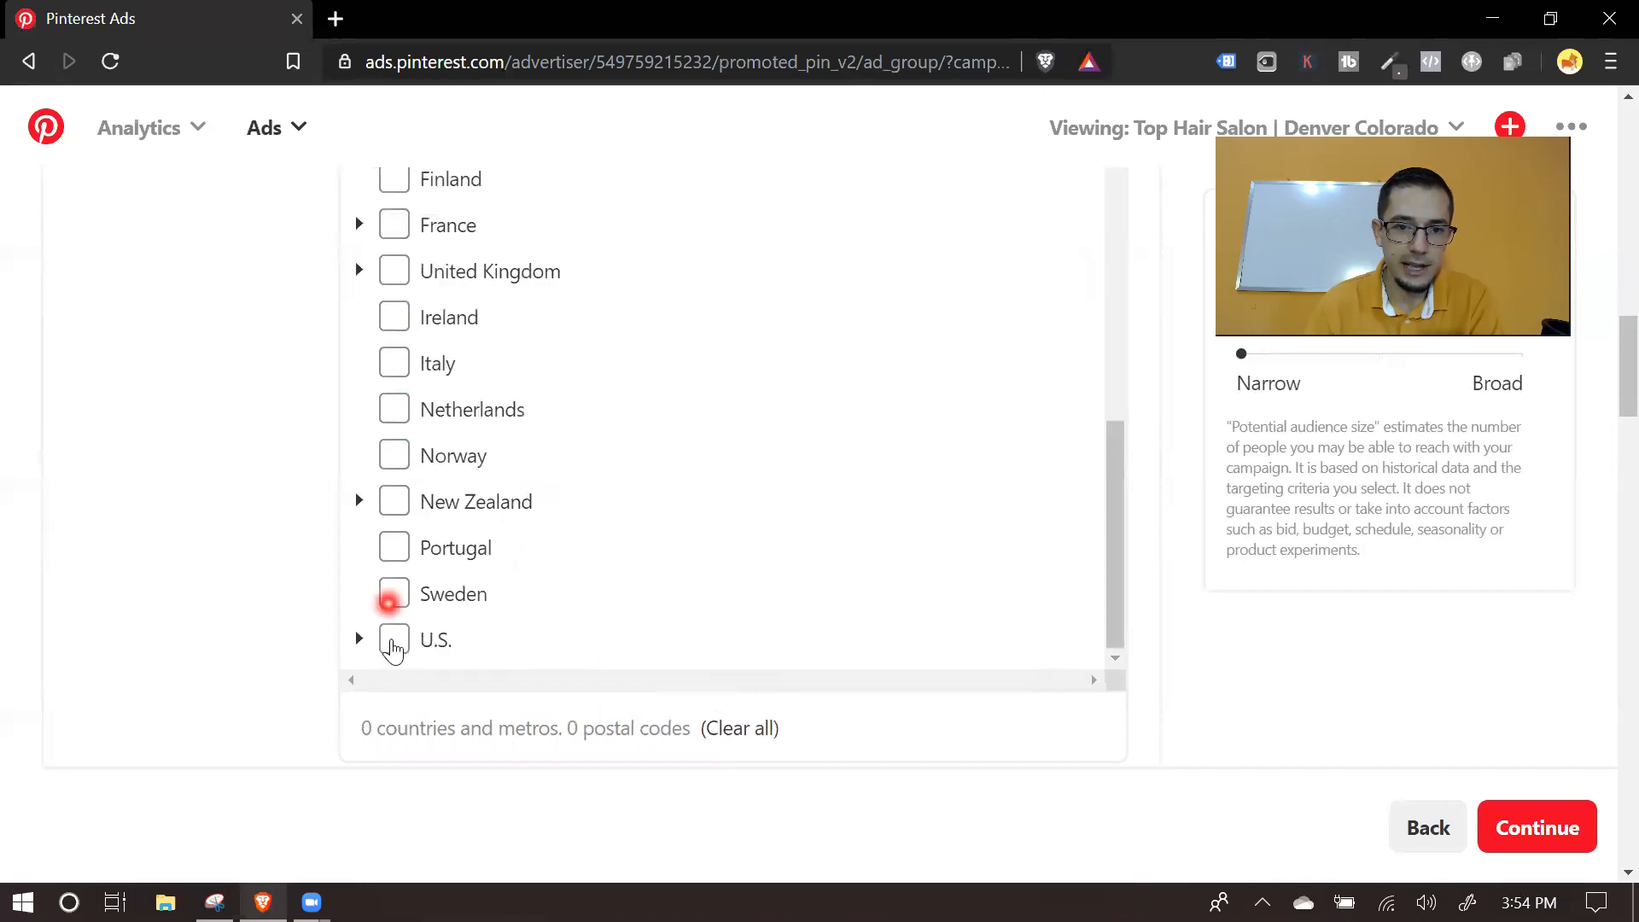
scroll(391, 603, "down", 2)
left_click(393, 510)
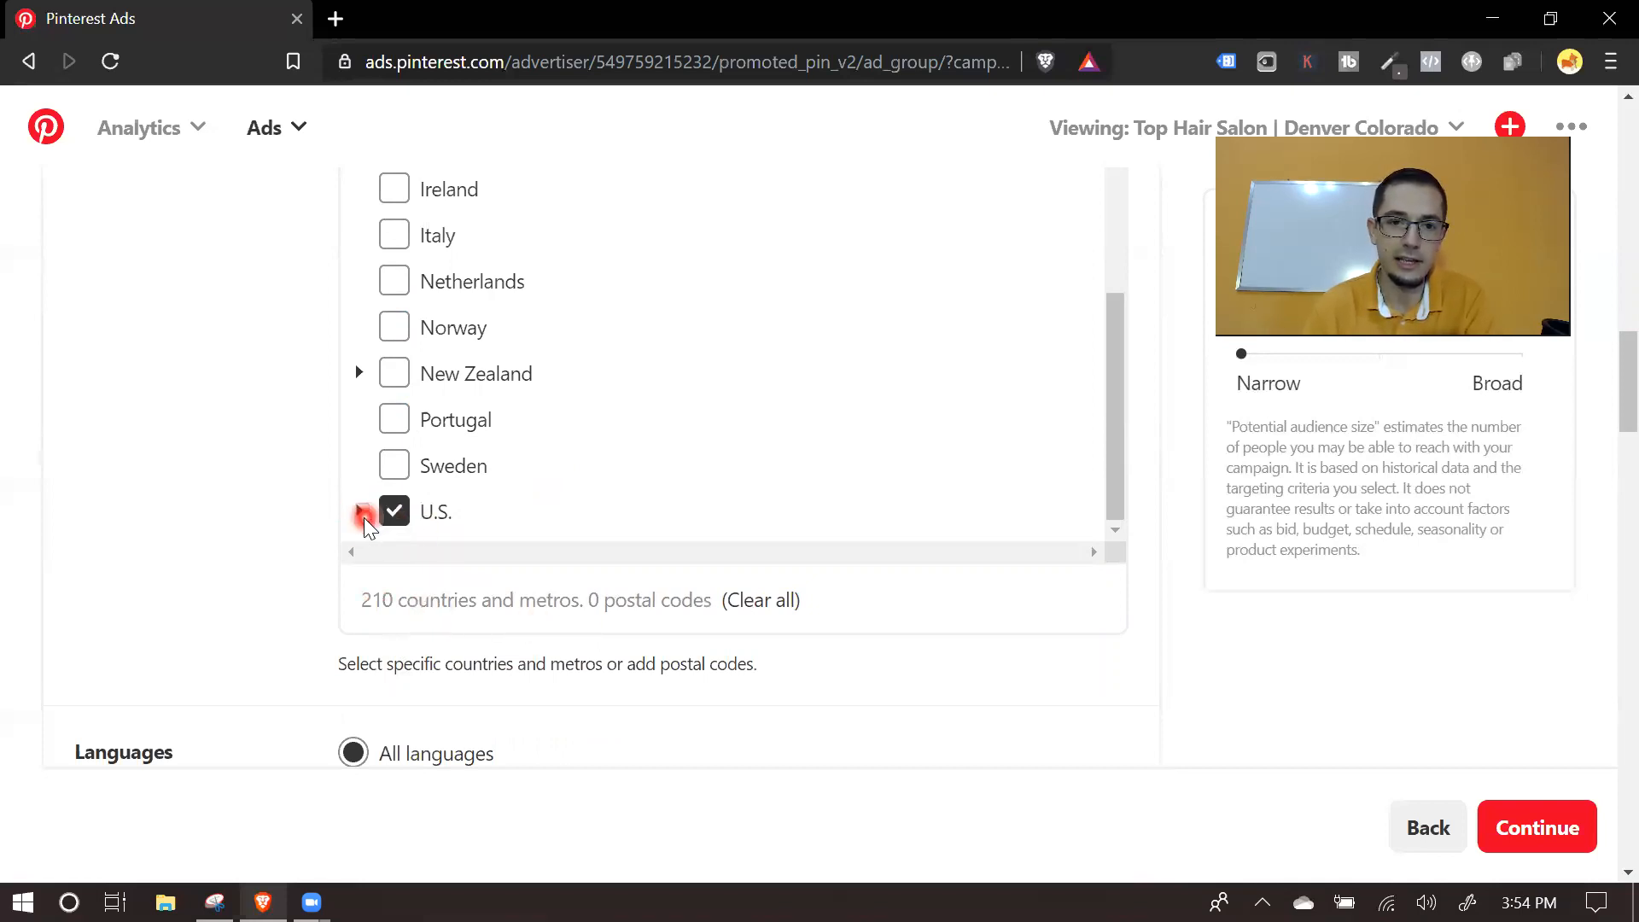
scroll(456, 522, "down", 4)
scroll(456, 523, "up", 4)
left_click(410, 512)
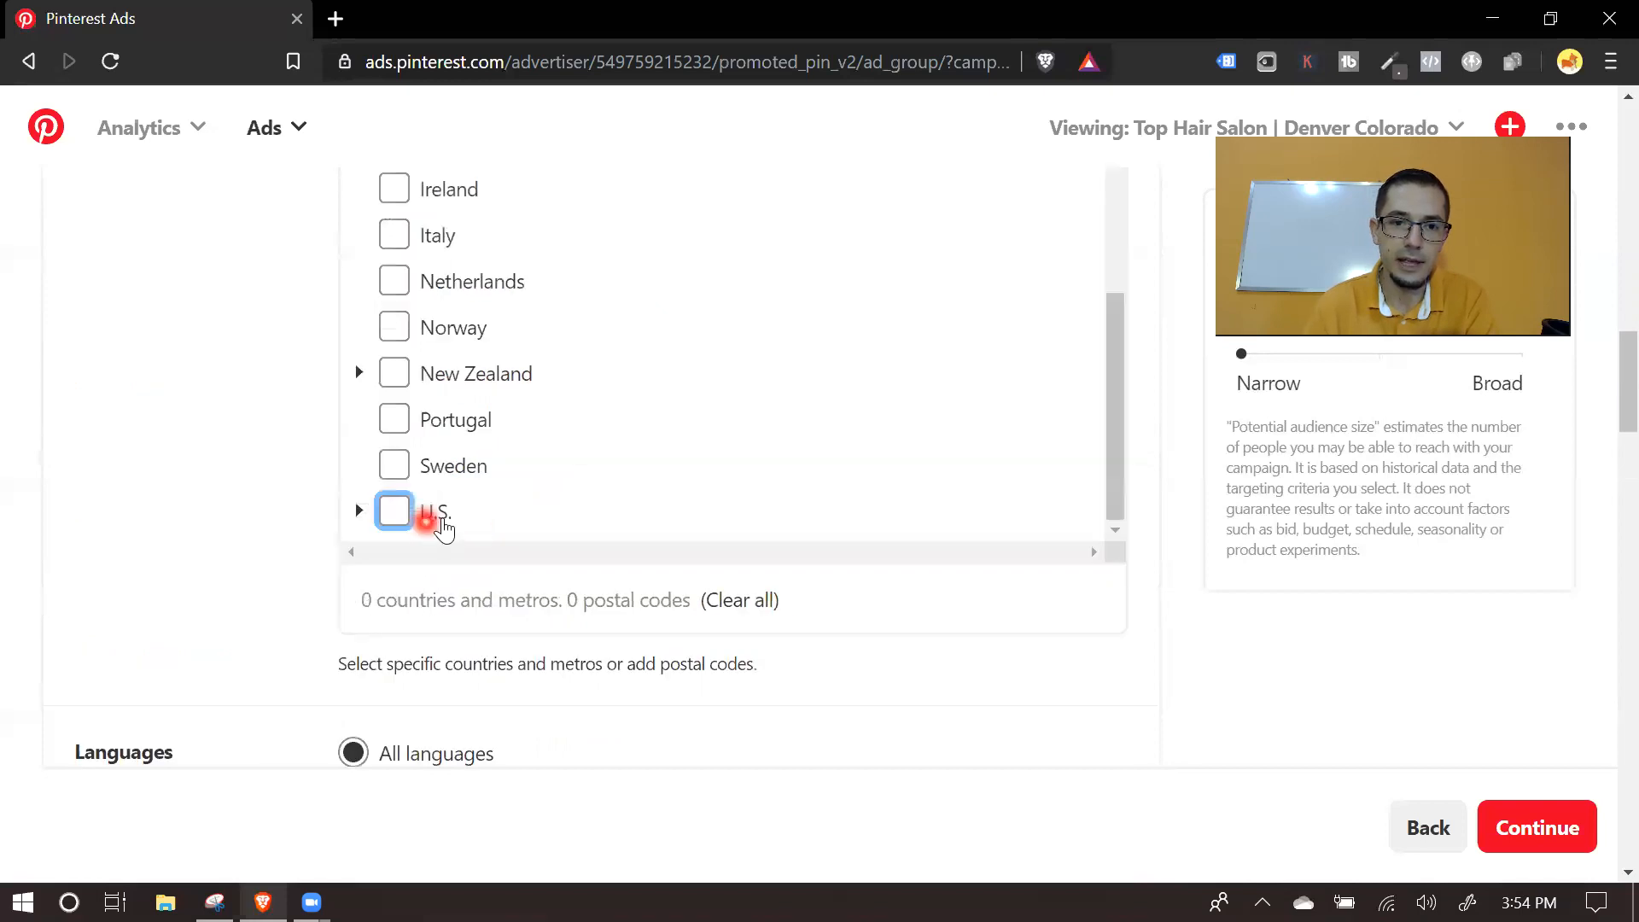
left_click(376, 514)
left_click(360, 512)
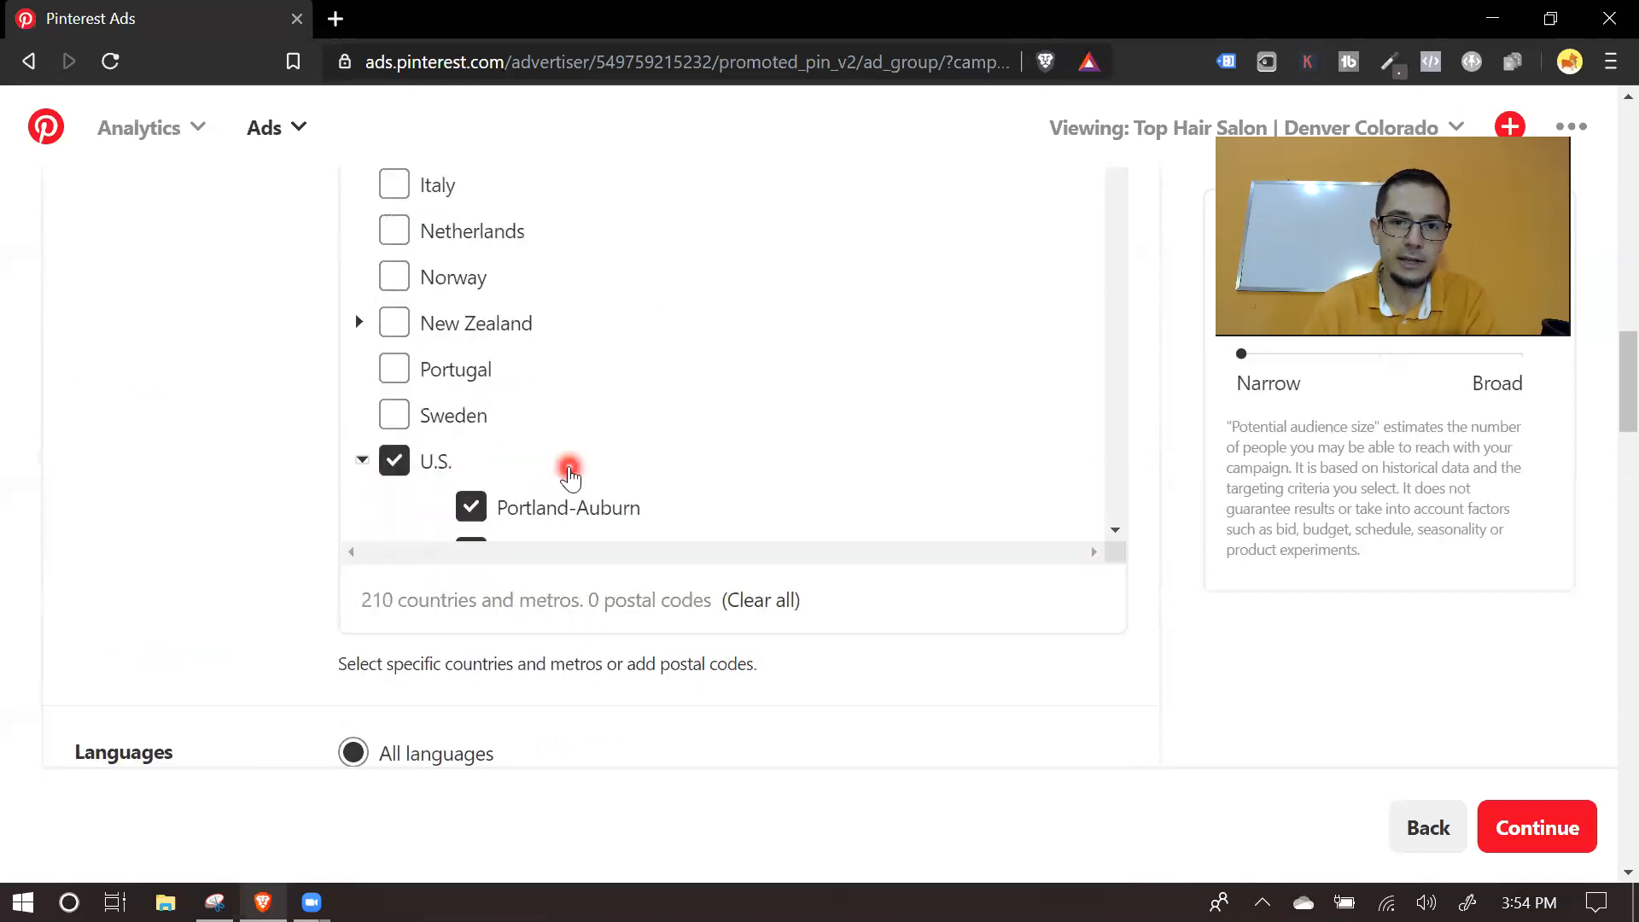
scroll(569, 472, "down", 3)
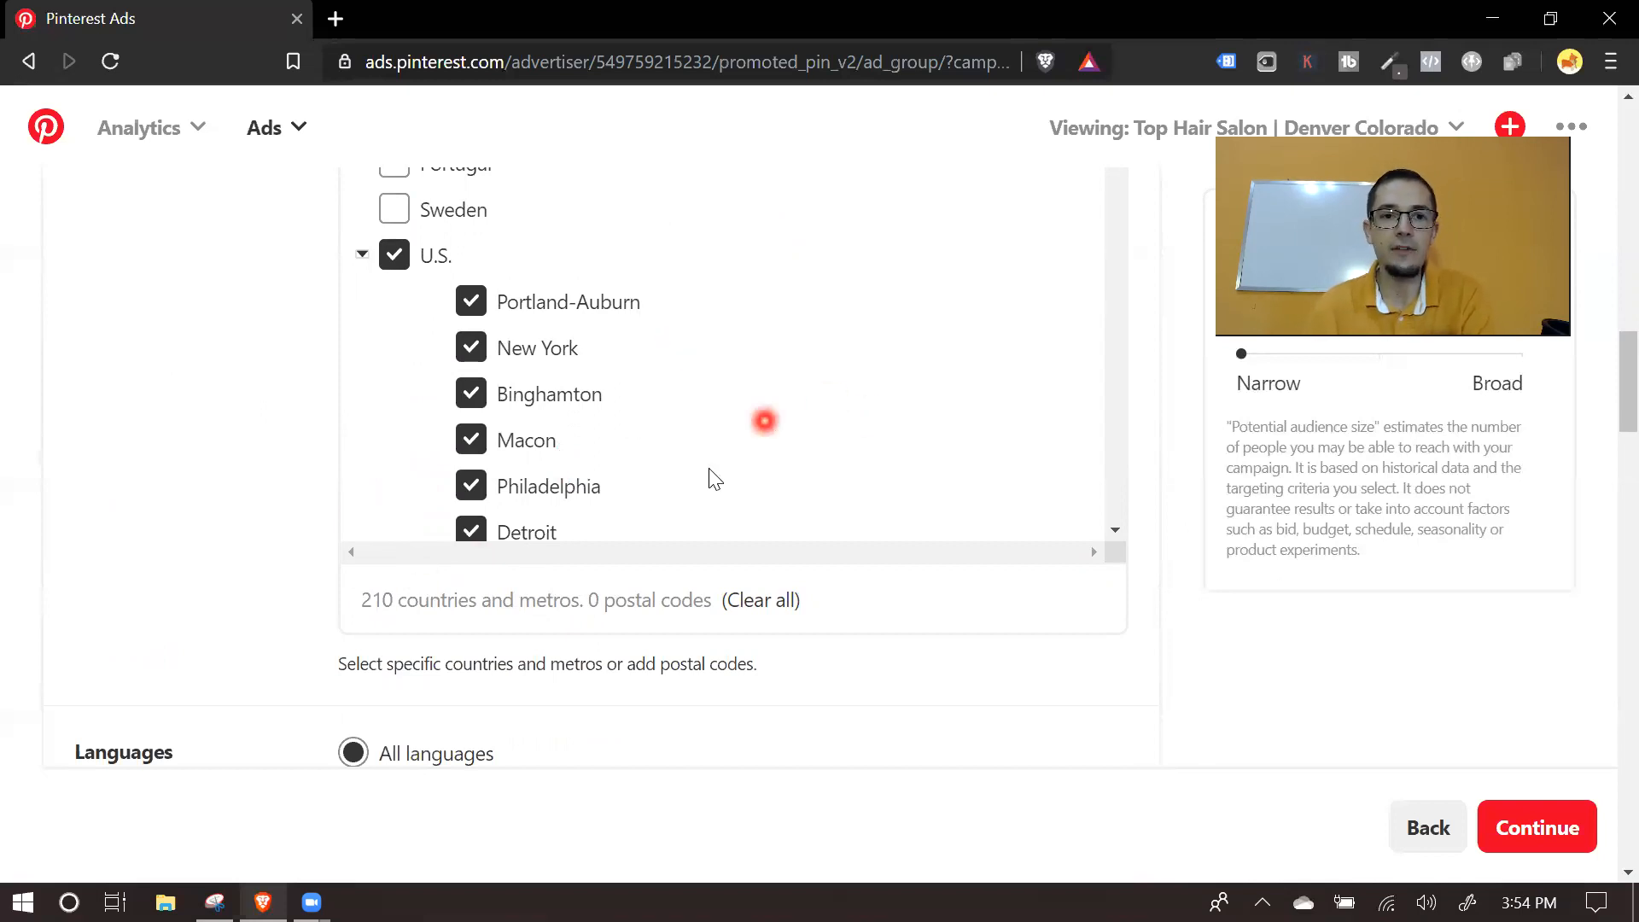
scroll(640, 401, "up", 3)
scroll(649, 410, "down", 4)
scroll(665, 414, "up", 10)
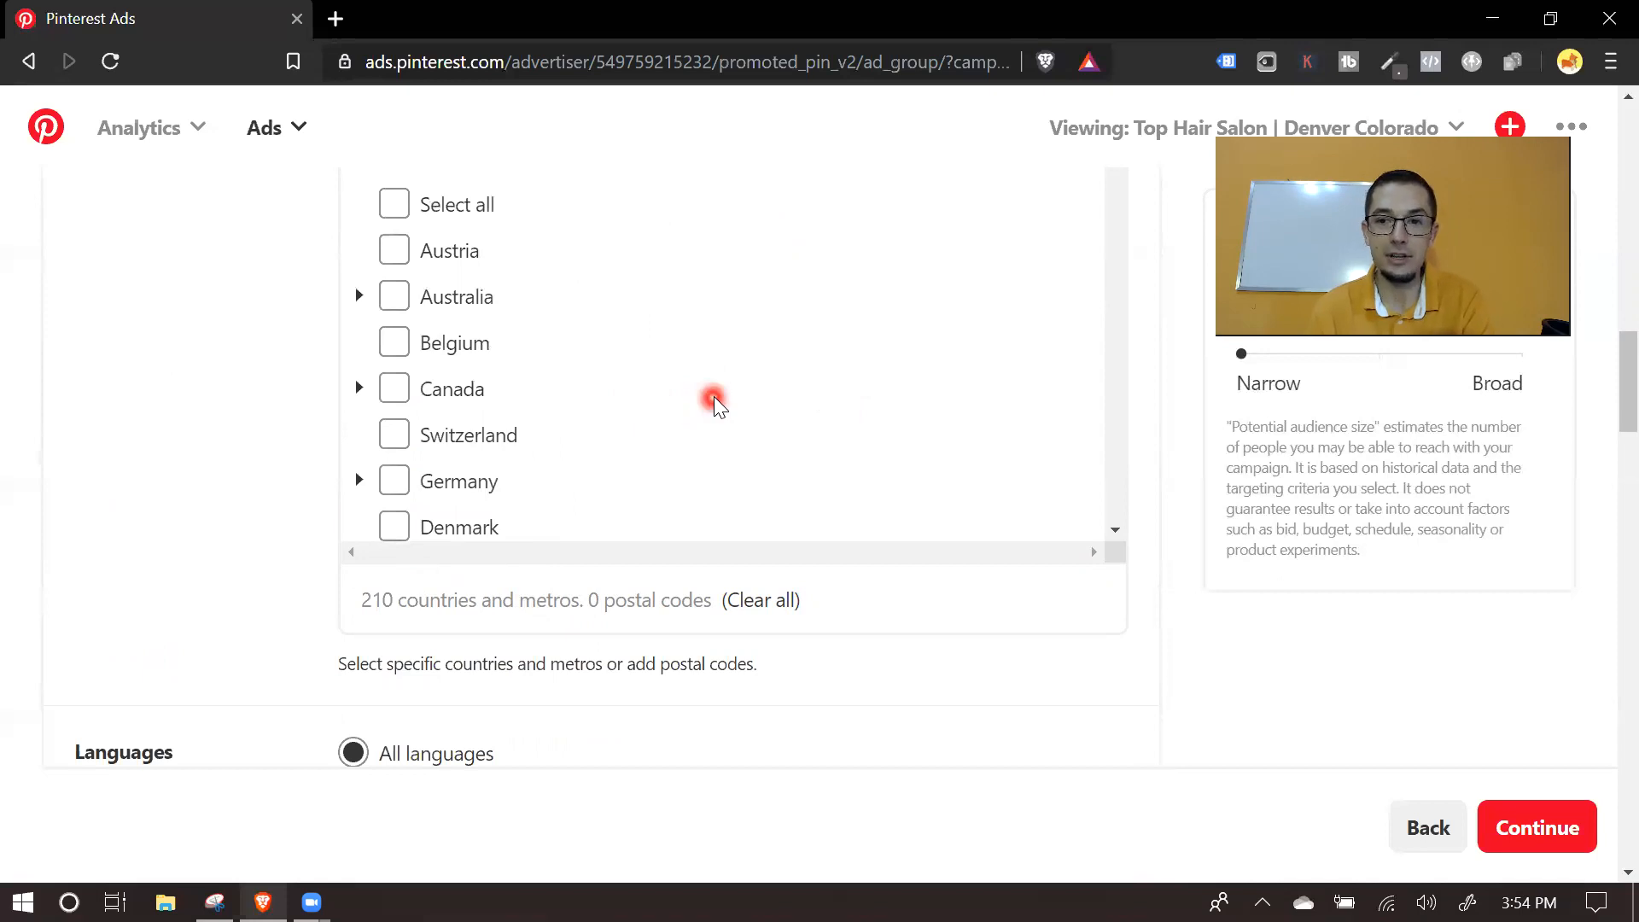
scroll(714, 396, "up", 2)
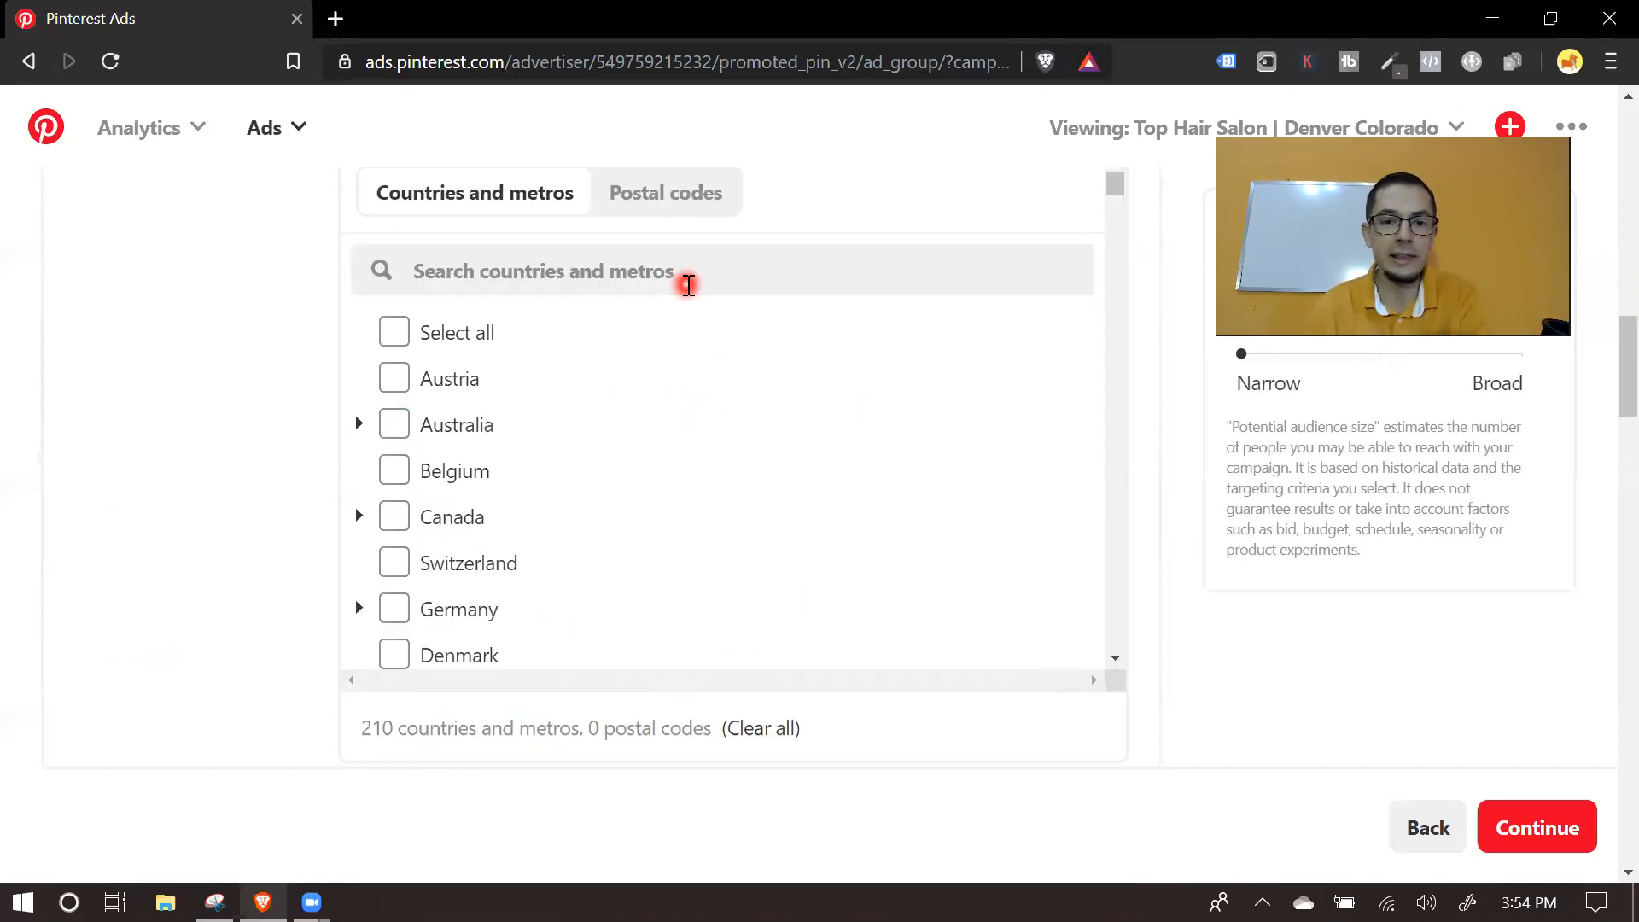
Step: Add the US postal codes 65612 and 65614 to the ad group's location targeting
left_click(653, 215)
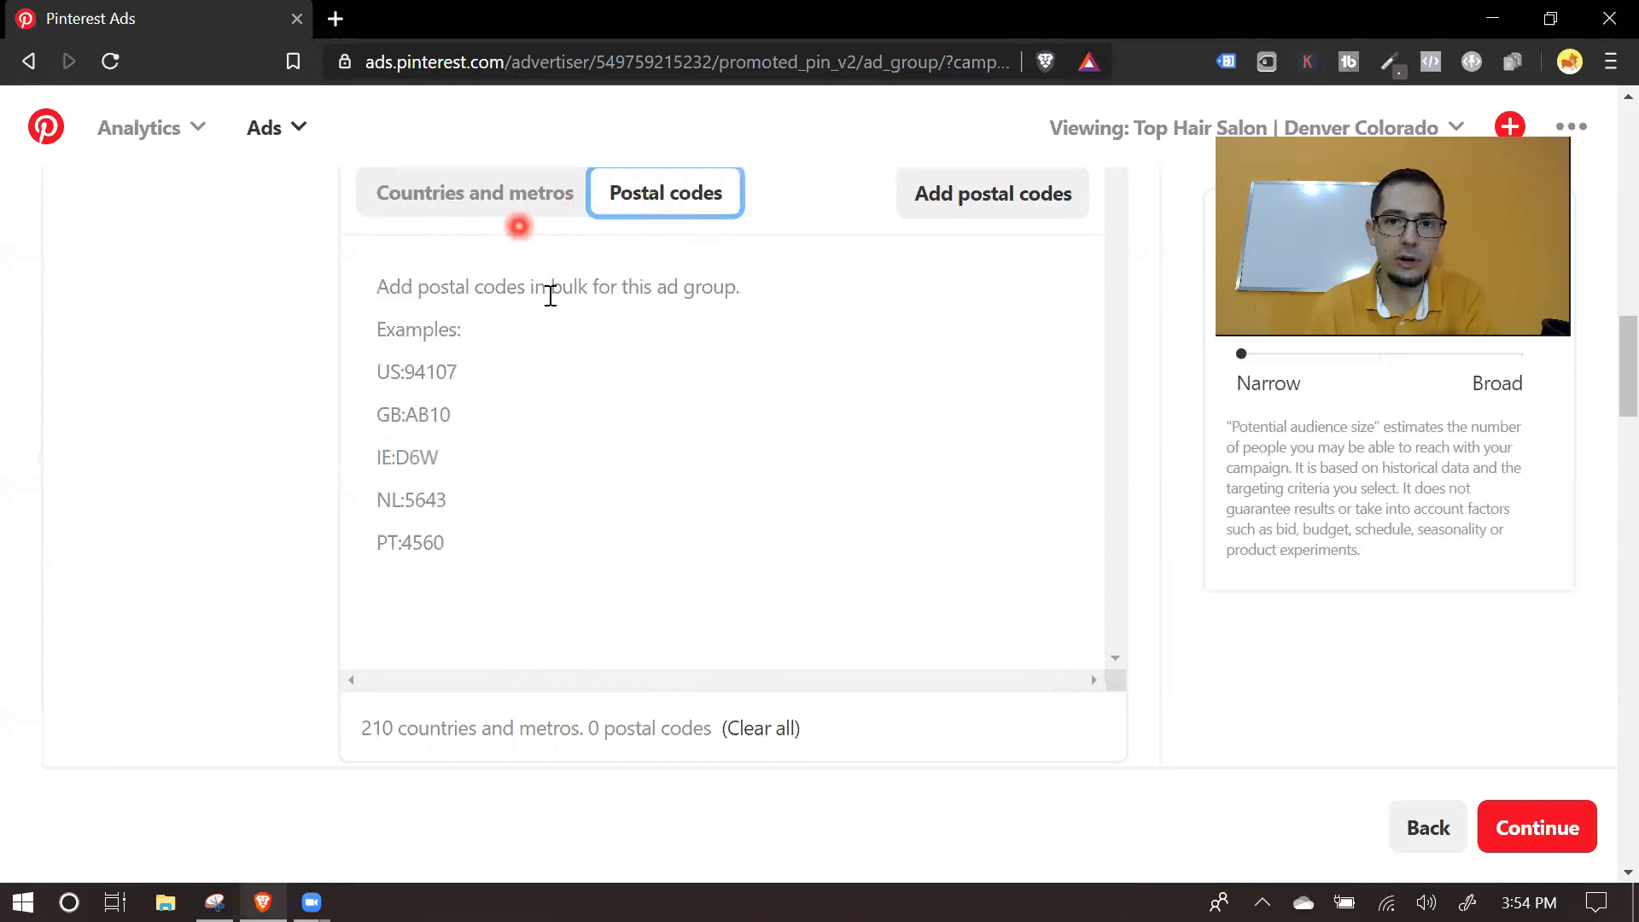
left_click(953, 205)
left_click(708, 290)
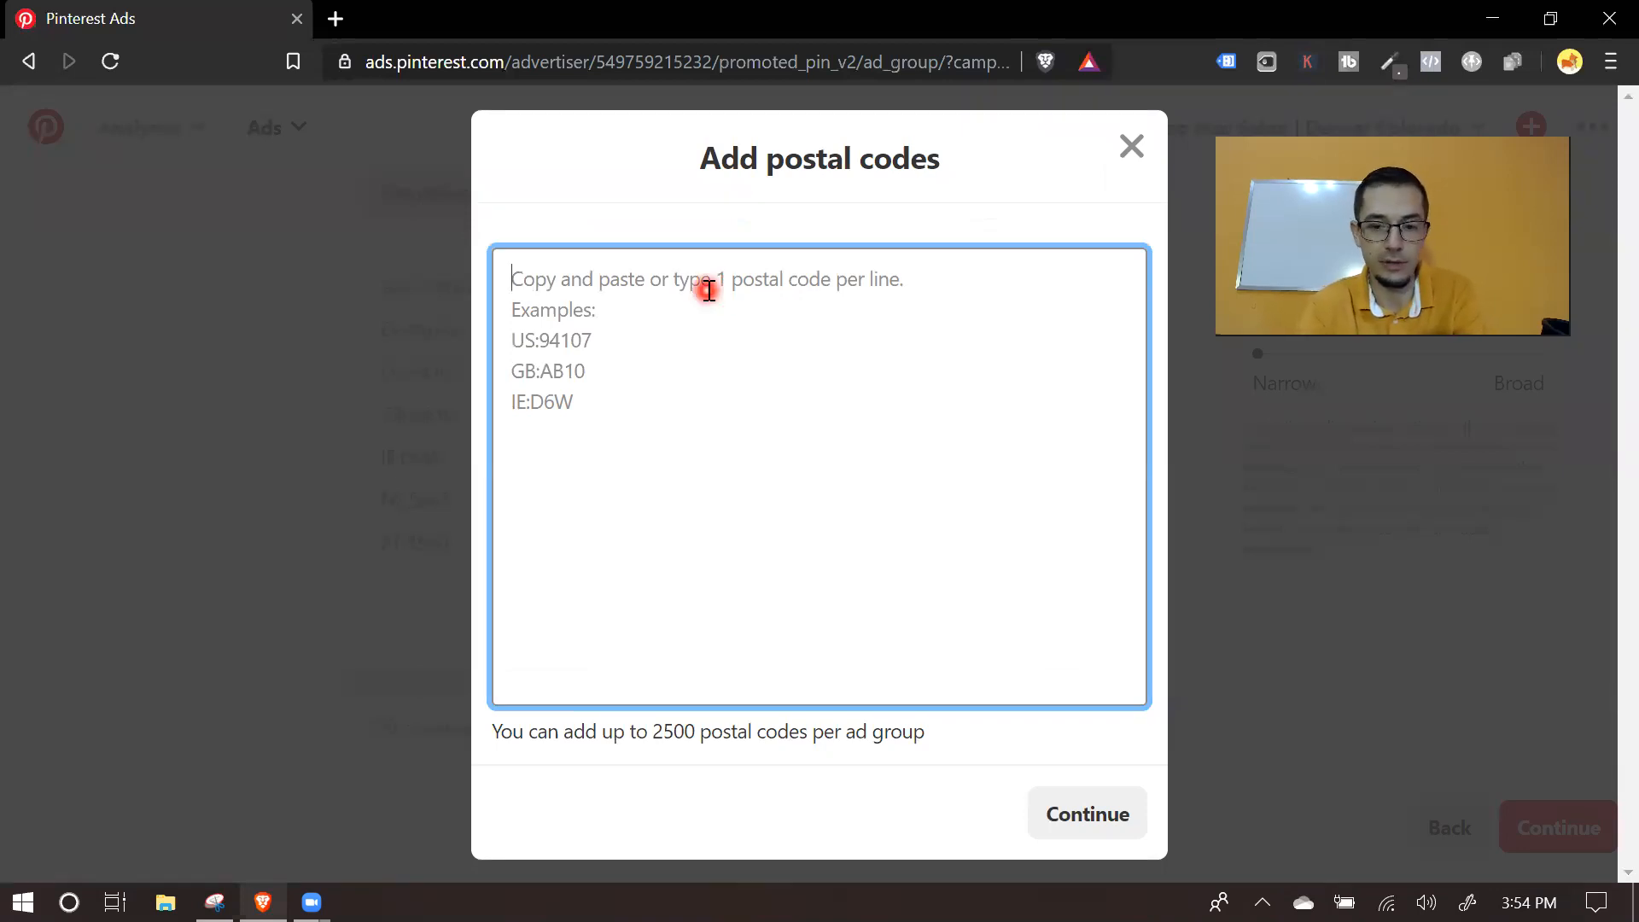
type("65612")
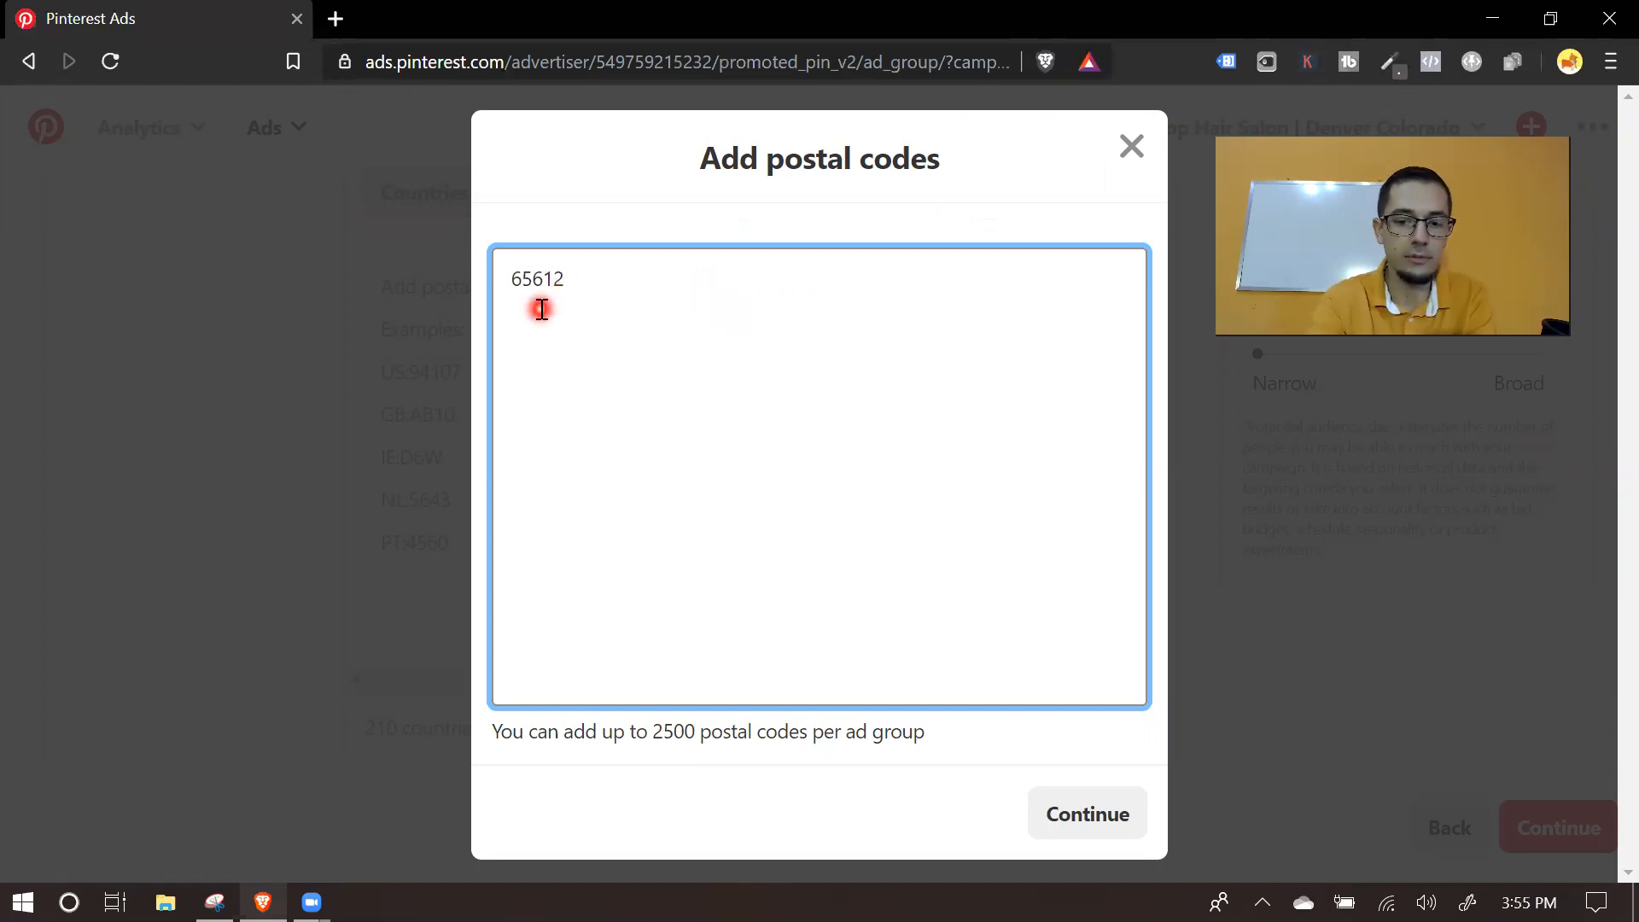
type("4")
left_click(1067, 834)
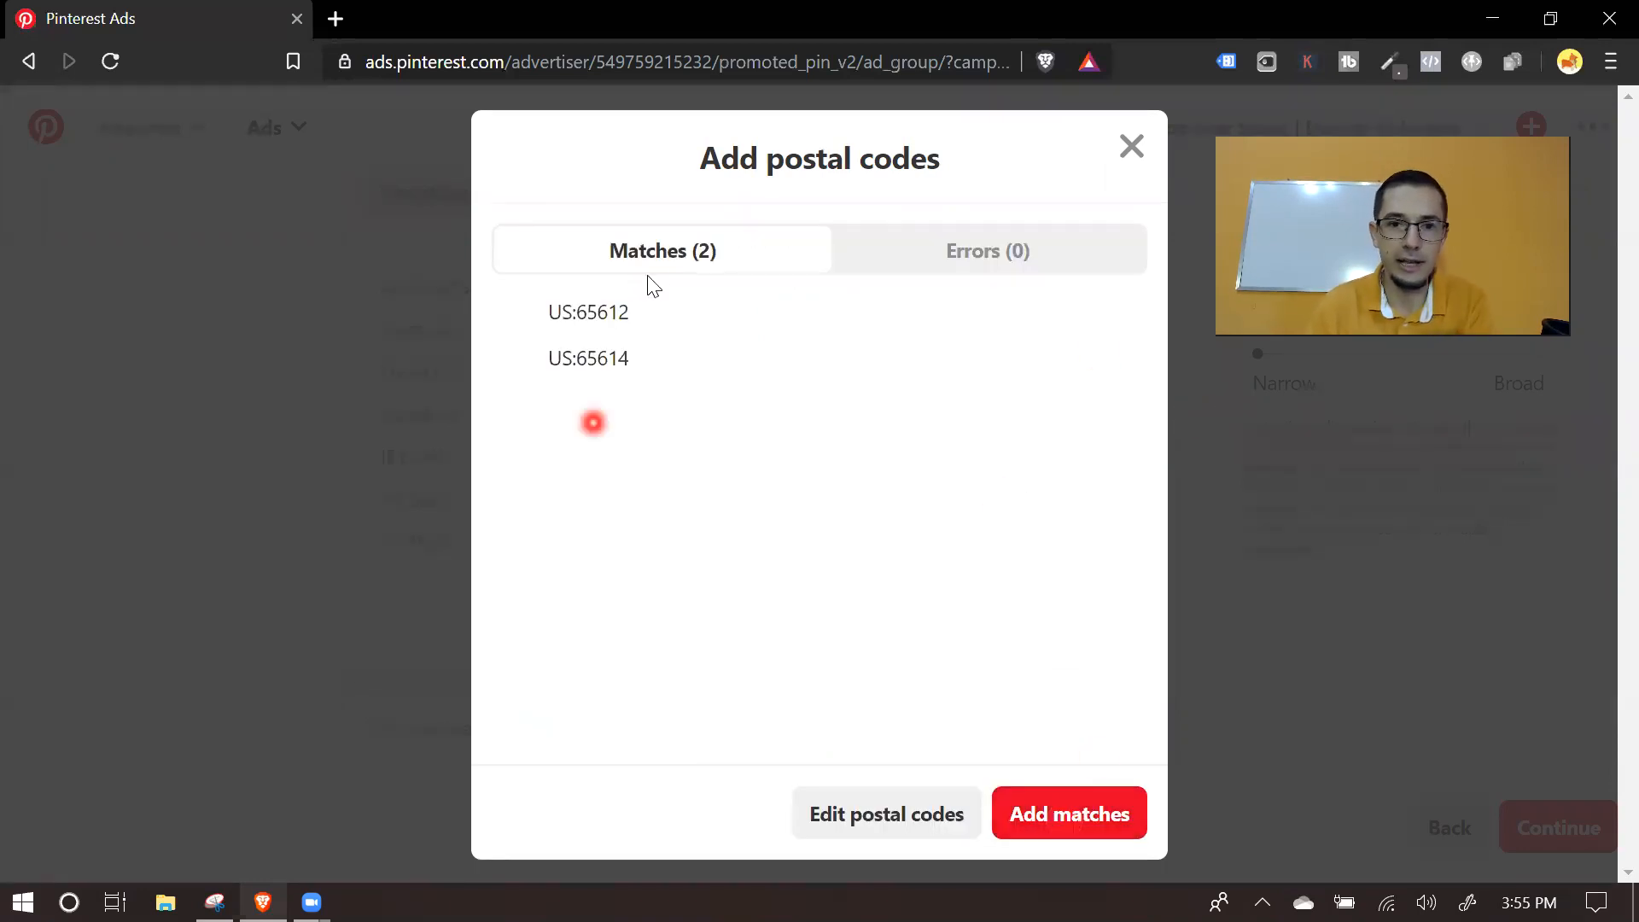
left_click(1064, 832)
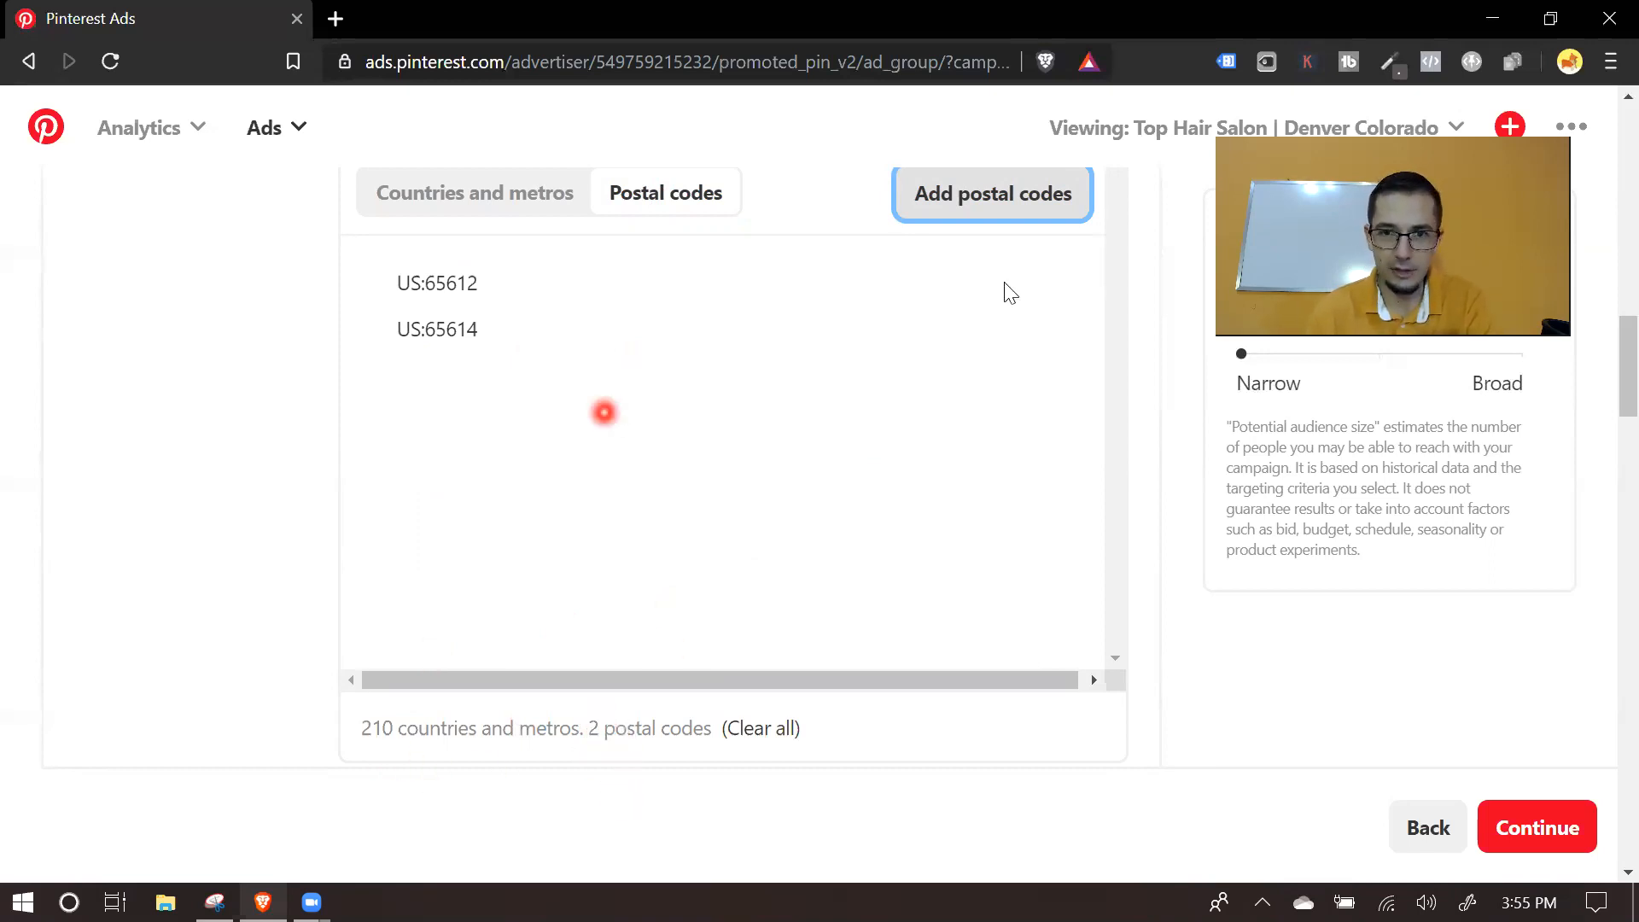
Step: Deselect the U.S. in the countries and metros list so that only postal codes are targeted
left_click(476, 191)
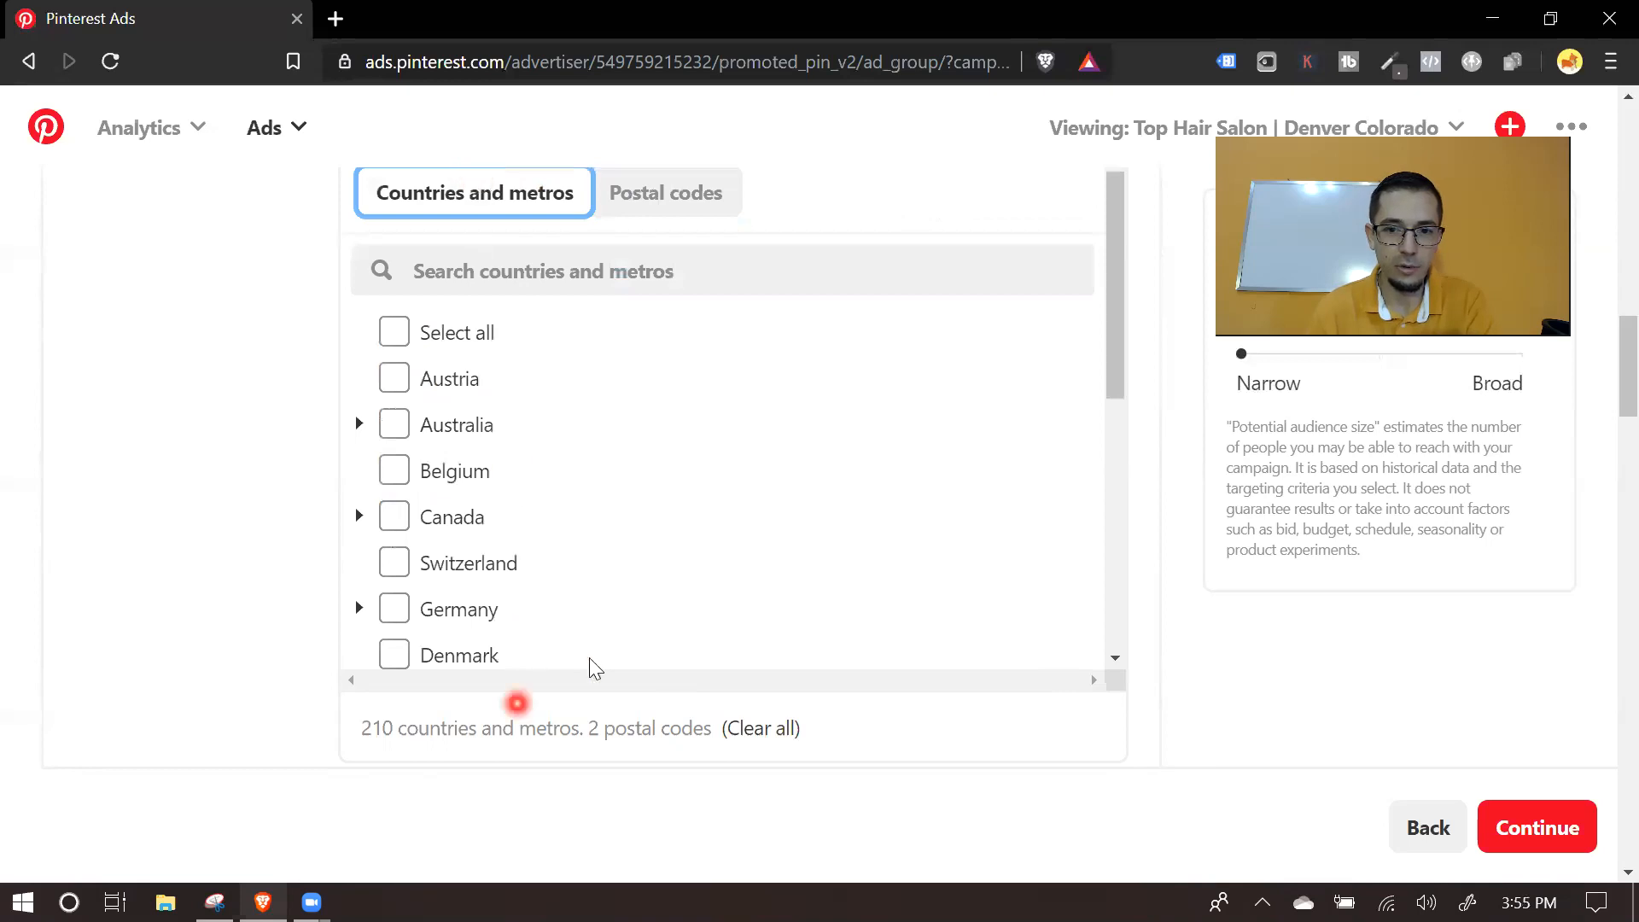
scroll(669, 551, "down", 10)
scroll(669, 551, "up", 8)
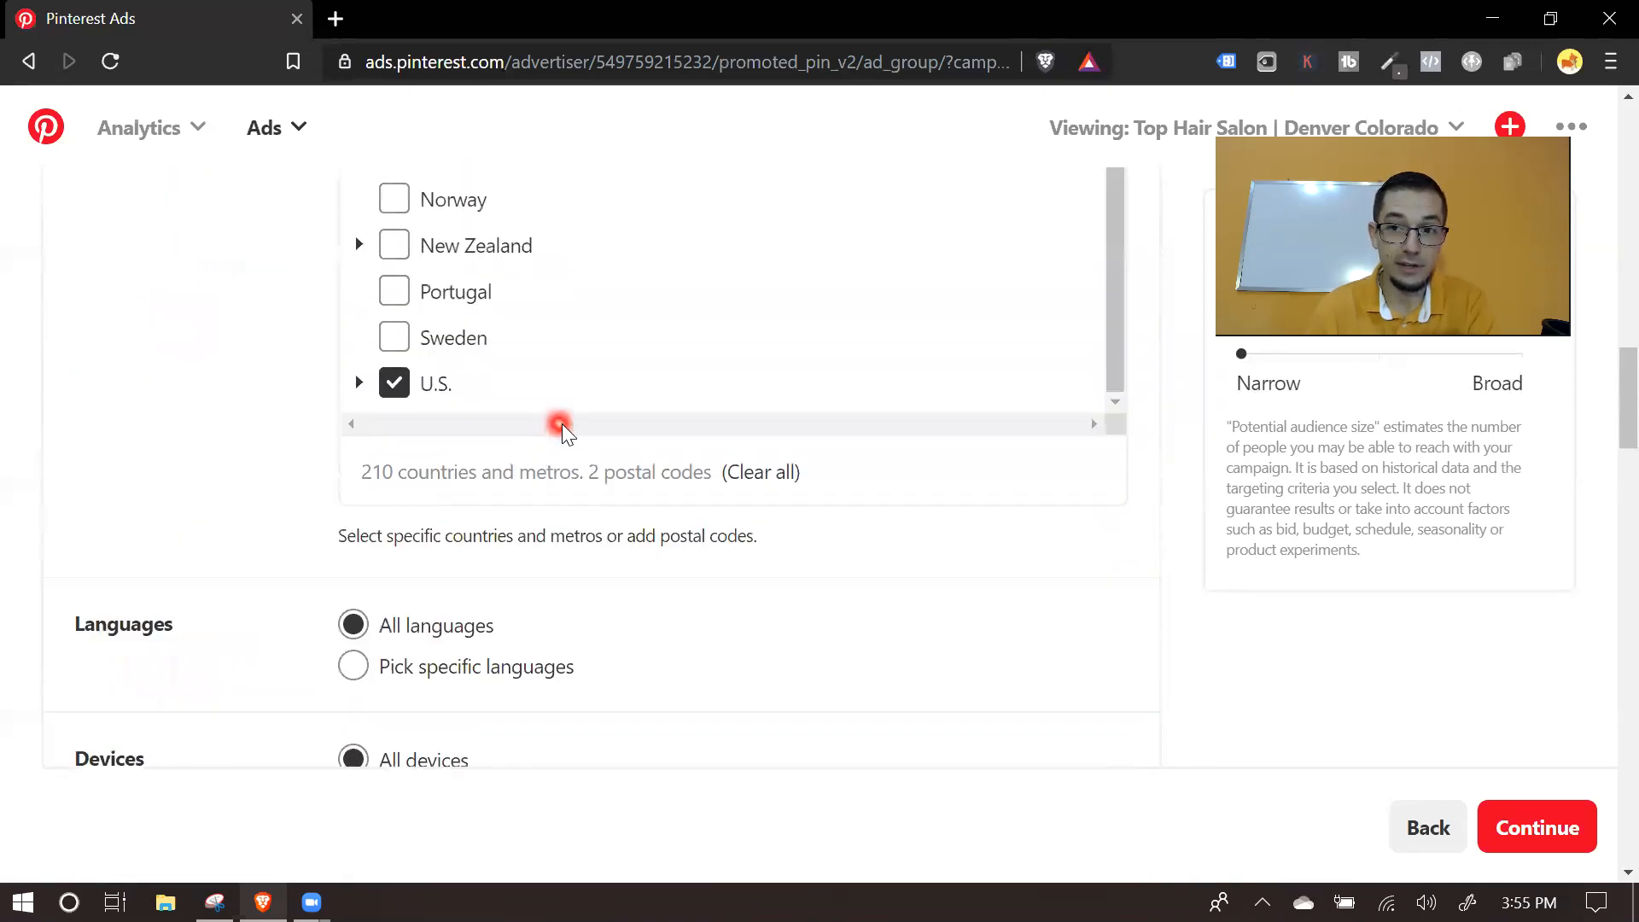
scroll(683, 342, "down", 2)
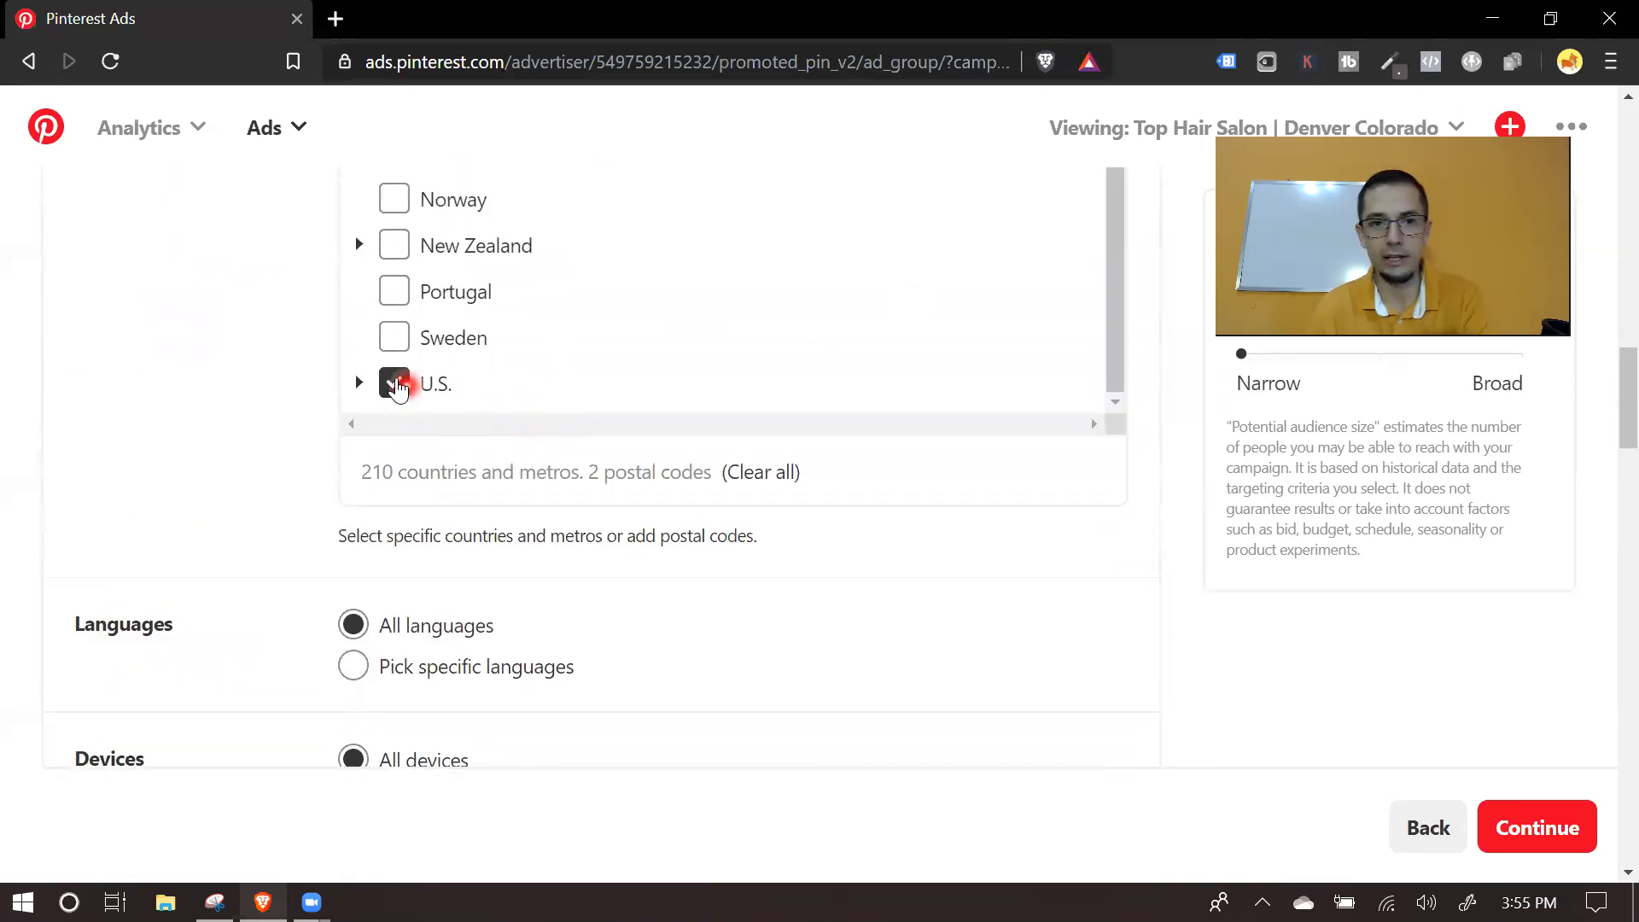
scroll(714, 322, "up", 3)
scroll(853, 341, "up", 6)
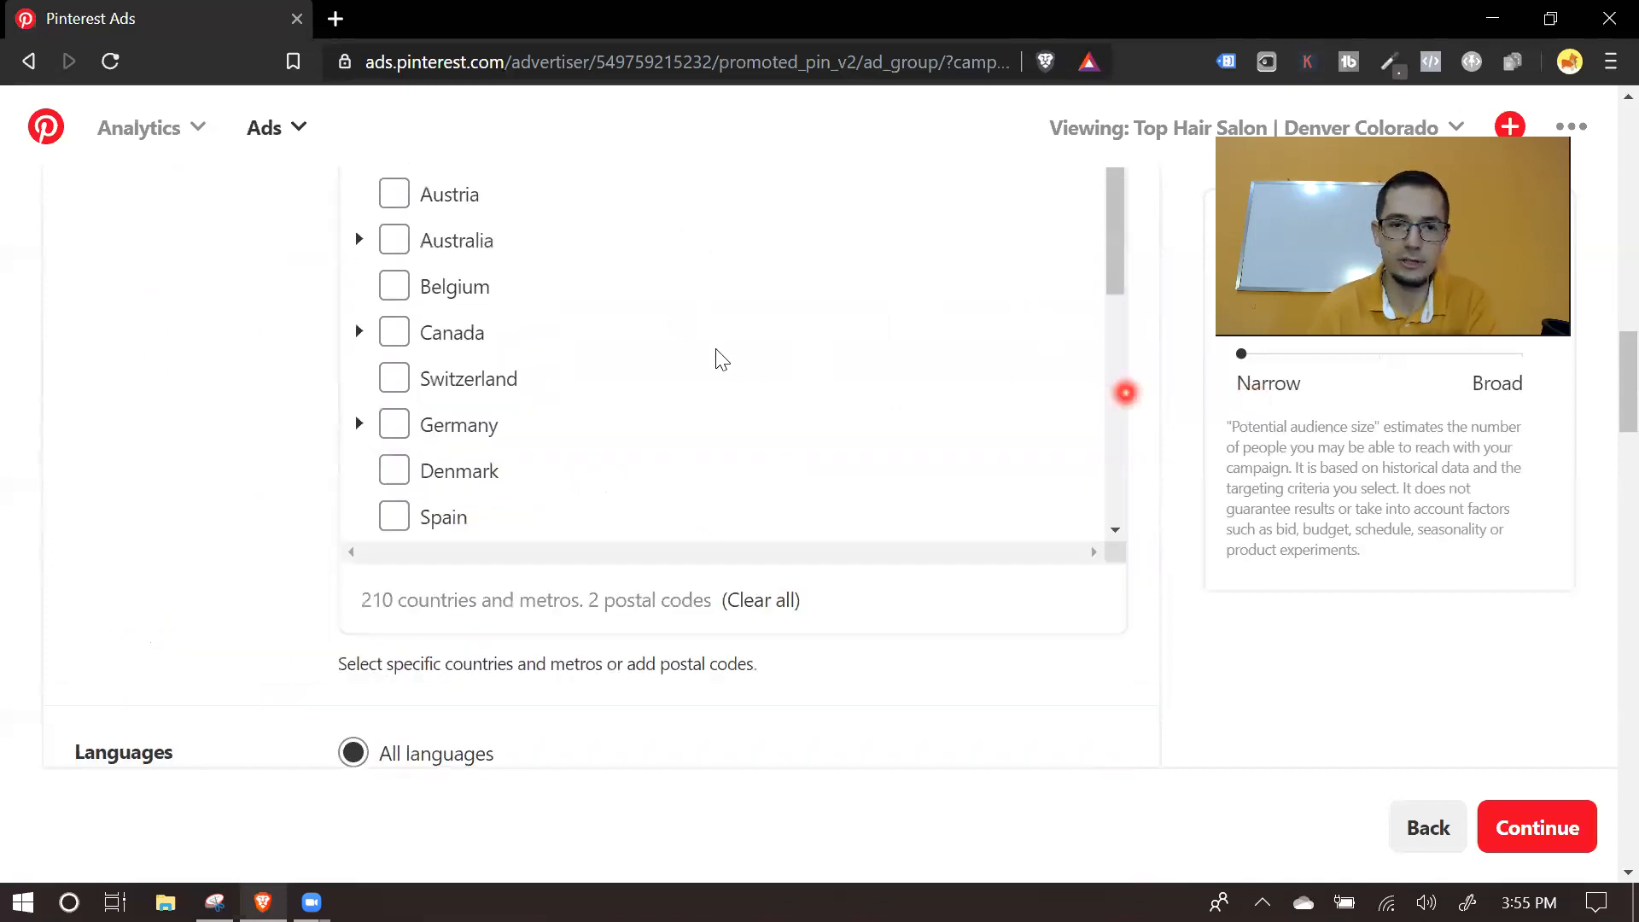
scroll(717, 355, "down", 2)
scroll(512, 469, "down", 4)
left_click(394, 511)
left_click_drag(397, 599, 683, 606)
scroll(1074, 608, "up", 5)
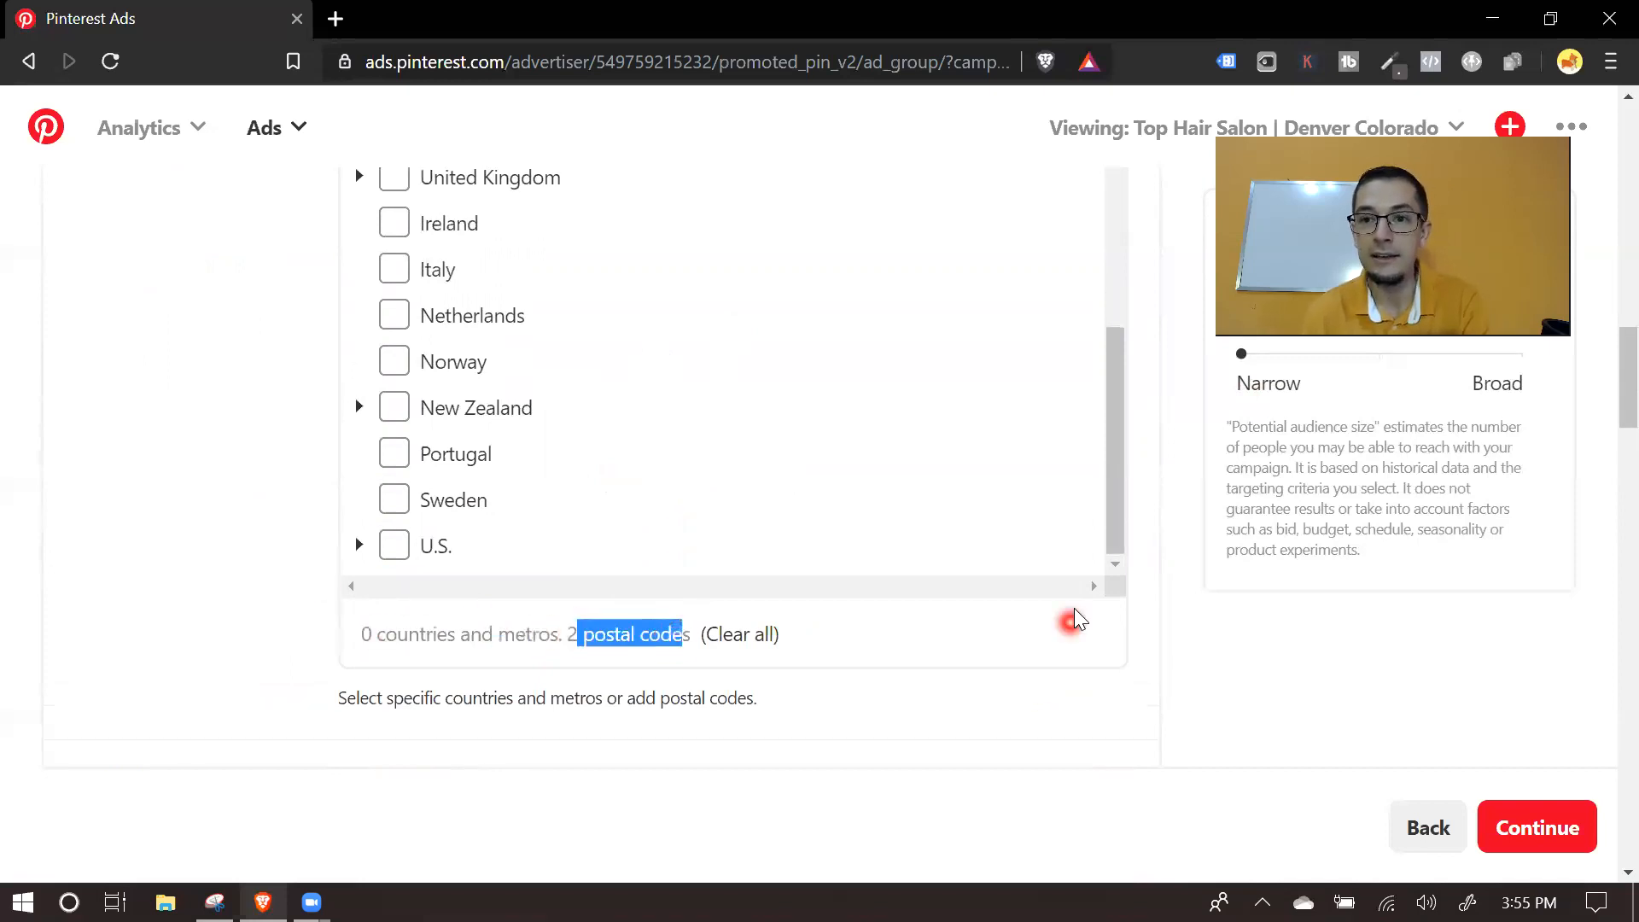
Step: Review the ad group's audience, age, location, language and device targeting settings
scroll(1104, 554, "up", 10)
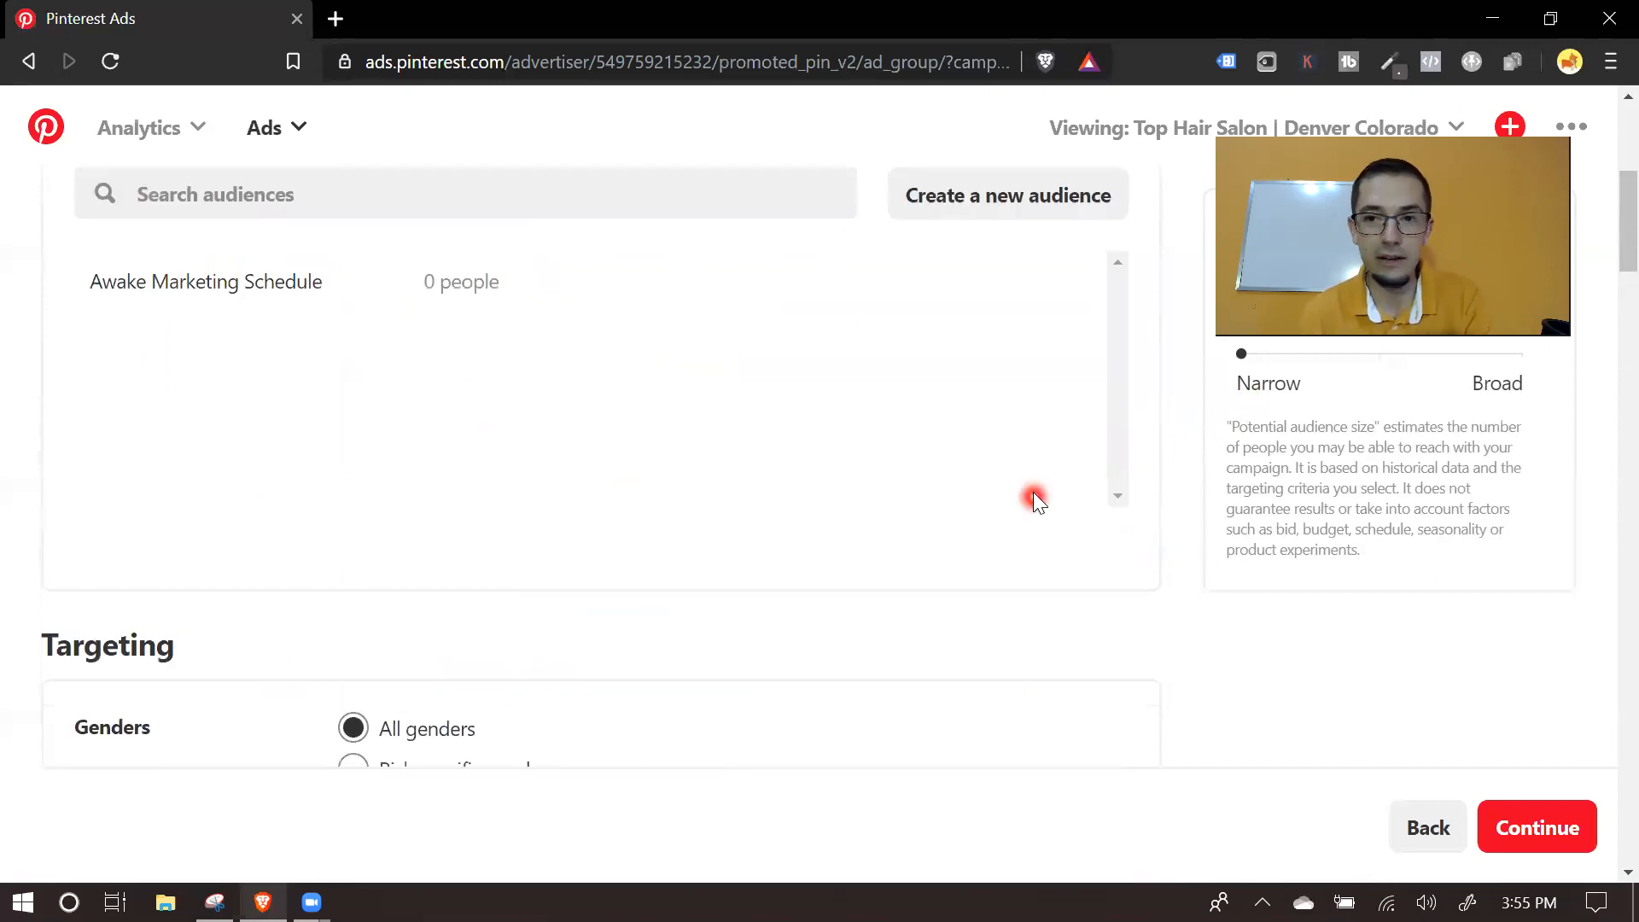
scroll(1093, 537, "down", 8)
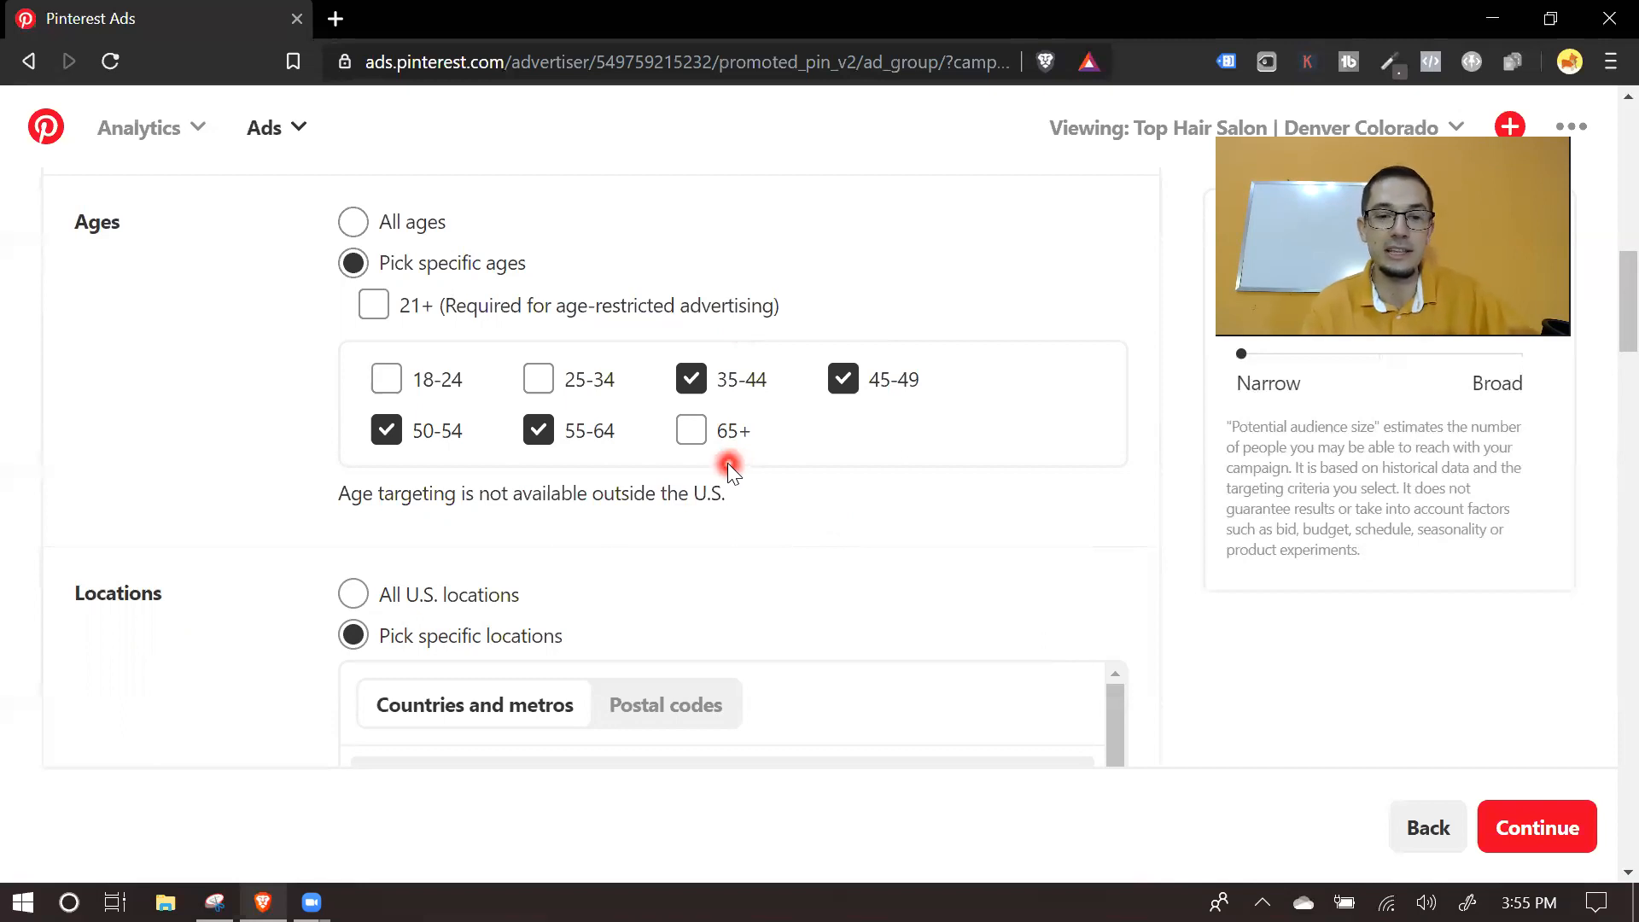
scroll(727, 463, "down", 5)
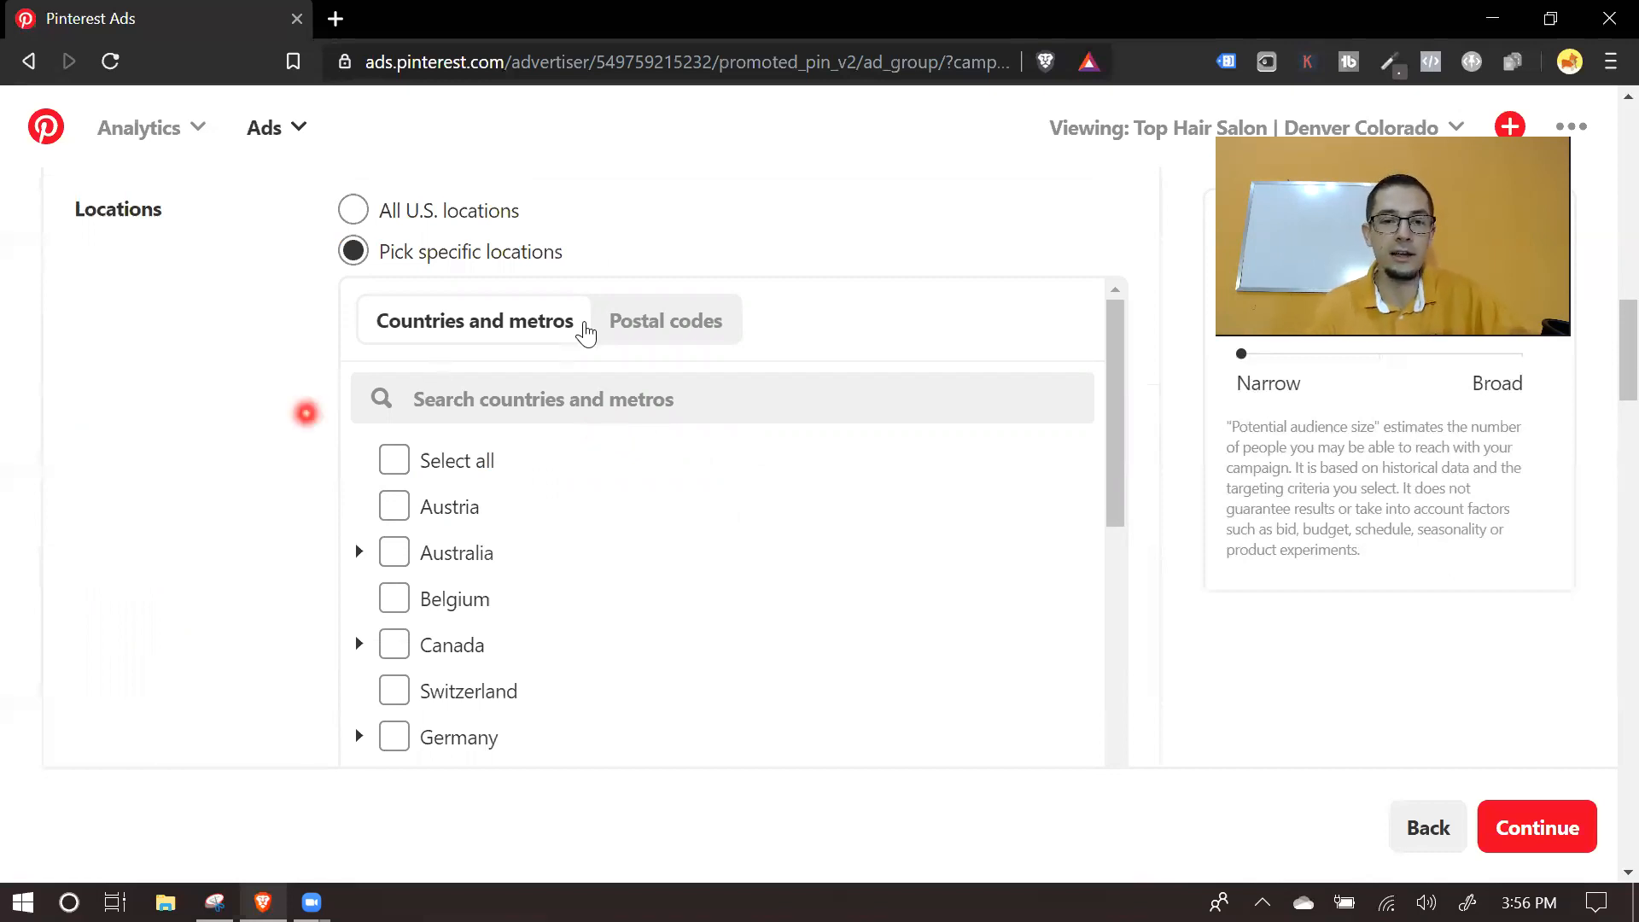
scroll(954, 322, "down", 3)
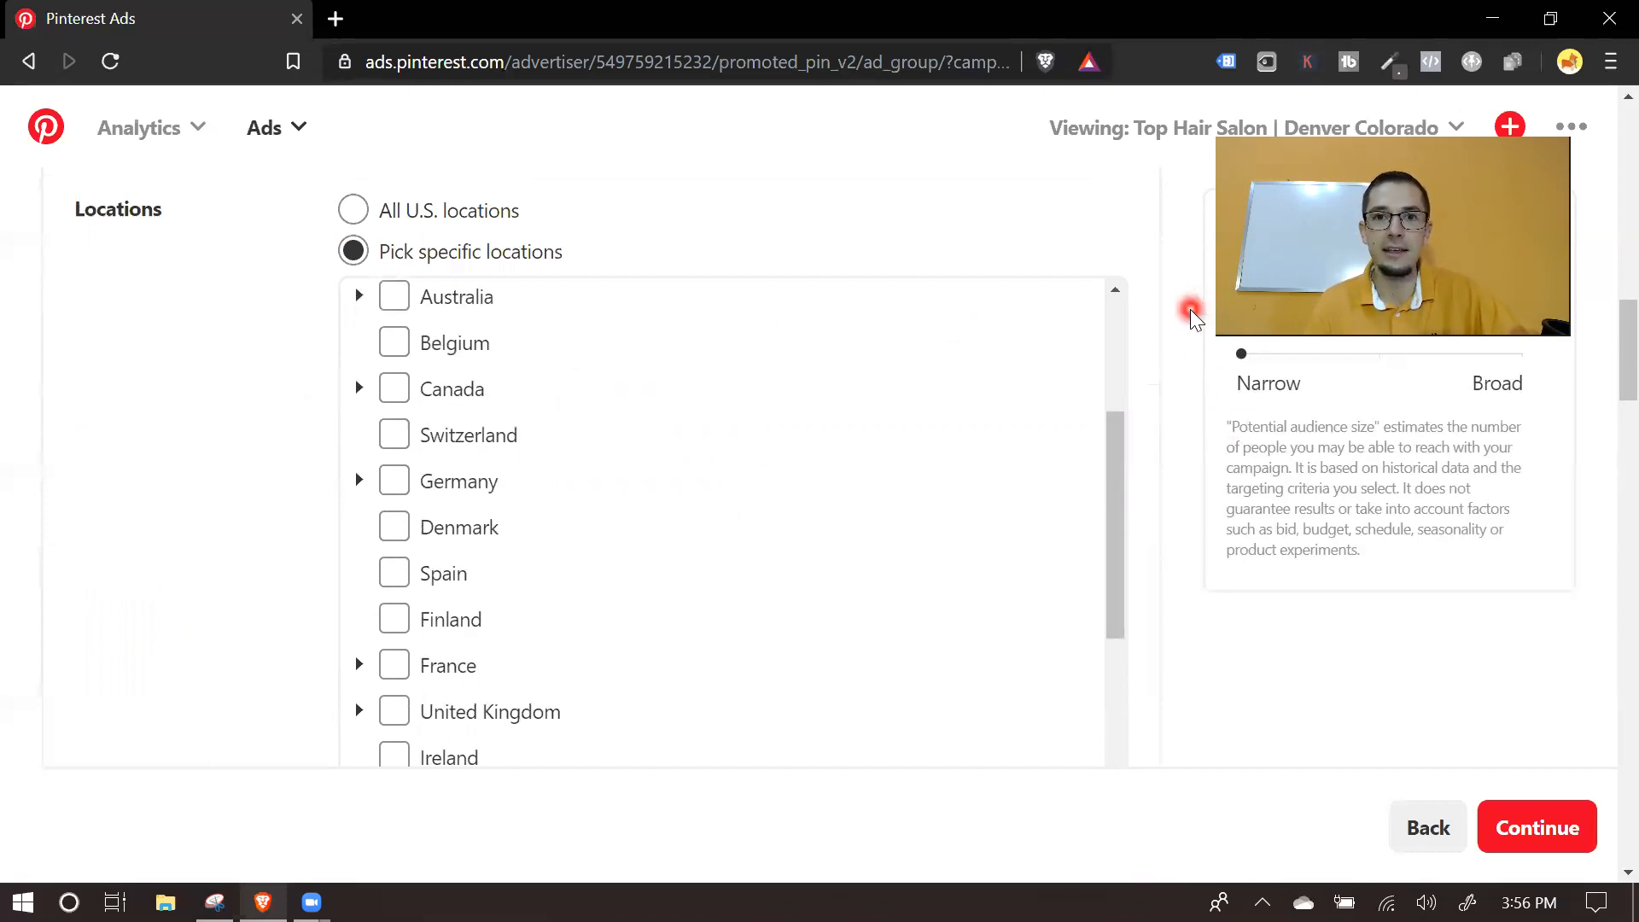
scroll(1162, 358, "down", 3)
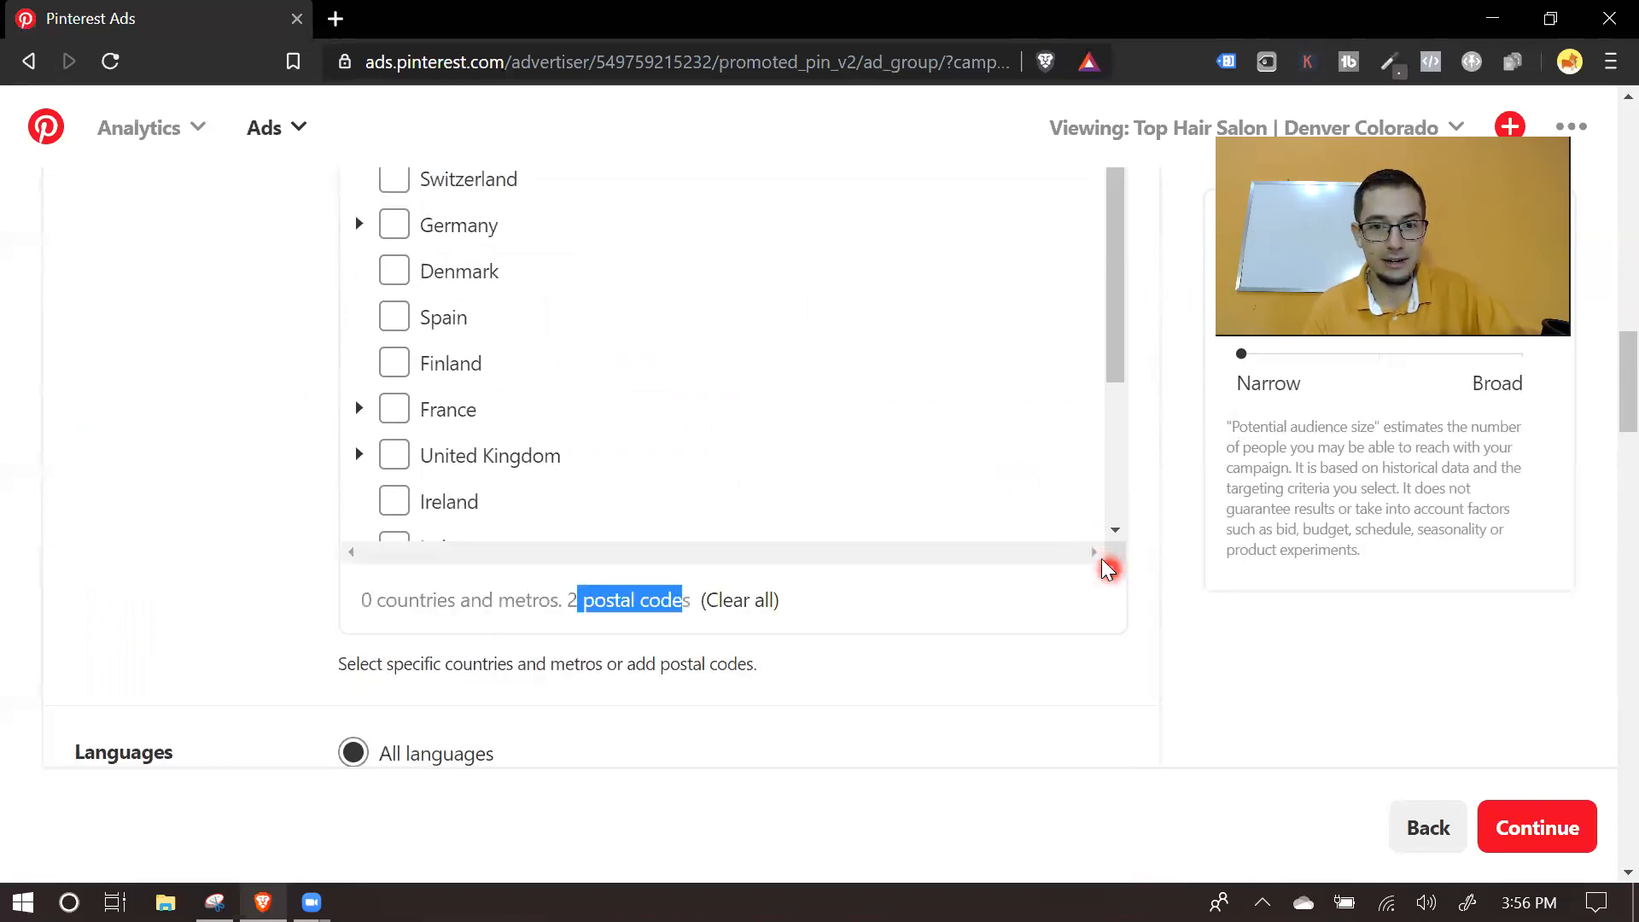
scroll(1101, 566, "down", 3)
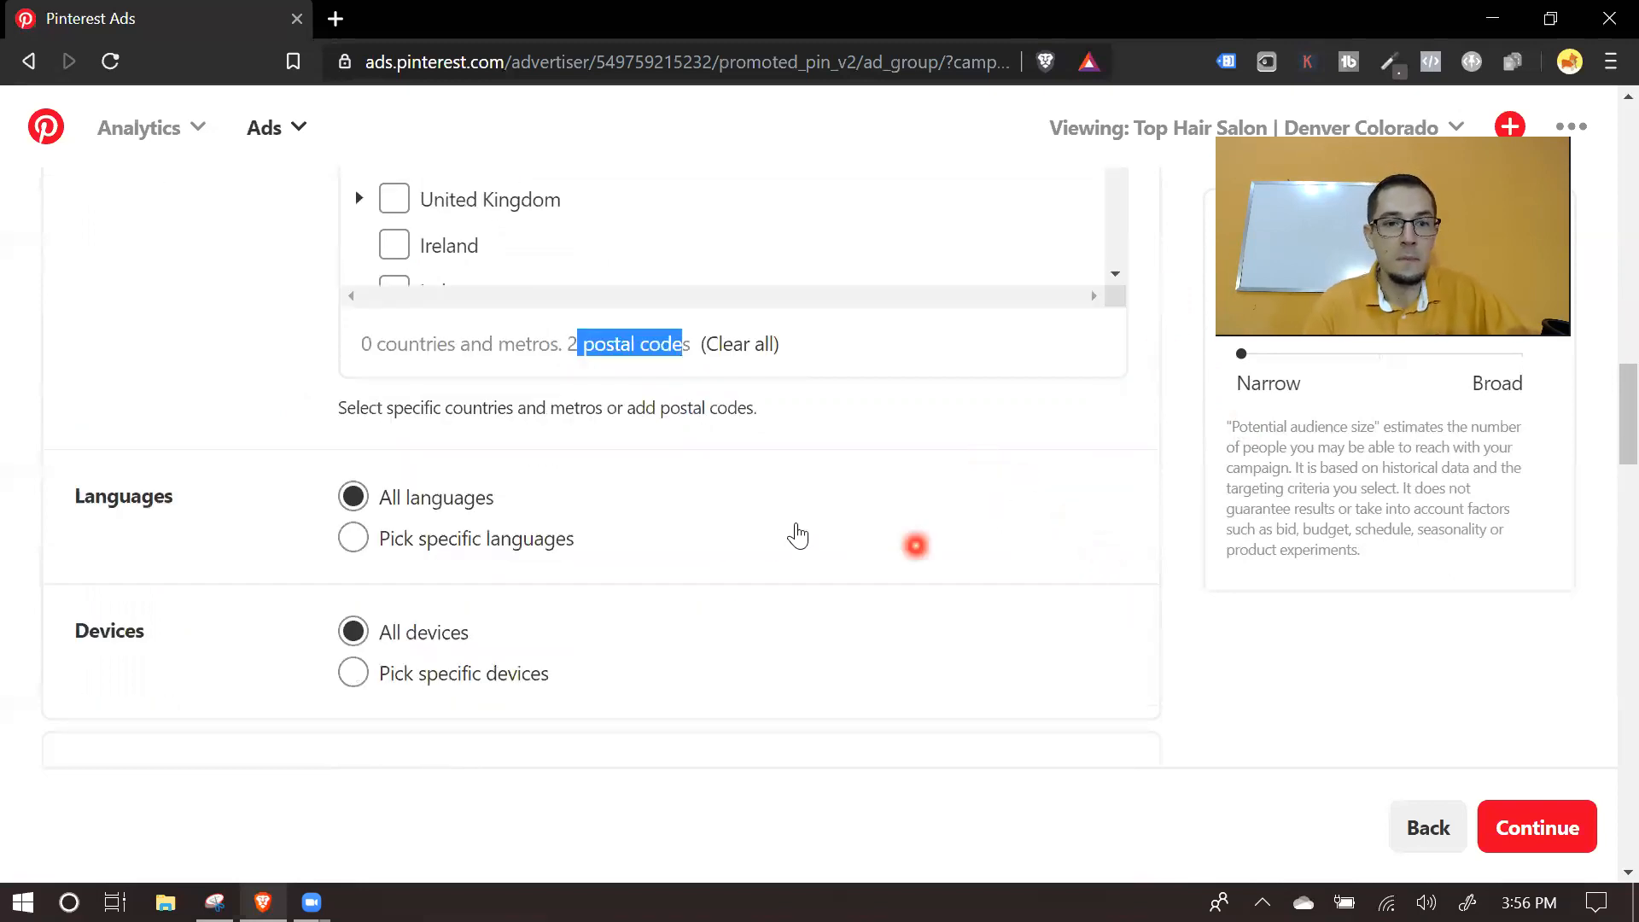
scroll(786, 512, "down", 1)
scroll(487, 468, "up", 5)
scroll(781, 509, "up", 3)
scroll(150, 515, "up", 6)
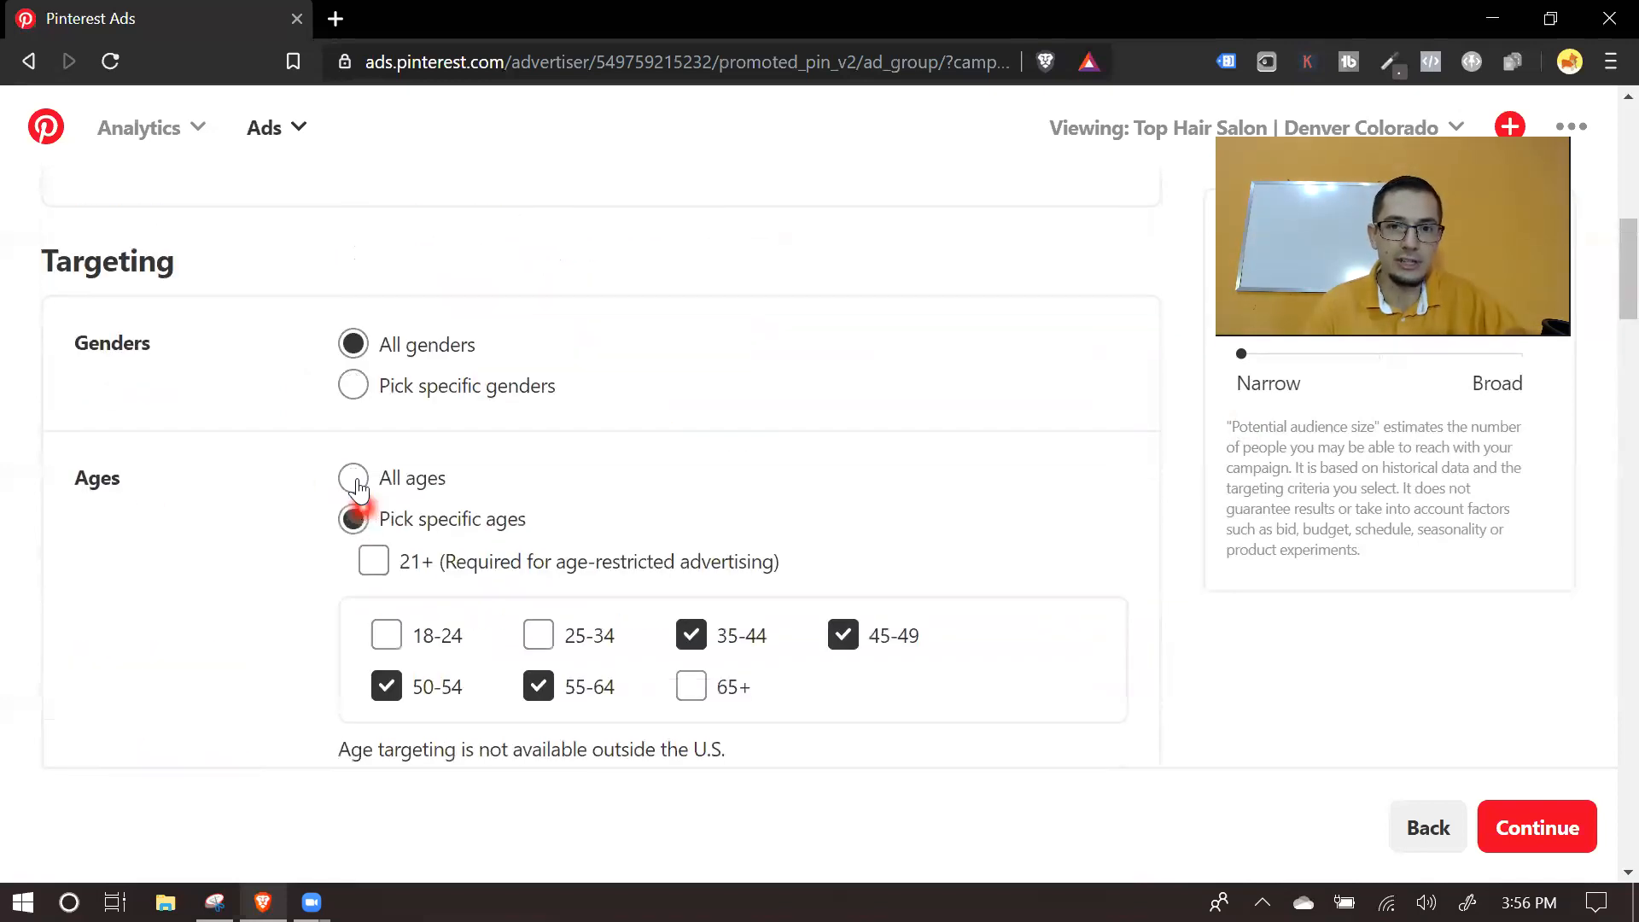
Step: Try the Search and Browse ad group placements and return the placement to All (recommended)
scroll(357, 487, "down", 15)
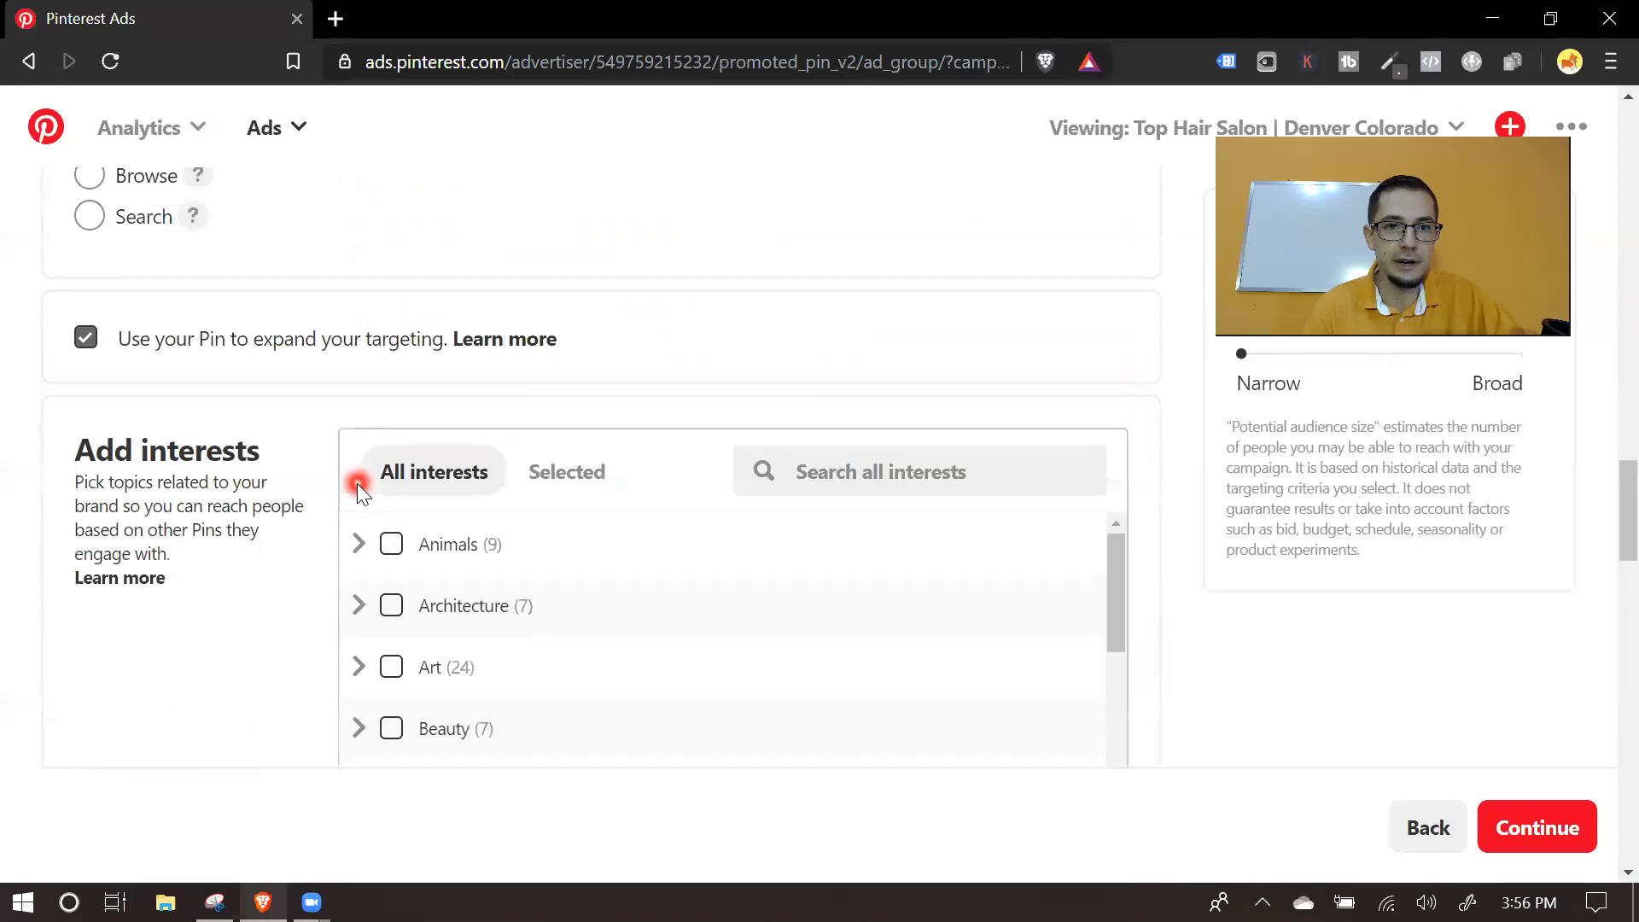
scroll(356, 483, "up", 1)
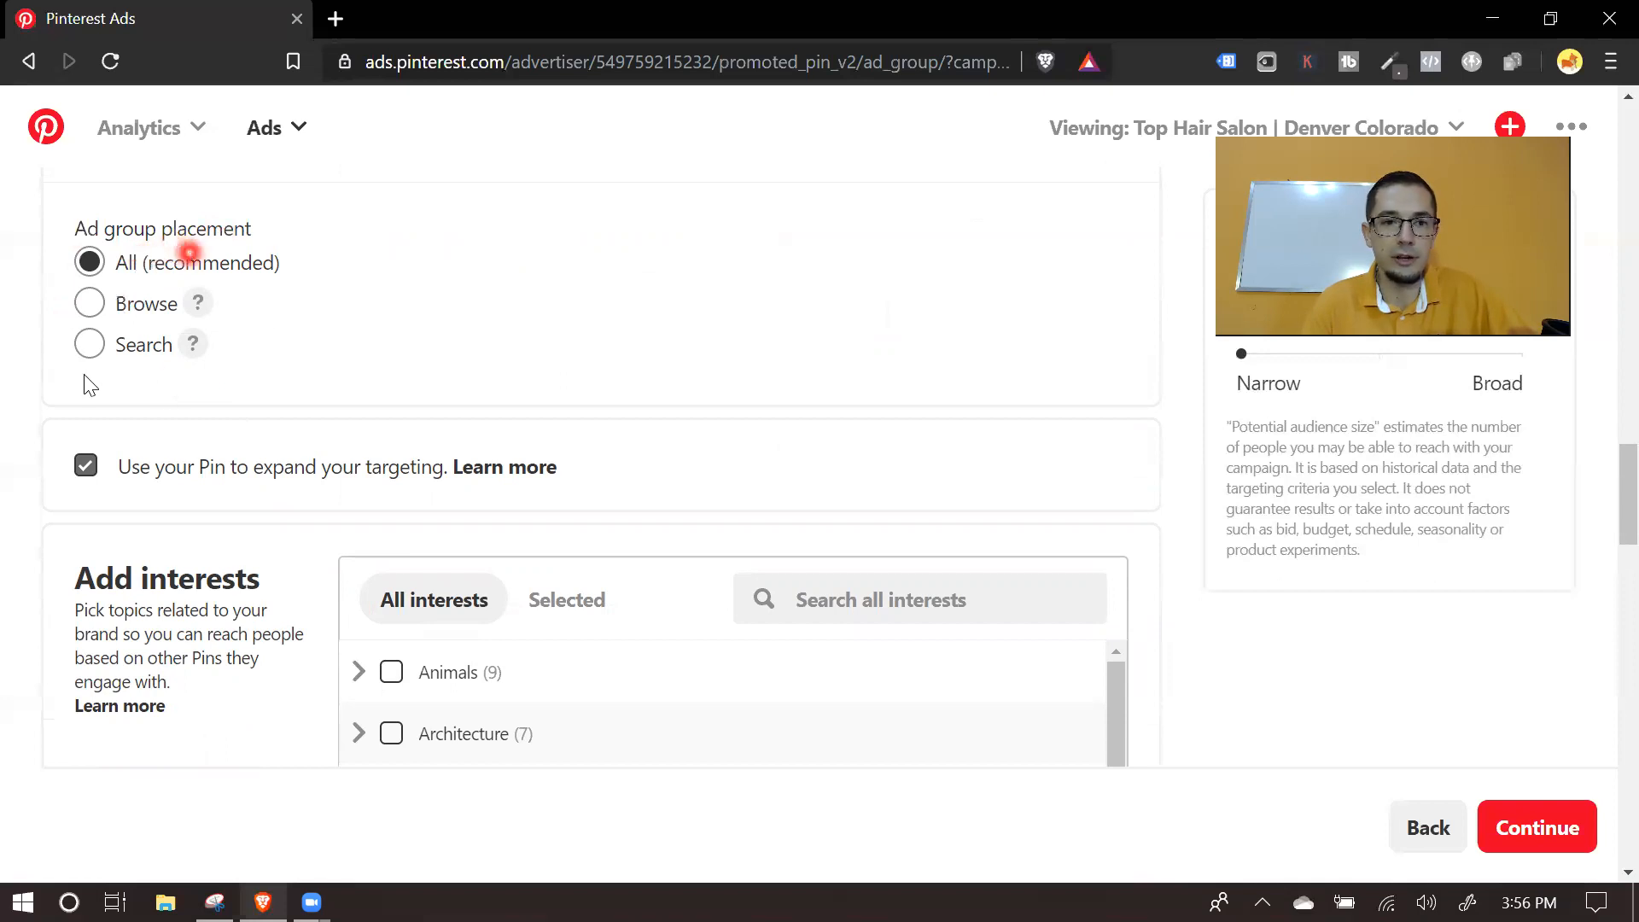
left_click(88, 350)
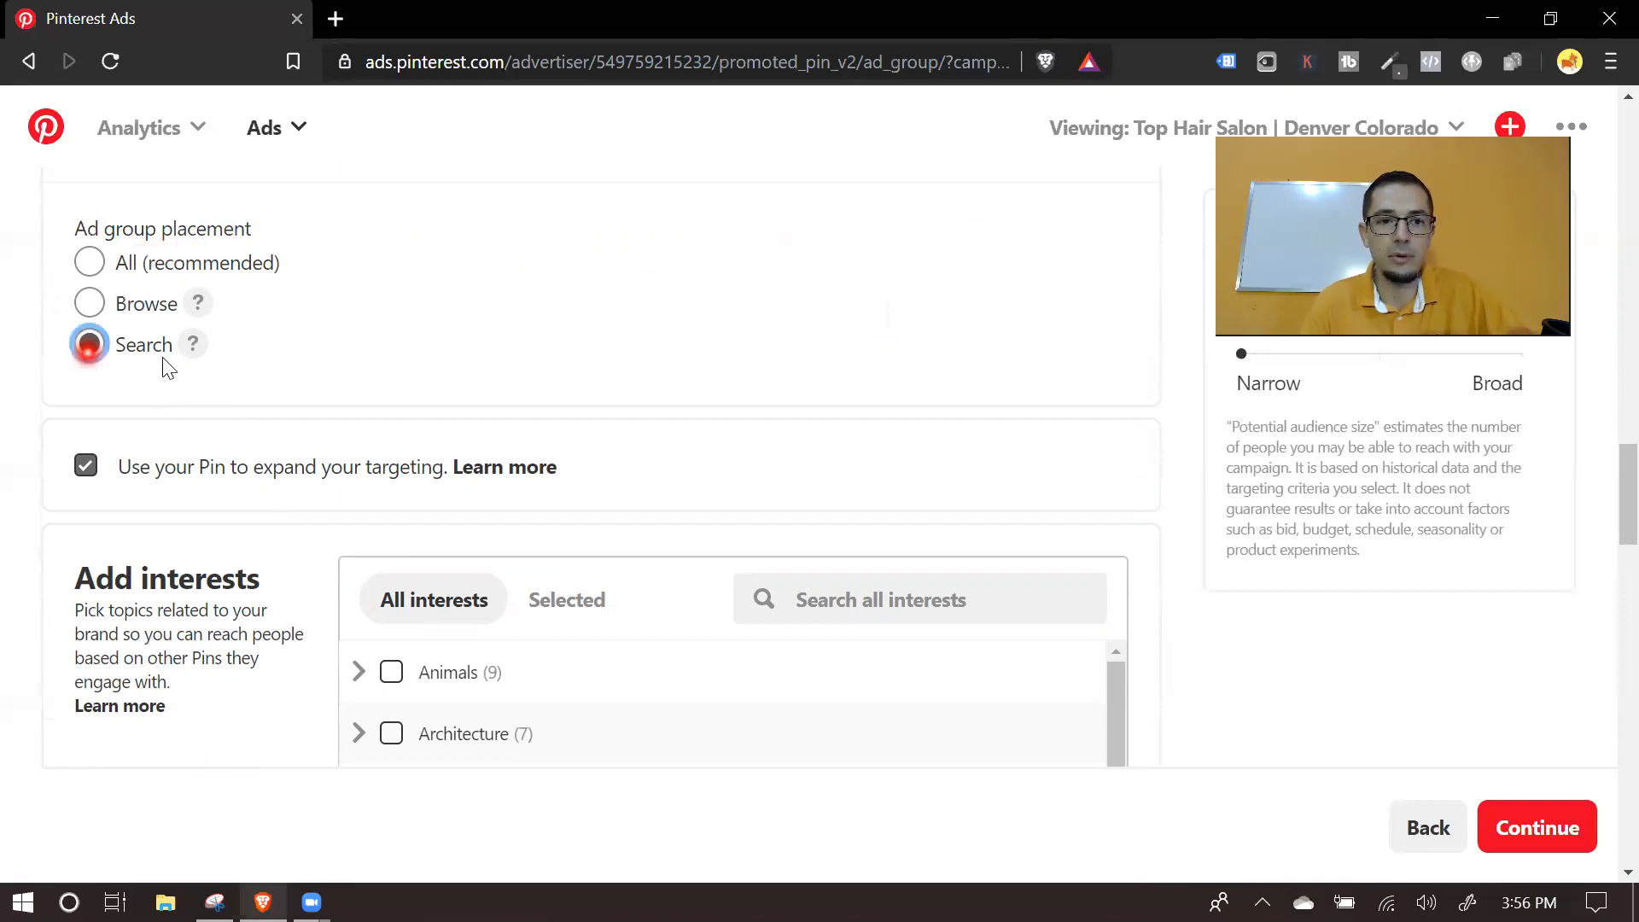
left_click(89, 303)
left_click(86, 264)
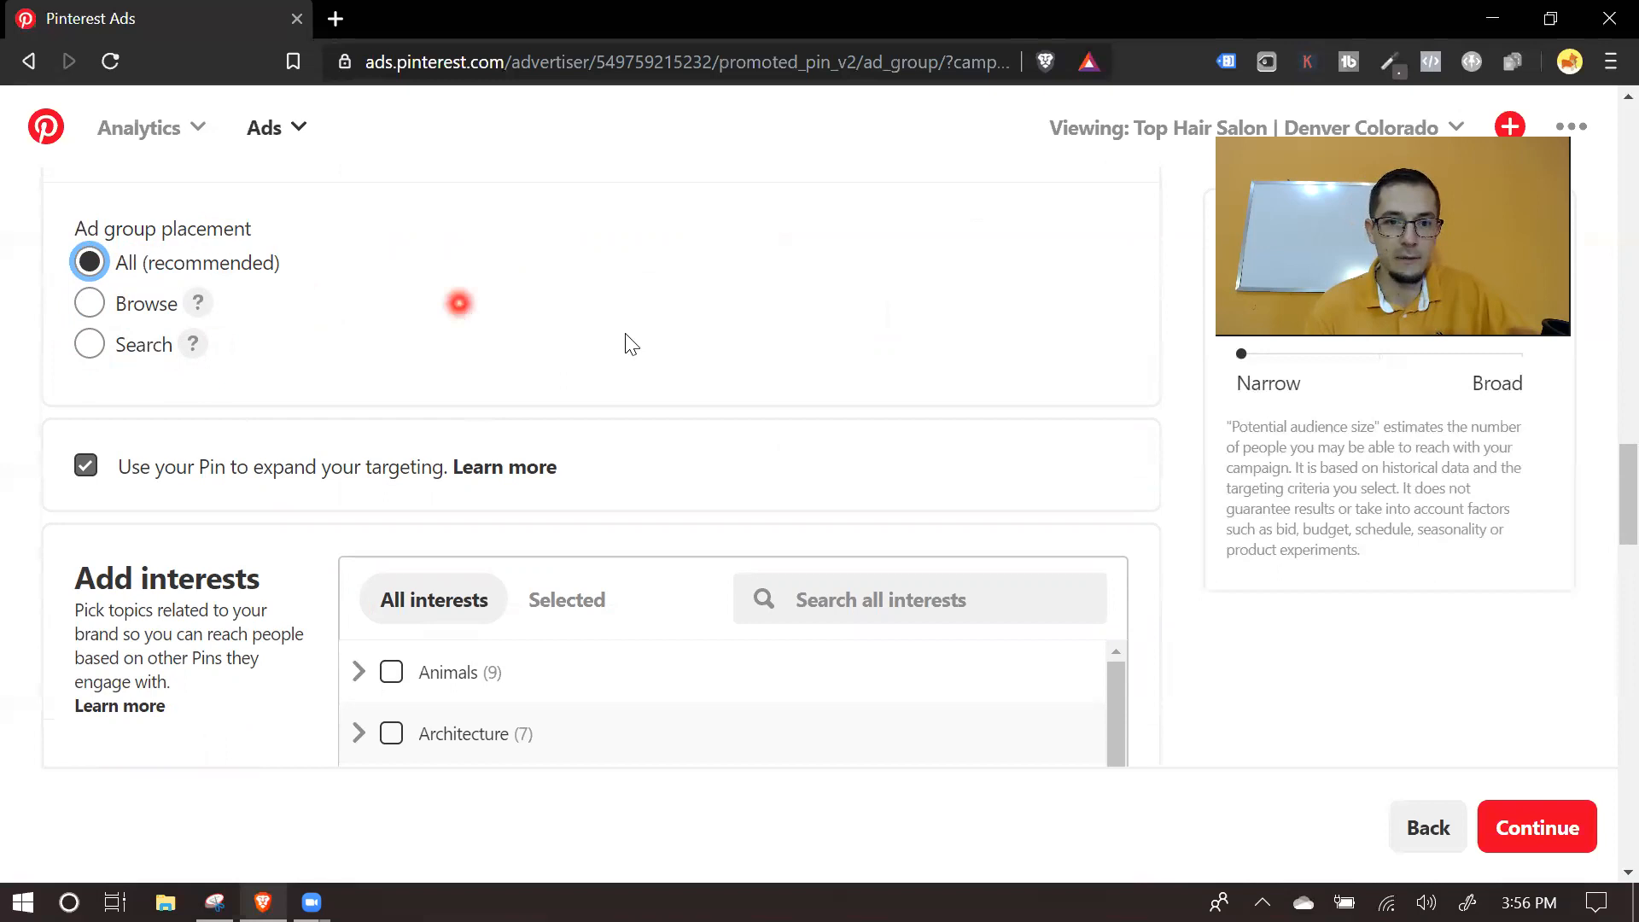
Step: Search the interests for "hair" and select Beauty > Hair and the Hair Removal interest under Body Skin Condition and Treatment
scroll(611, 422, "down", 7)
scroll(527, 436, "up", 3)
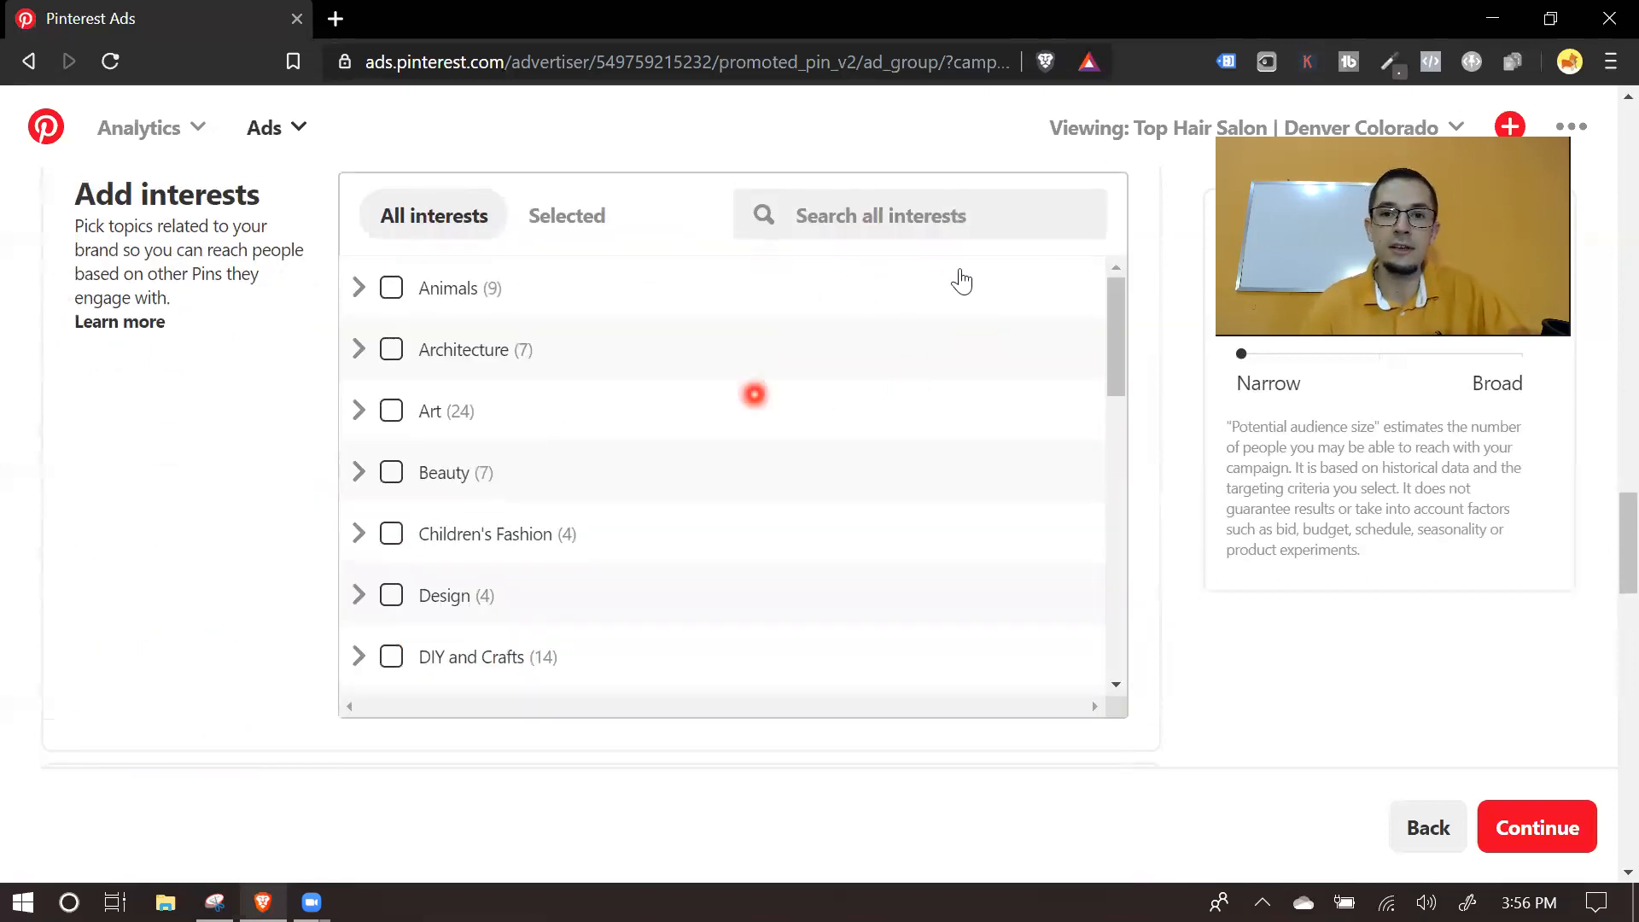
left_click(959, 236)
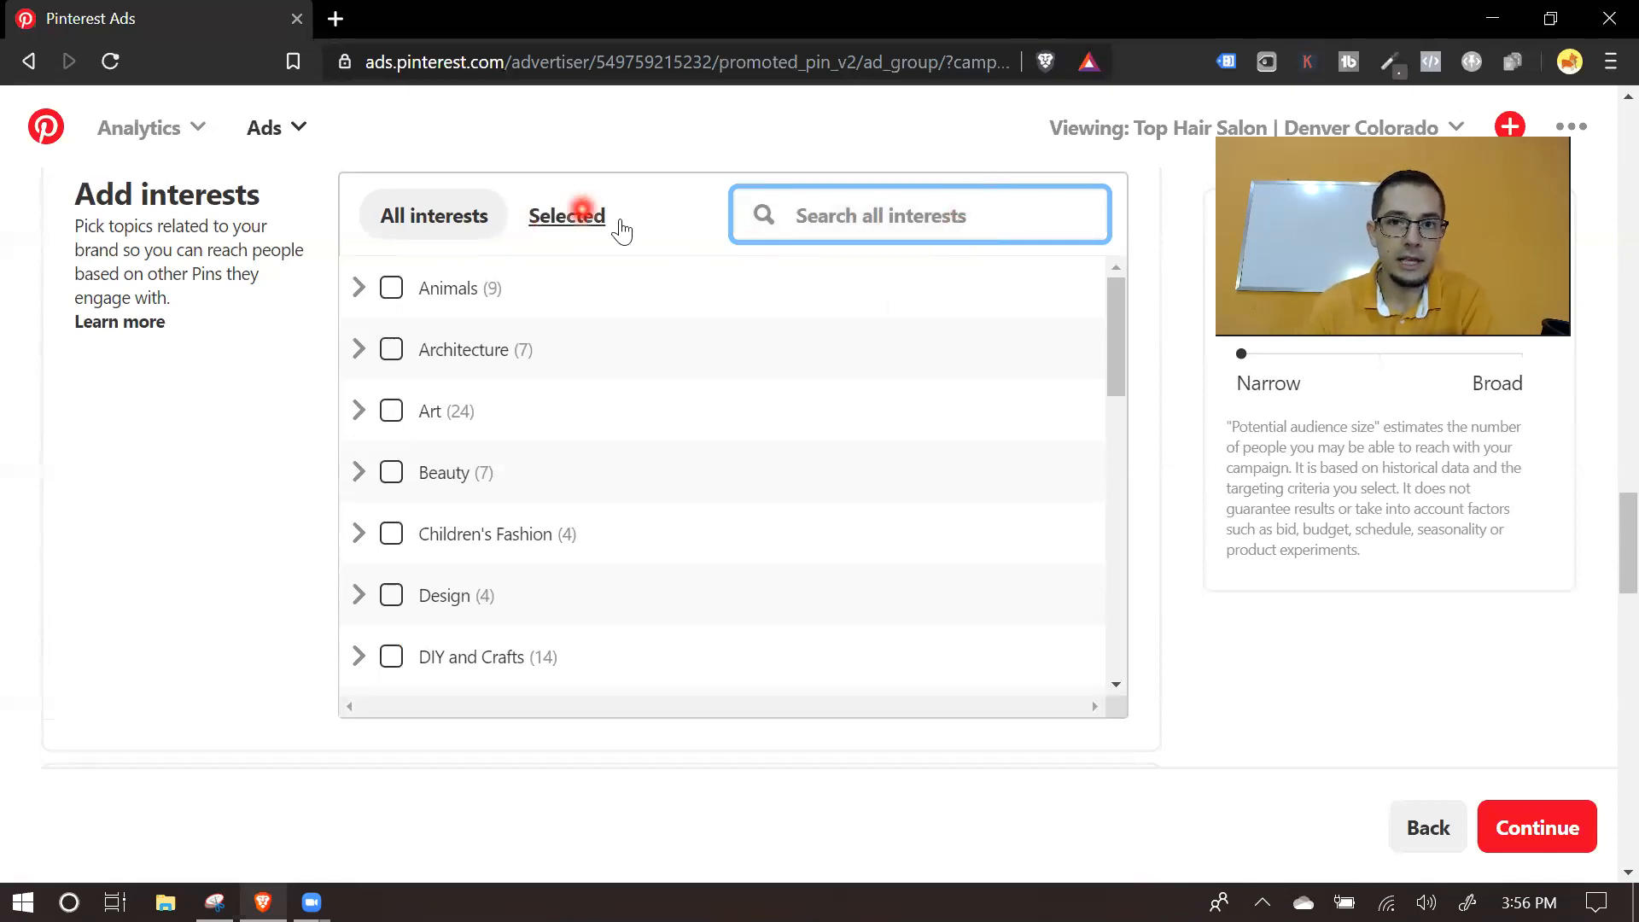
type("h")
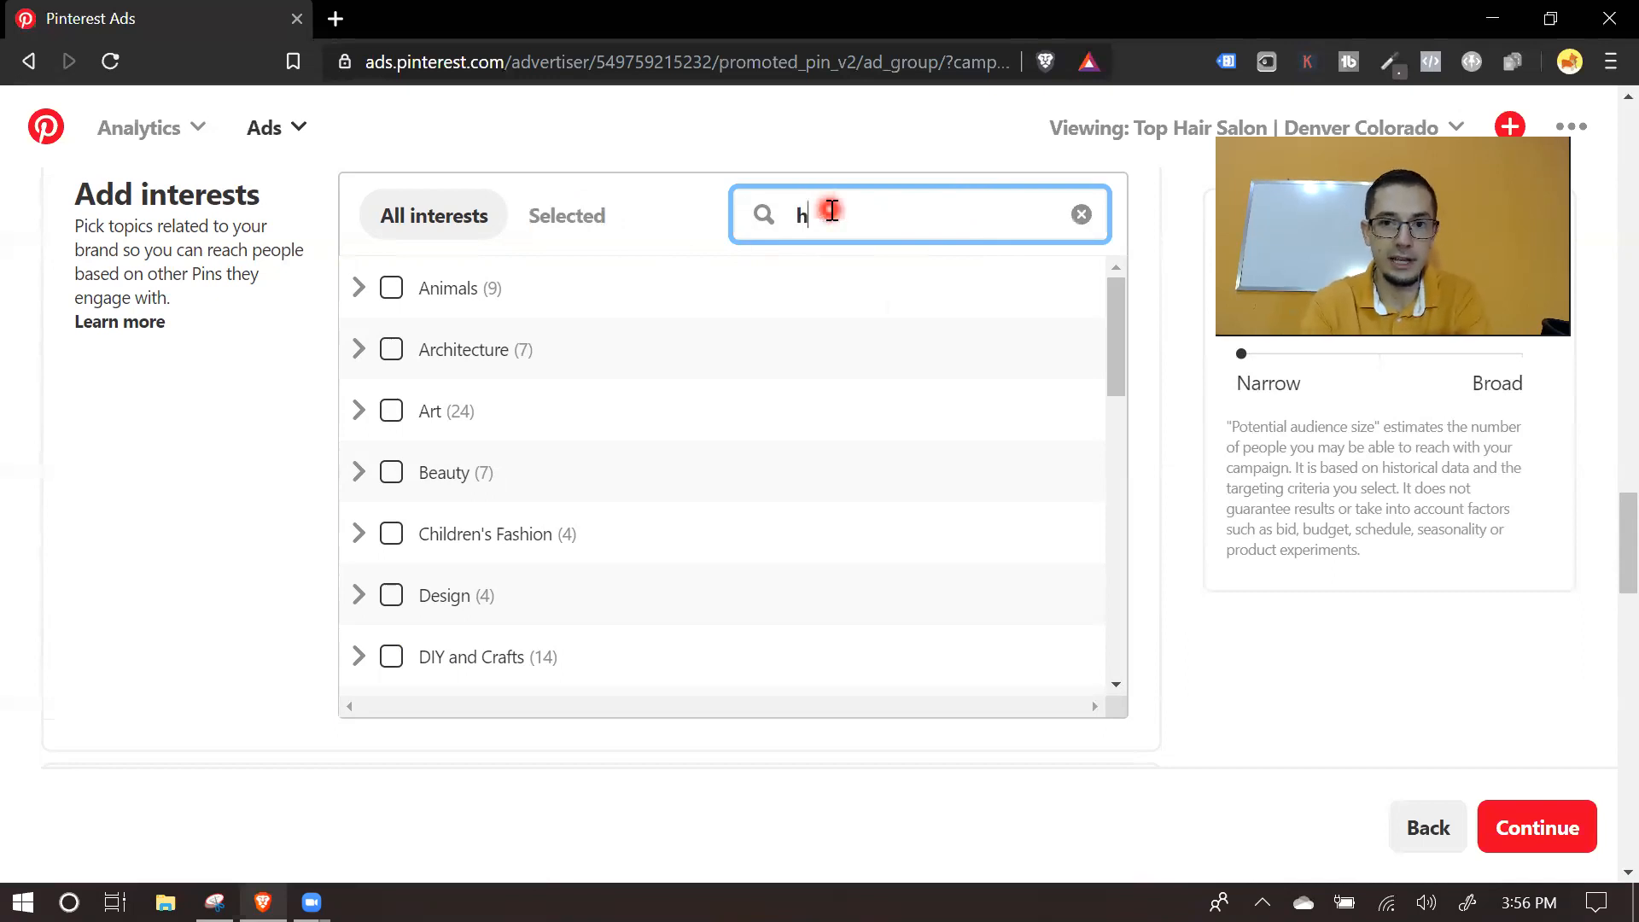
type("ai")
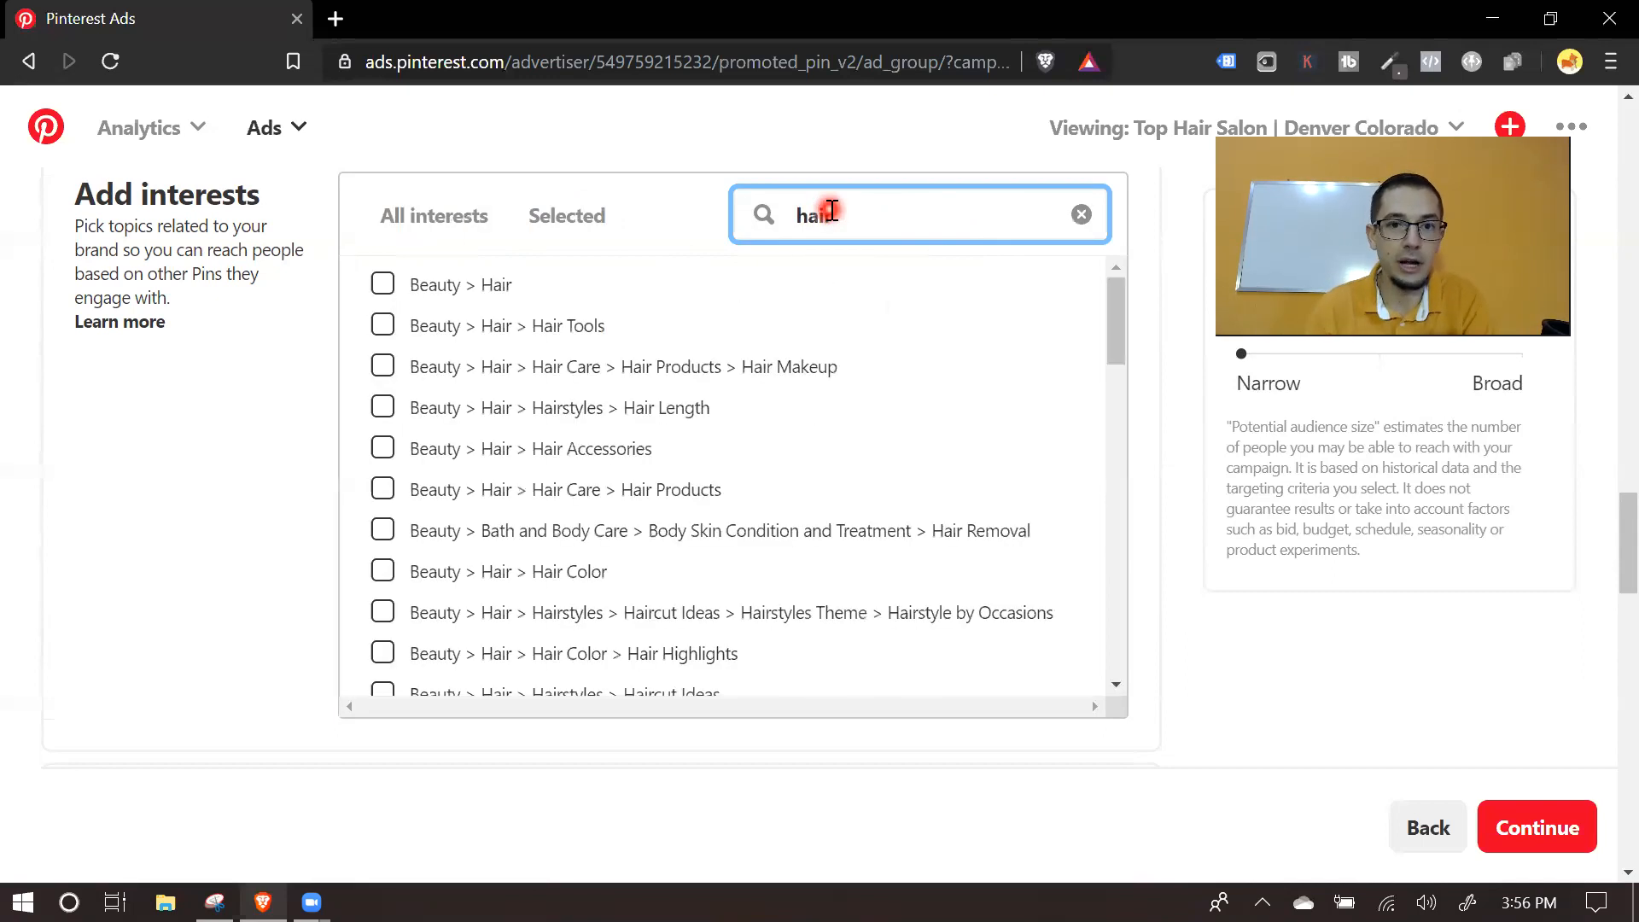
type("r")
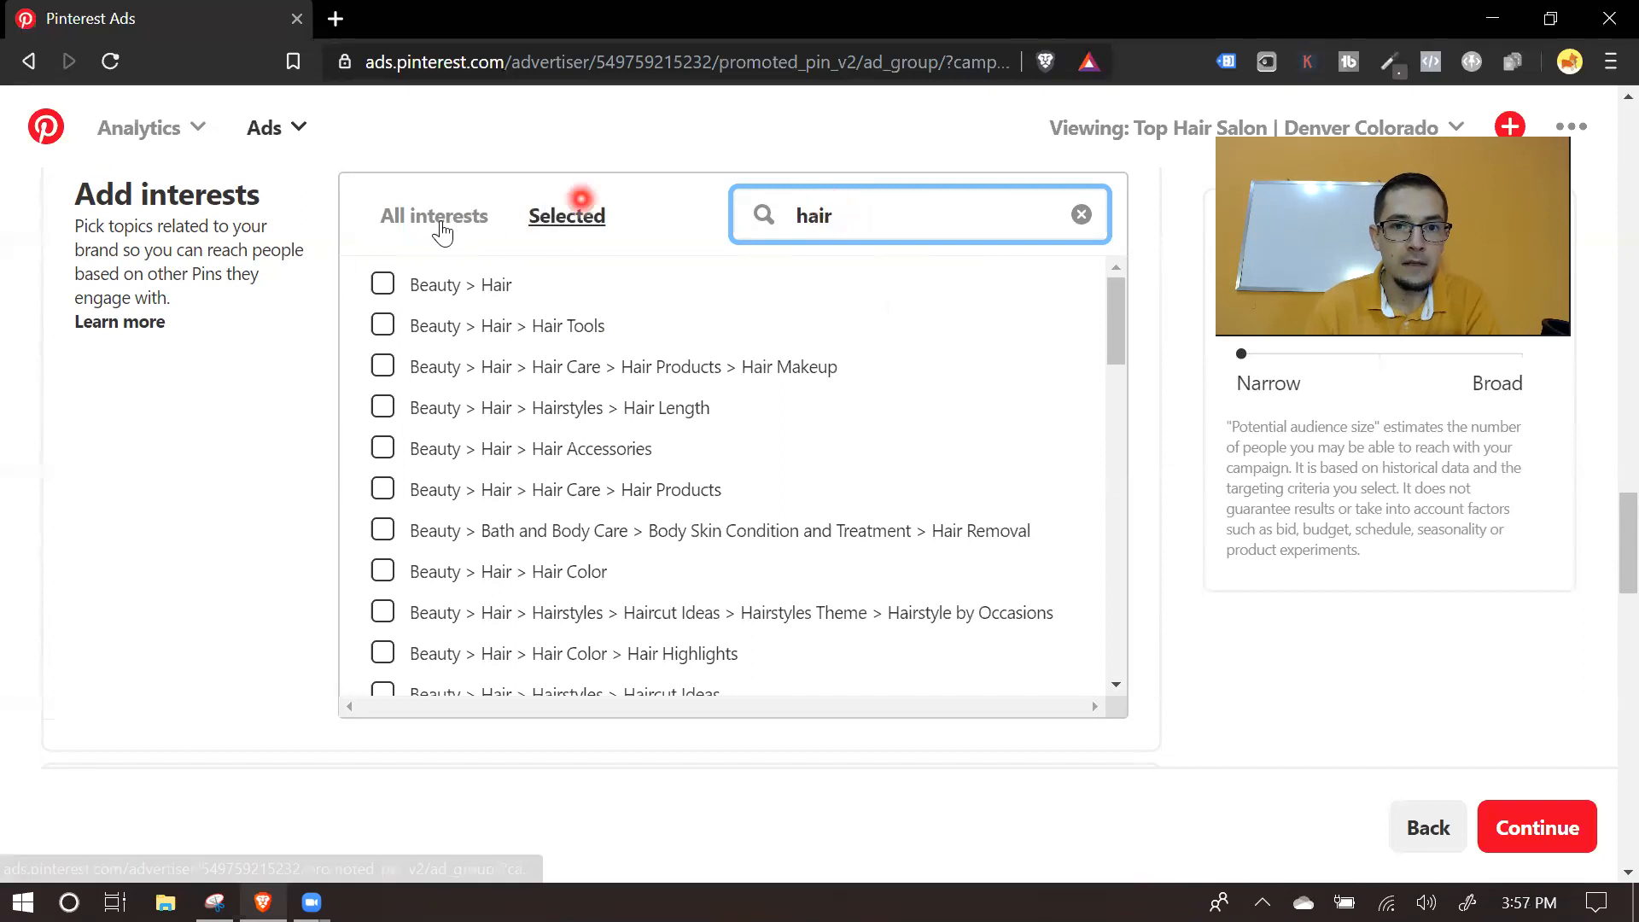
left_click(382, 284)
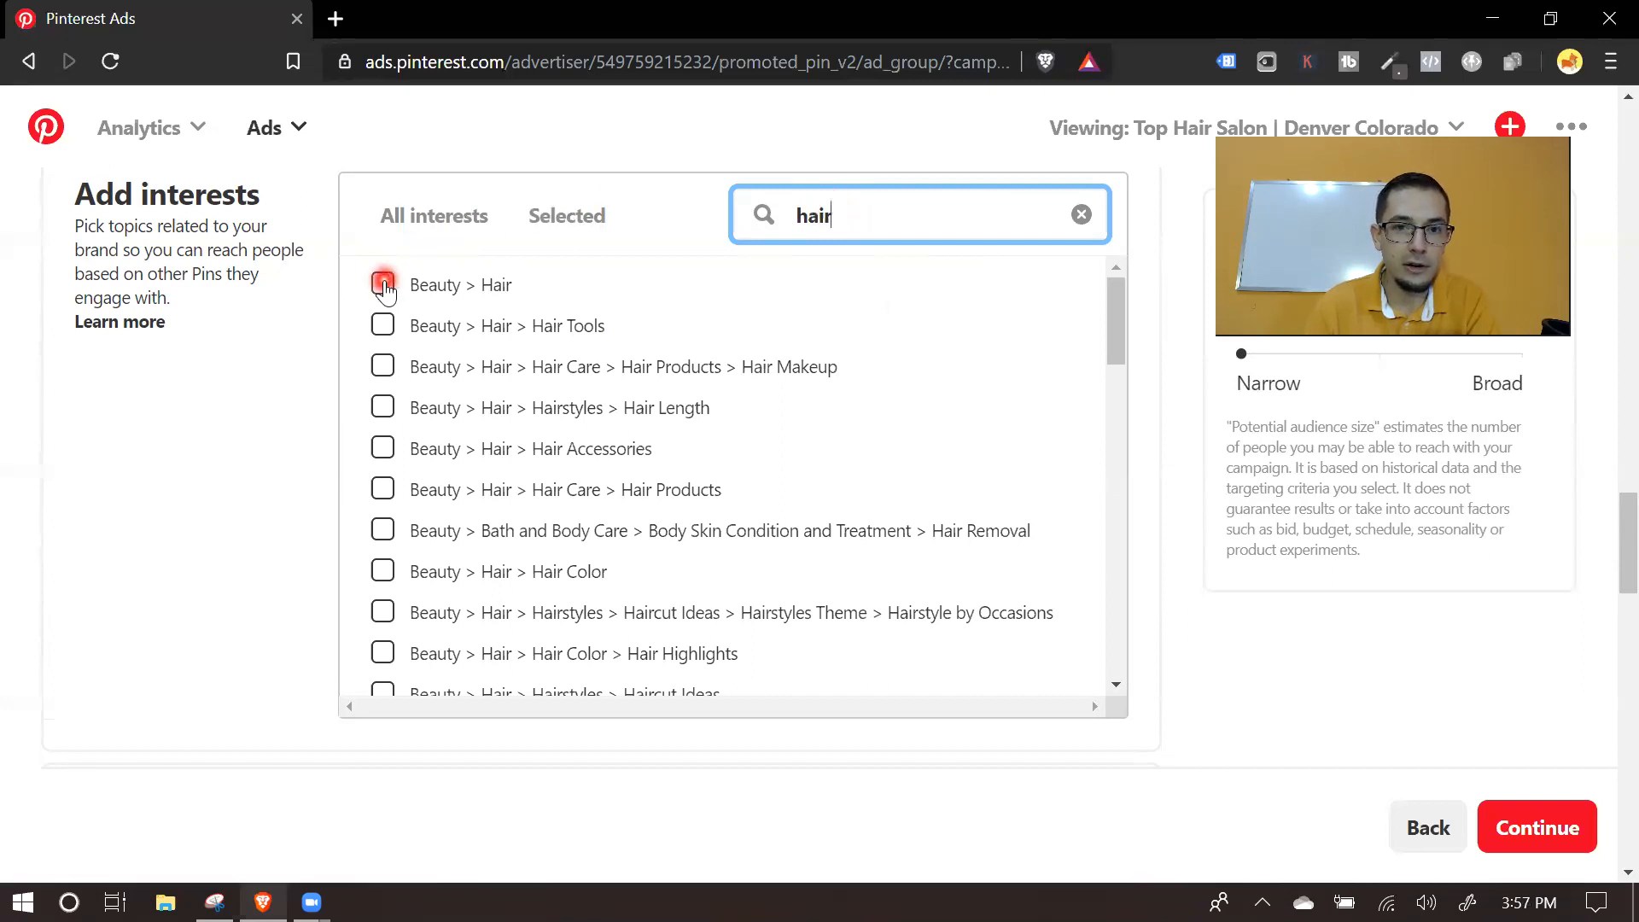
left_click(384, 283)
left_click(382, 527)
Step: Look through the remaining "hair" interest results to check which ones are included in the selection
scroll(469, 435, "down", 5)
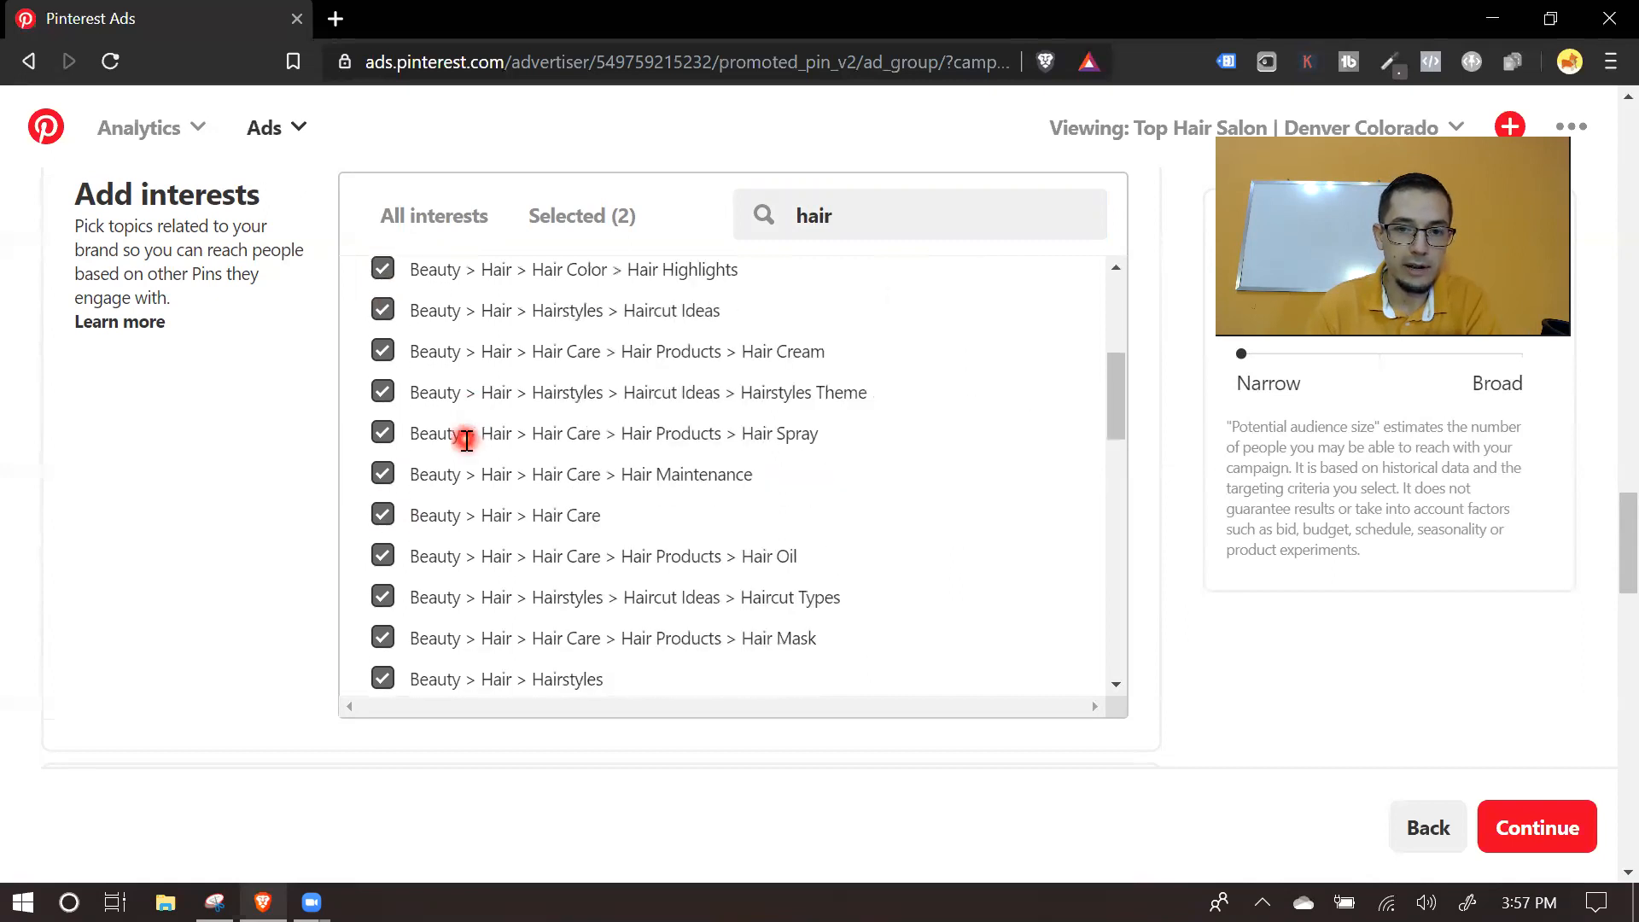
scroll(467, 440, "down", 2)
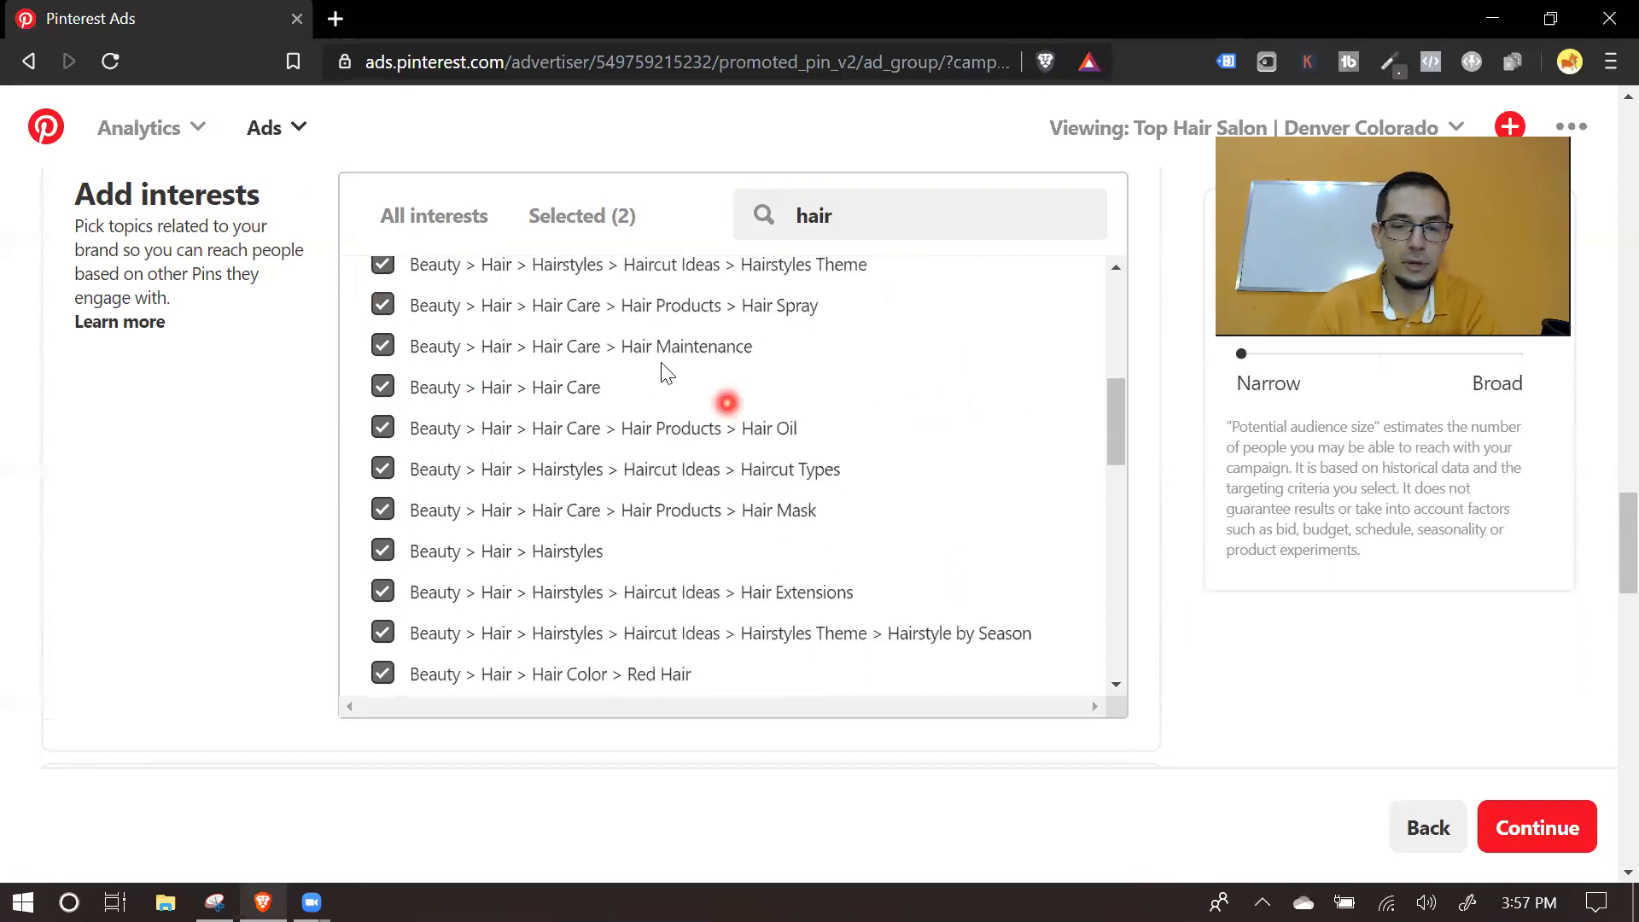
scroll(632, 358, "down", 7)
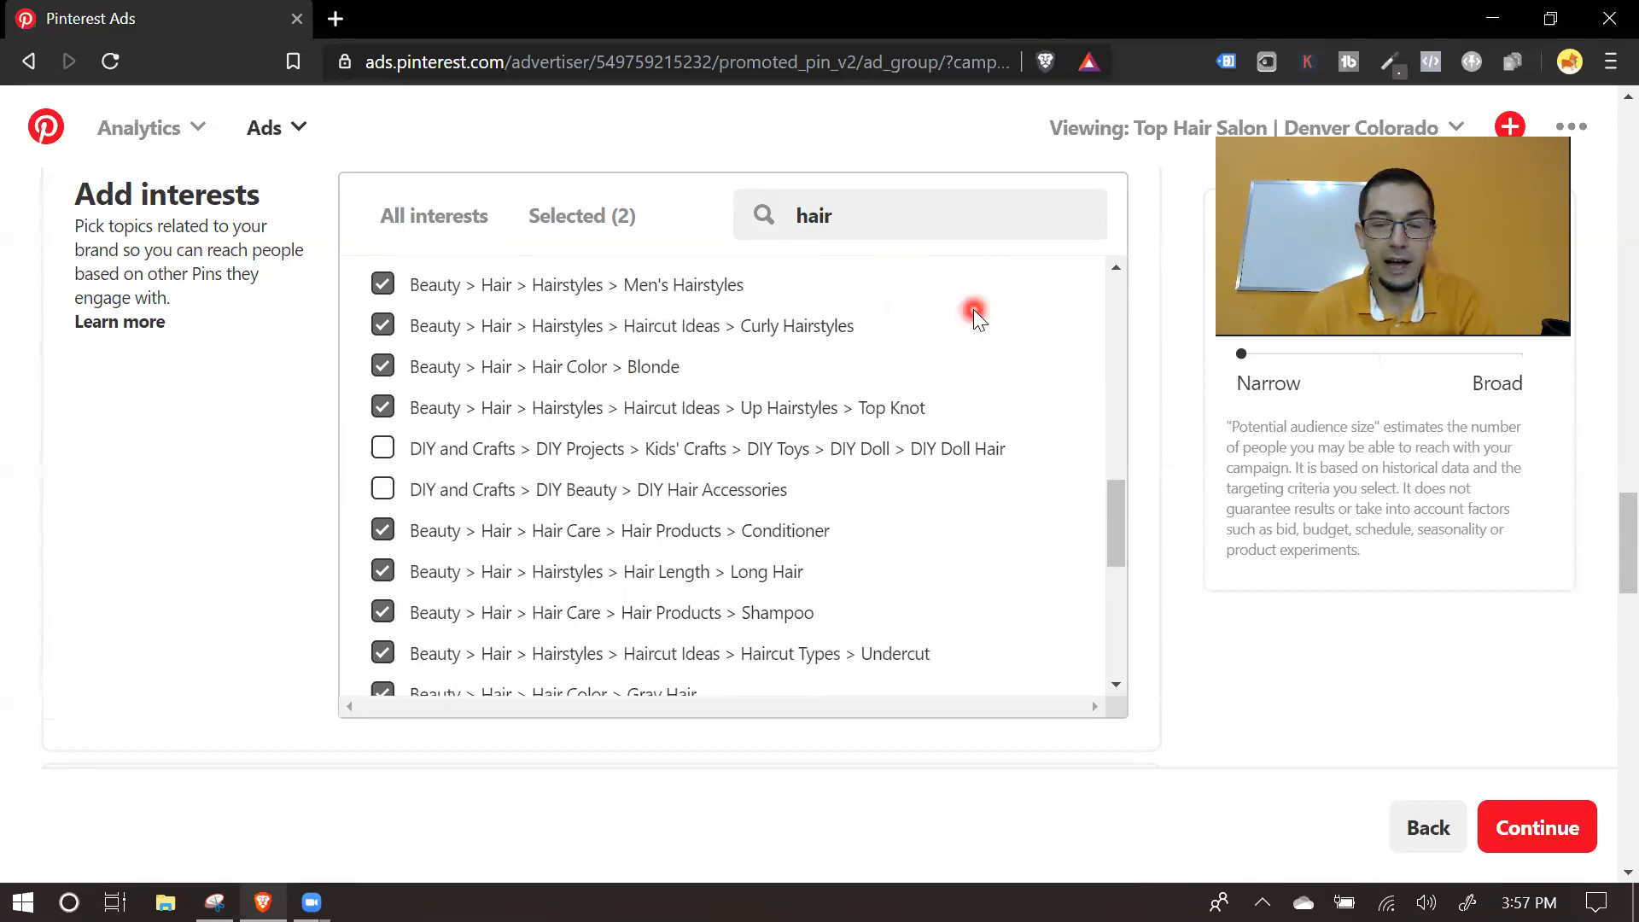
scroll(960, 371, "down", 7)
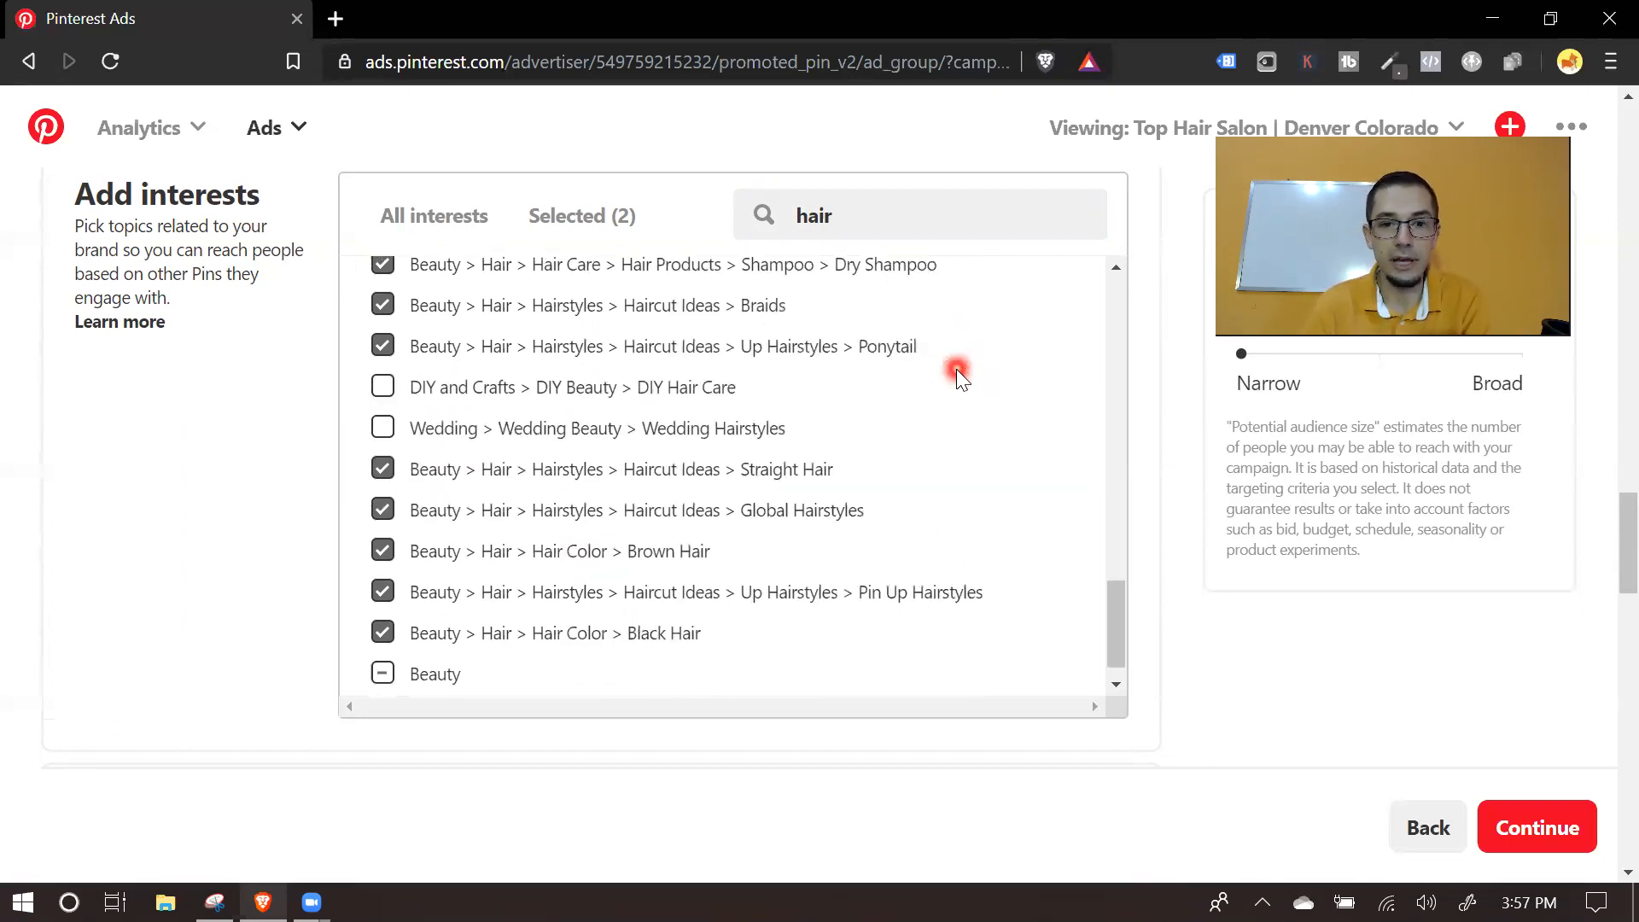
scroll(956, 369, "down", 1)
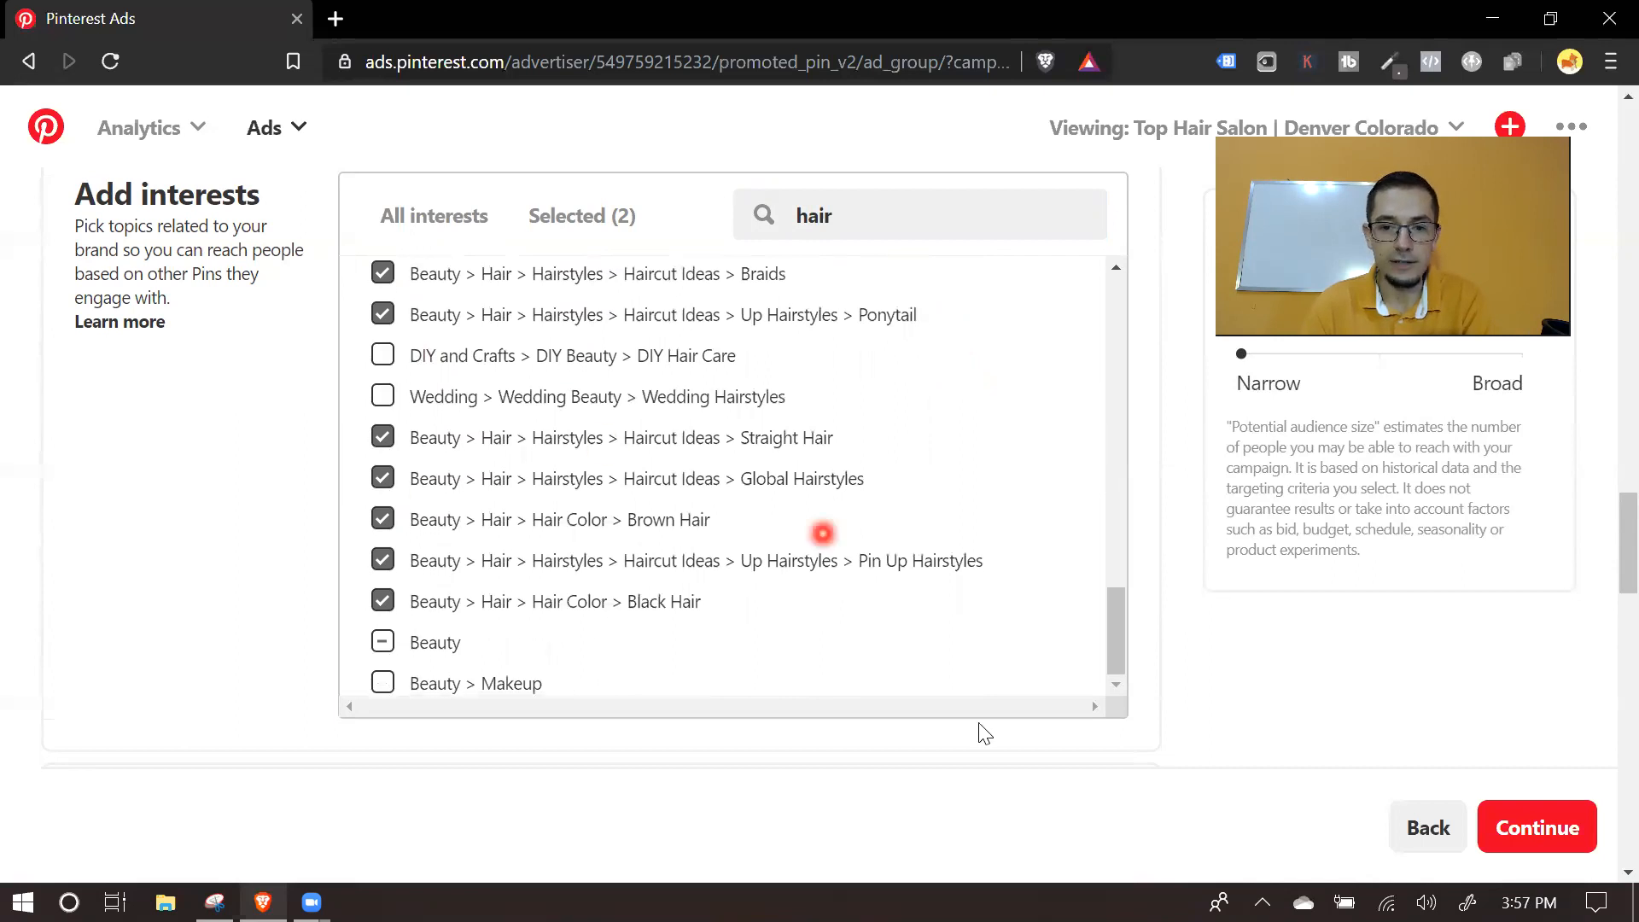
scroll(1054, 848, "down", 2)
Step: Review the ad group's placement, interests and keywords sections against each other
scroll(963, 667, "down", 6)
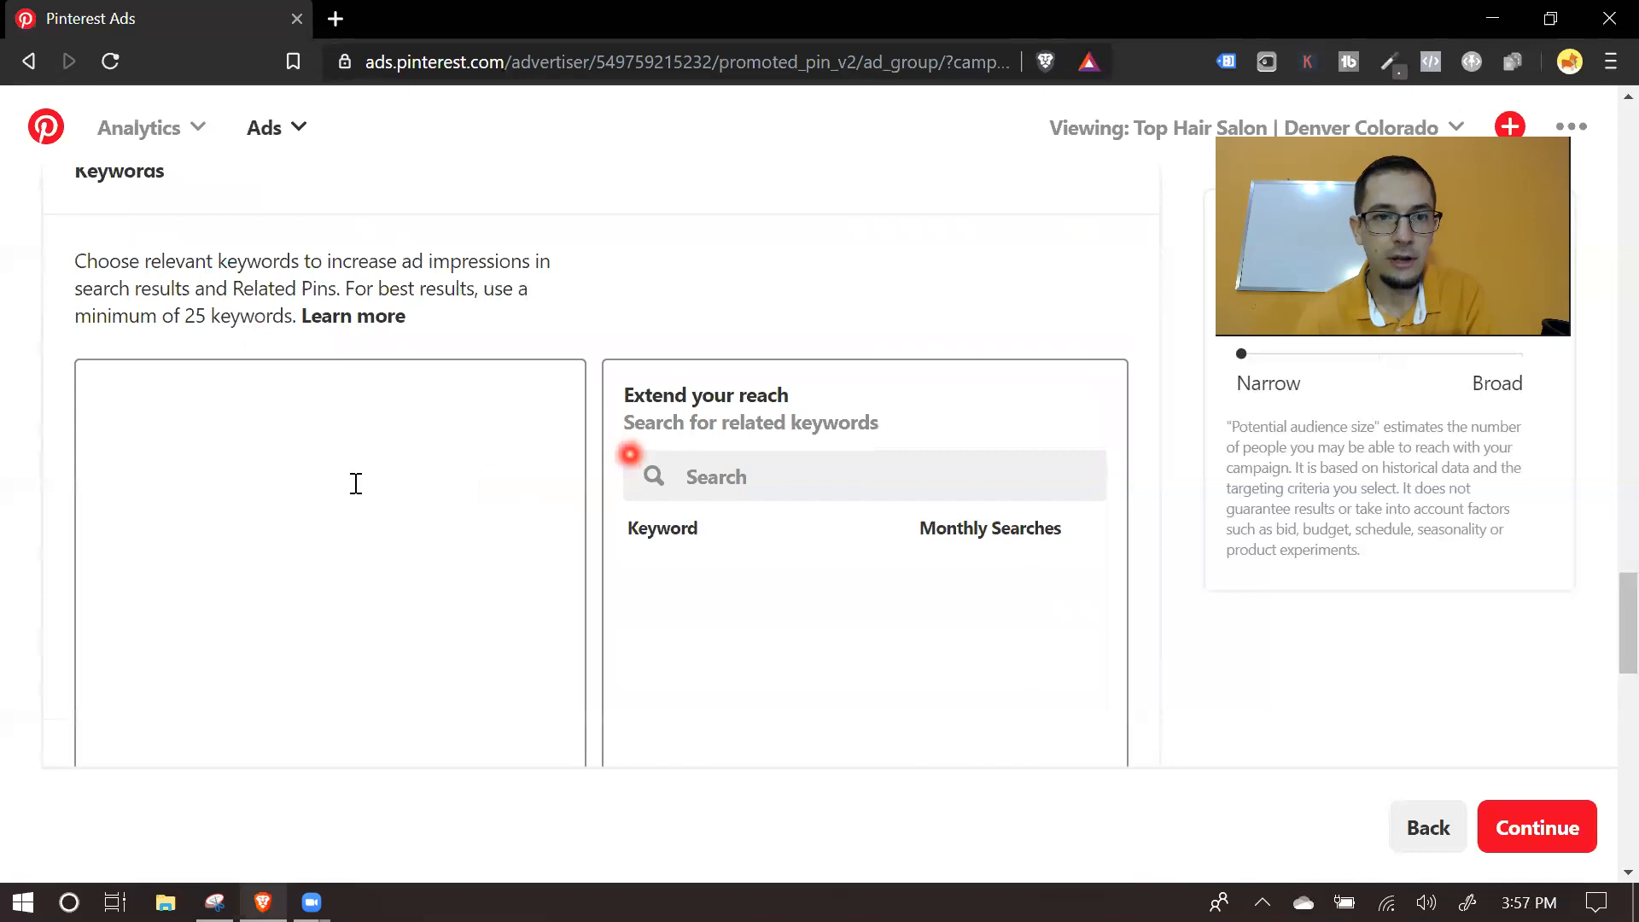
scroll(333, 512, "up", 5)
scroll(311, 538, "down", 5)
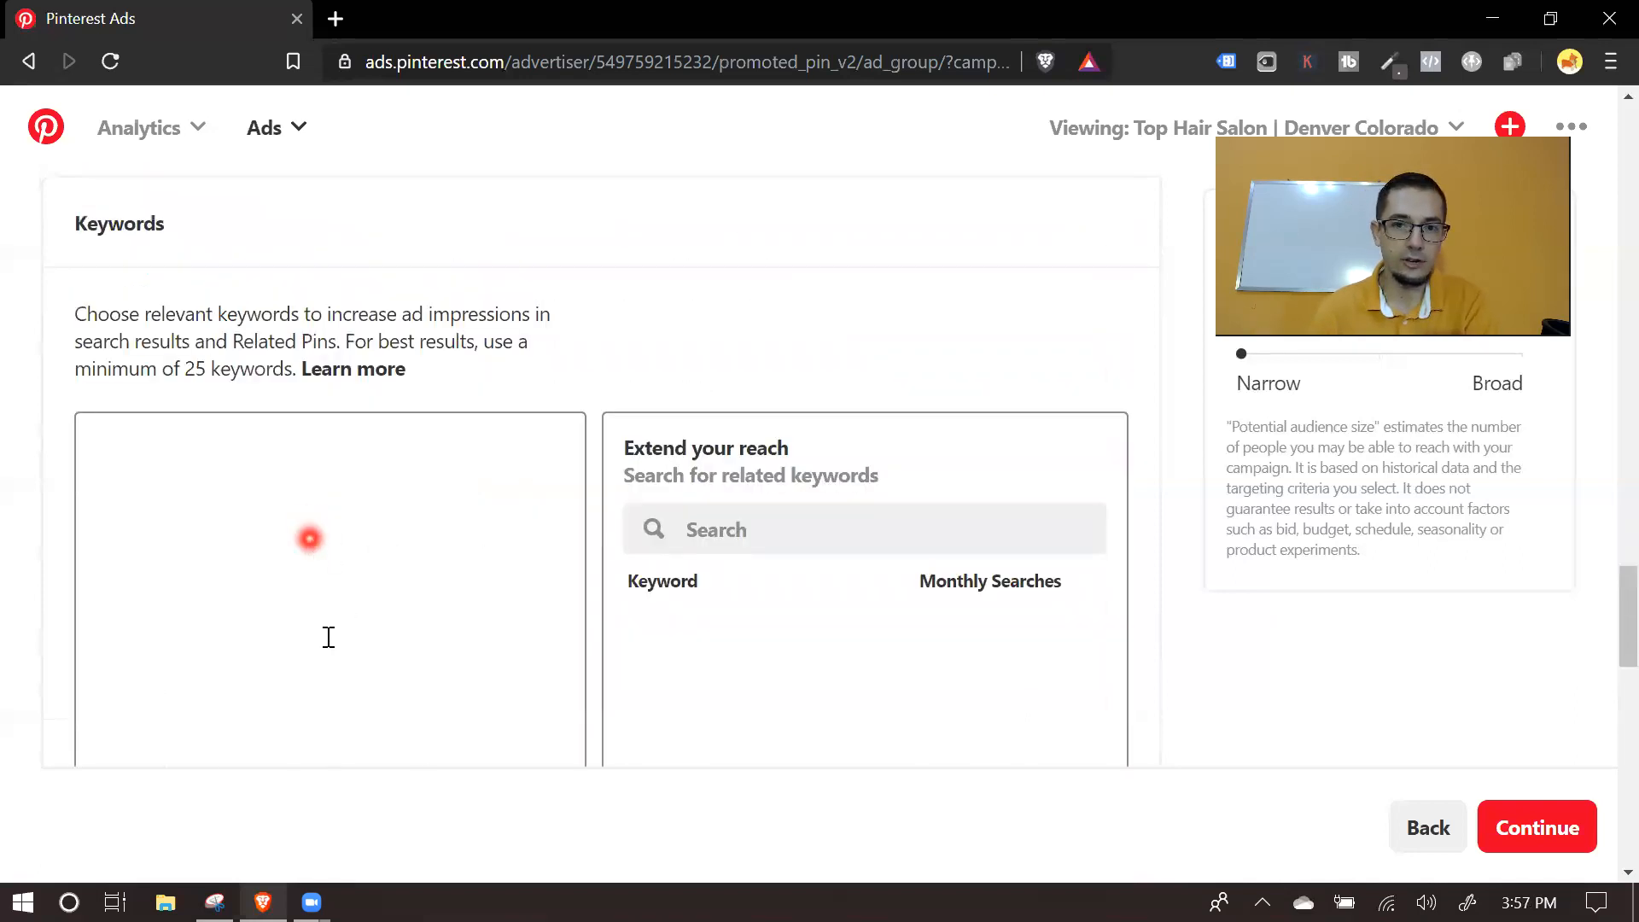
scroll(632, 563, "up", 5)
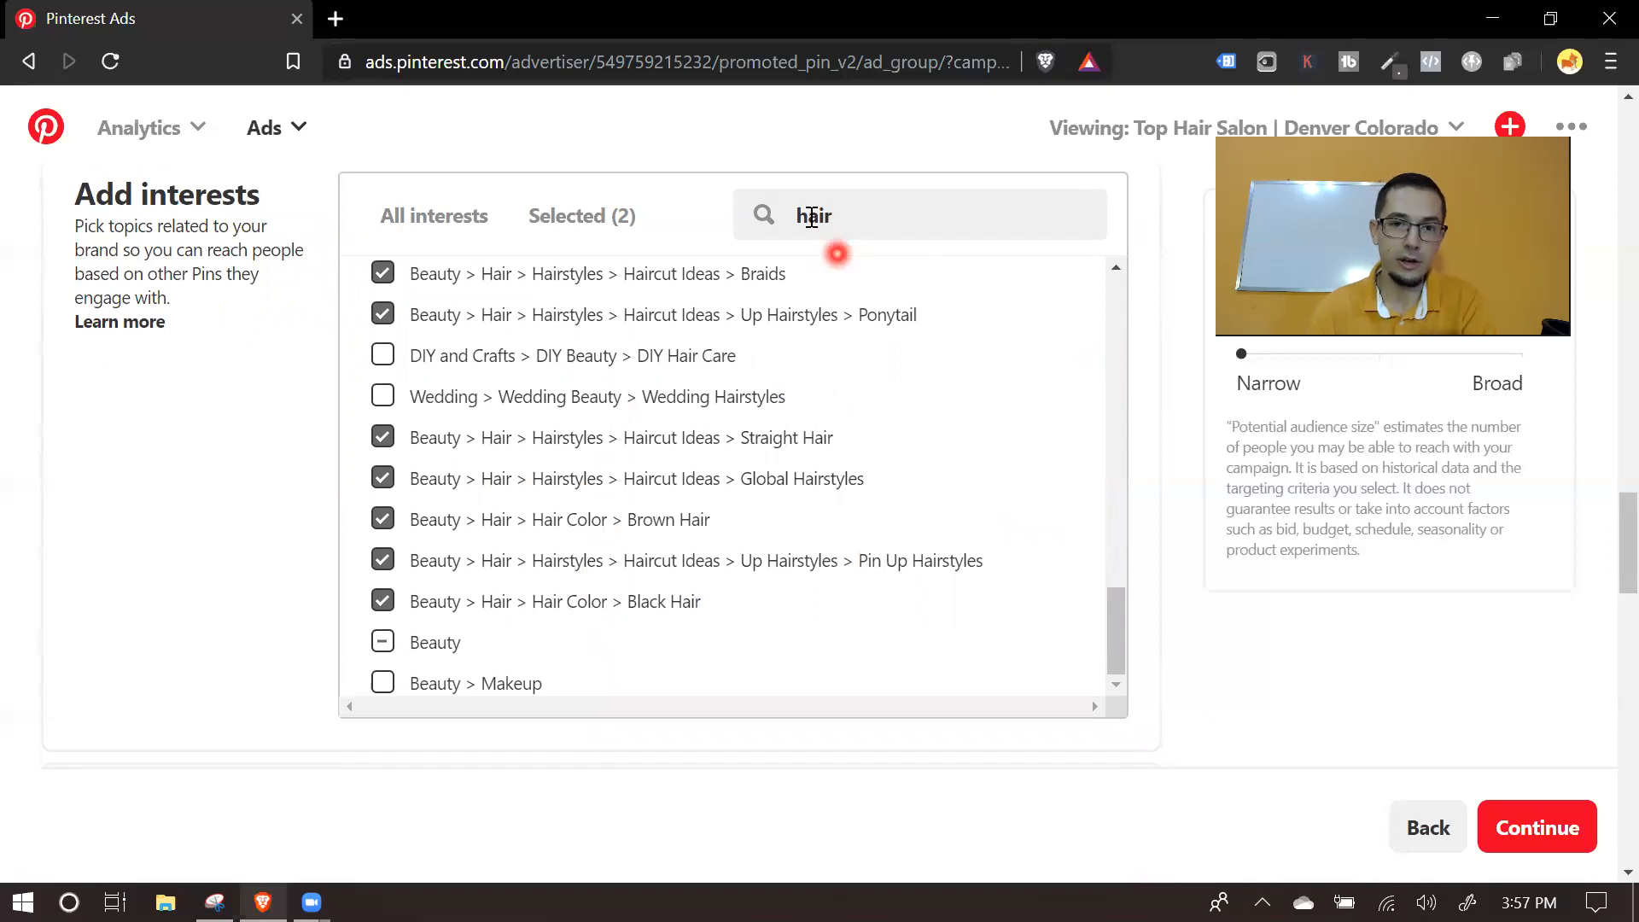
scroll(730, 413, "down", 10)
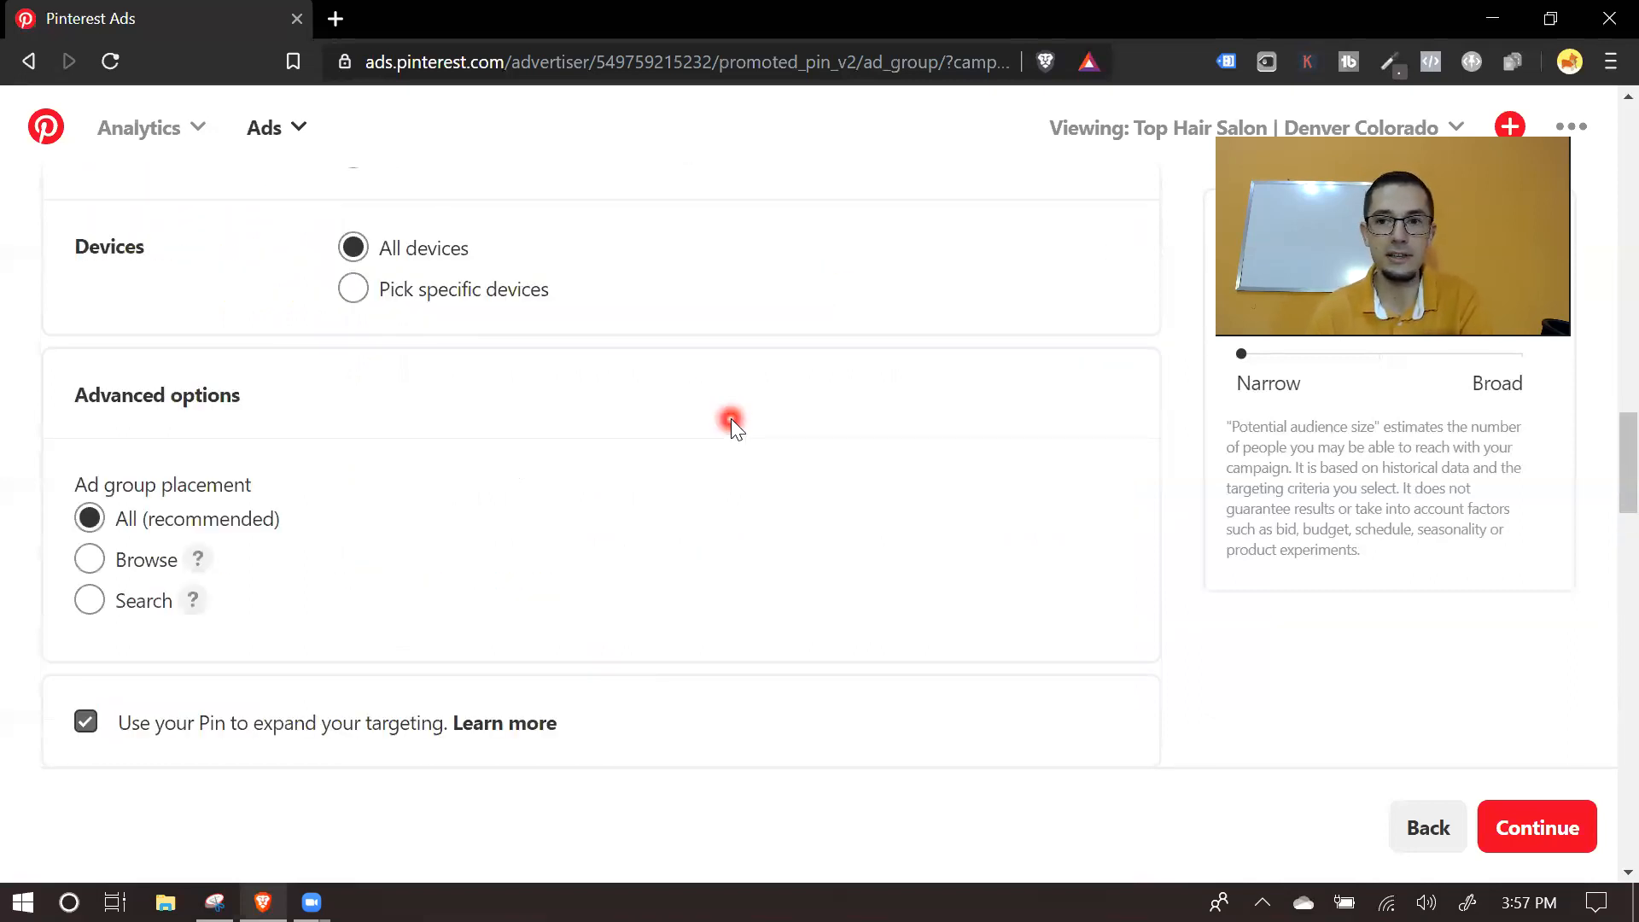
scroll(725, 427, "down", 8)
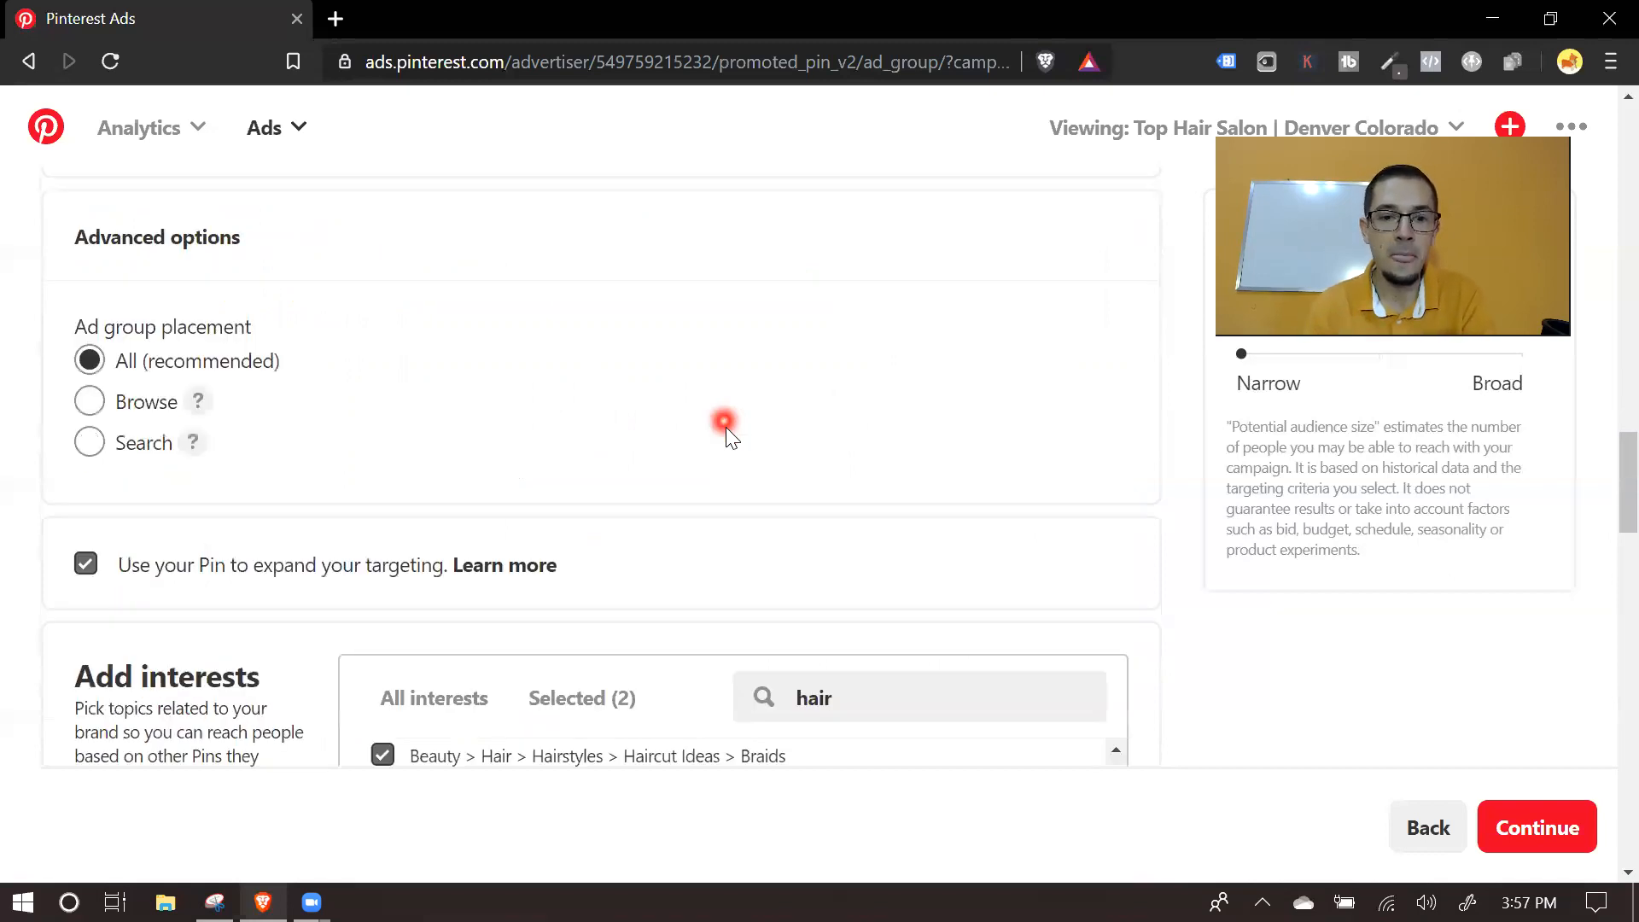
scroll(488, 402, "up", 3)
scroll(139, 267, "up", 3)
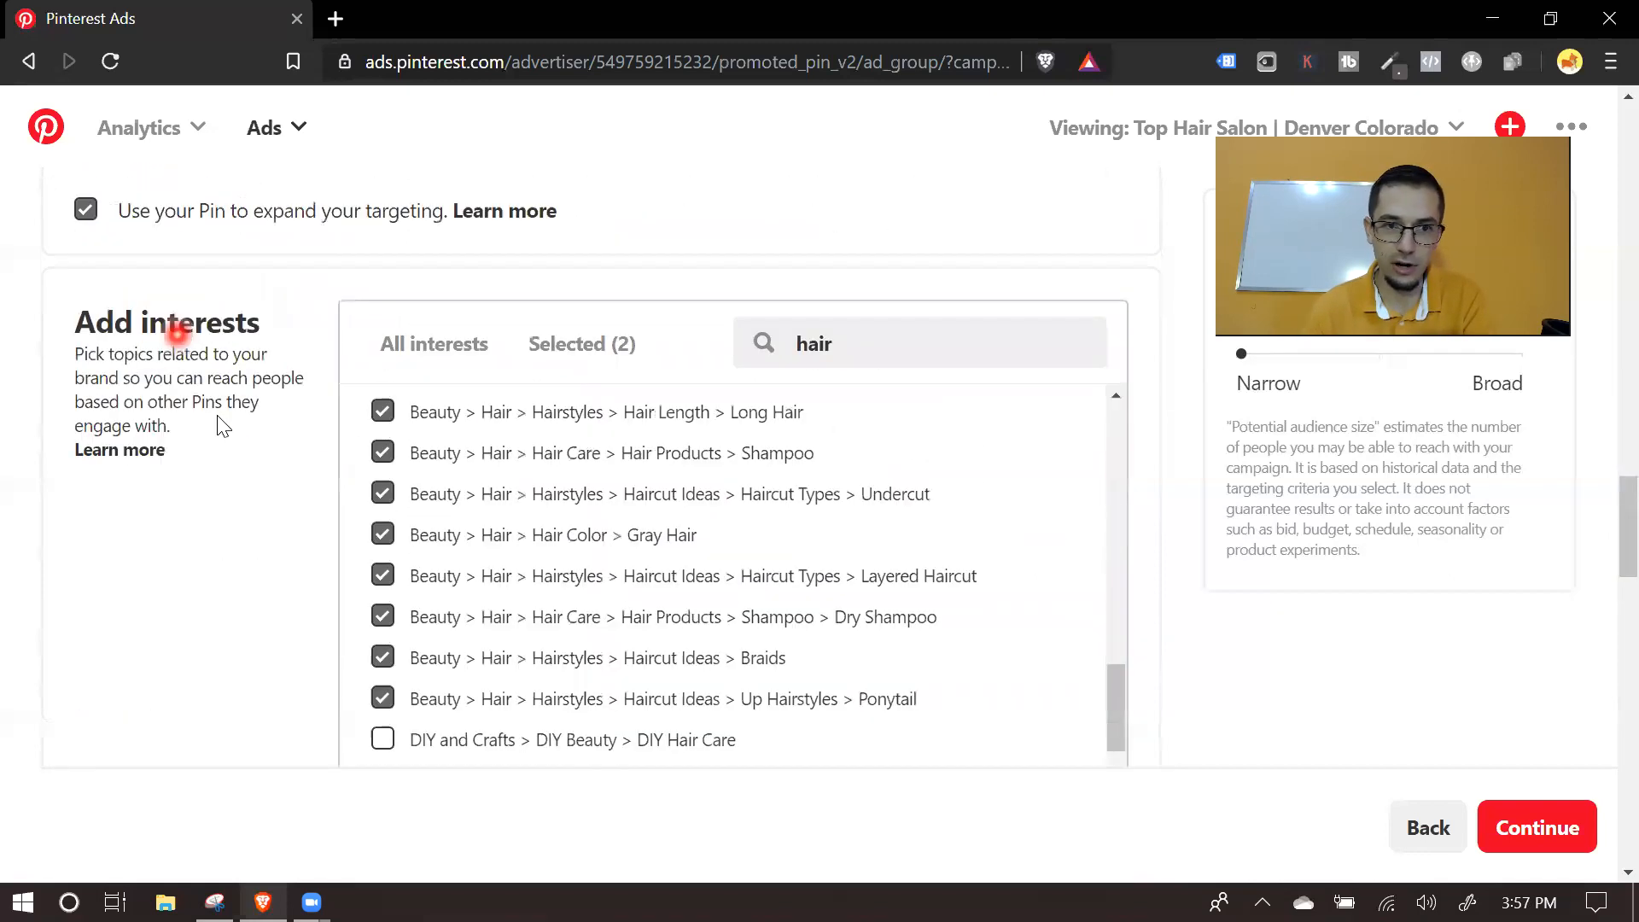
scroll(622, 442, "down", 3)
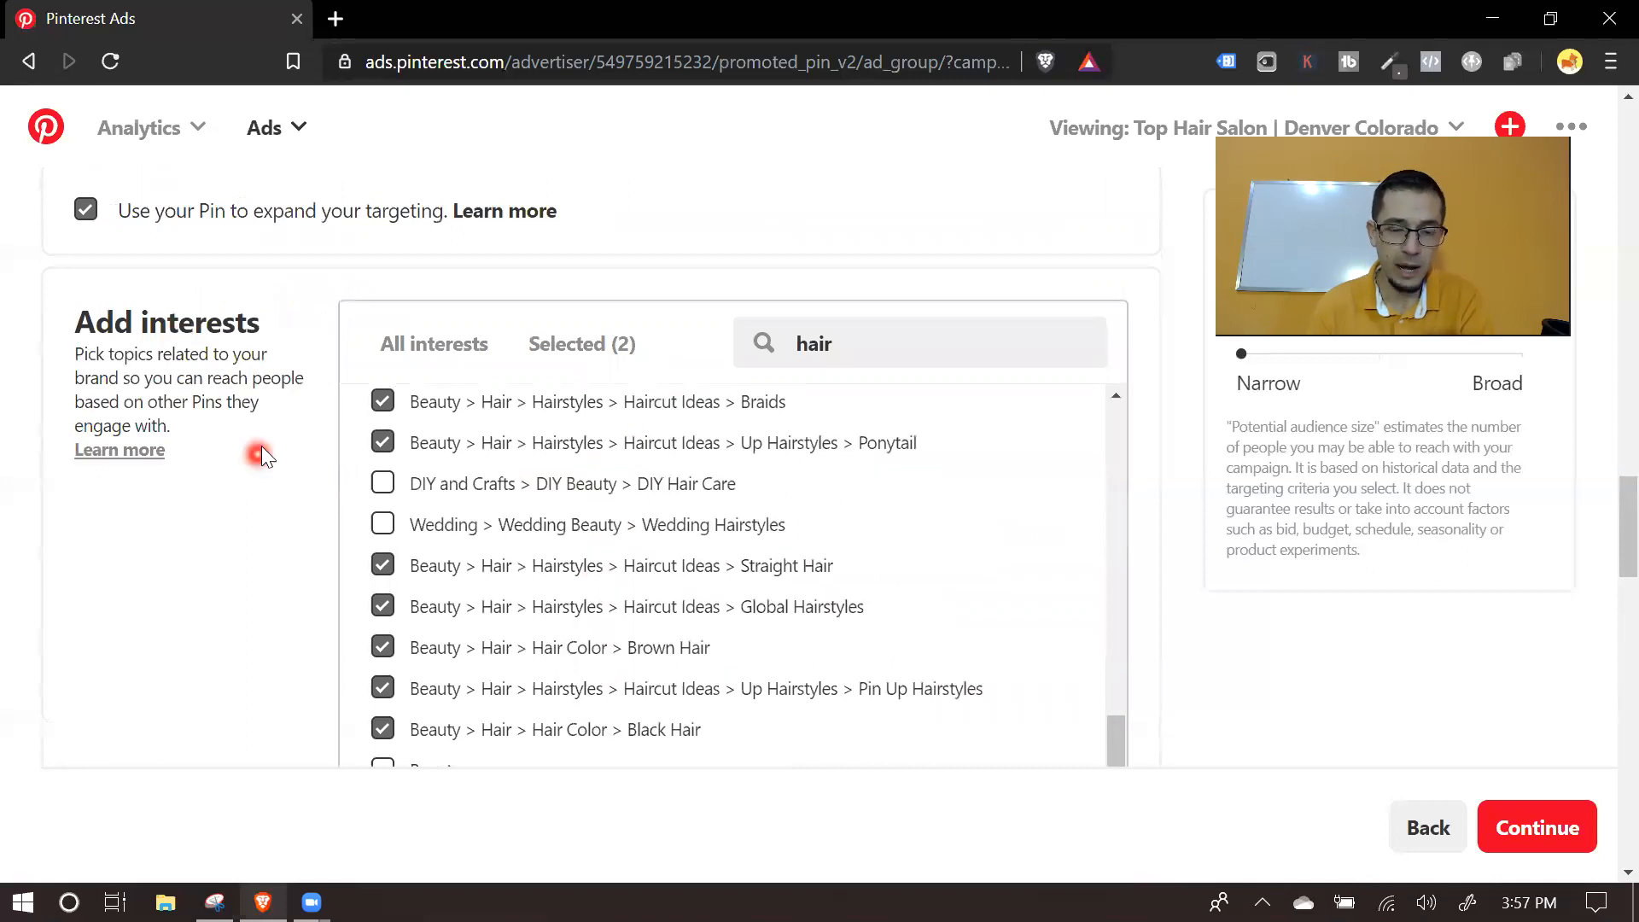
scroll(578, 486, "down", 5)
scroll(247, 526, "down", 3)
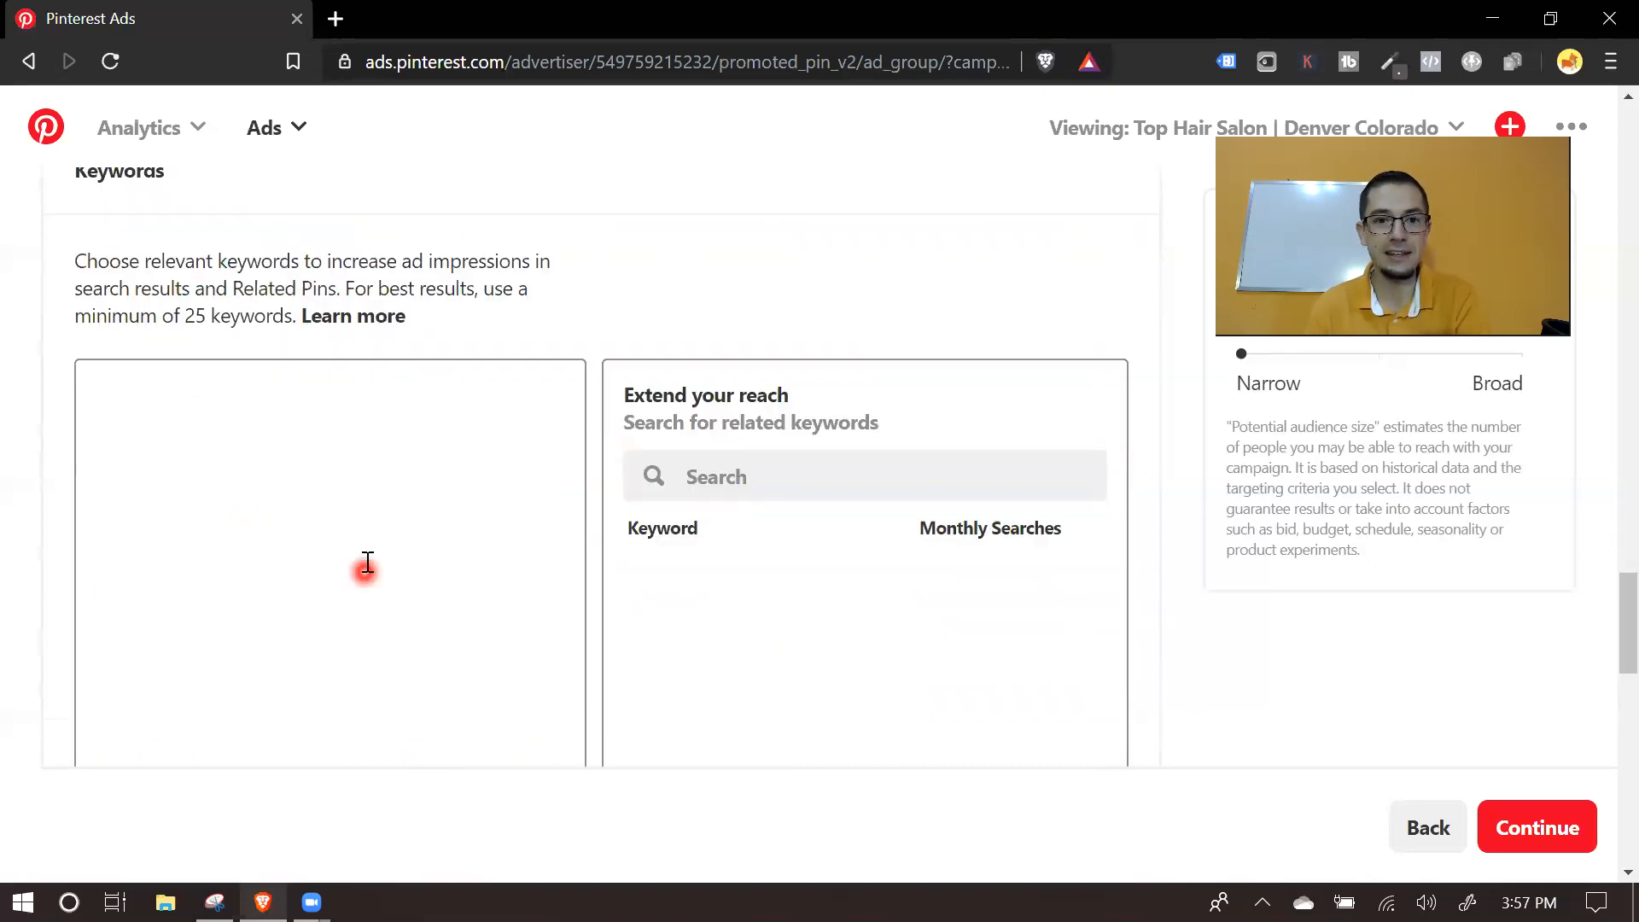
Step: Examine the Keywords section, including the recommended minimum number of keywords, the keyword entry area, the related keyword search and the match formats
left_click(116, 415)
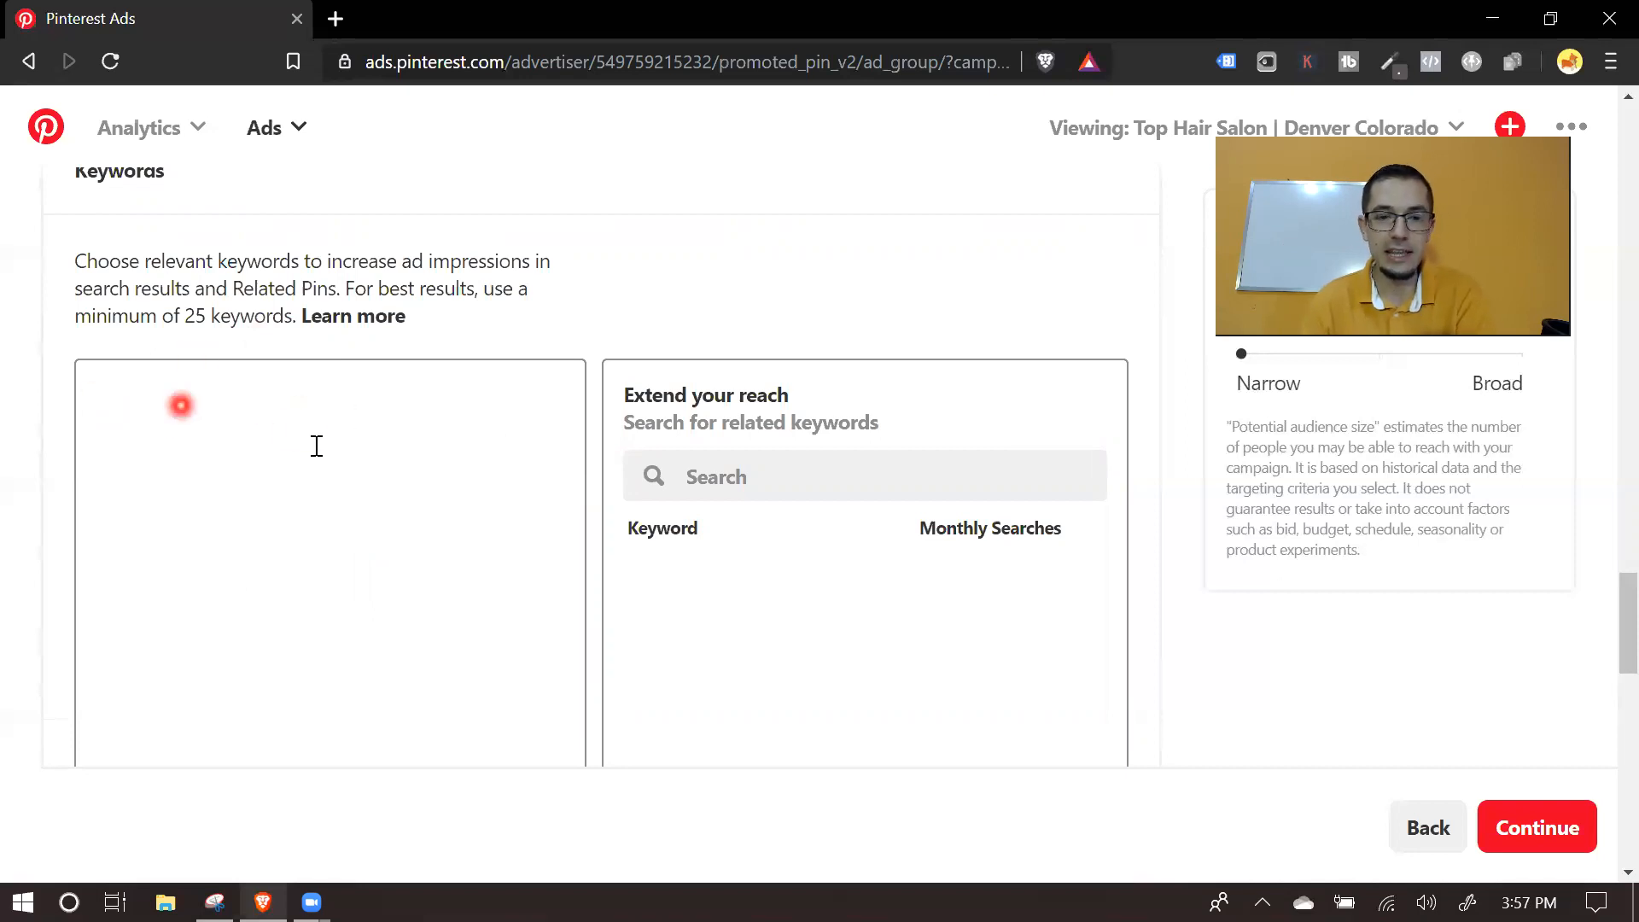
left_click_drag(185, 316, 283, 316)
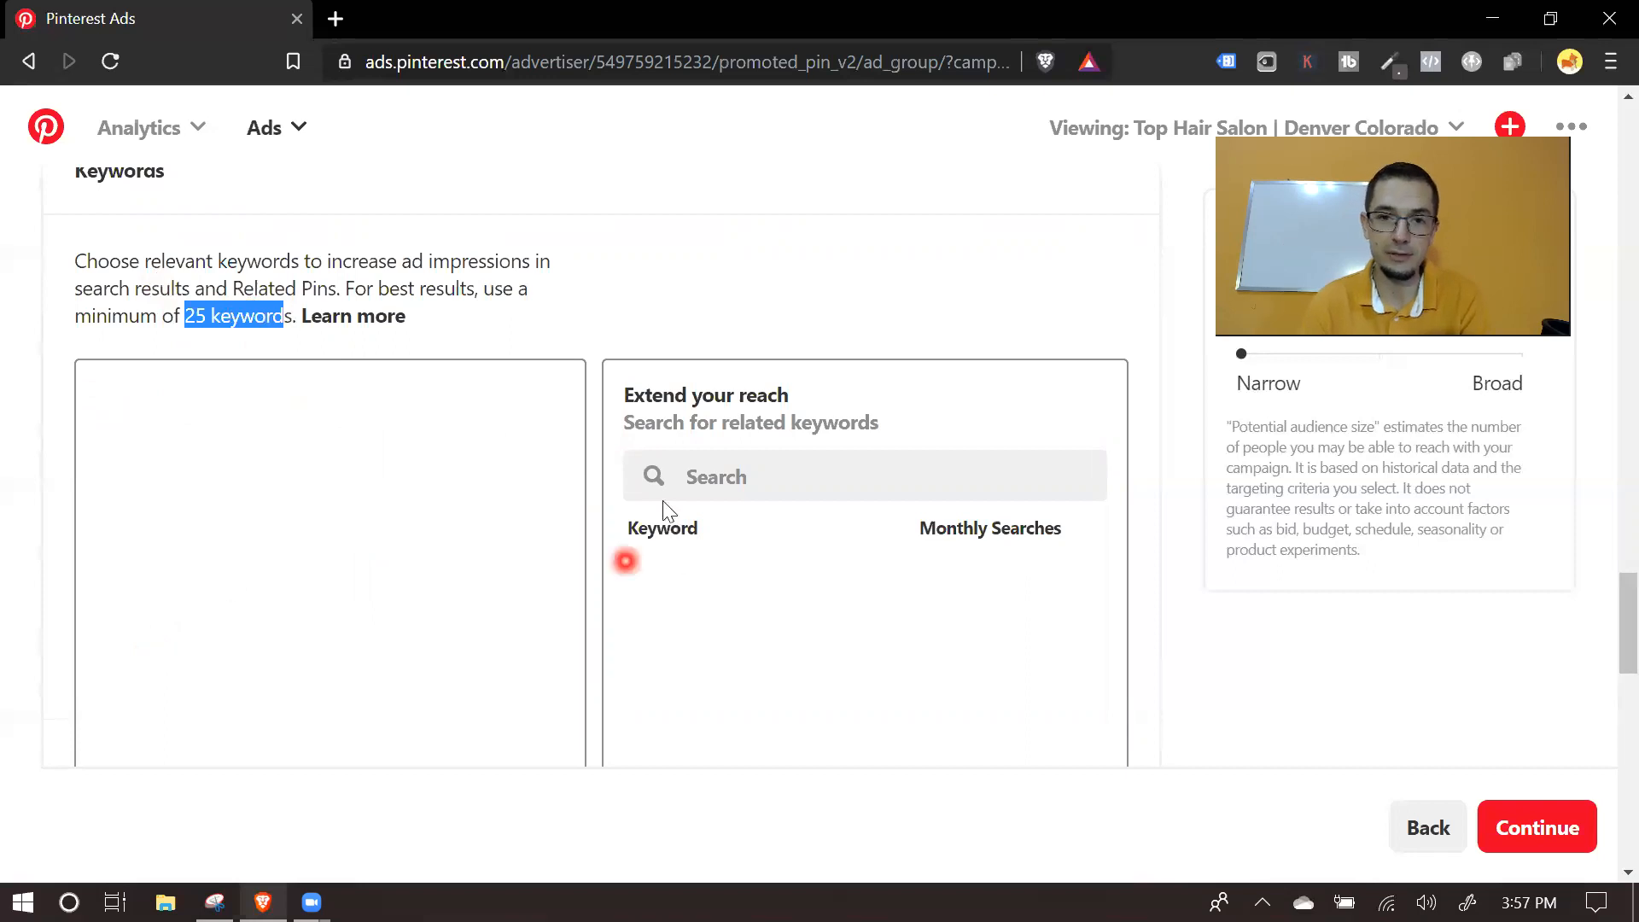
scroll(625, 555, "up", 5)
scroll(794, 512, "down", 5)
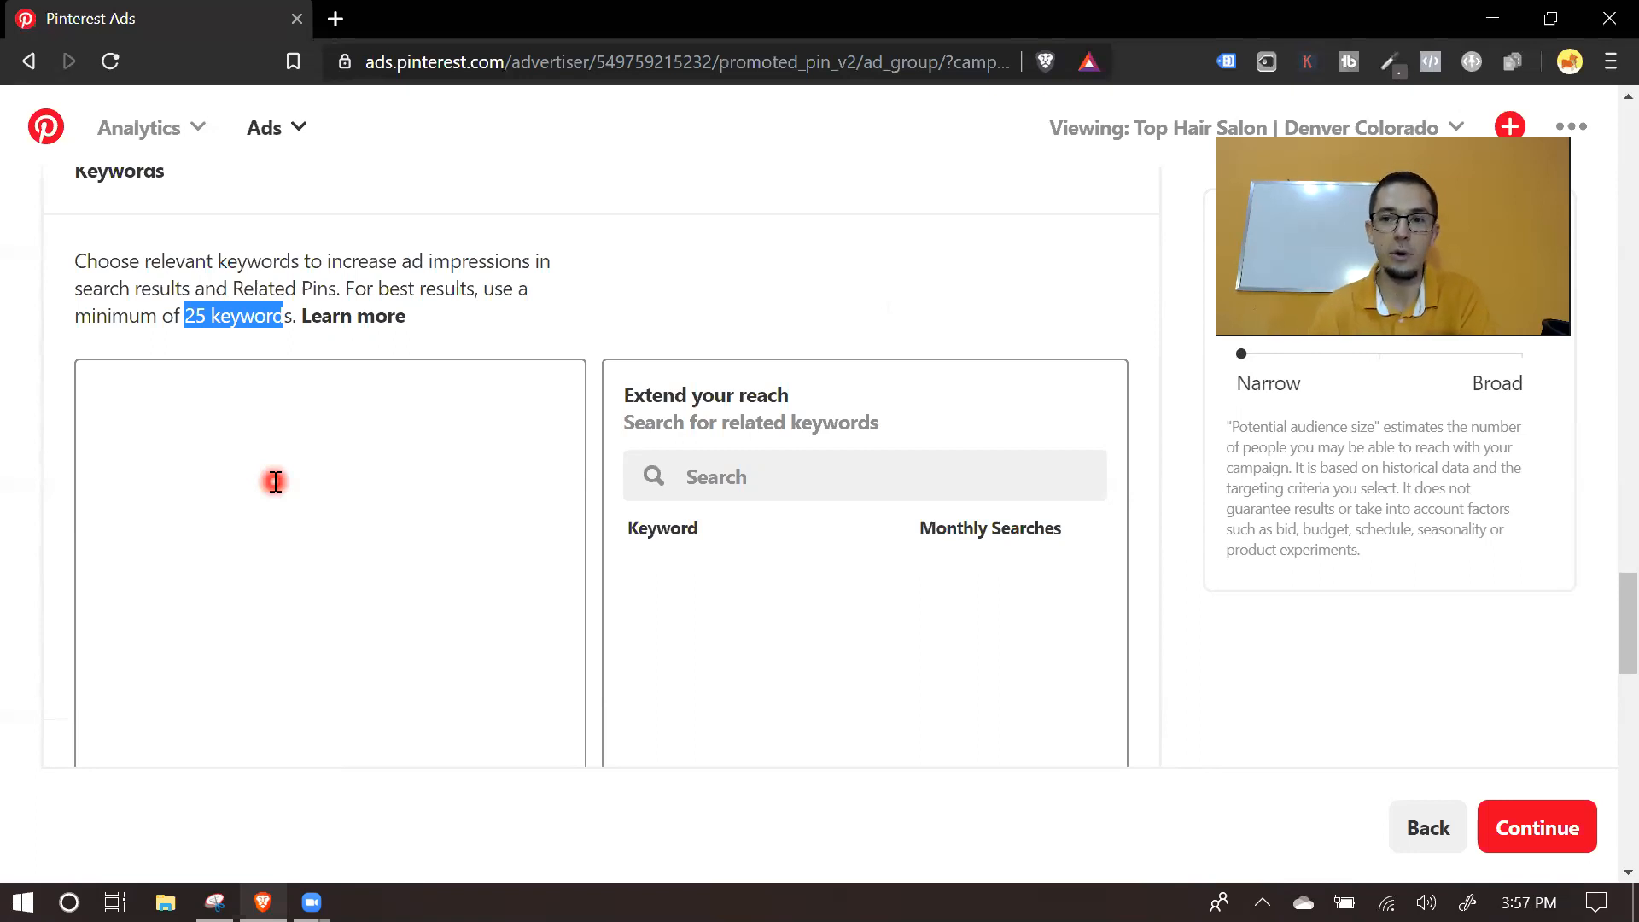
left_click(141, 427)
scroll(781, 341, "up", 8)
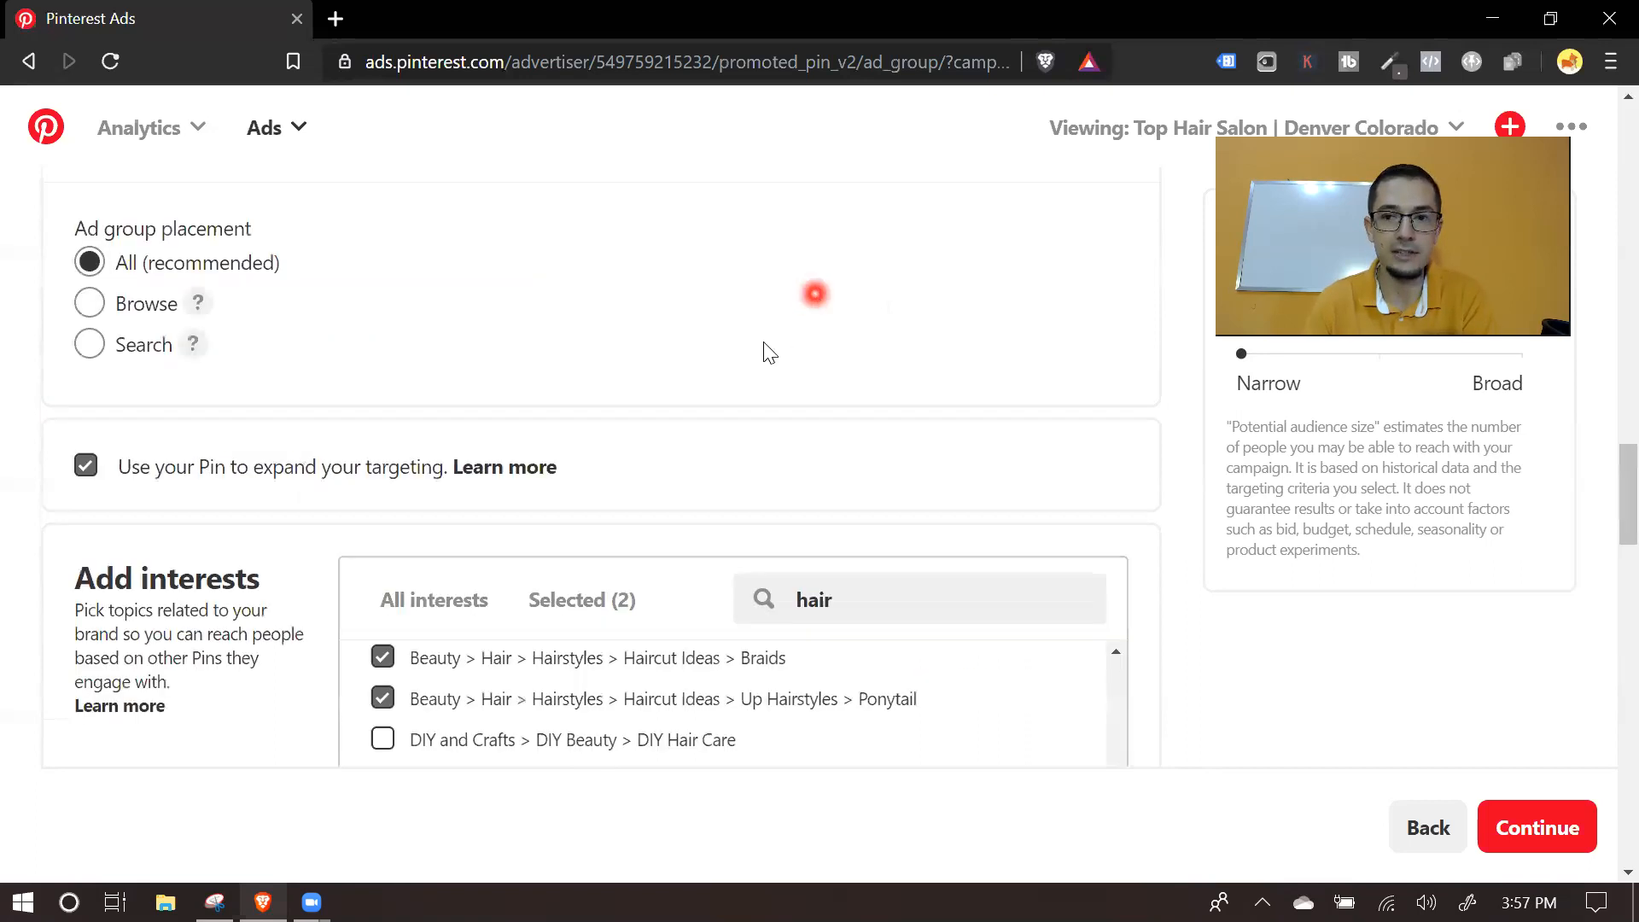
scroll(629, 439, "down", 15)
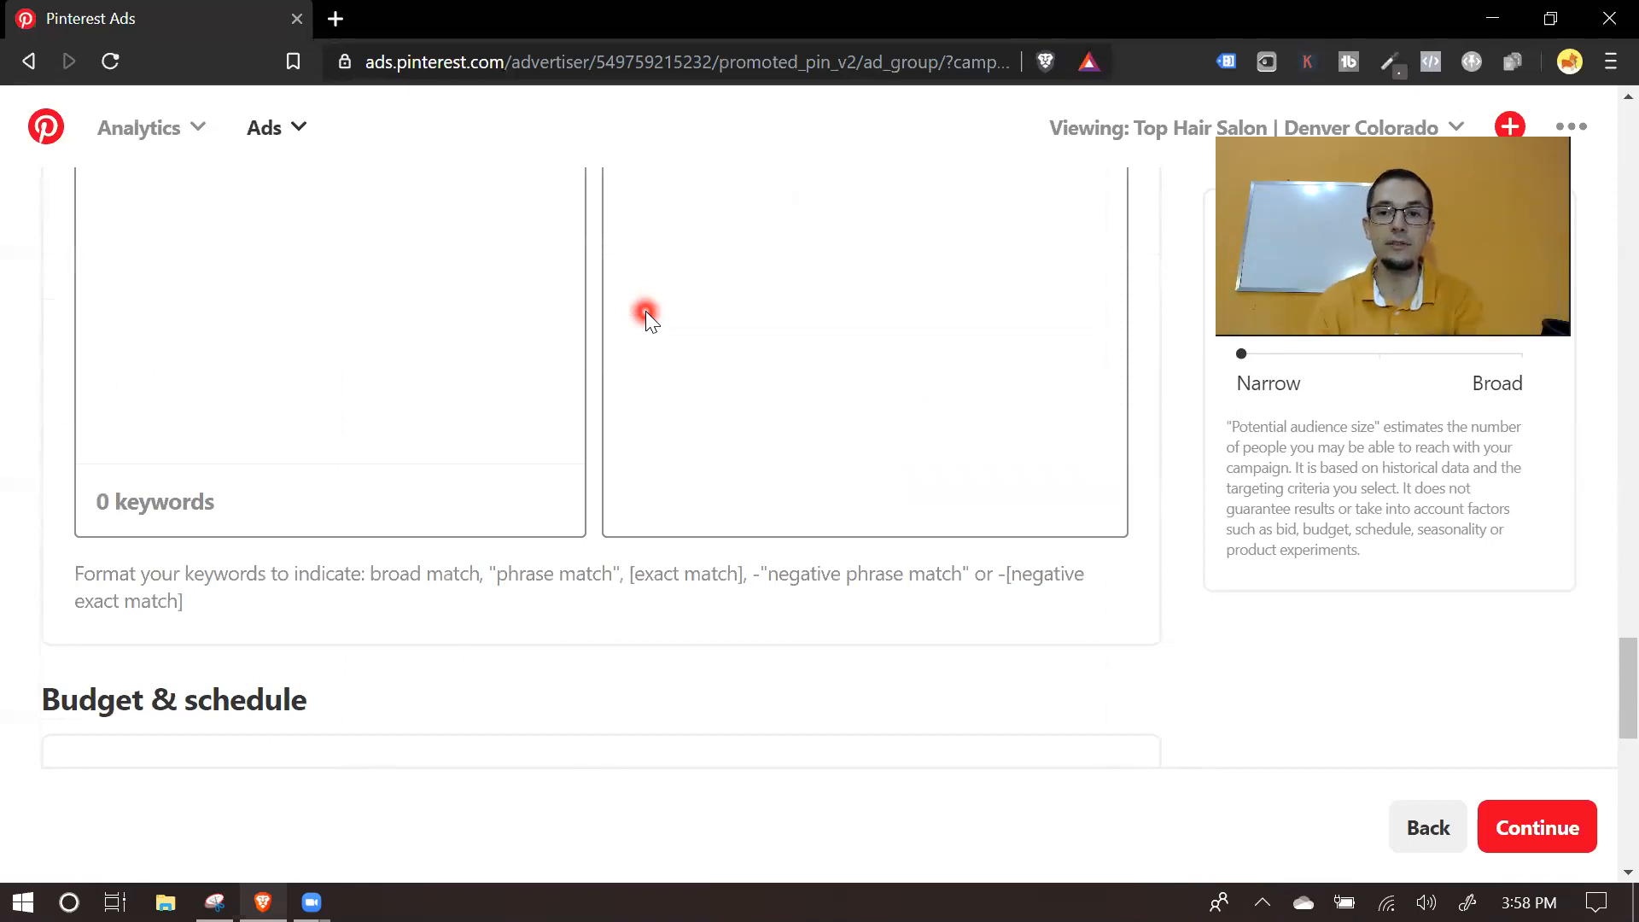
scroll(653, 266, "up", 4)
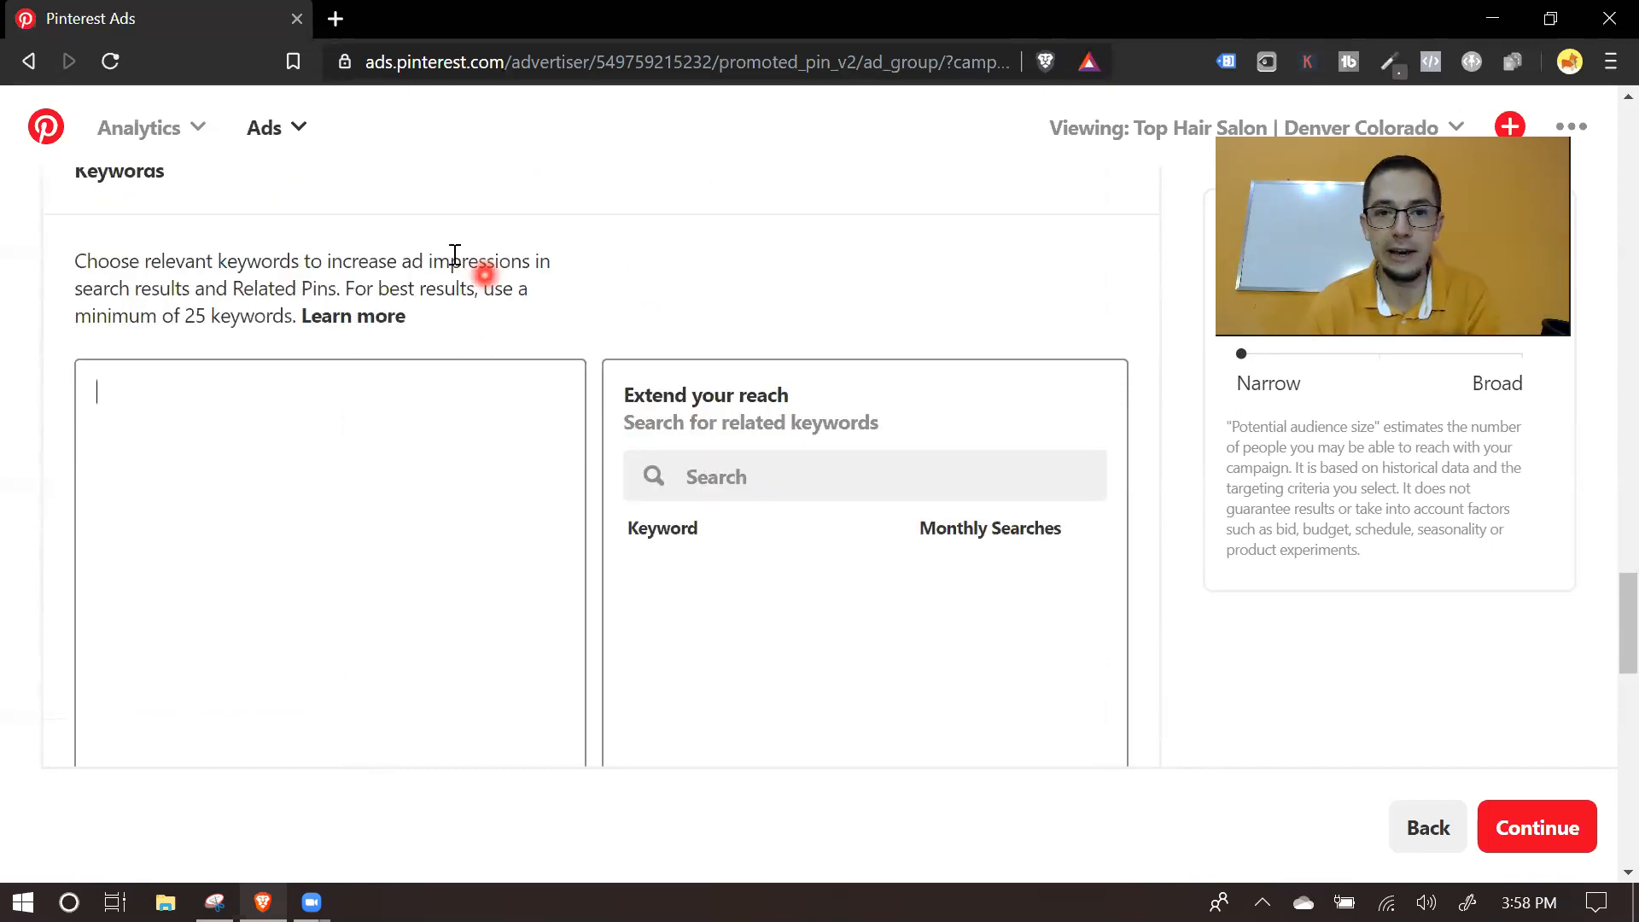
scroll(277, 250, "down", 2)
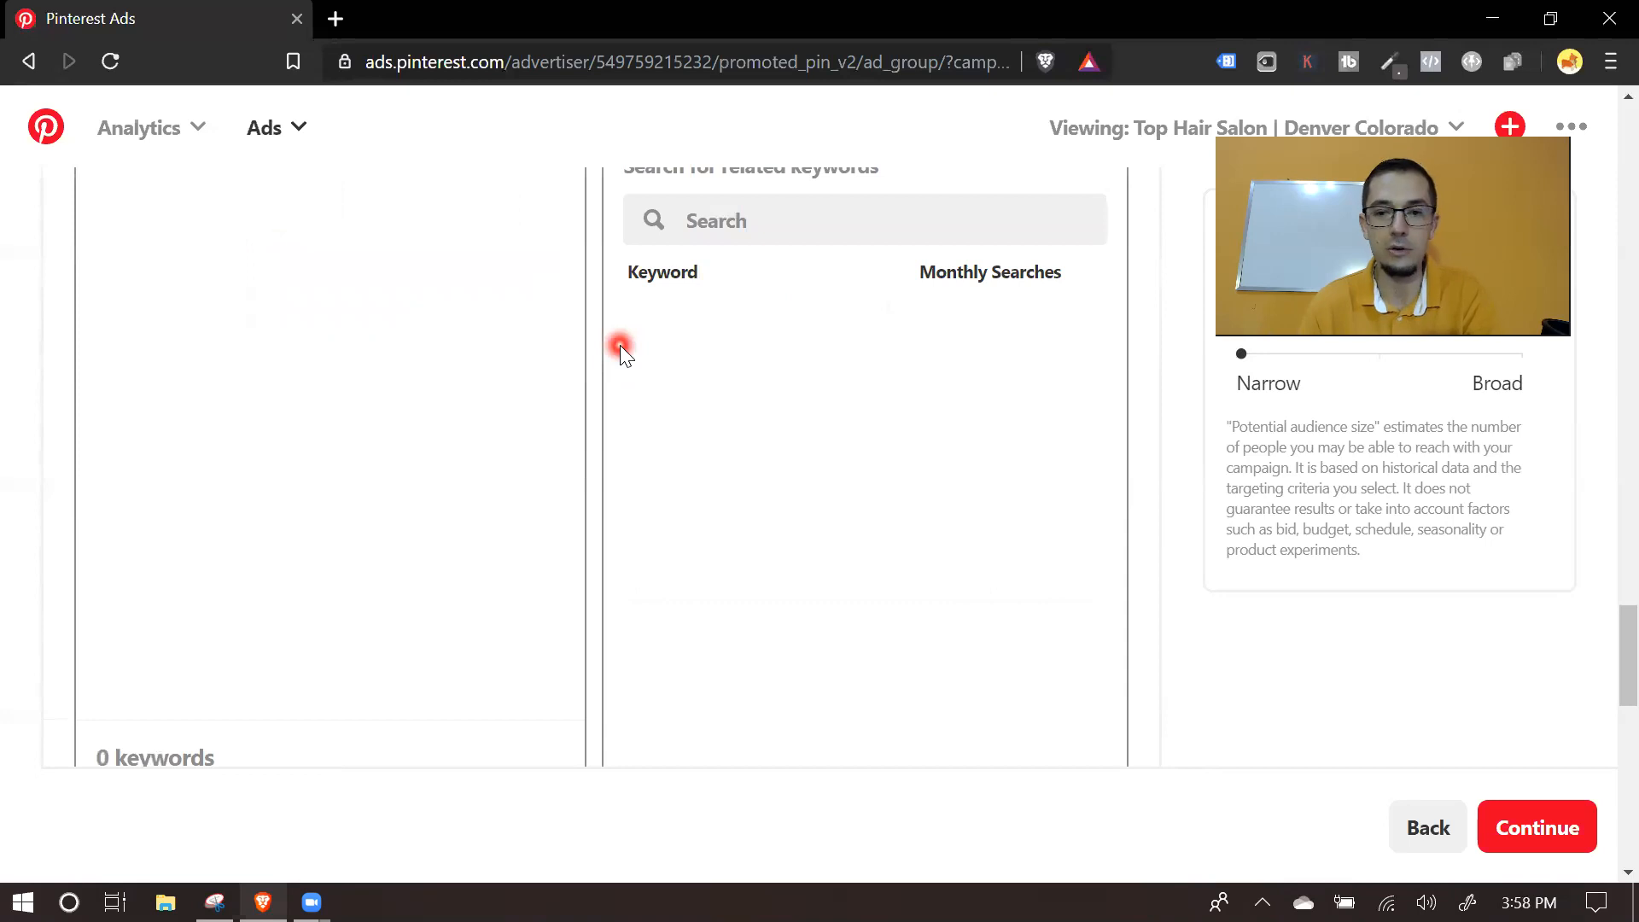
scroll(474, 409, "up", 2)
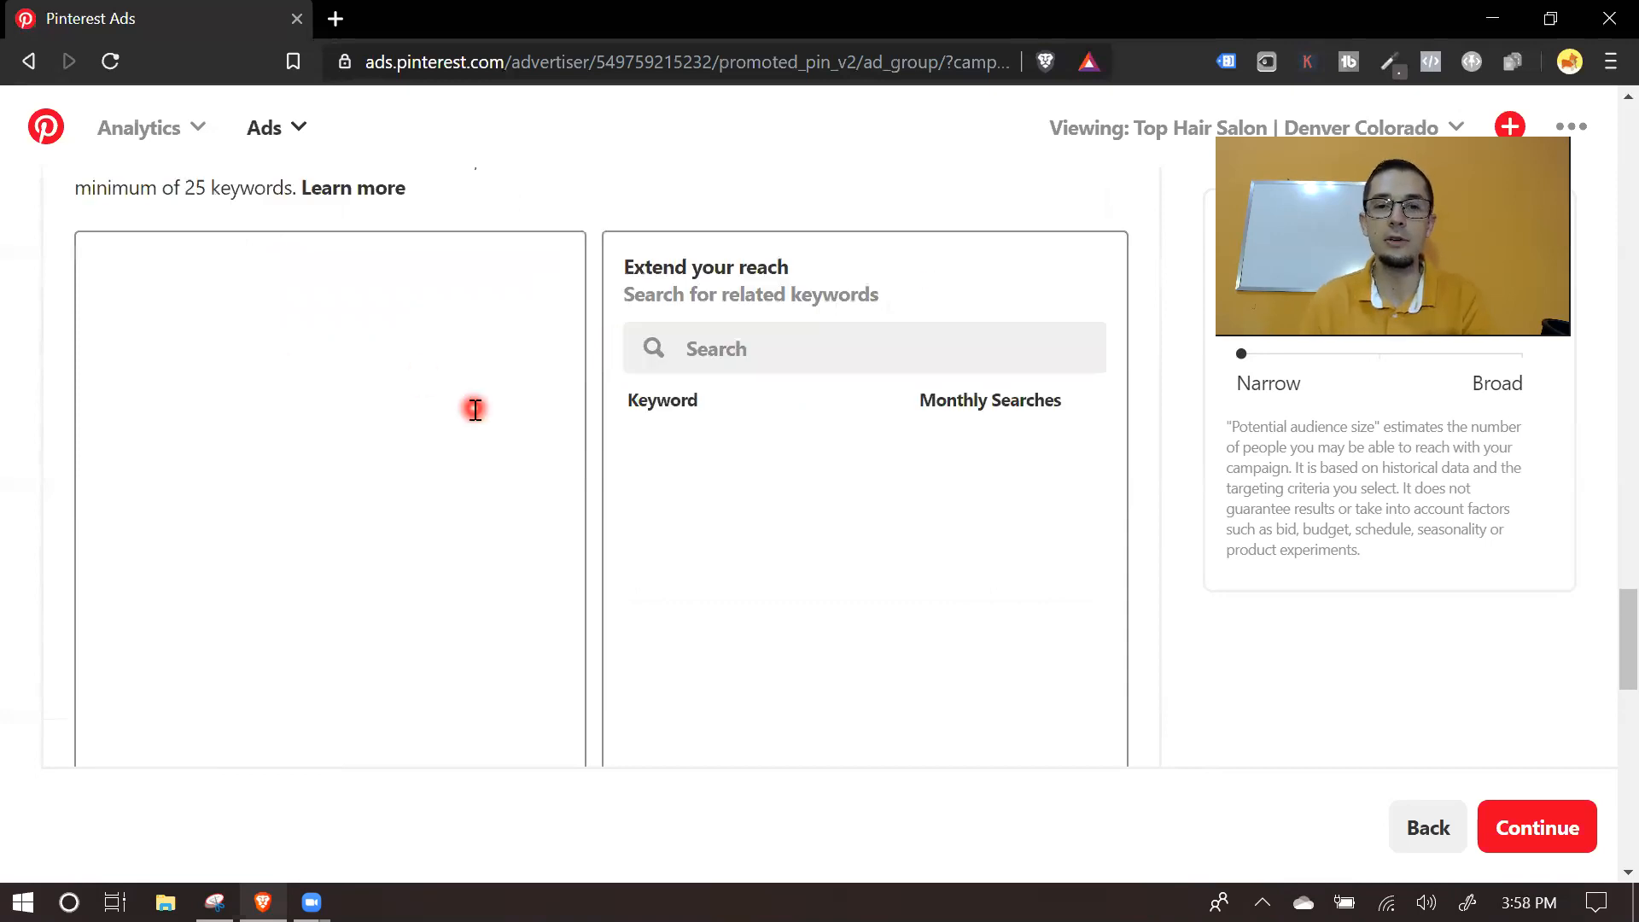
scroll(474, 408, "up", 2)
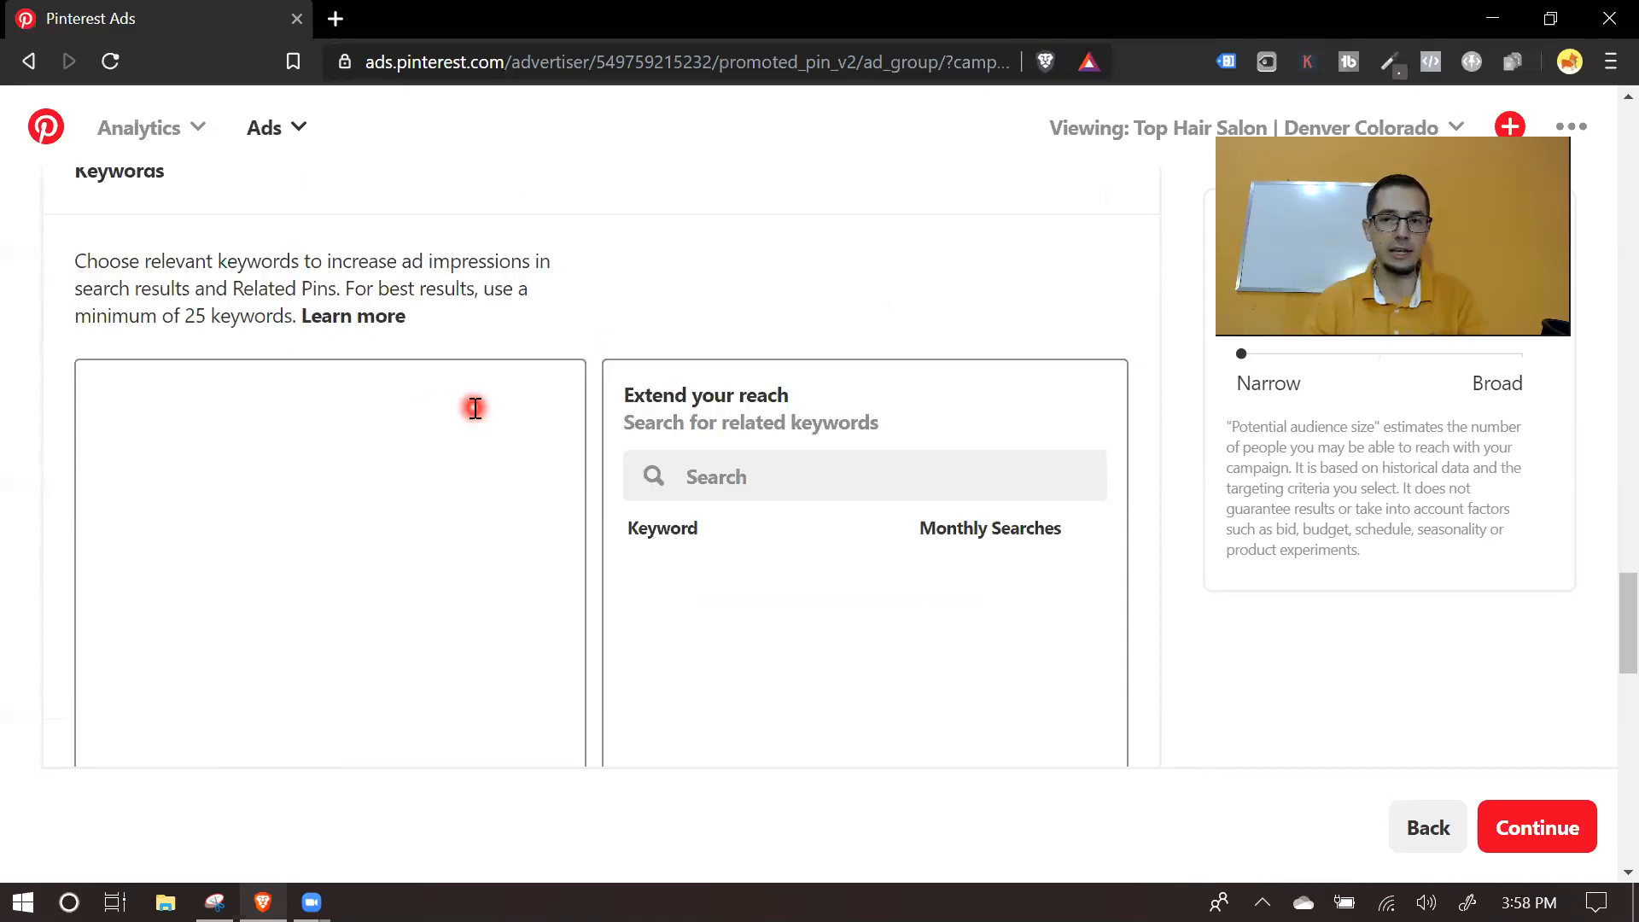
left_click(474, 408)
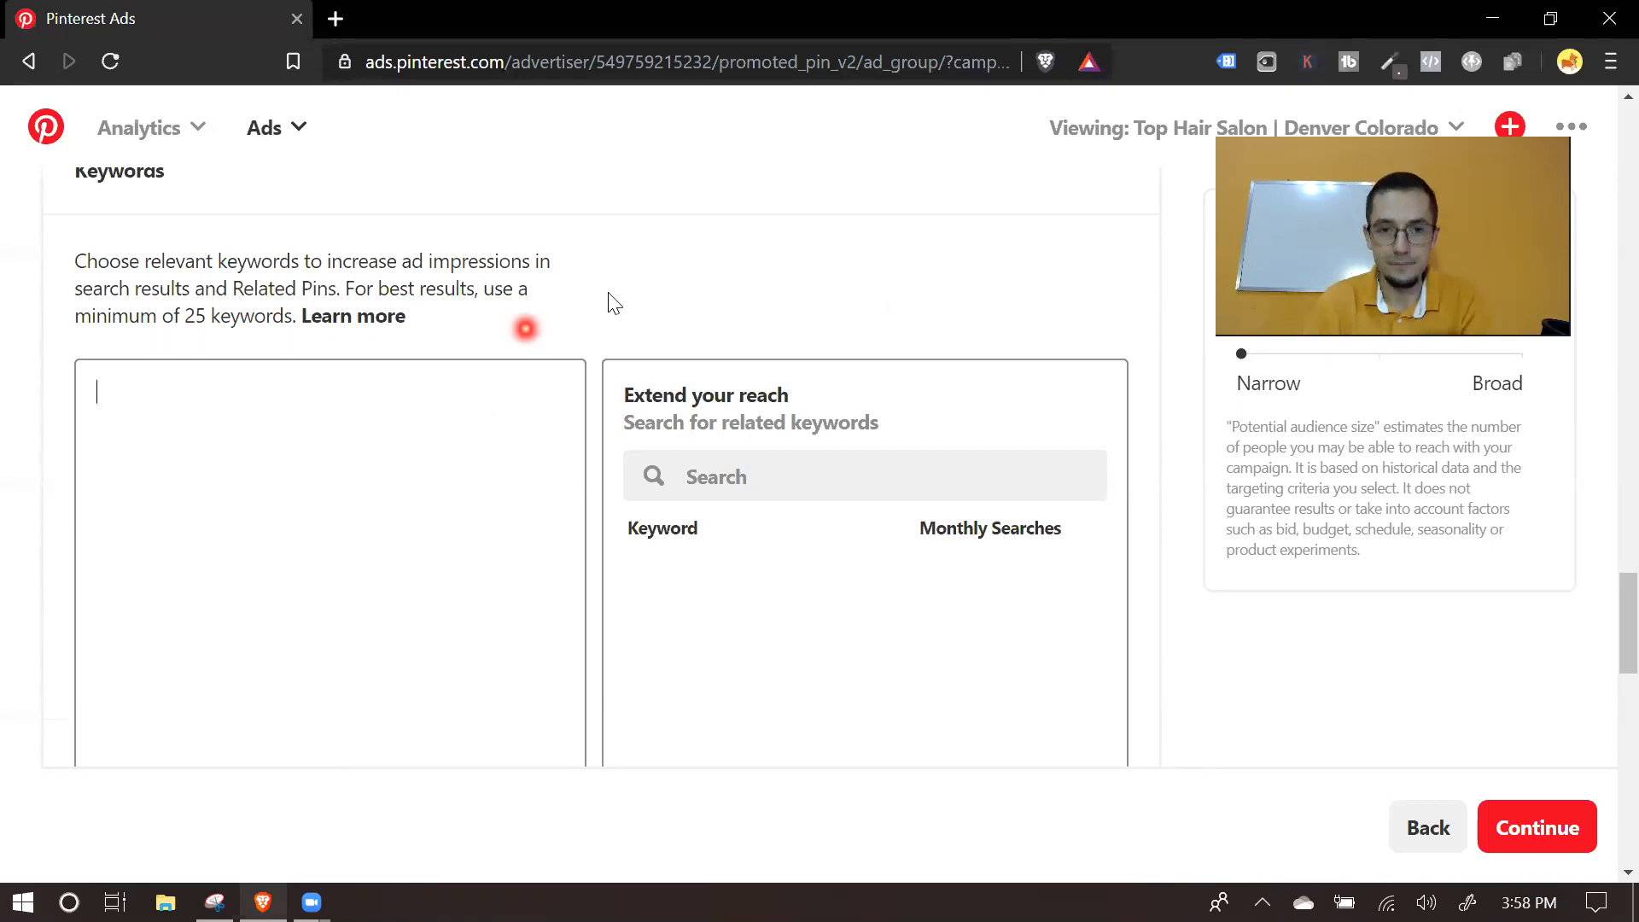
Step: Set the ad group's daily budget to 5.00 under Budget & schedule
scroll(607, 292, "down", 12)
scroll(707, 320, "up", 3)
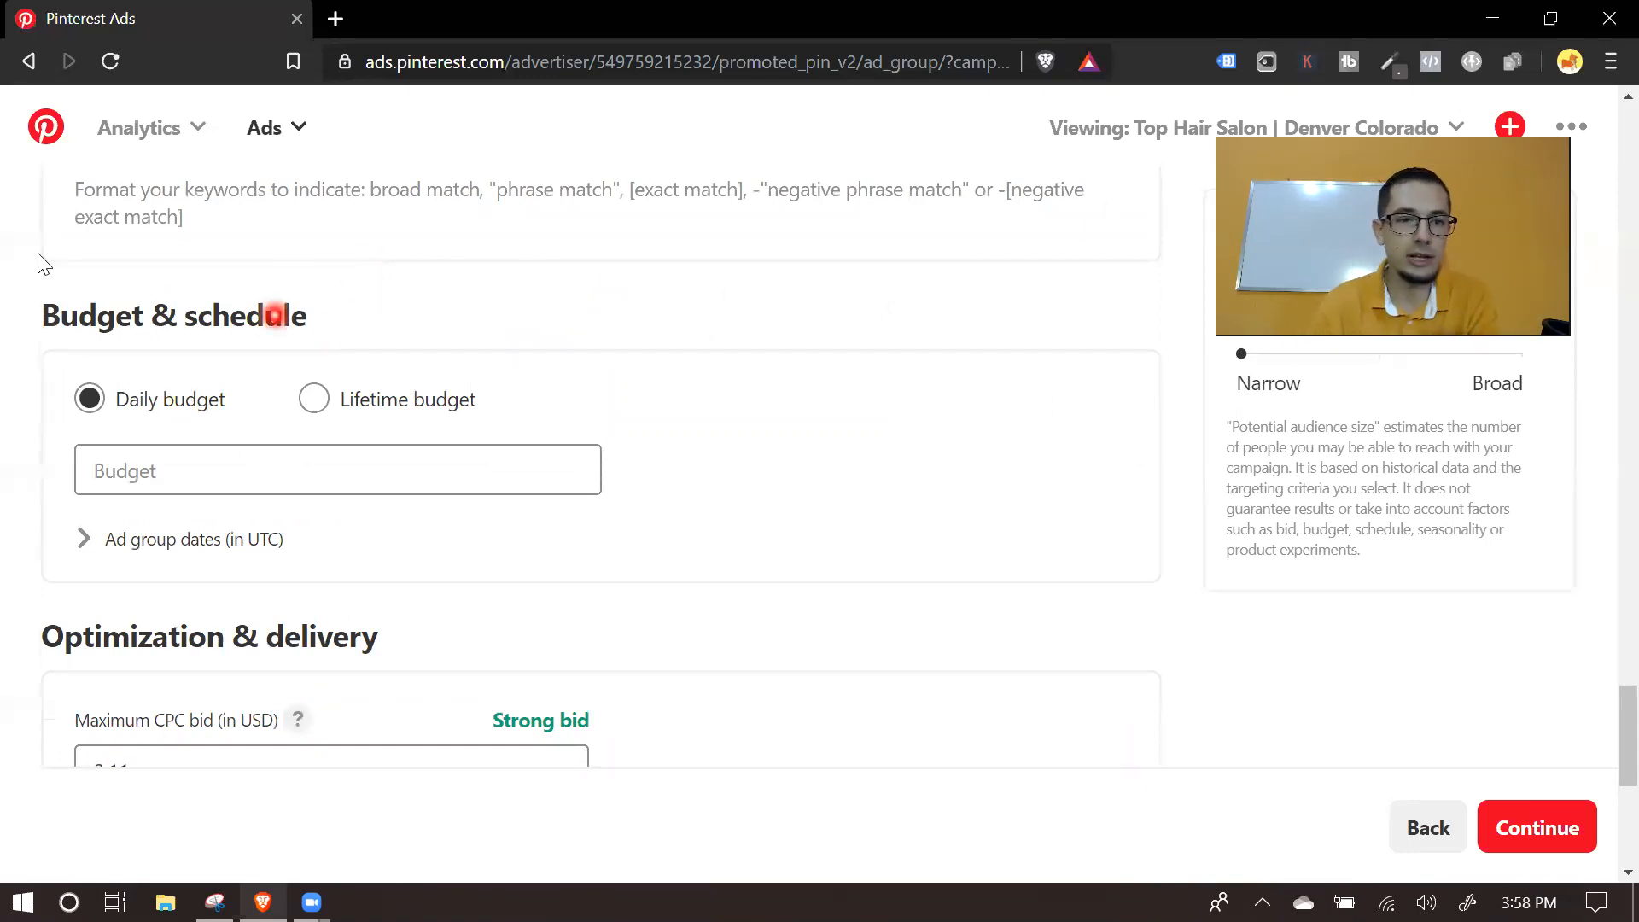
left_click(154, 469)
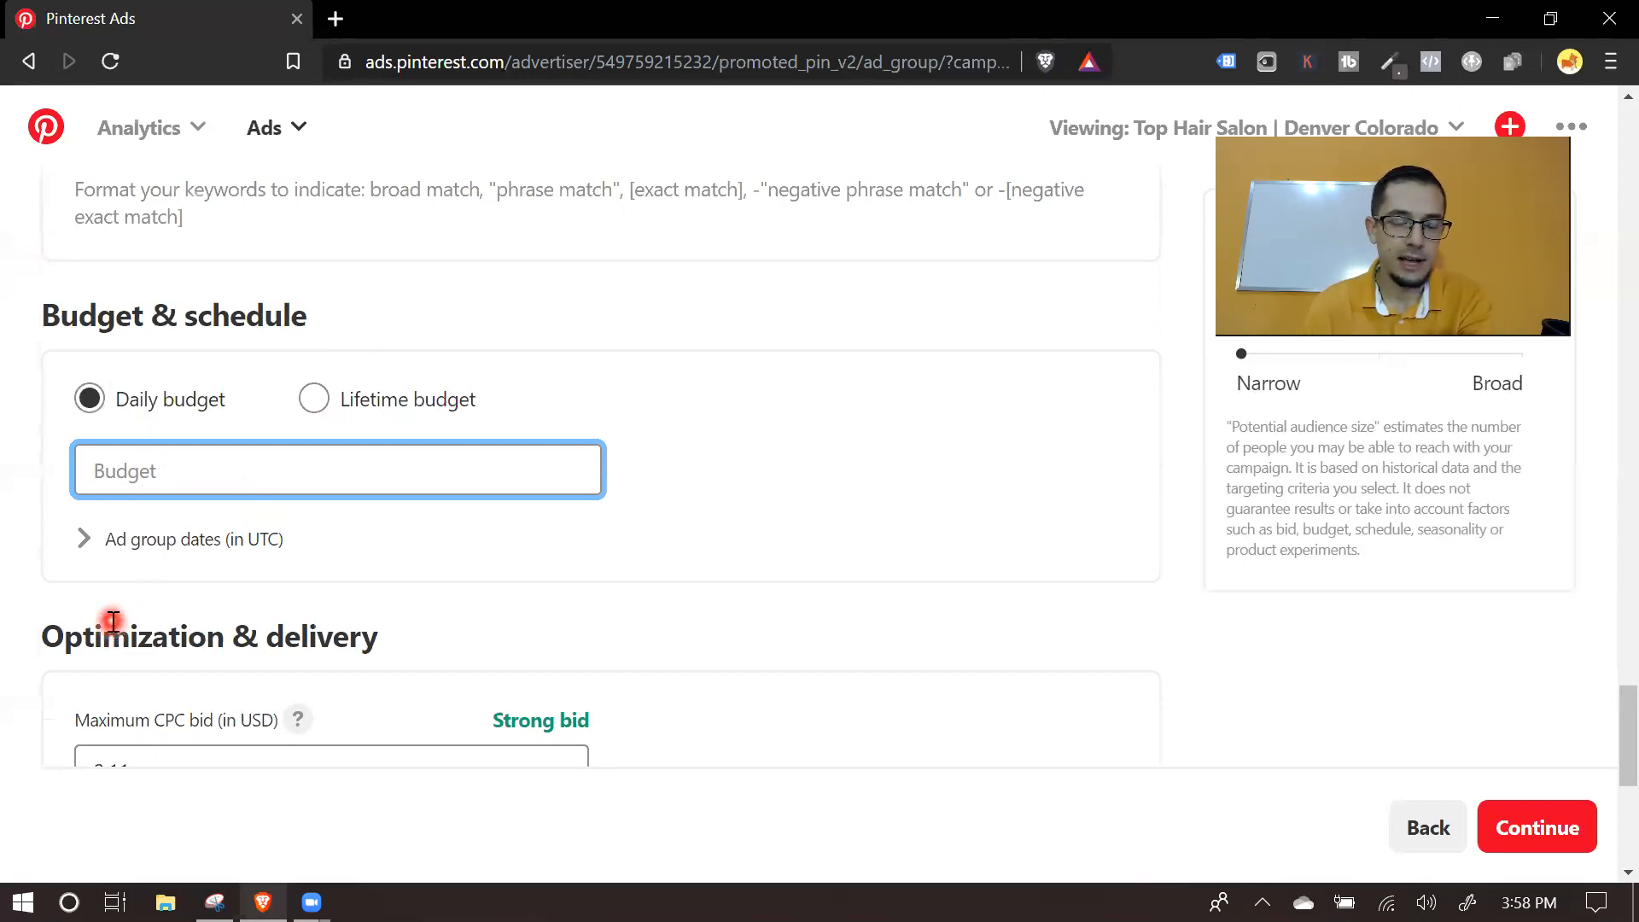
type("5")
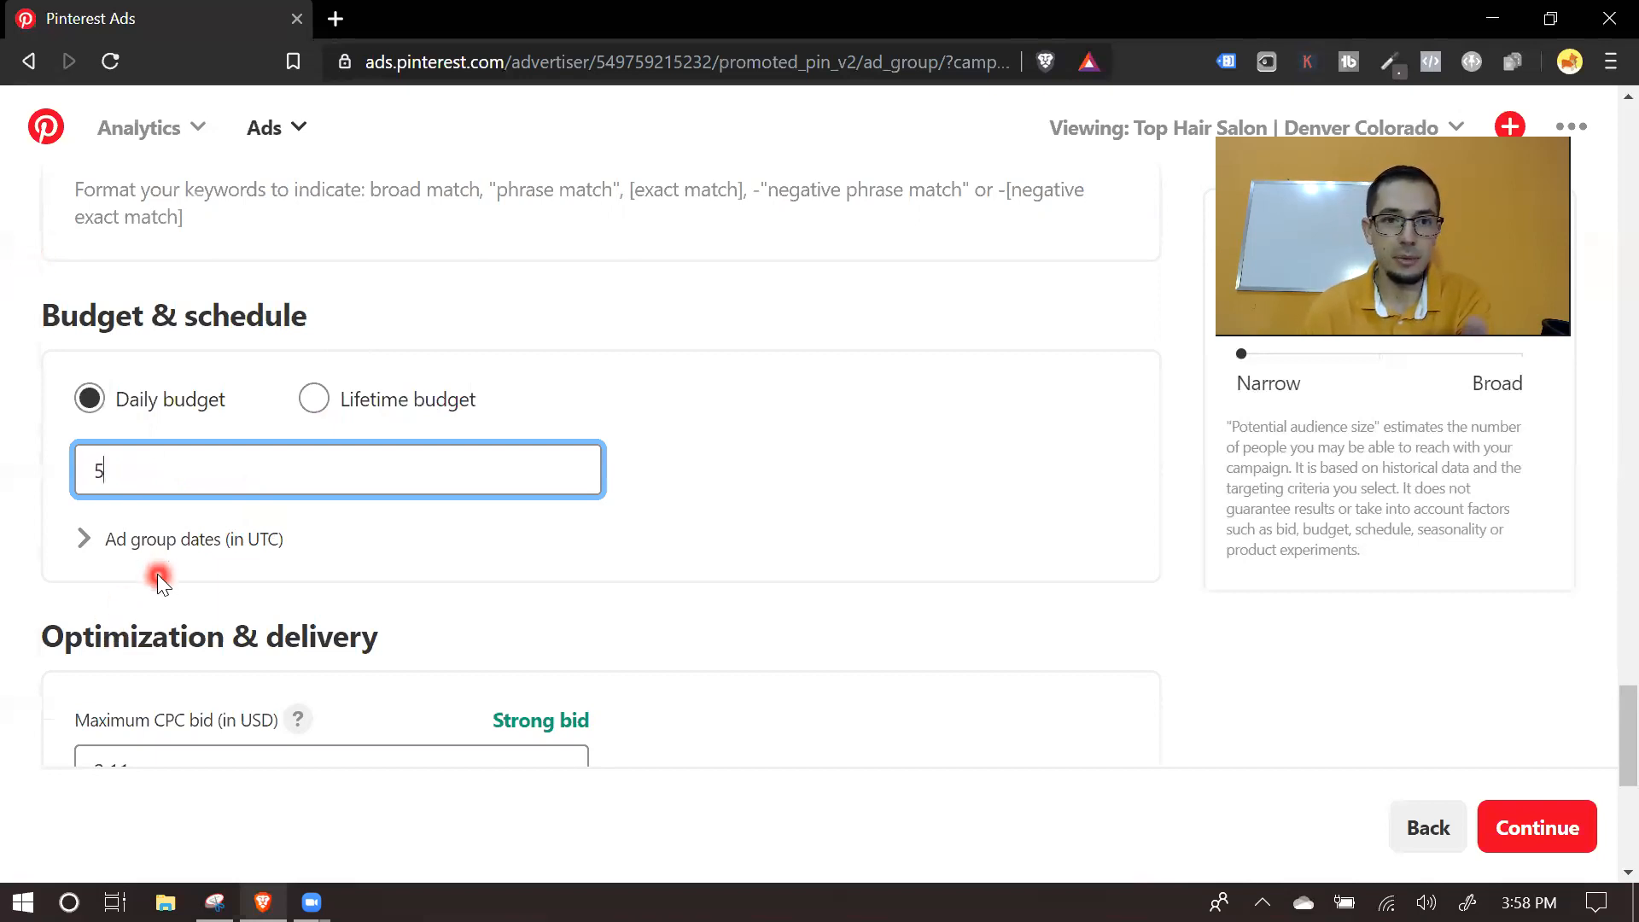
left_click(778, 495)
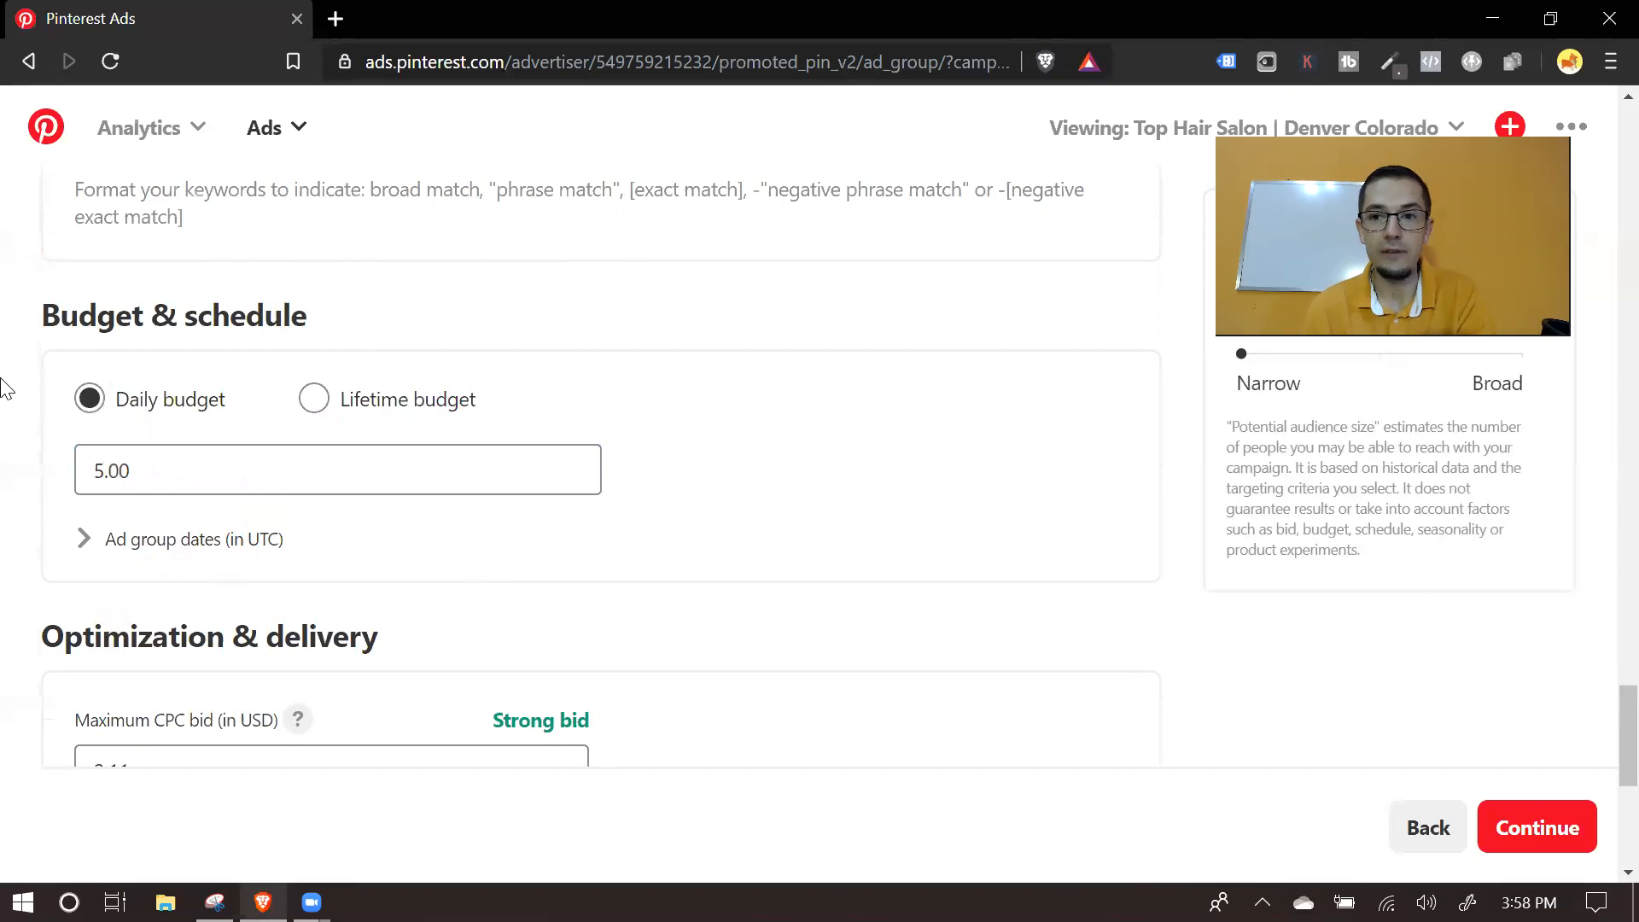
left_click(159, 403)
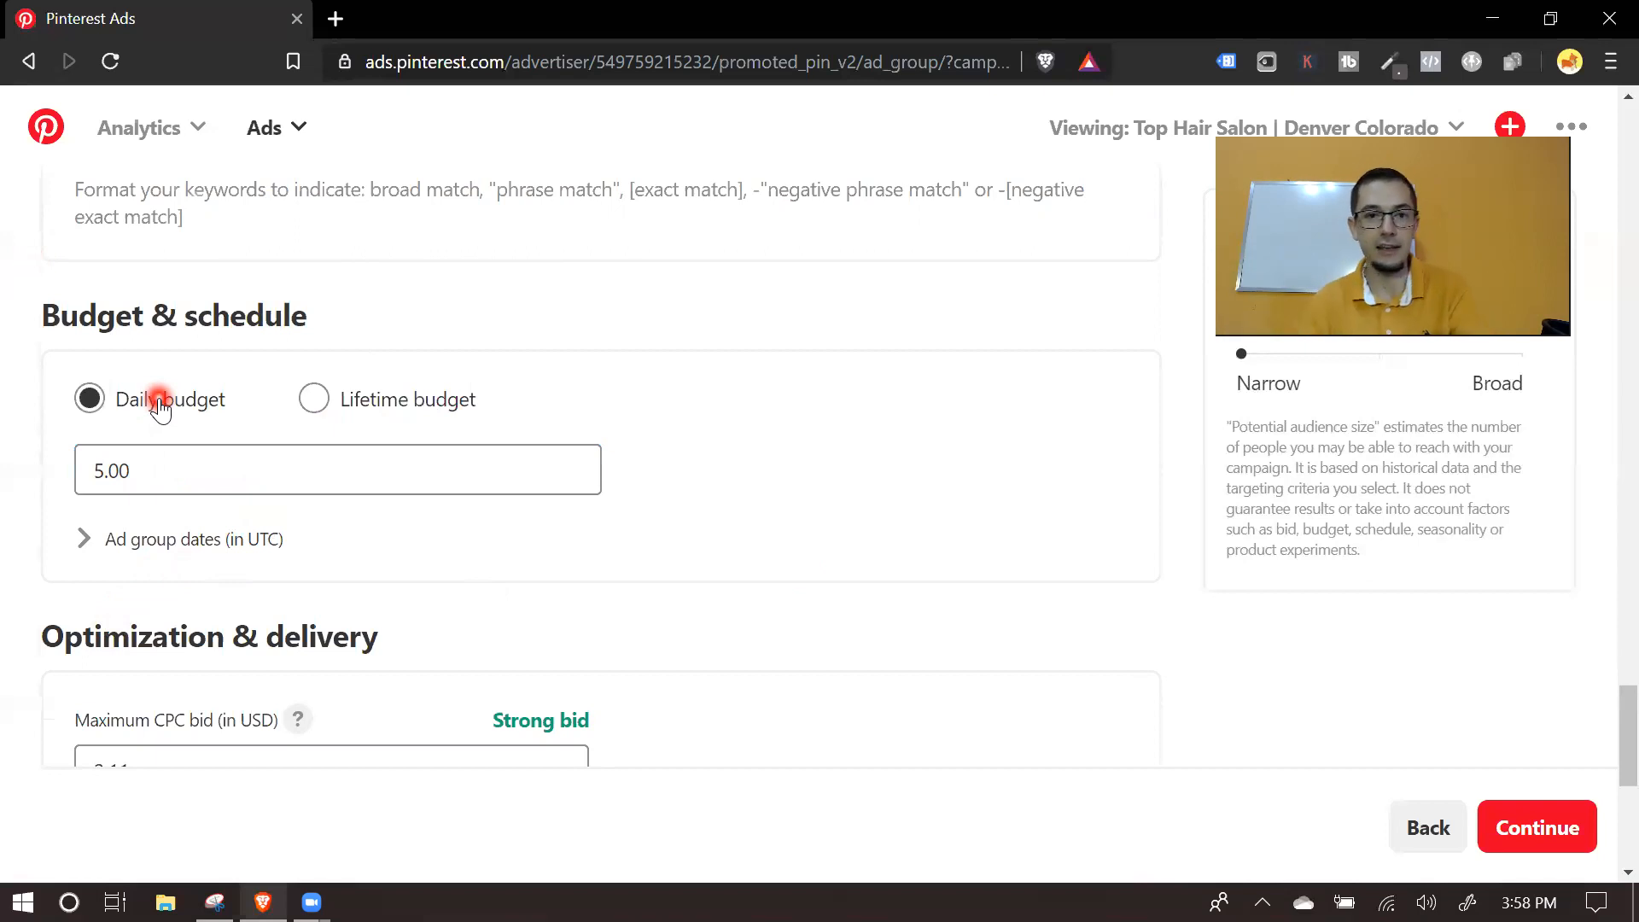
scroll(729, 392, "up", 5)
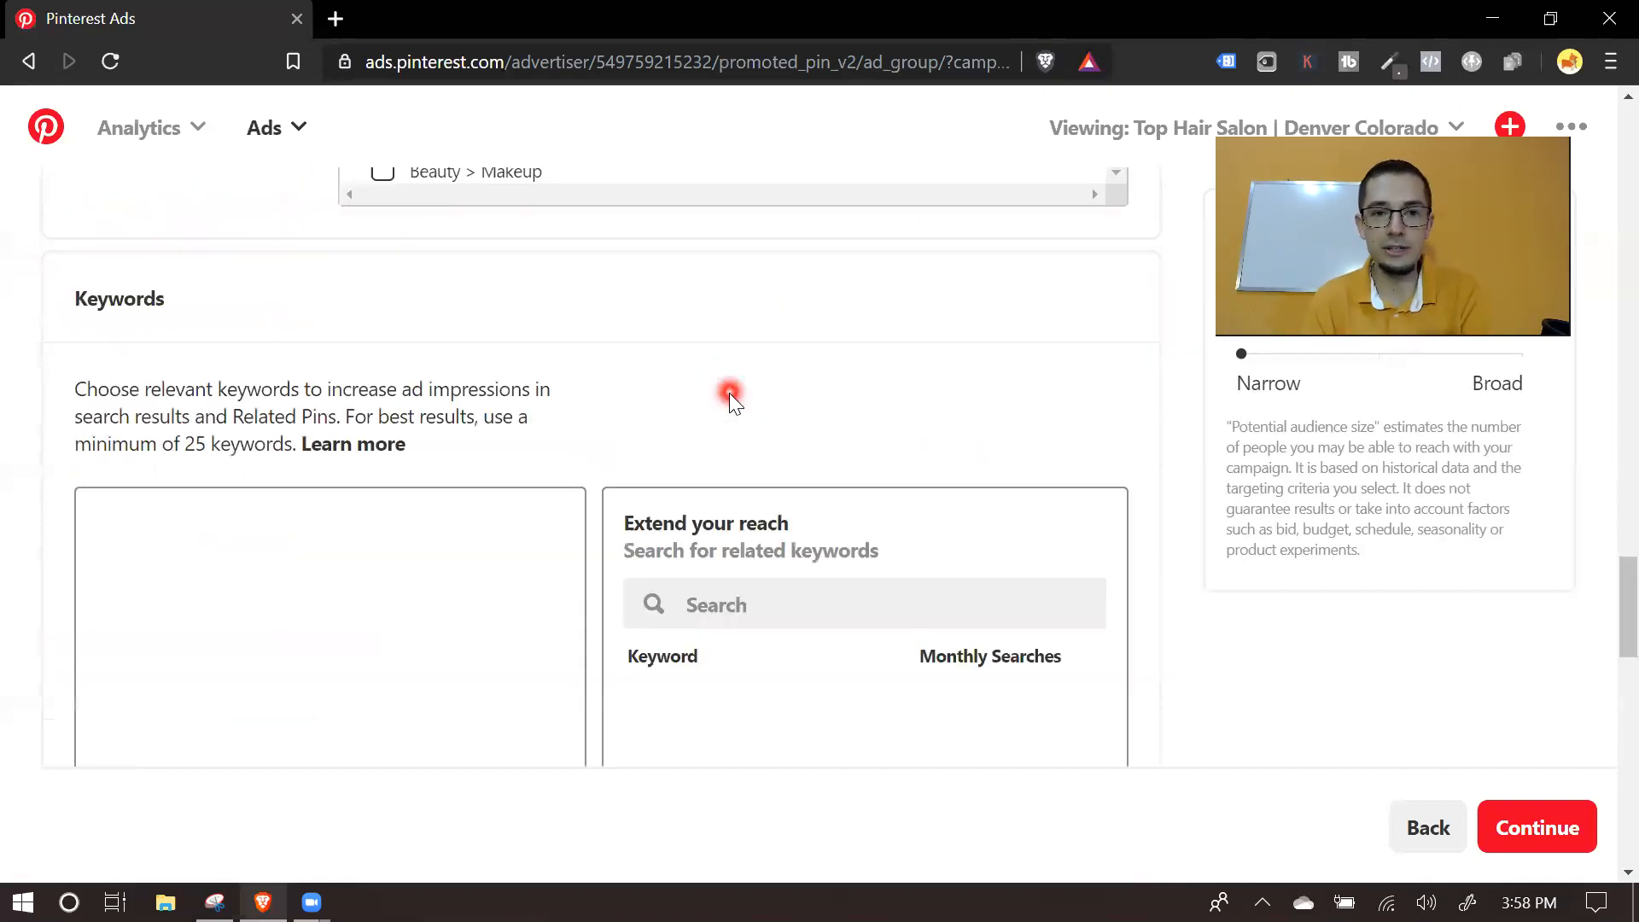
Step: Compare the hair interests chosen under Add interests with the Keywords section and its related keyword search
scroll(728, 393, "up", 7)
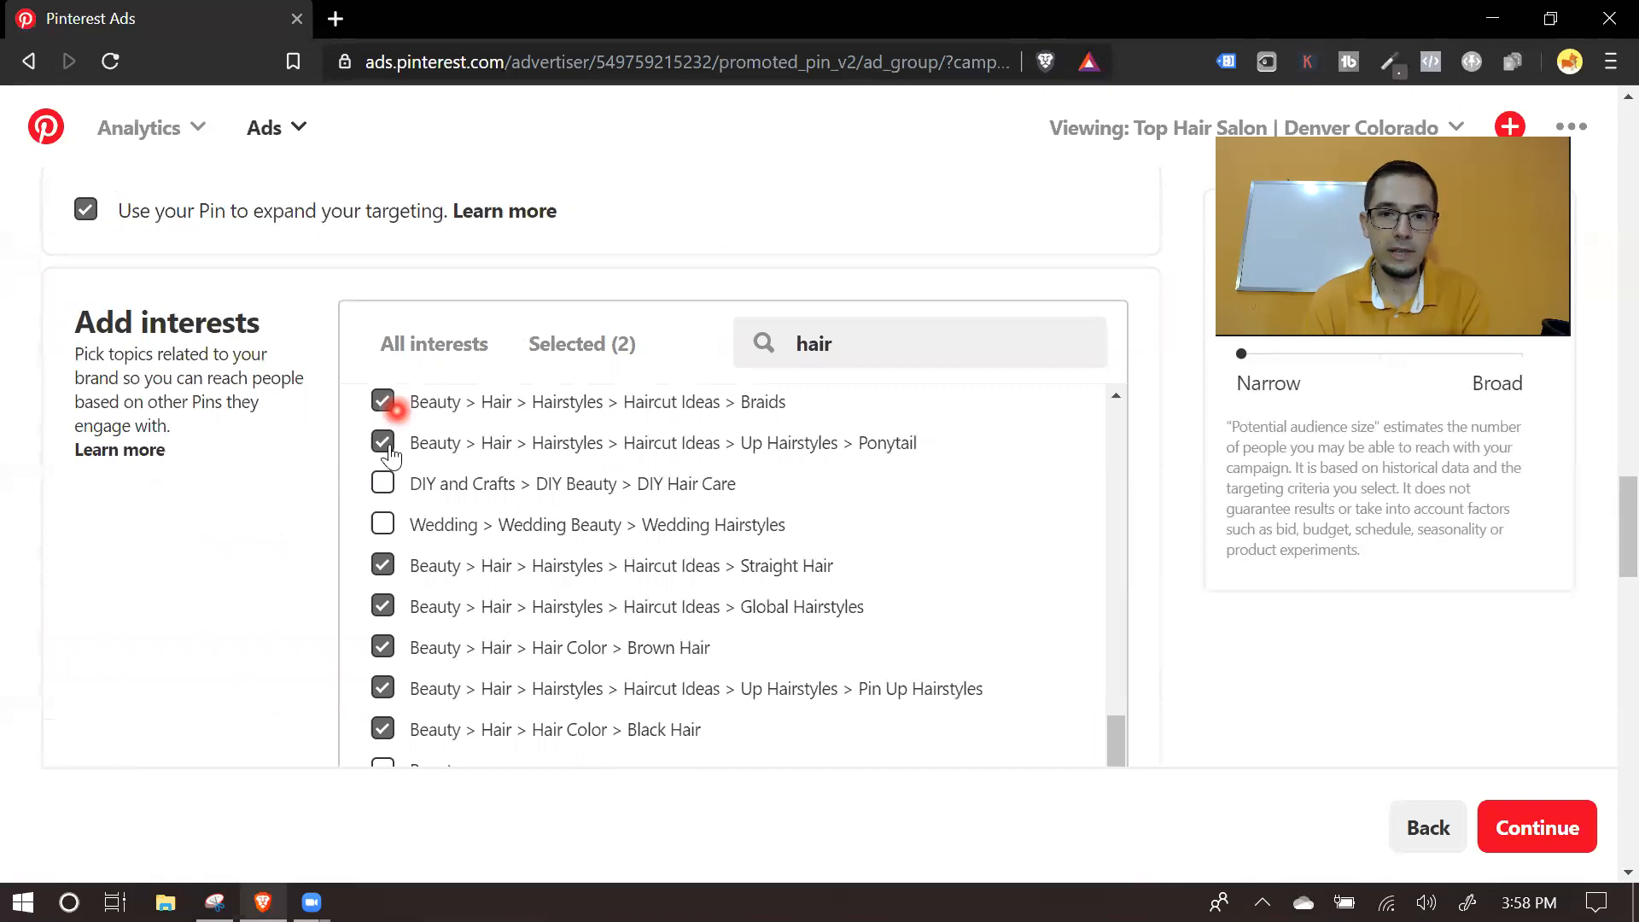
scroll(392, 457, "down", 8)
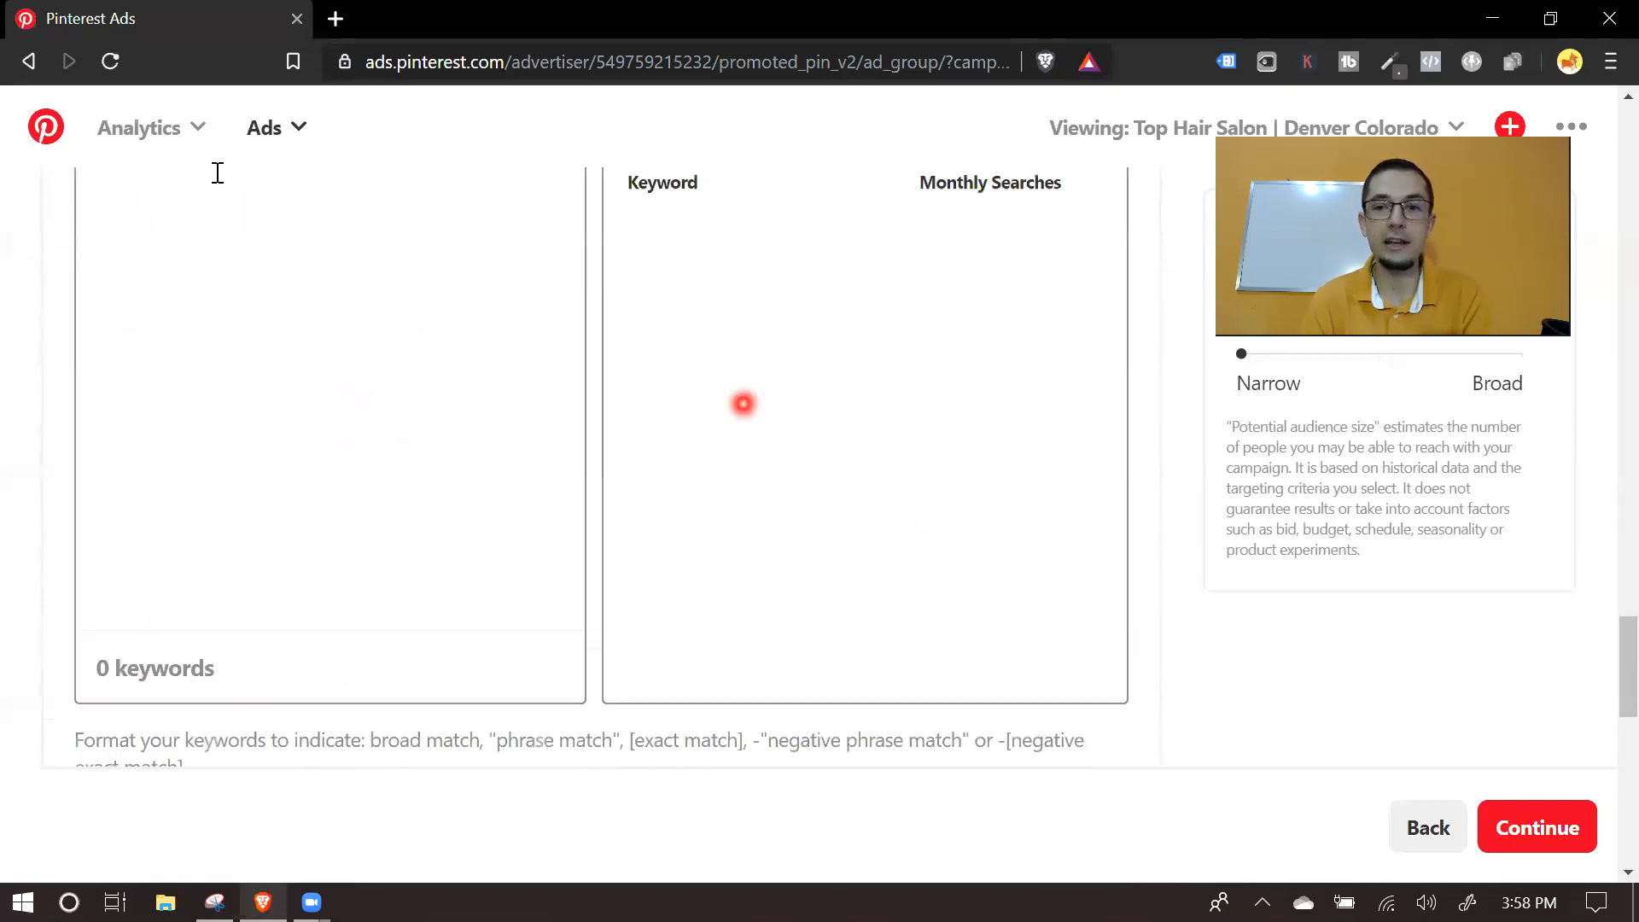
scroll(743, 403, "down", 5)
scroll(951, 450, "up", 5)
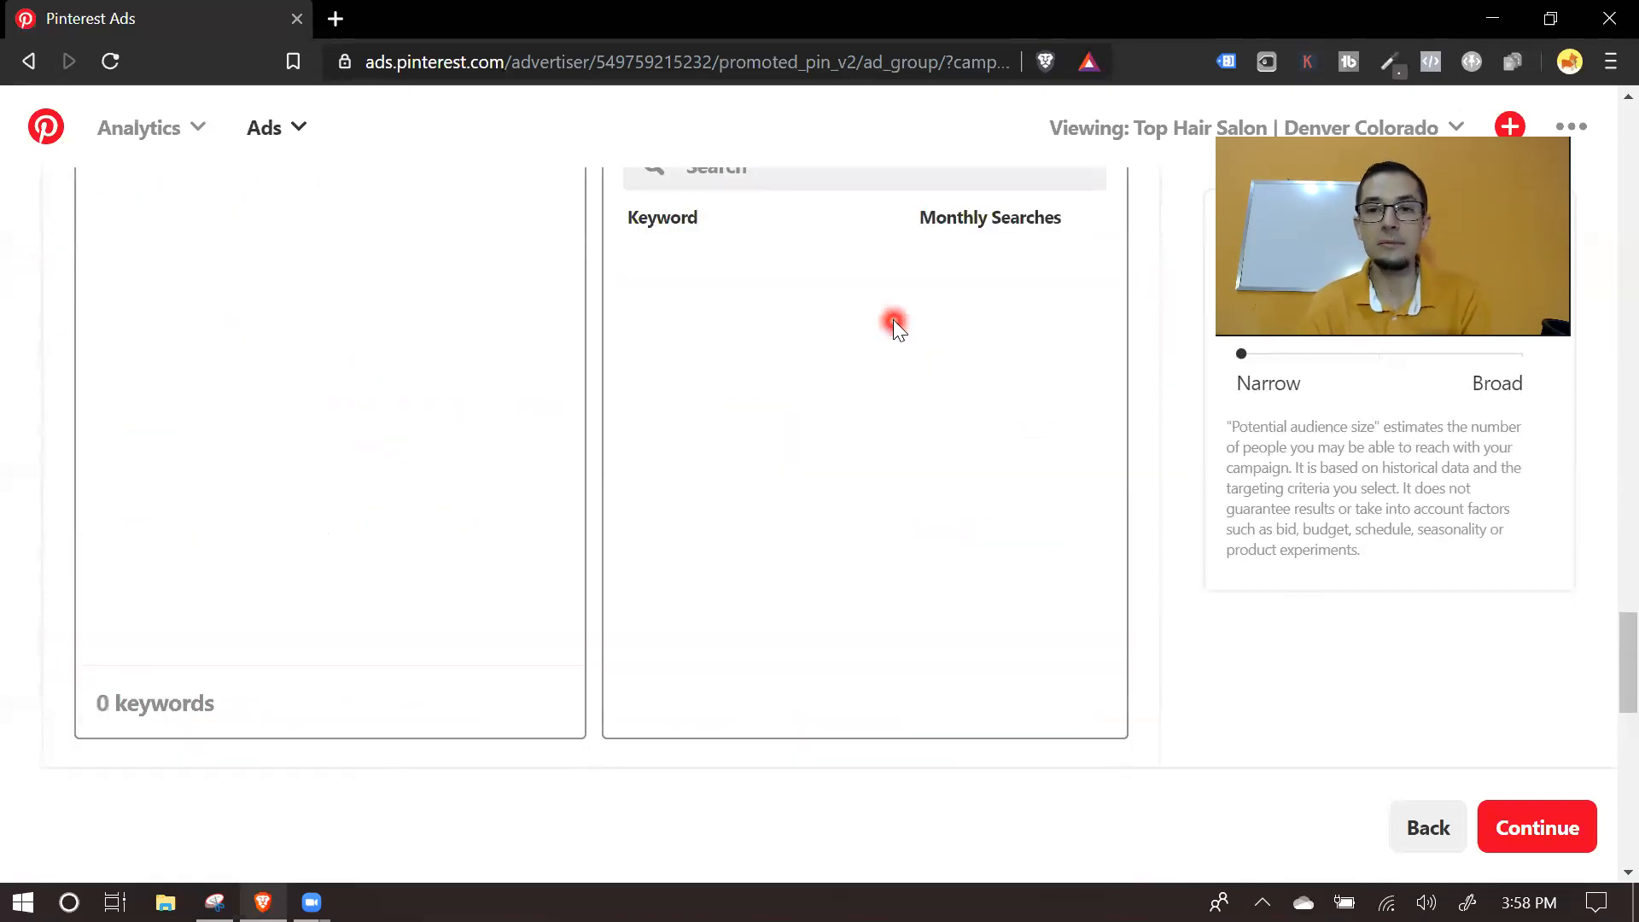
scroll(892, 319, "up", 3)
scroll(892, 319, "up", 6)
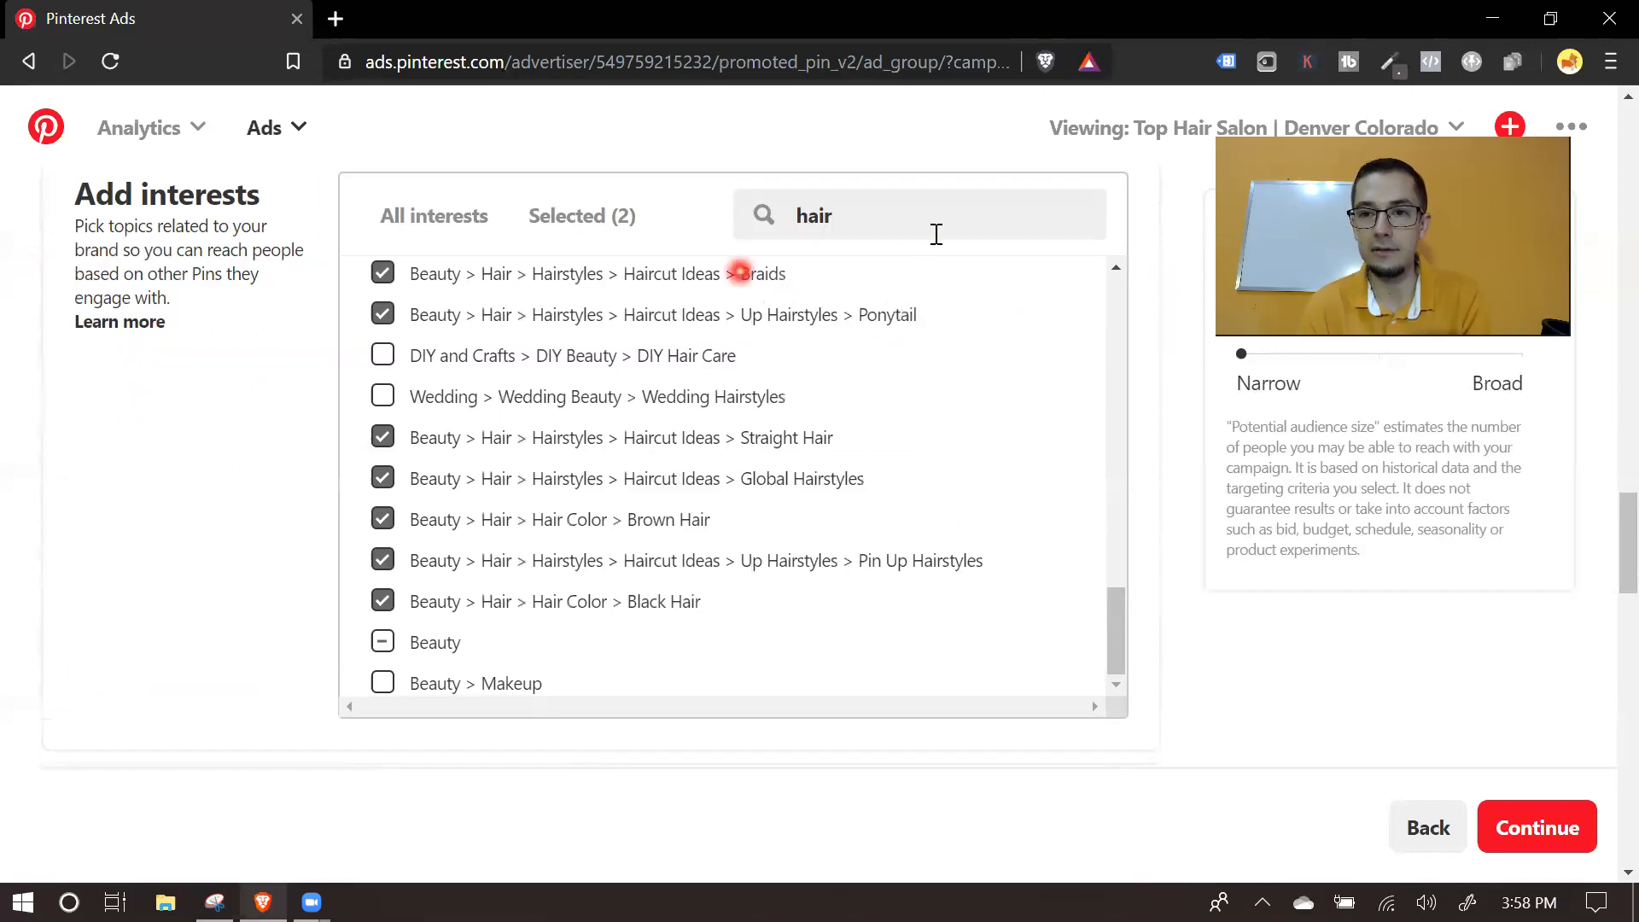
scroll(939, 273, "down", 3)
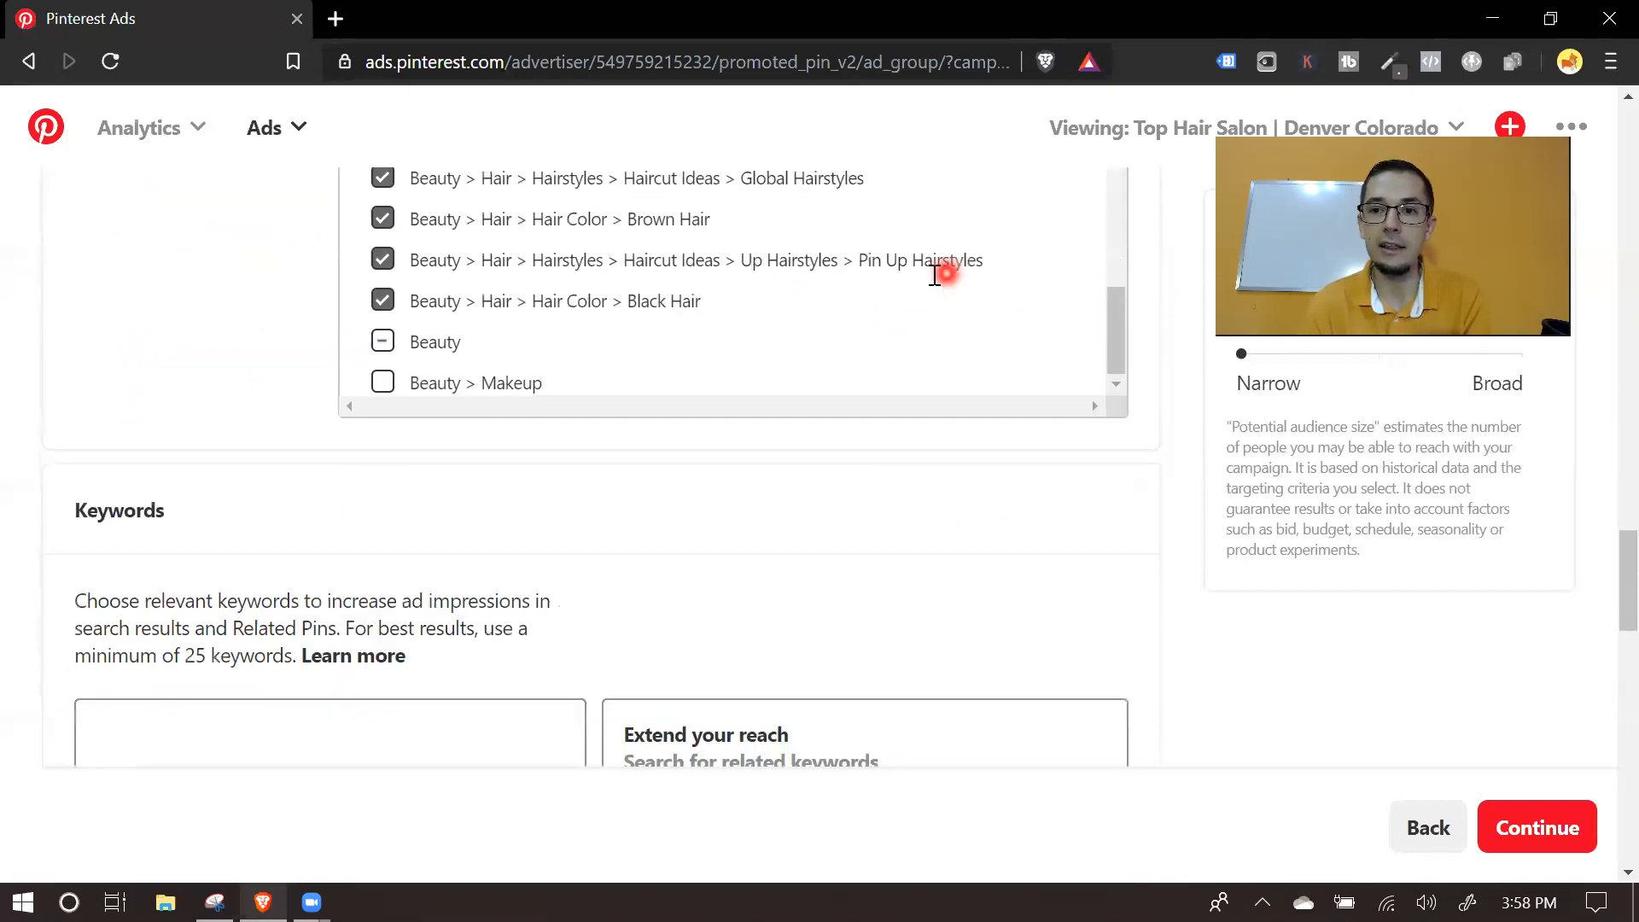
scroll(495, 346, "down", 6)
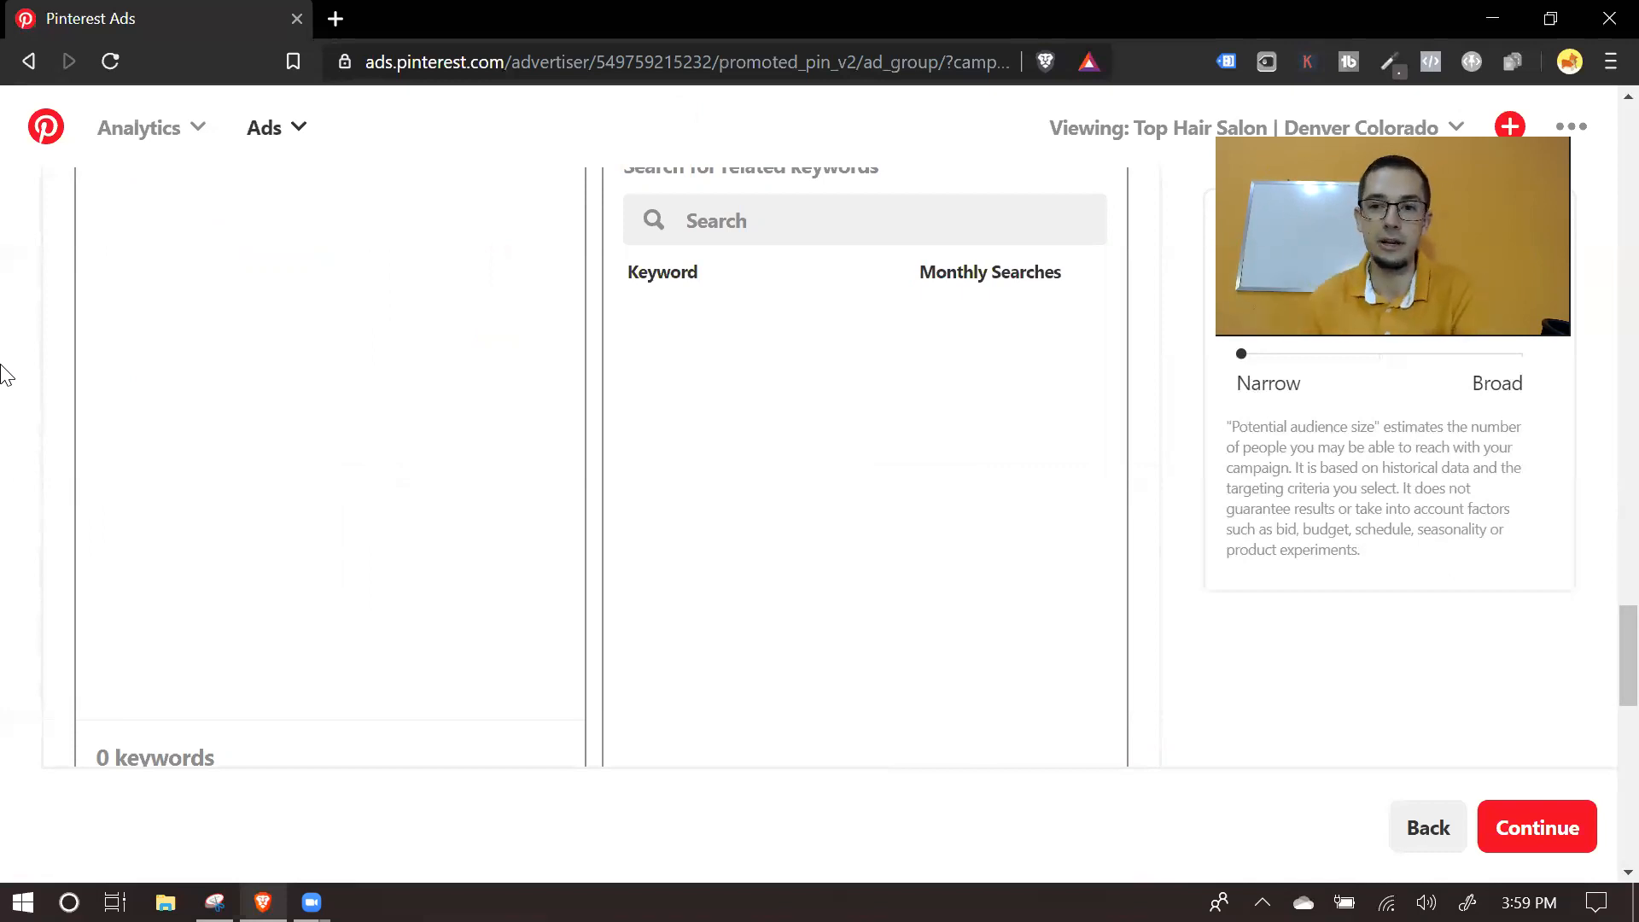
Step: Set the ad group's maximum CPC bid to 1.80 USD under Optimization & delivery
scroll(4, 188, "down", 5)
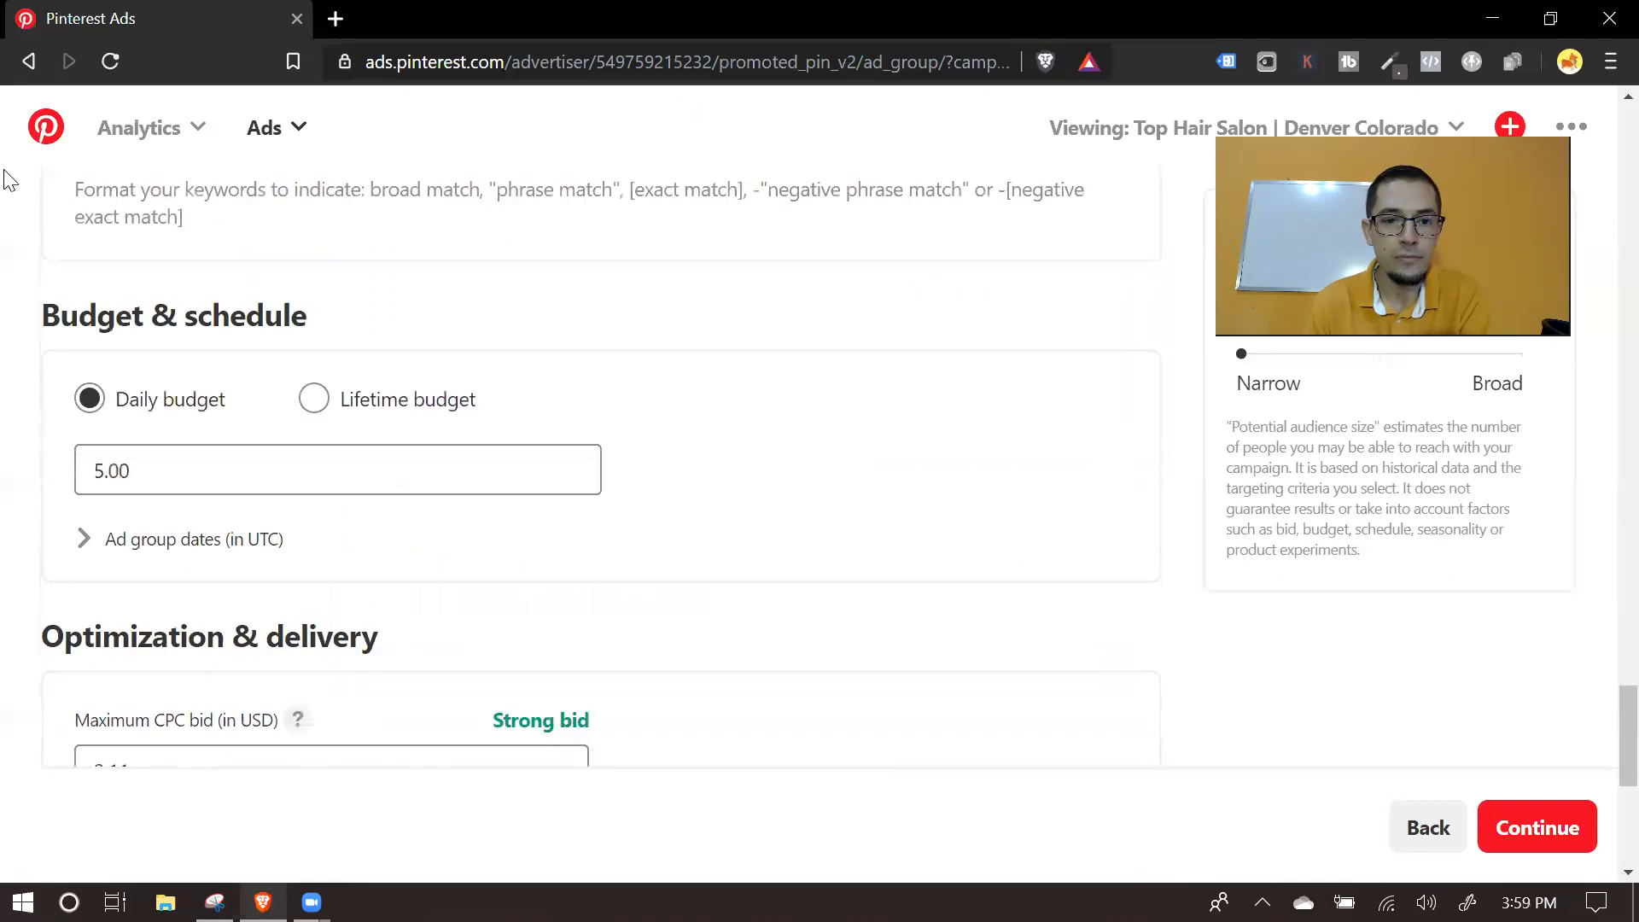
scroll(4, 128, "up", 1)
scroll(607, 475, "down", 4)
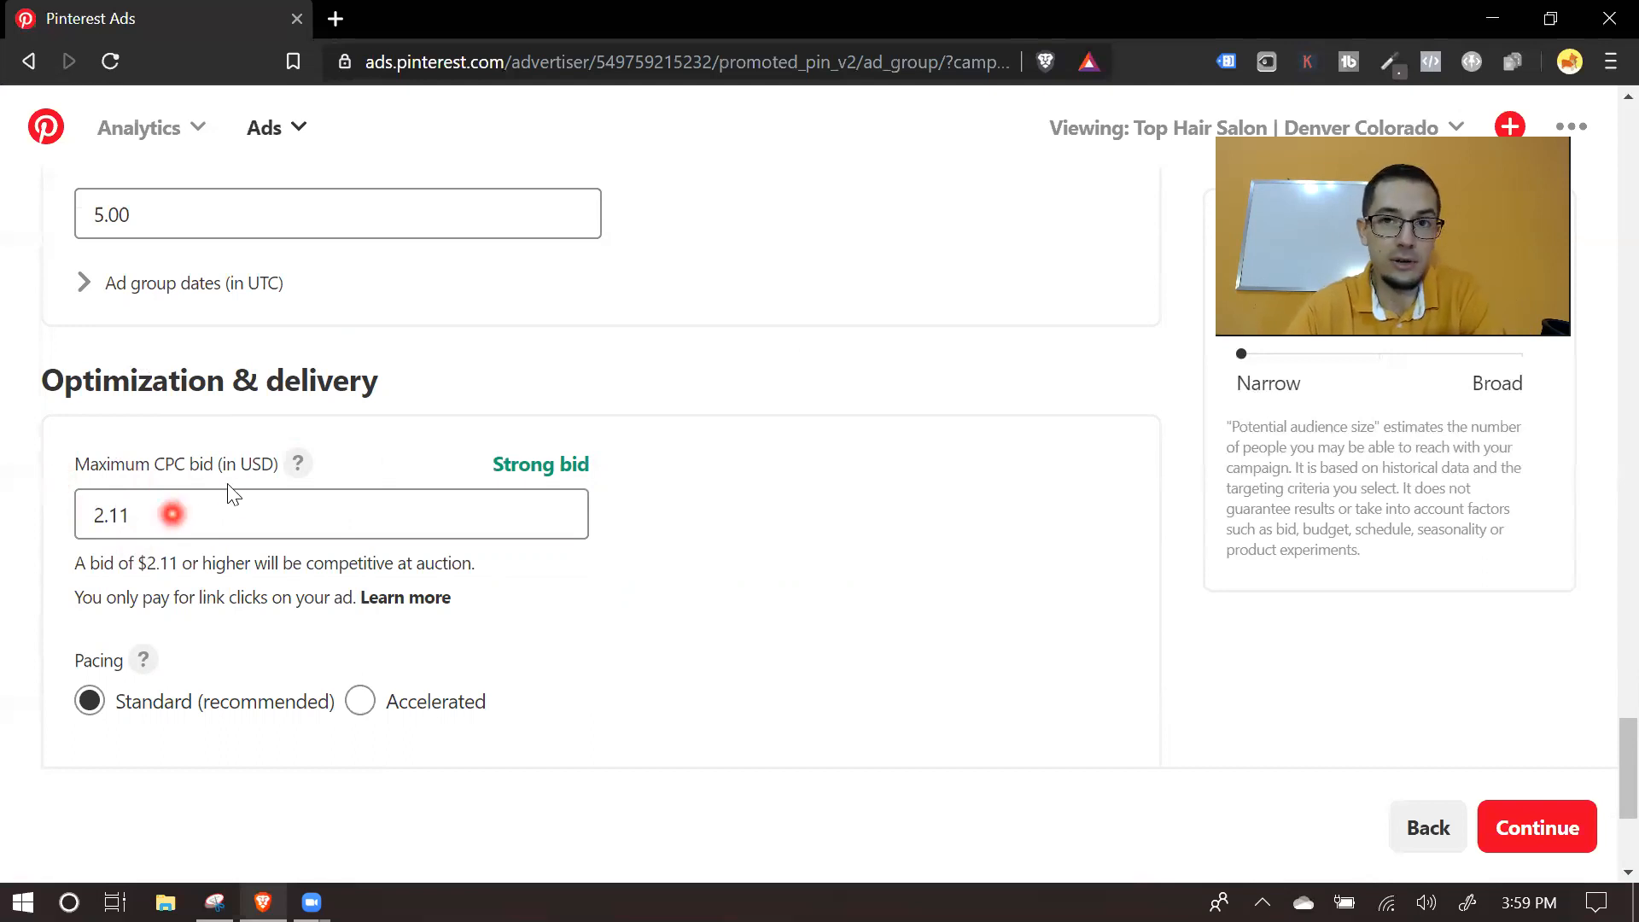
left_click_drag(130, 514, 77, 517)
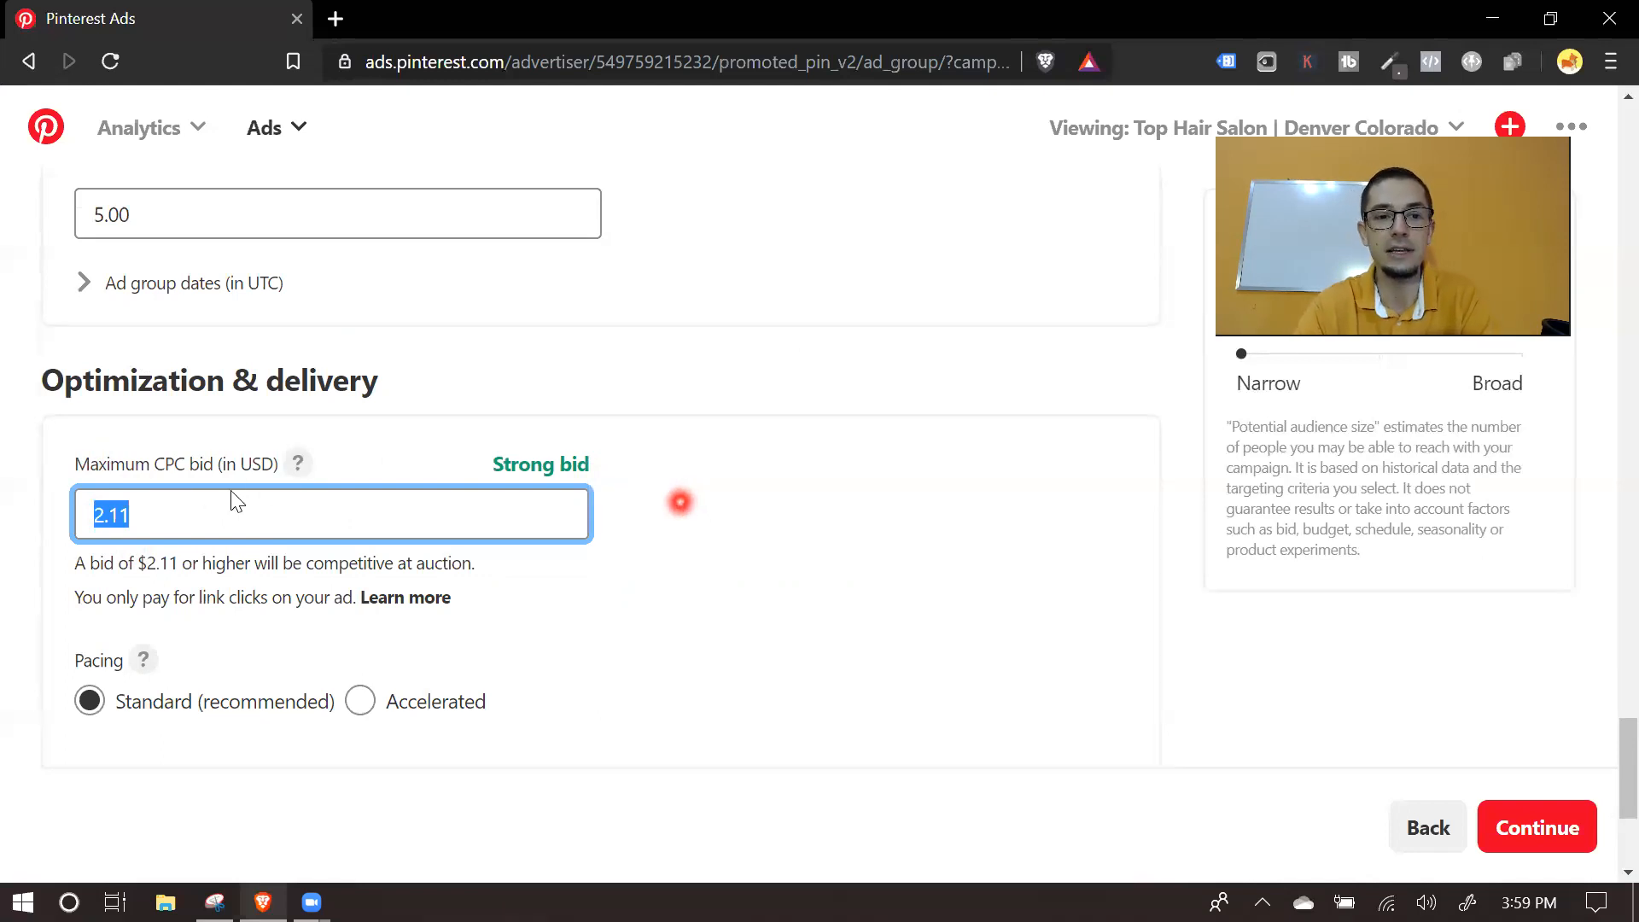
left_click(368, 501)
key("BackSpace")
key("BackSpace")
key("BackSpace")
key("BackSpace")
type("1.80")
left_click(836, 638)
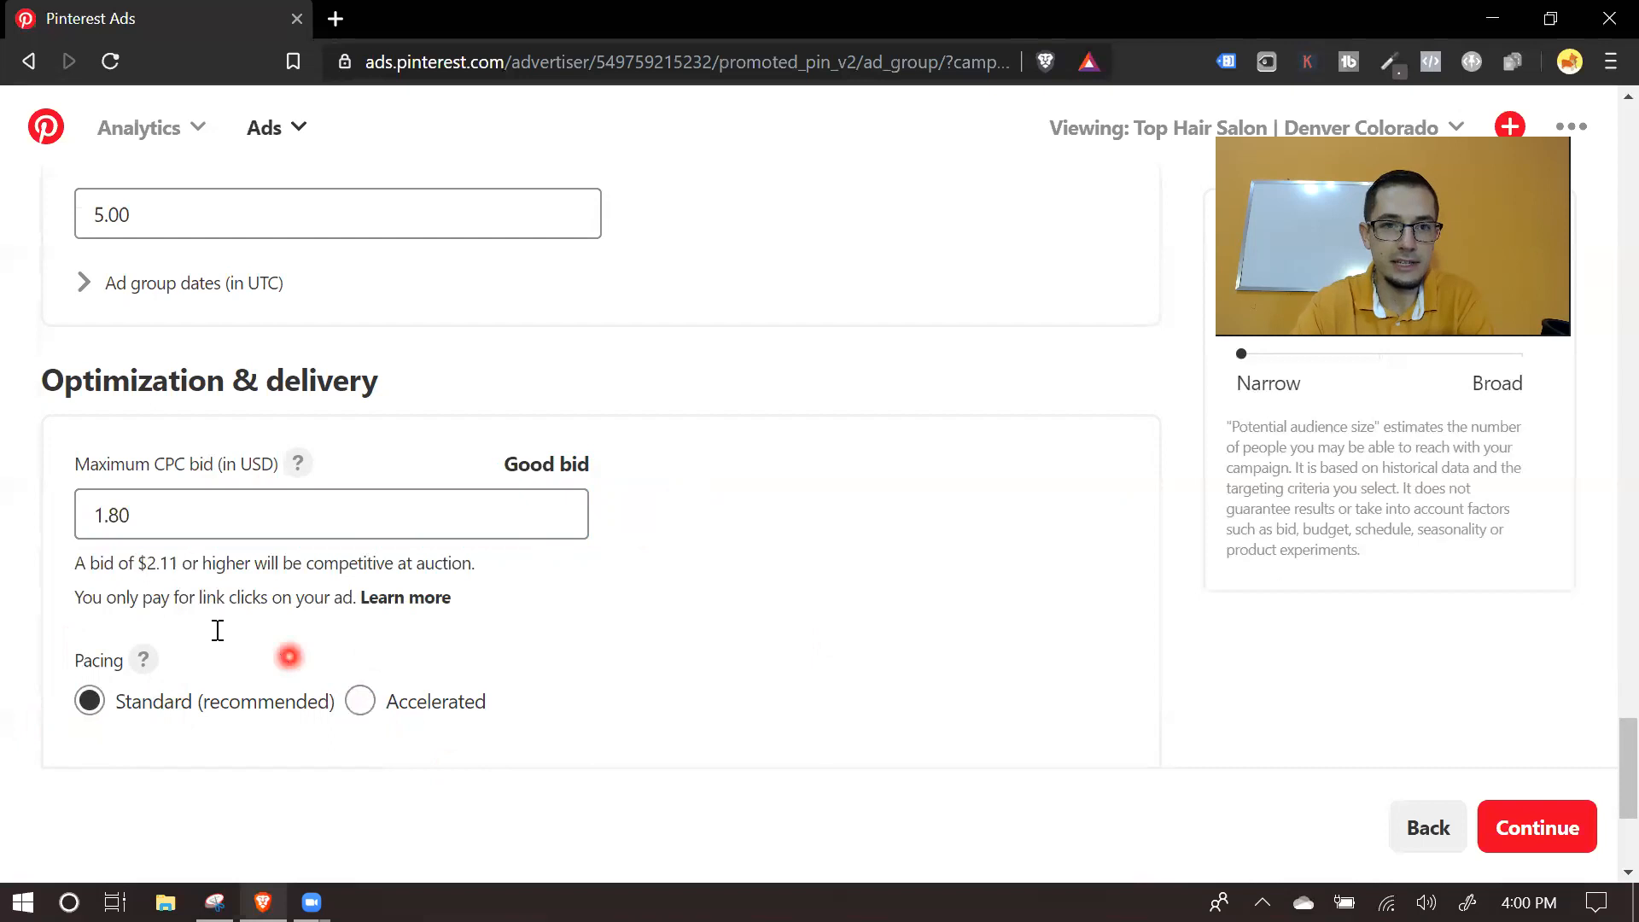
Step: Finish the ad group settings with standard pacing and start creating a new Pin for the ad group
scroll(217, 630, "up", 6)
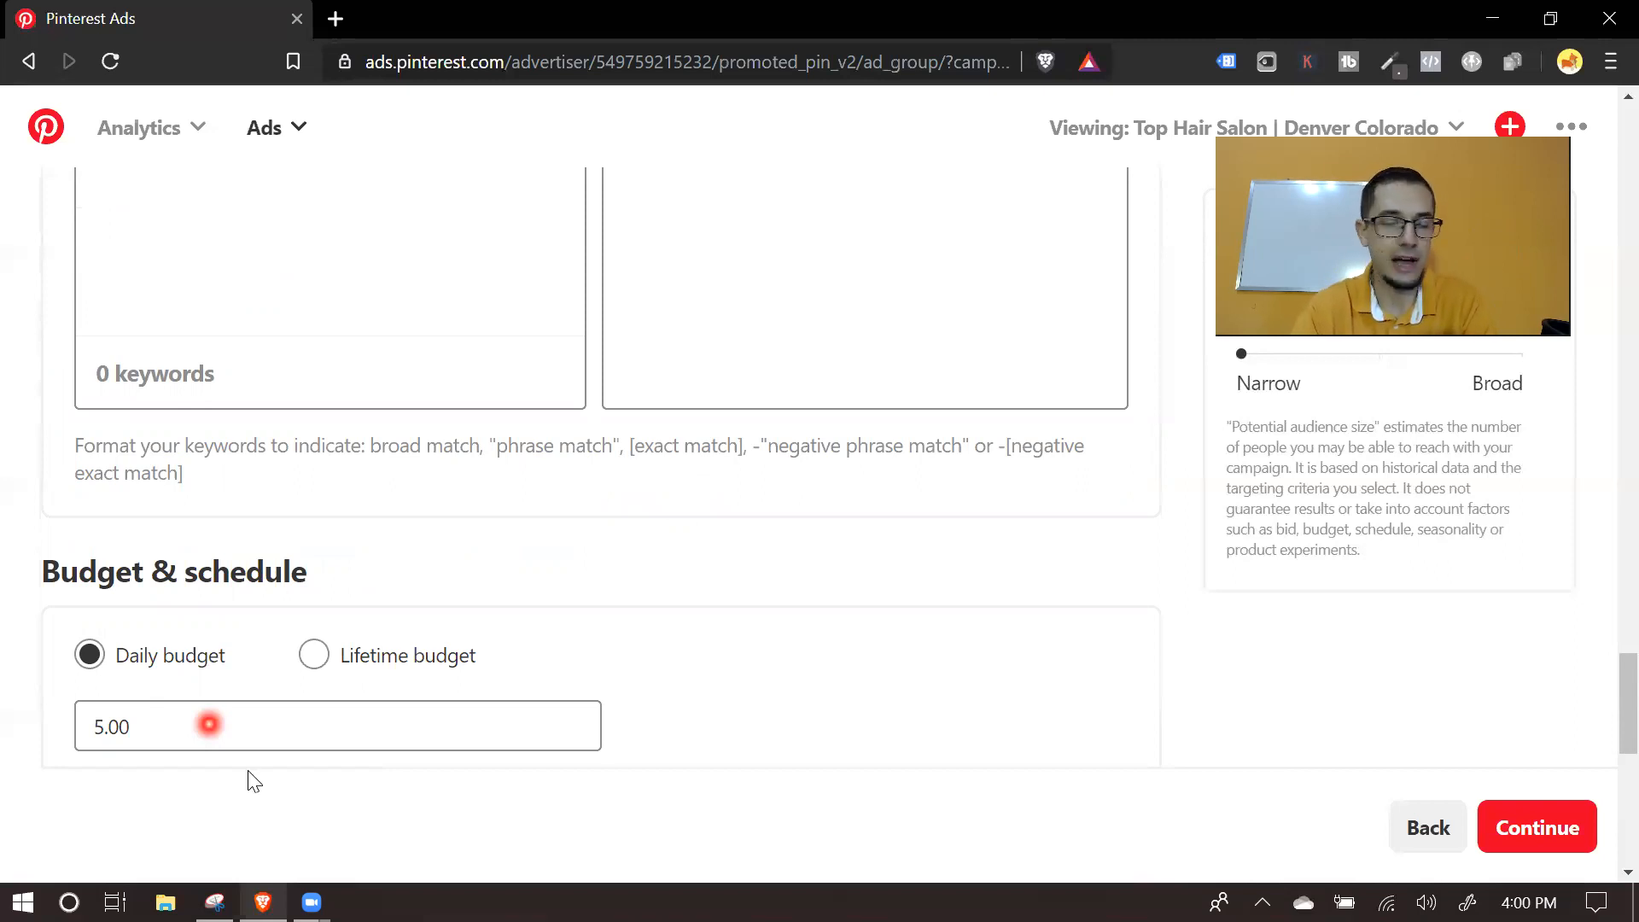
scroll(586, 557, "down", 10)
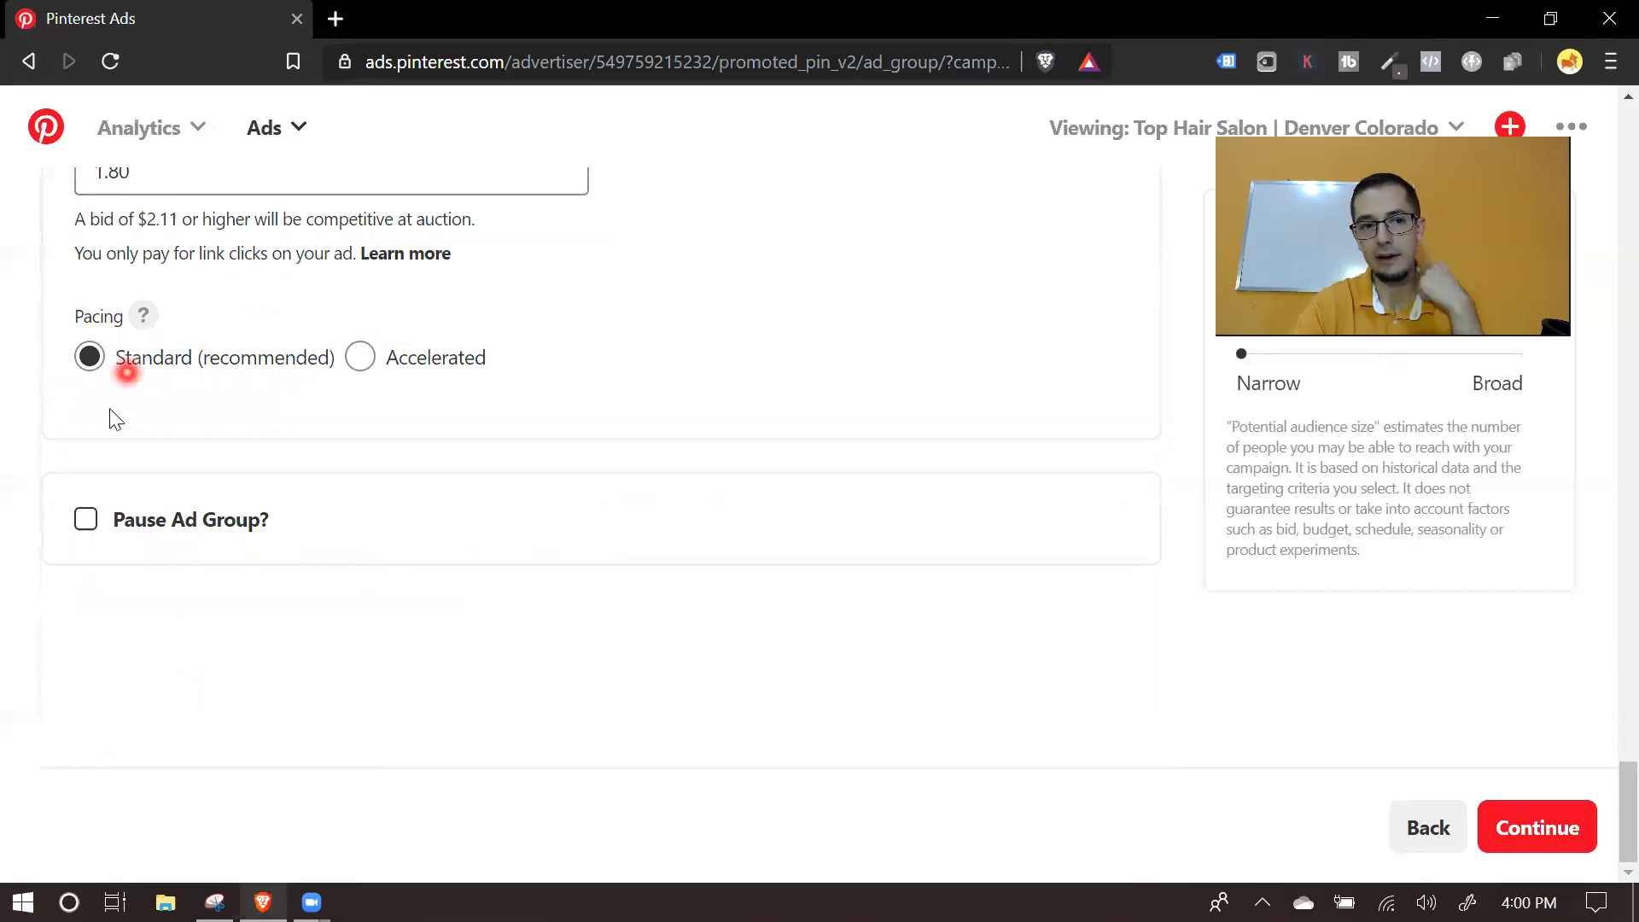
left_click(1572, 845)
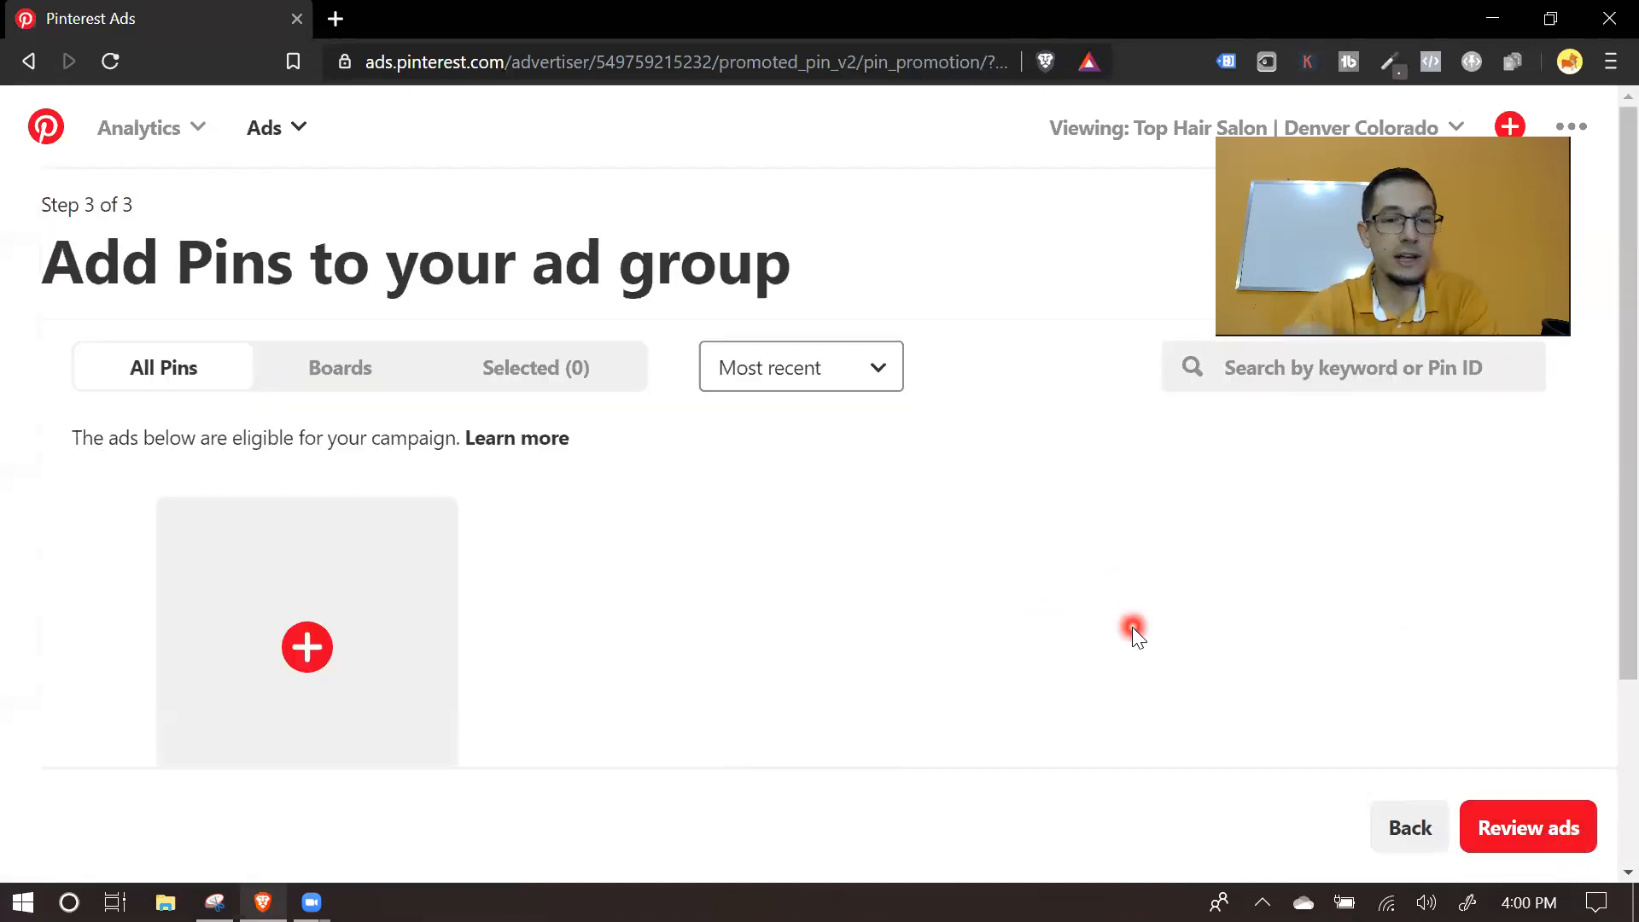
left_click(320, 392)
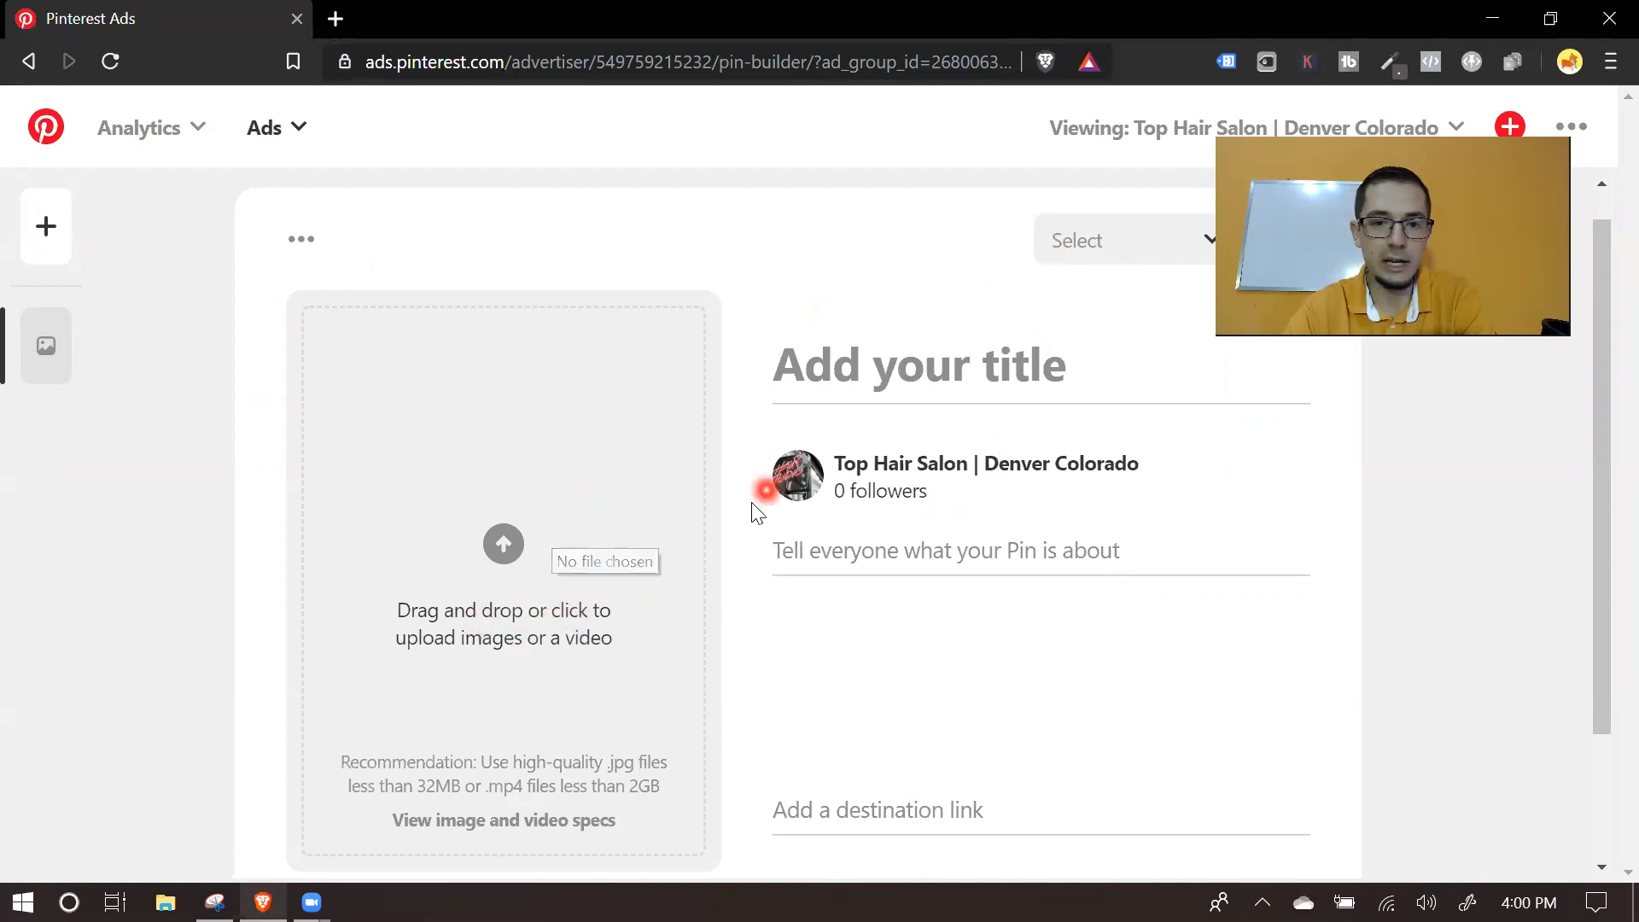
Step: Upload the image kareya-saleh-239146-unsplash from the Downloads folder as the Pin's picture
scroll(764, 512, "down", 2)
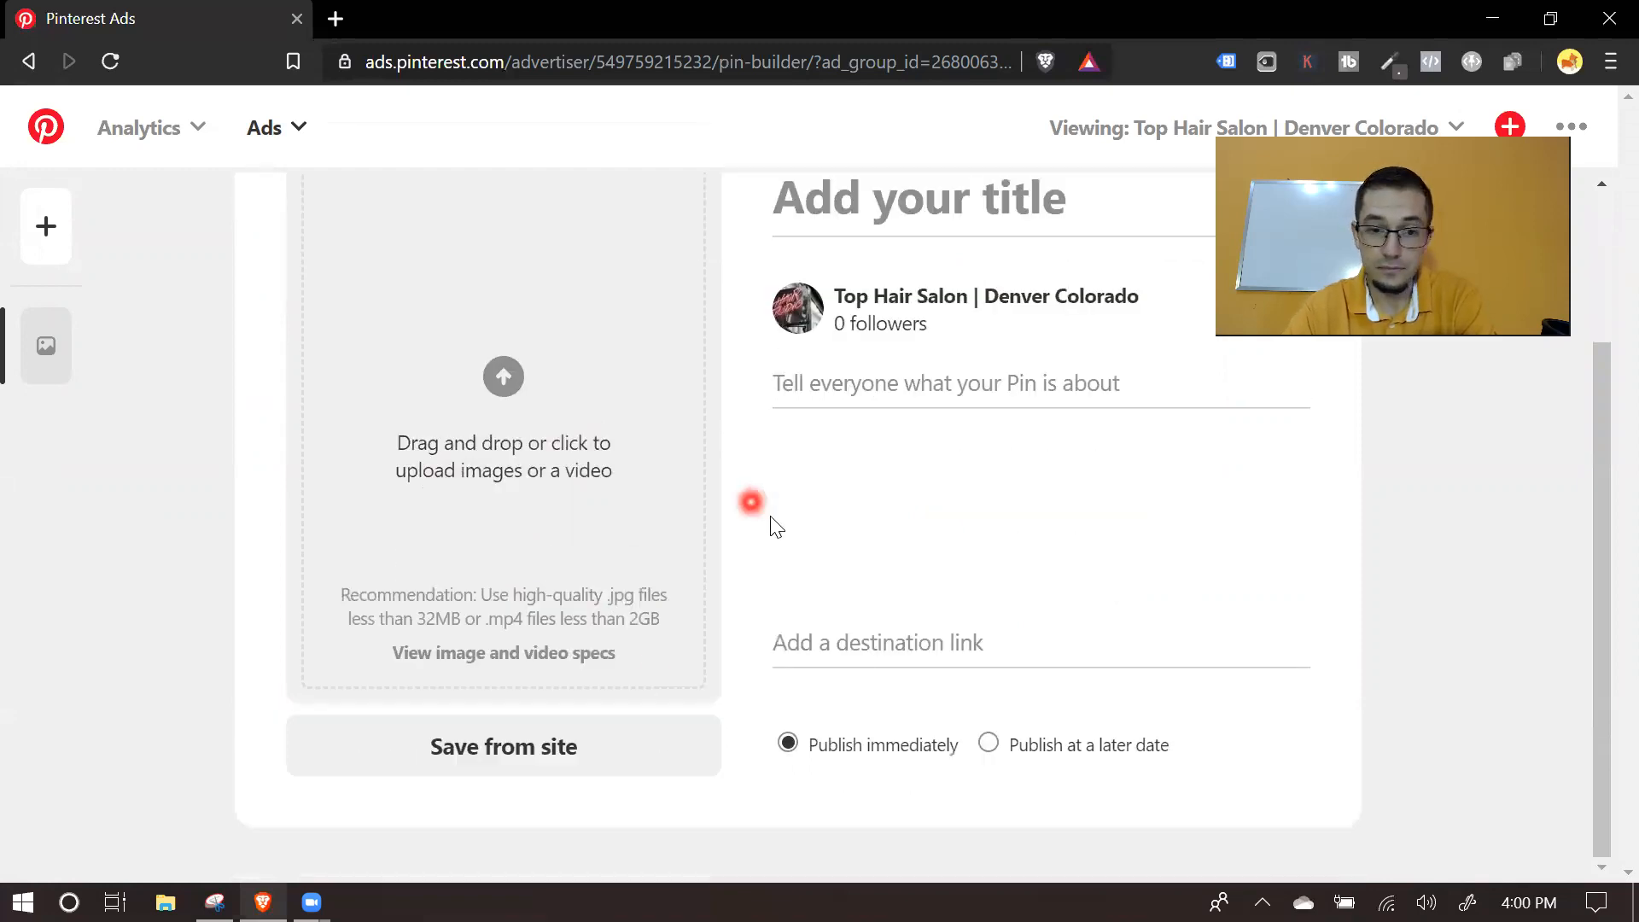
left_click(508, 389)
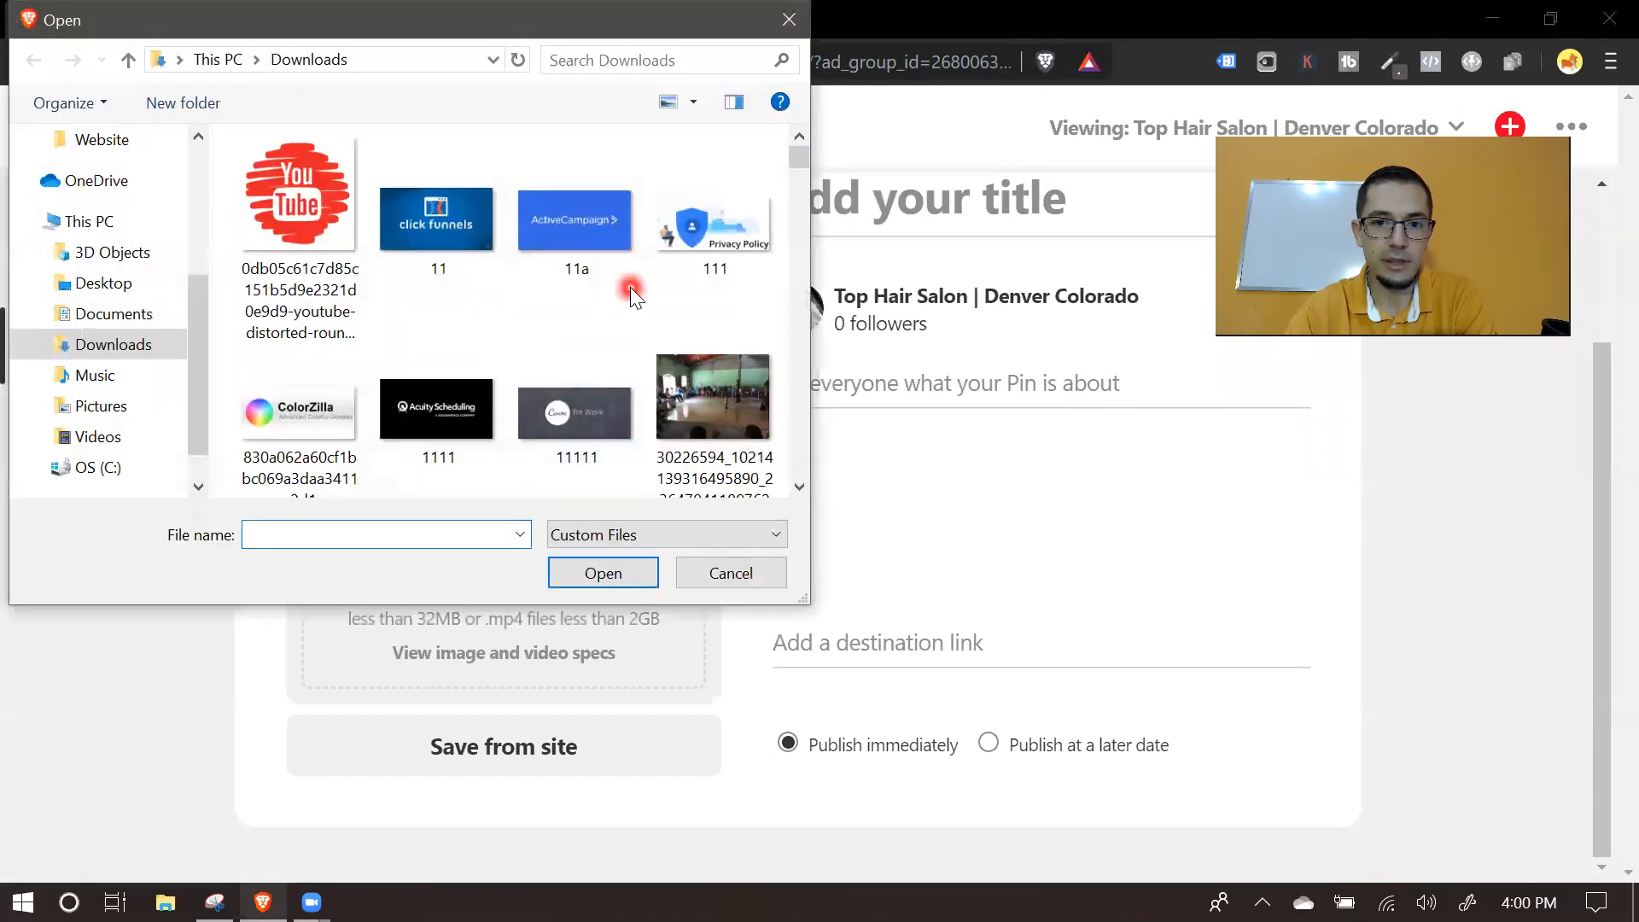
scroll(630, 287, "down", 6)
scroll(630, 287, "down", 10)
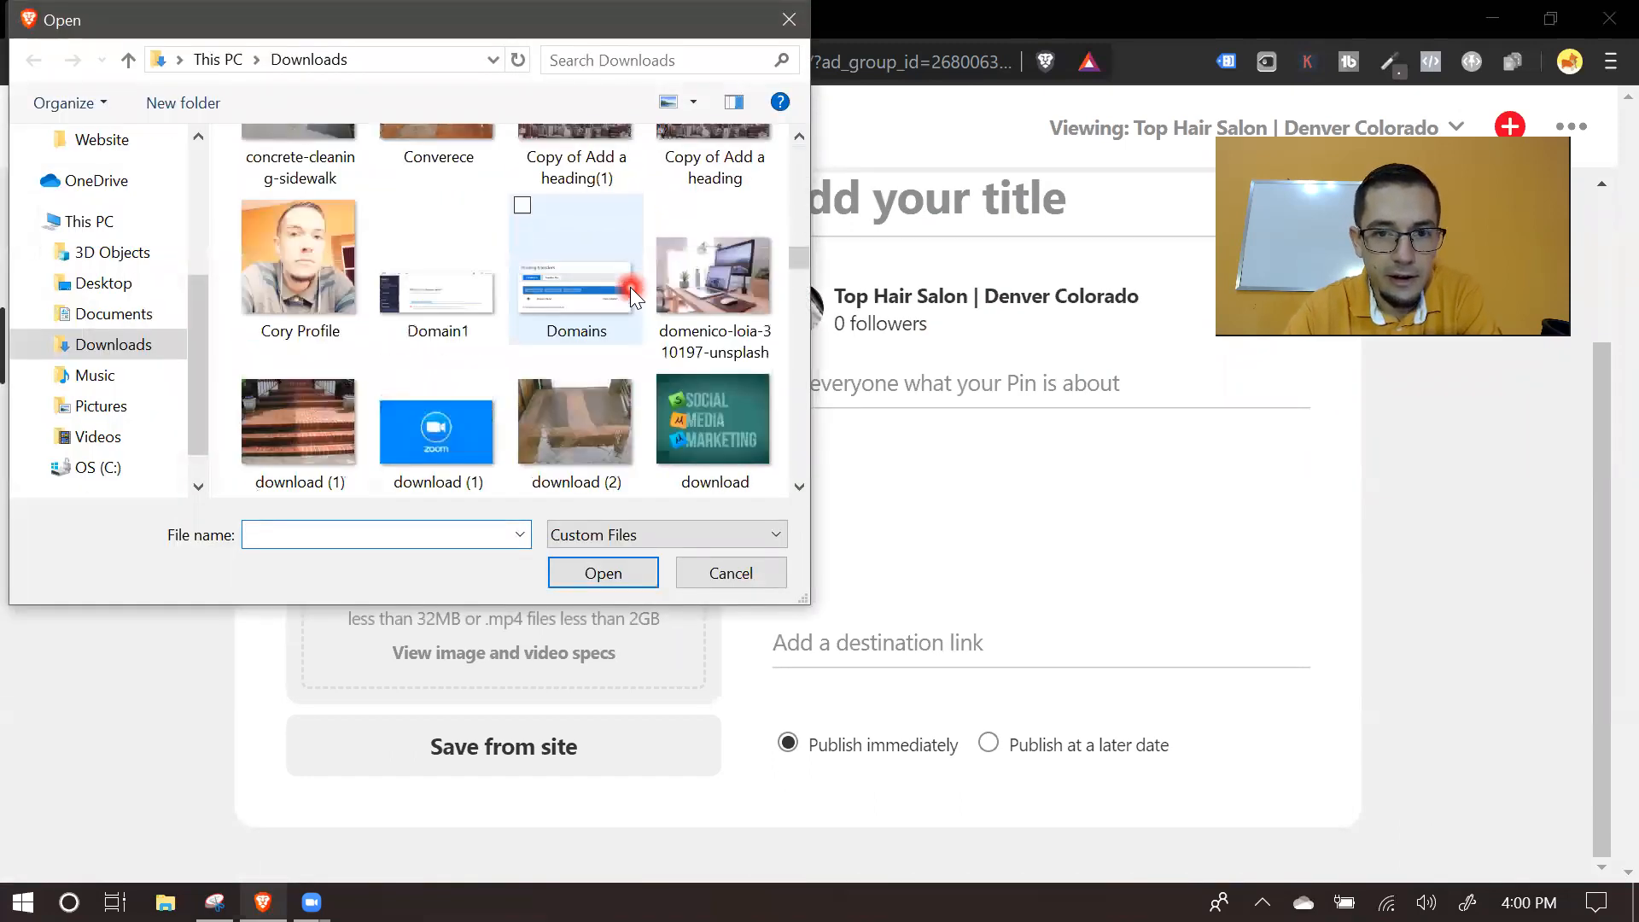
scroll(630, 293, "down", 5)
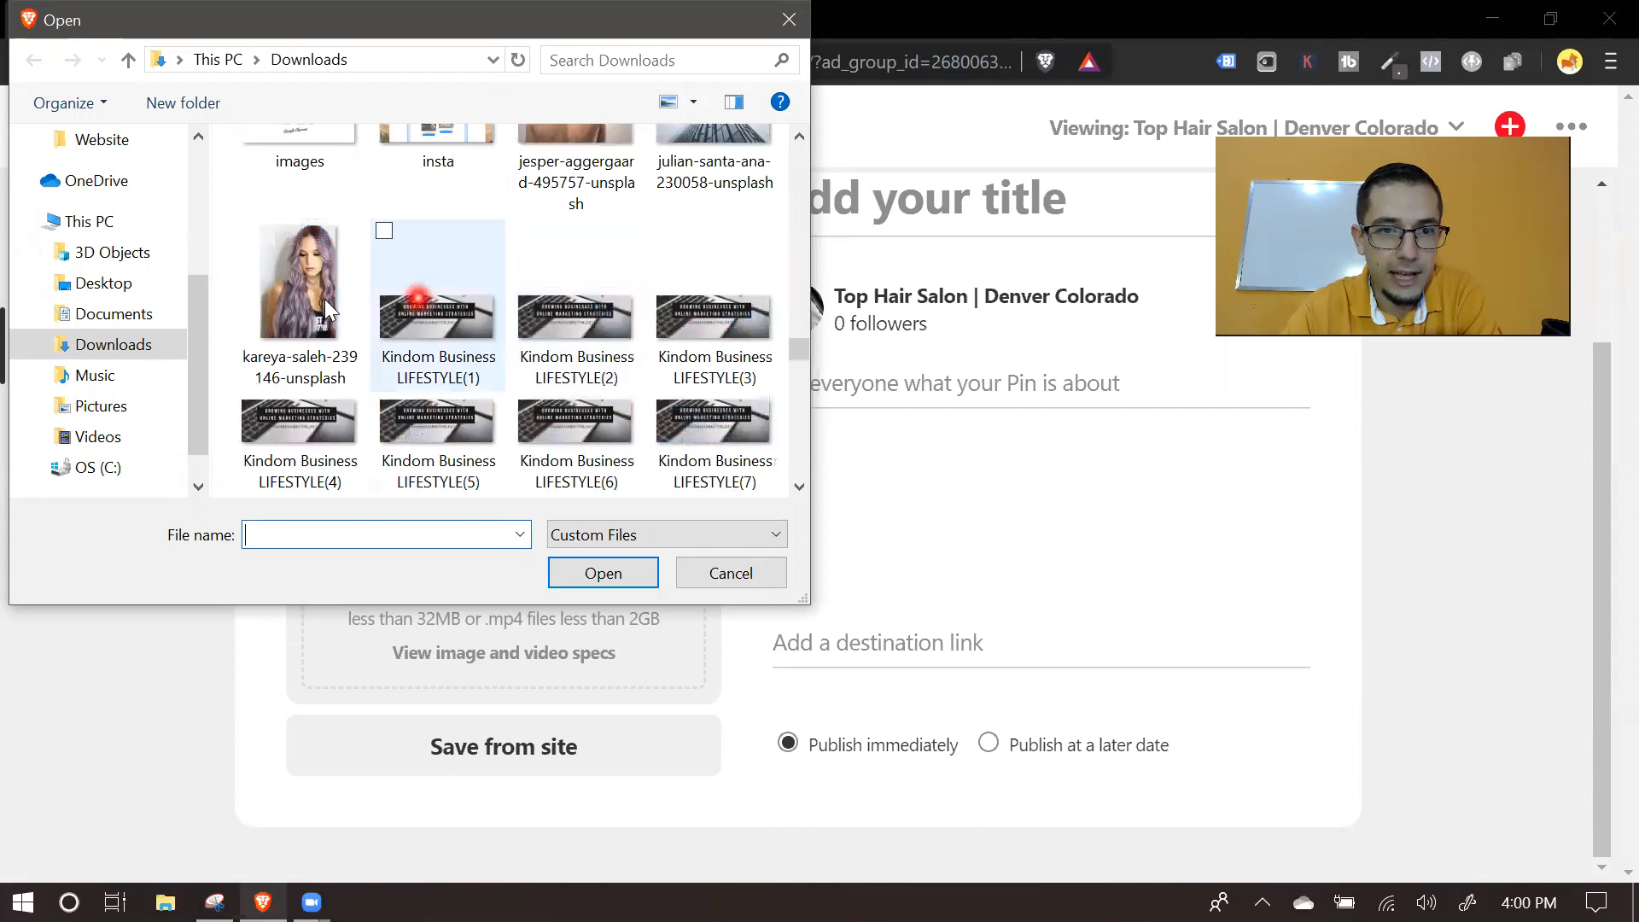
left_click(300, 286)
left_click(623, 577)
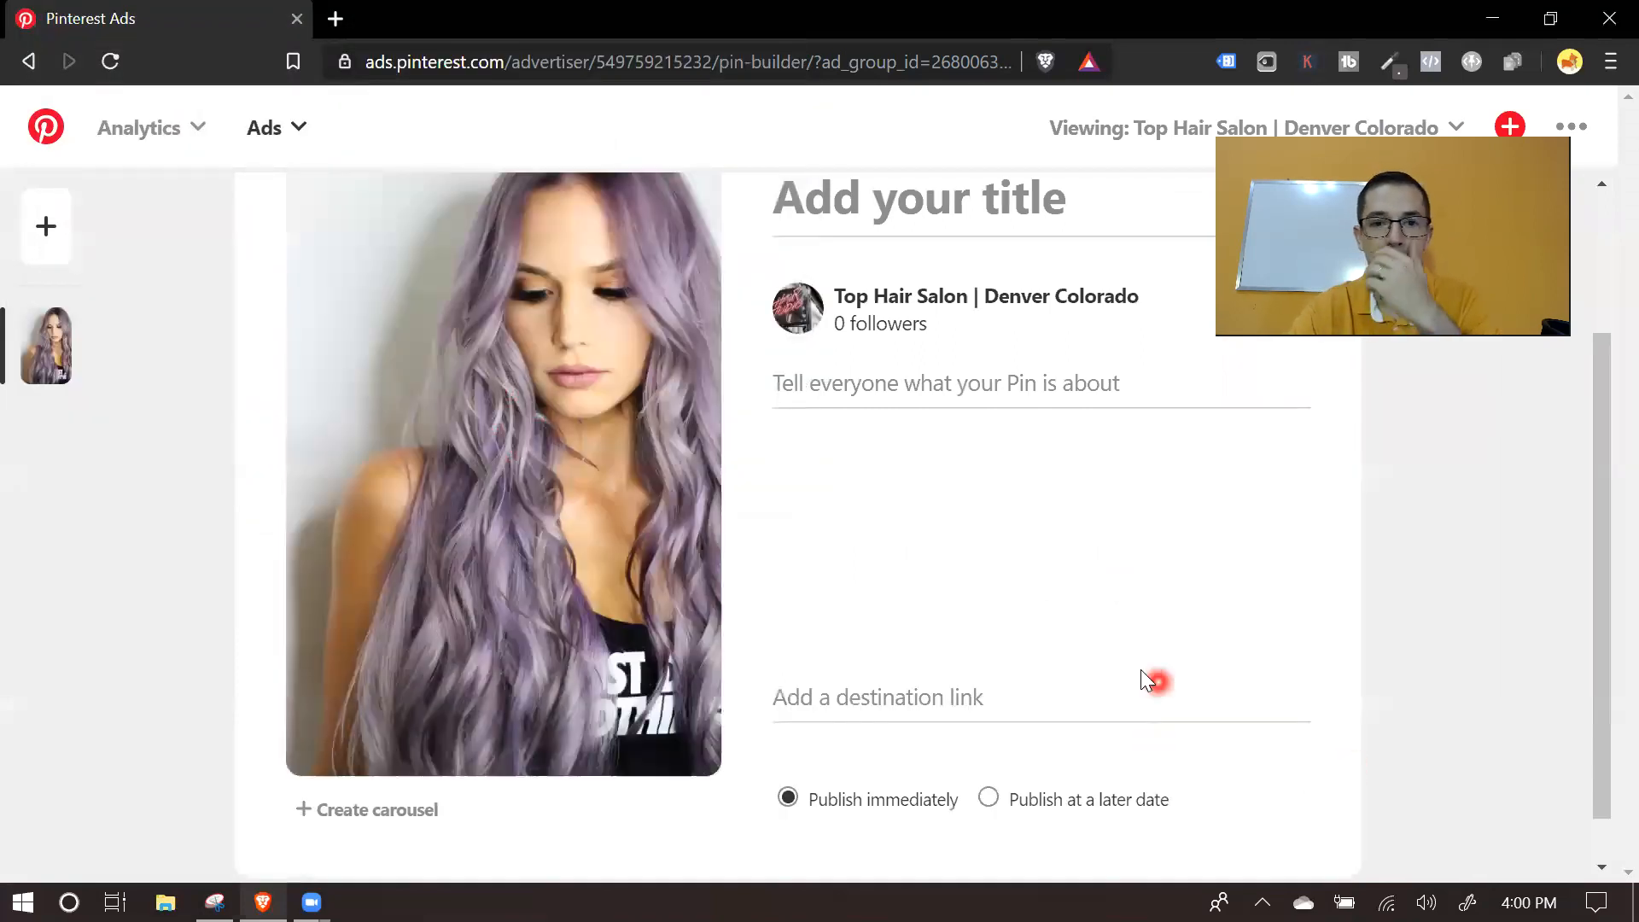
Step: Enter "Top Hair Salon - Denver / Colorado Springs!" as the Pin's title
scroll(927, 558, "up", 3)
left_click(942, 401)
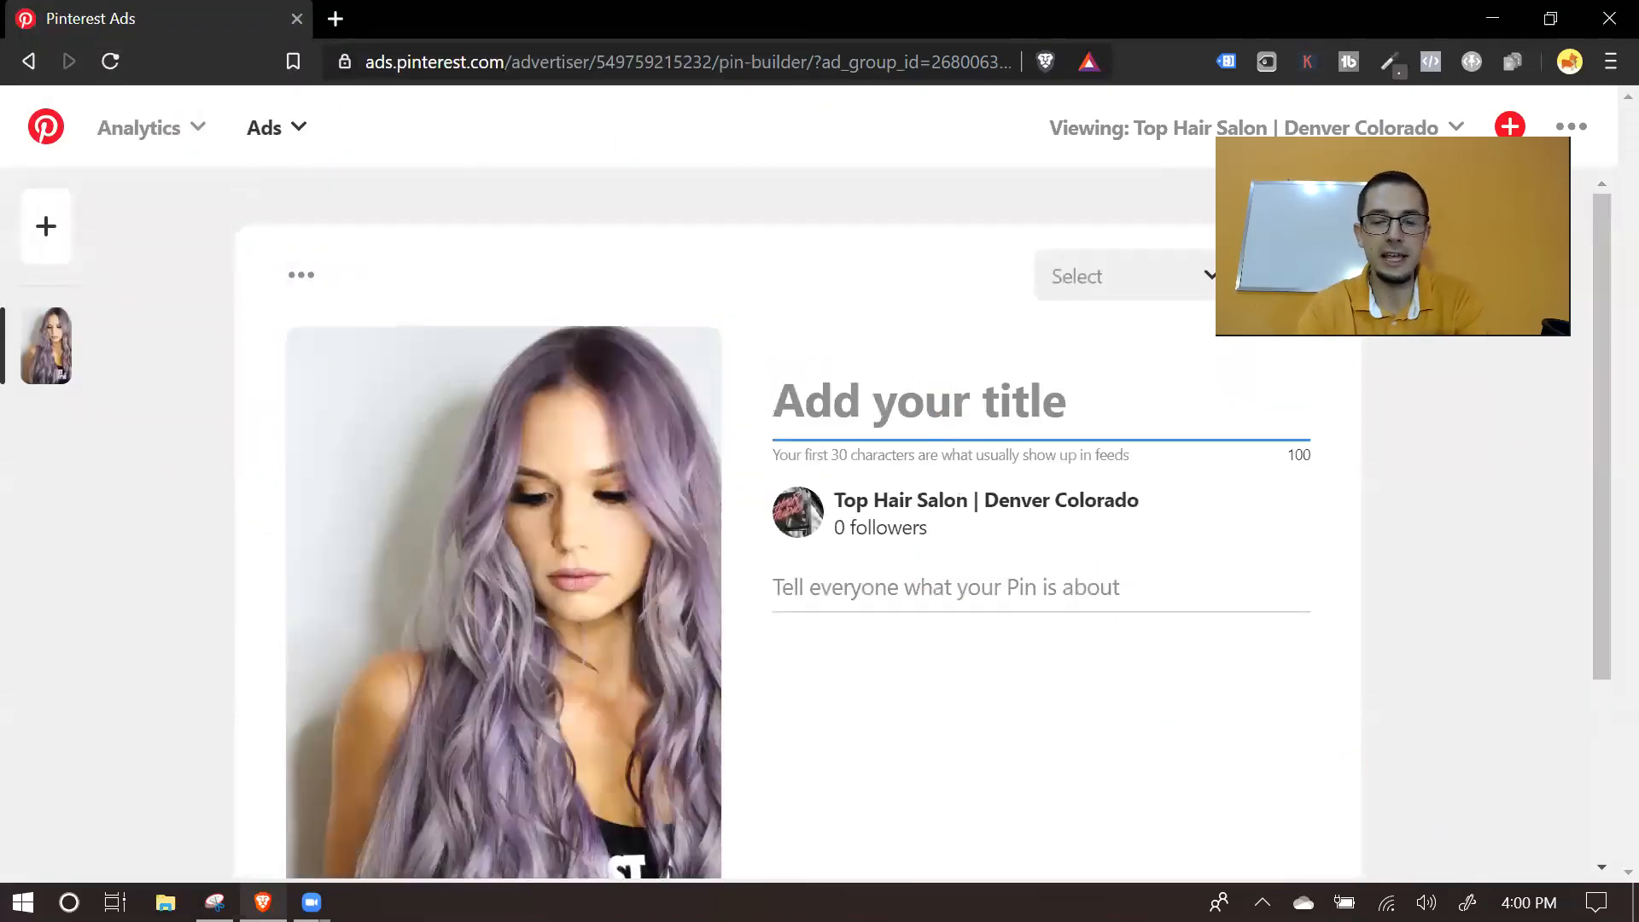
type("Top Hair ")
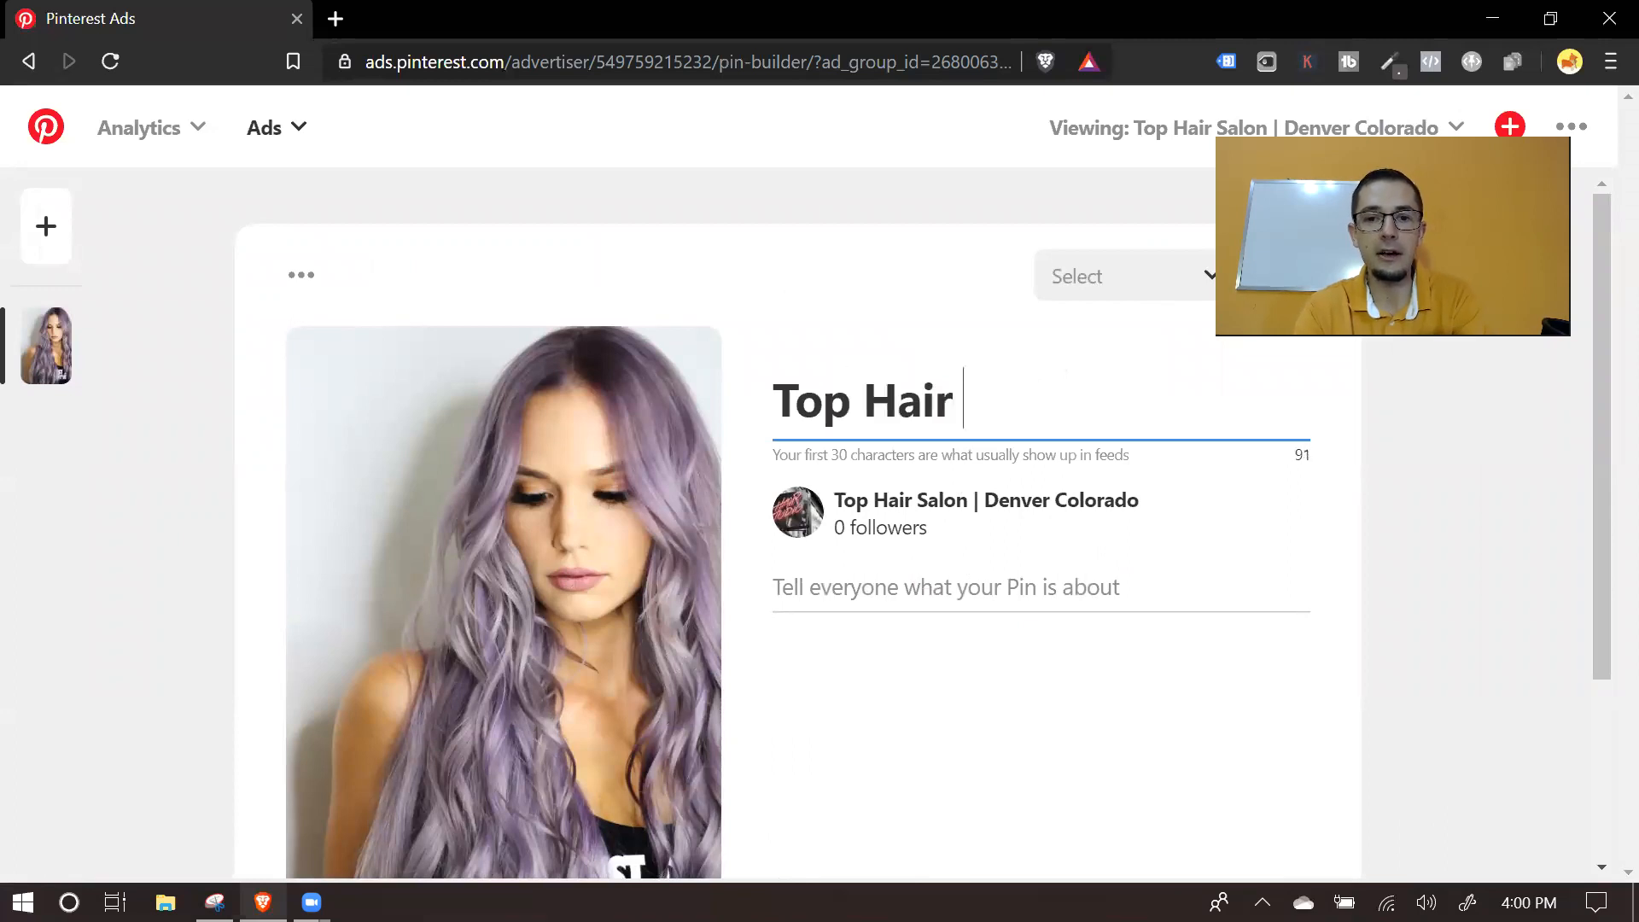
type("Salon")
type(" - Denve")
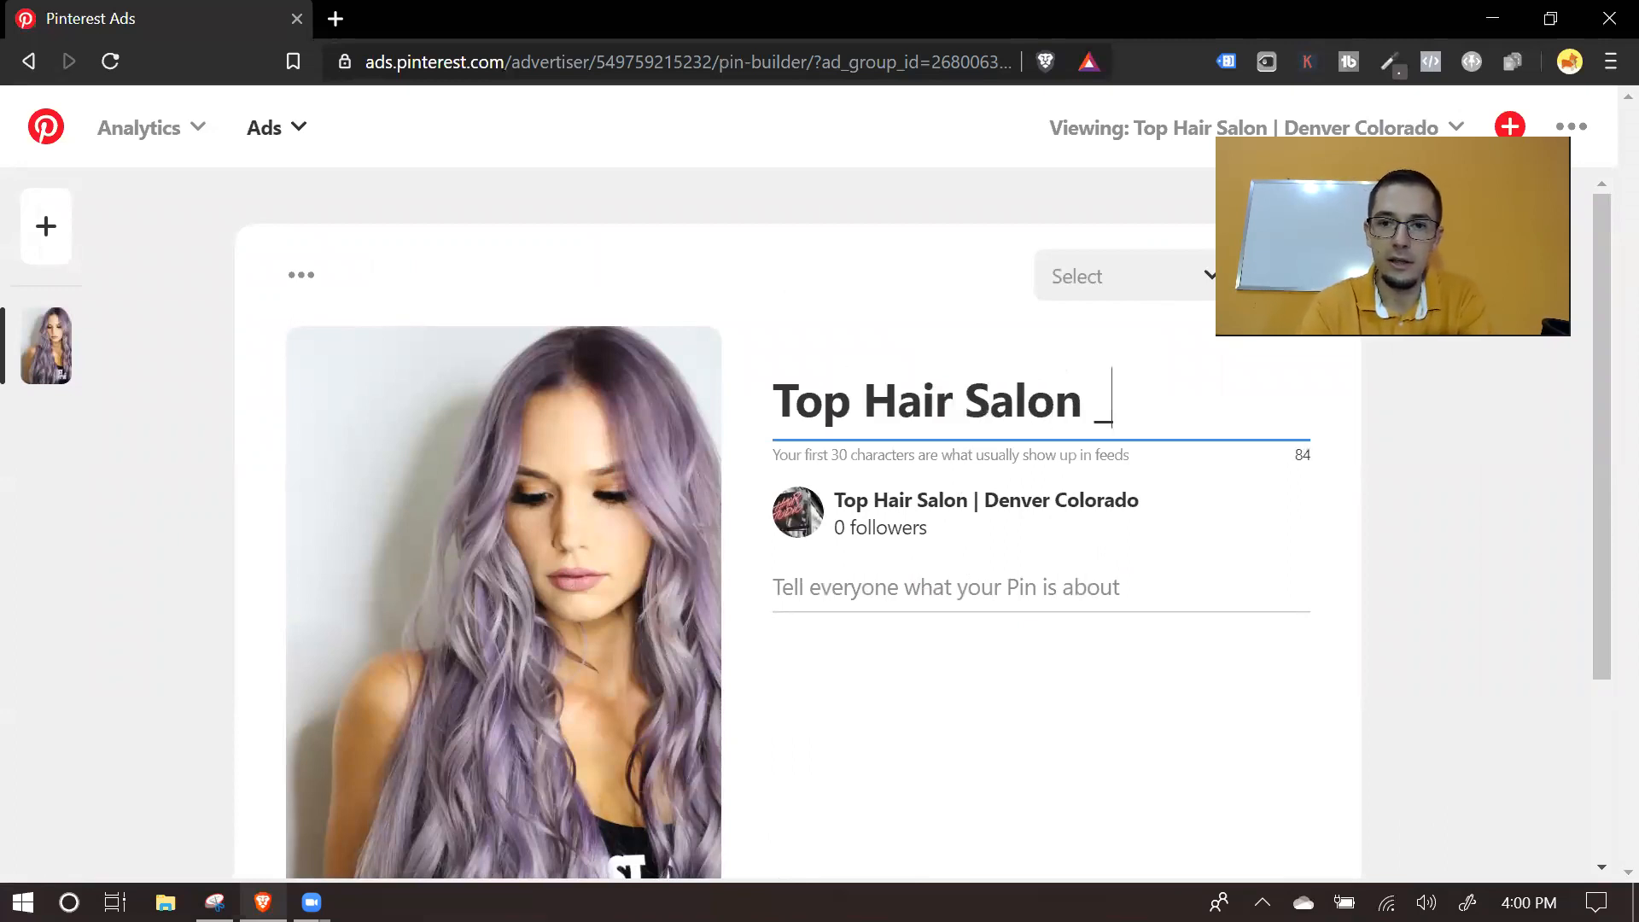
type("r")
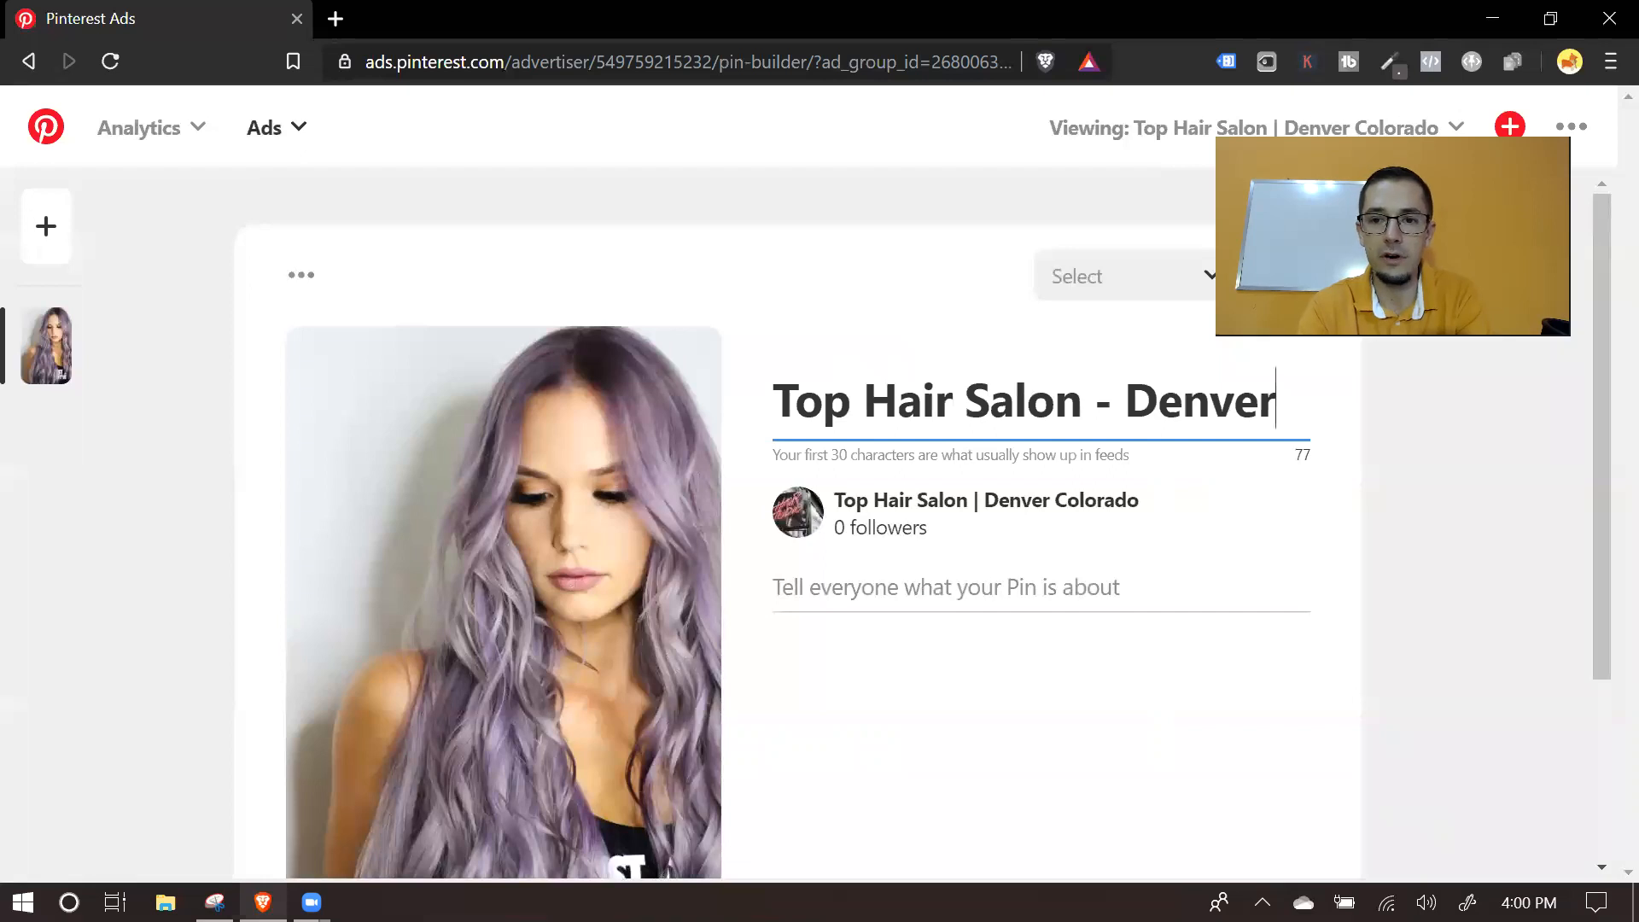
type("/")
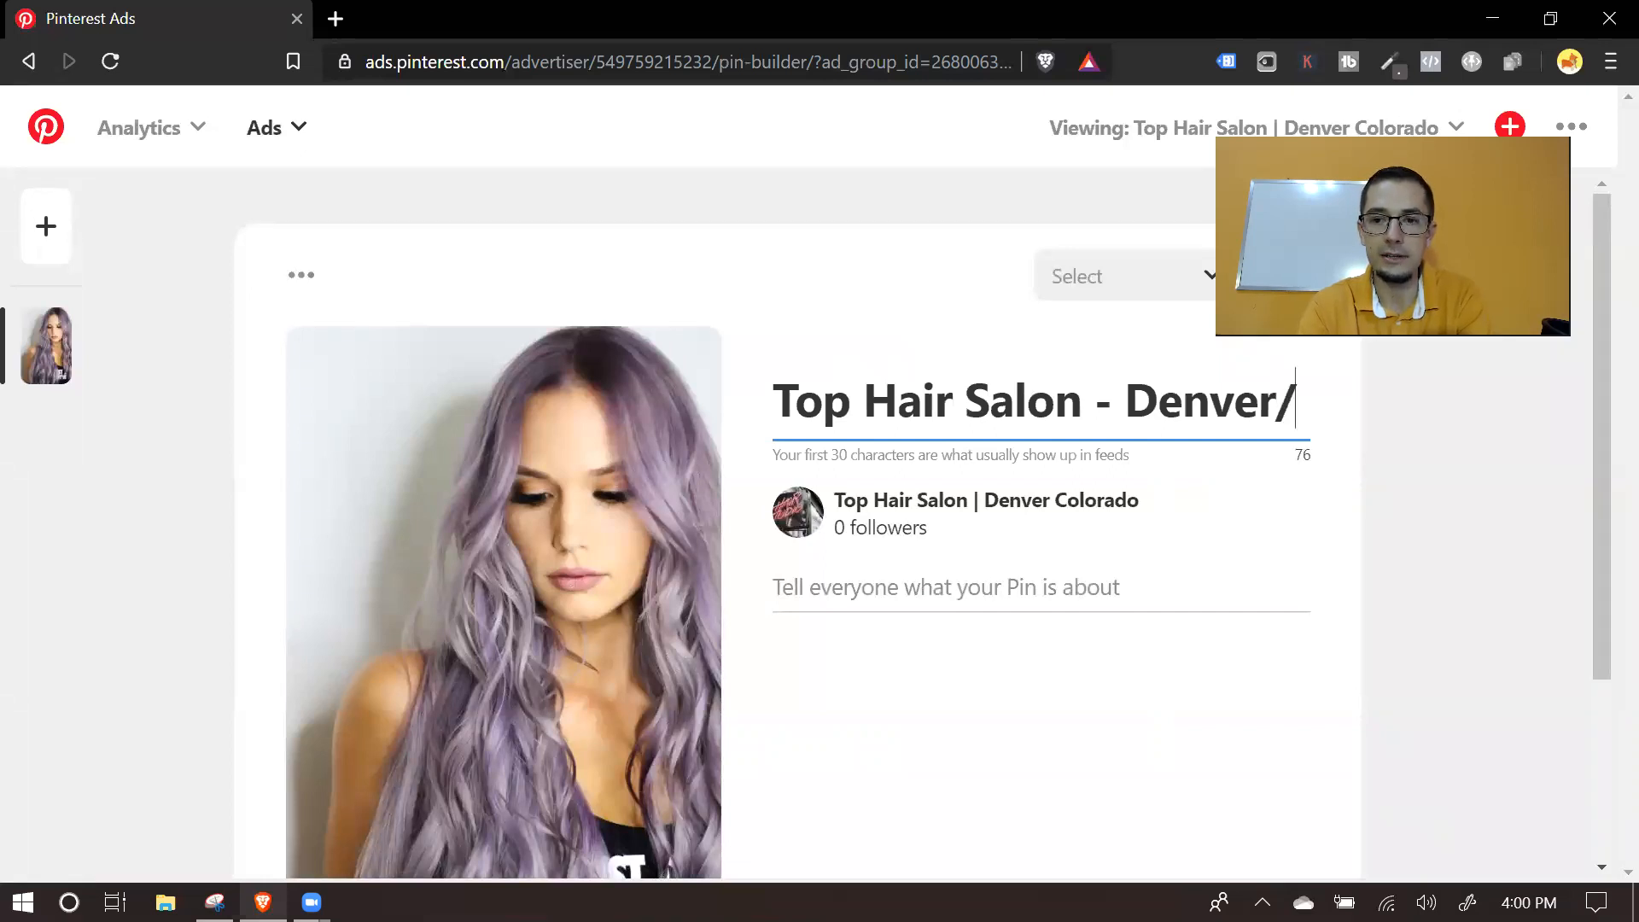
type("Colr")
key("BackSpace")
key("BackSpace")
key("BackSpace")
key("BackSpace")
key("BackSpace")
type("/ C")
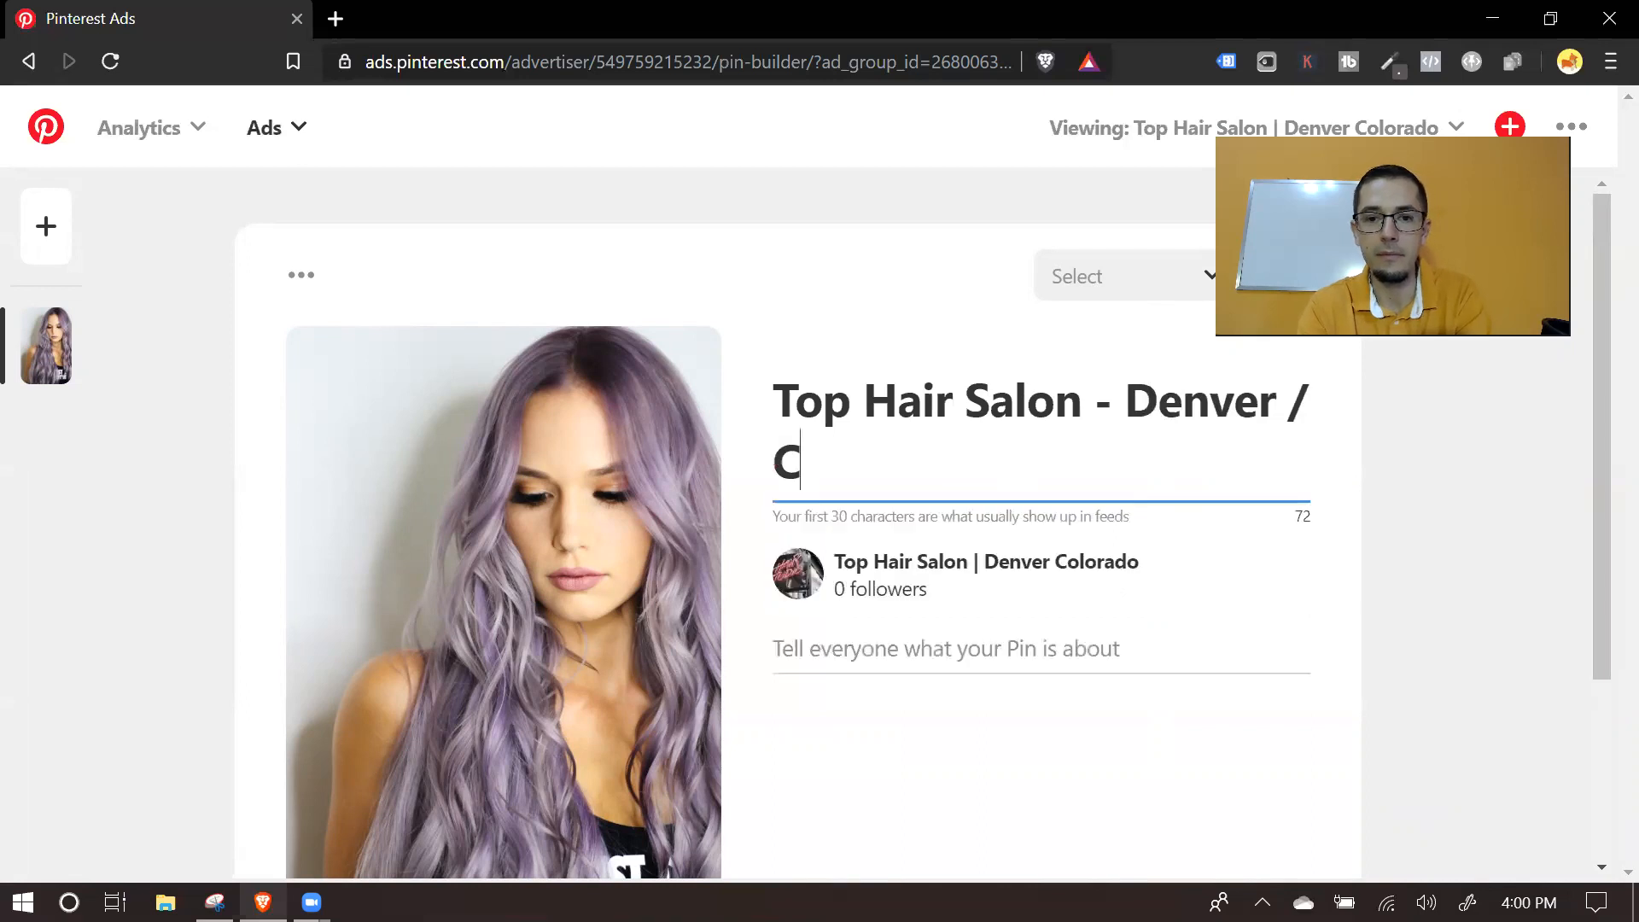
type("olorado Srpin")
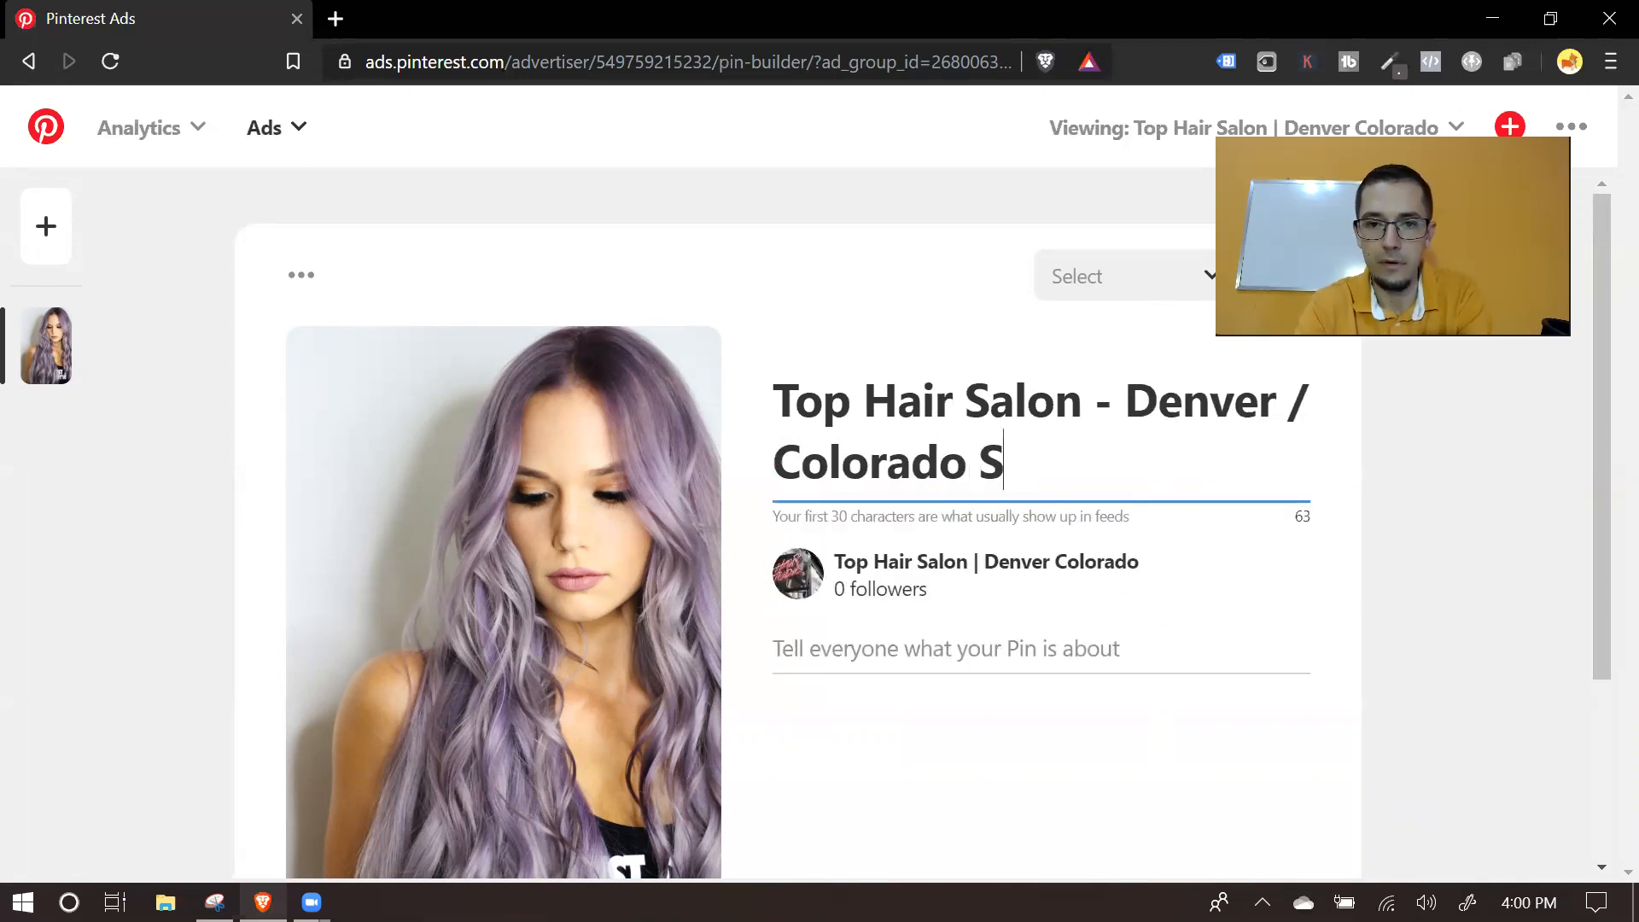
key("BackSpace")
key("BackSpace")
key("BackSpace")
type("in")
key("BackSpace")
key("BackSpace")
key("BackSpace")
type("prings!")
left_click(1016, 658)
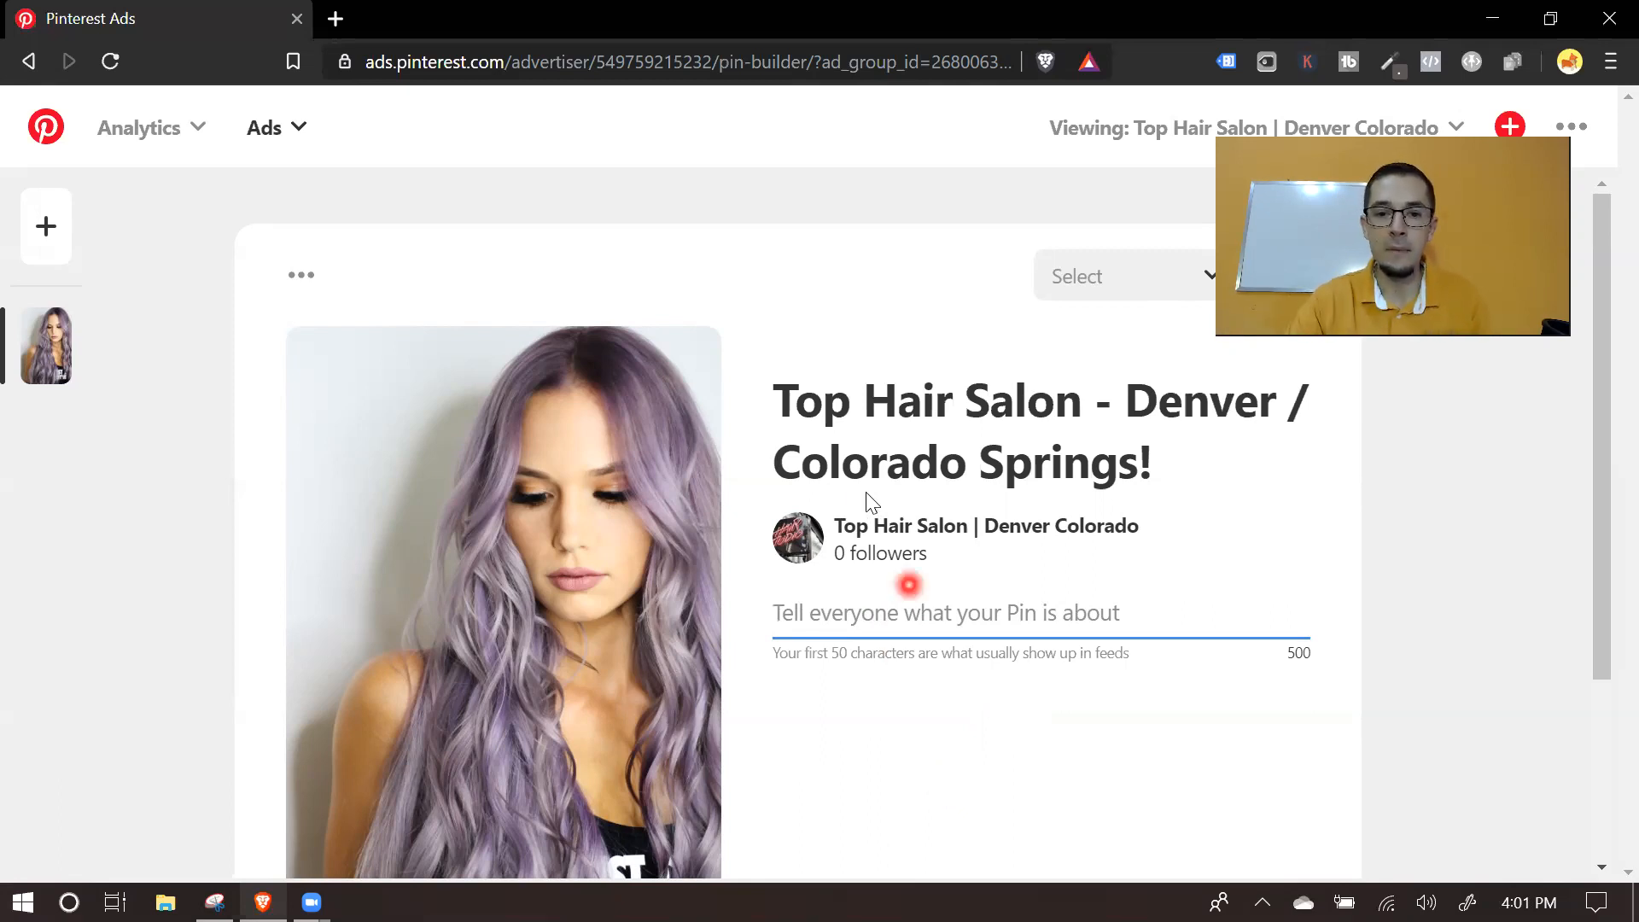
Step: Set the Pin's destination link to awakemarketing.net, leaving the description empty
left_click(786, 613)
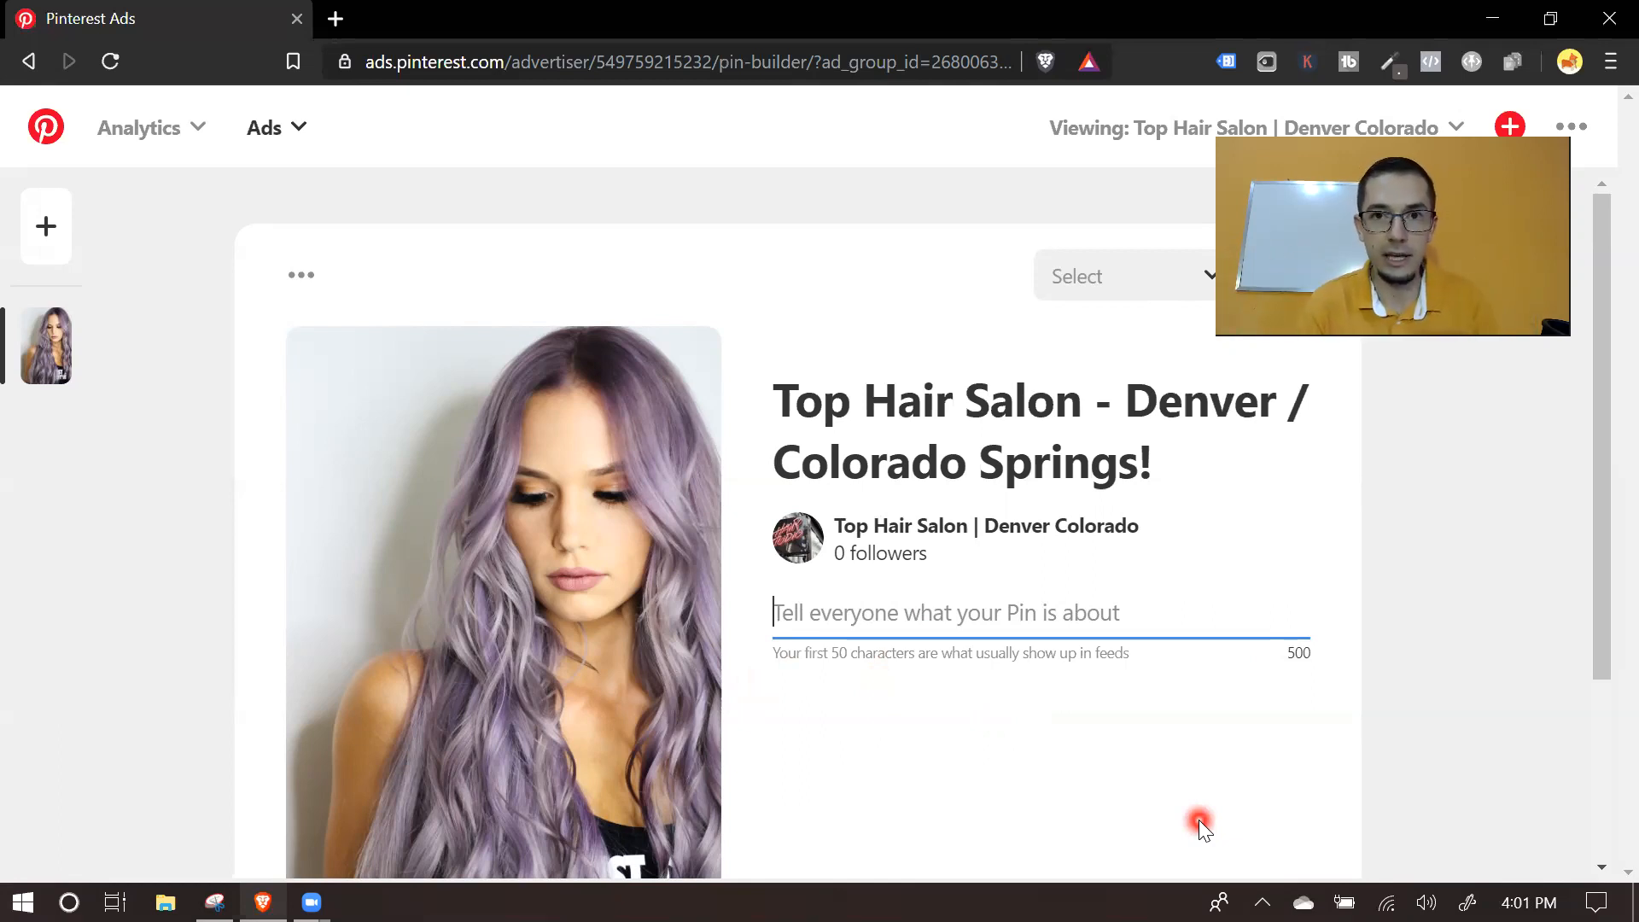
scroll(1075, 495, "down", 3)
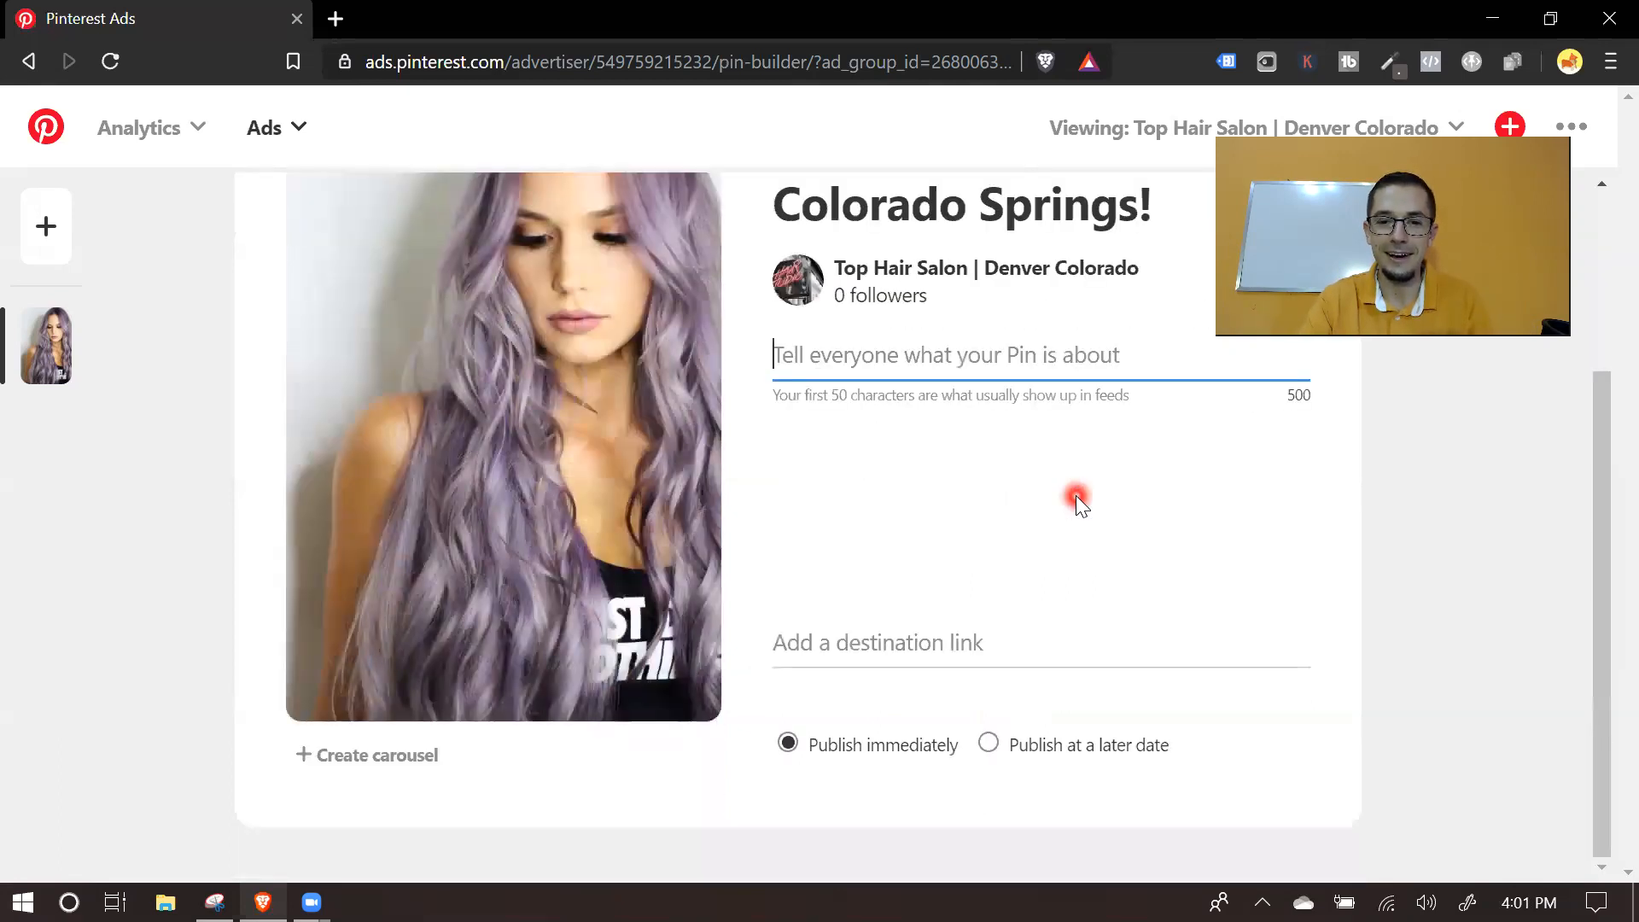
left_click(893, 643)
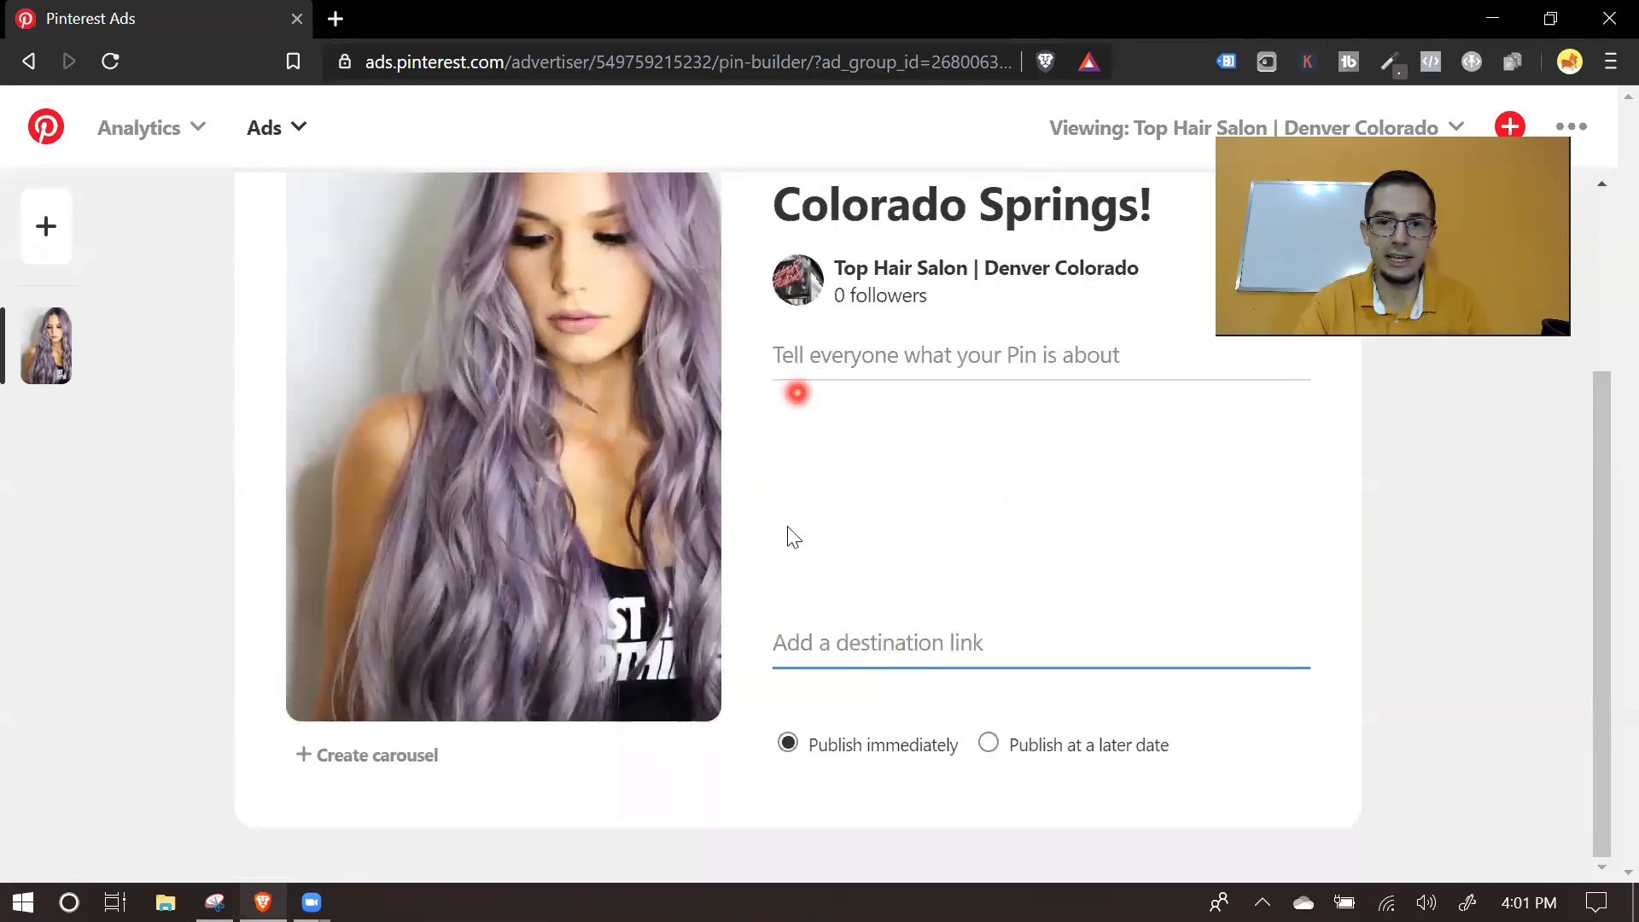
type("awake")
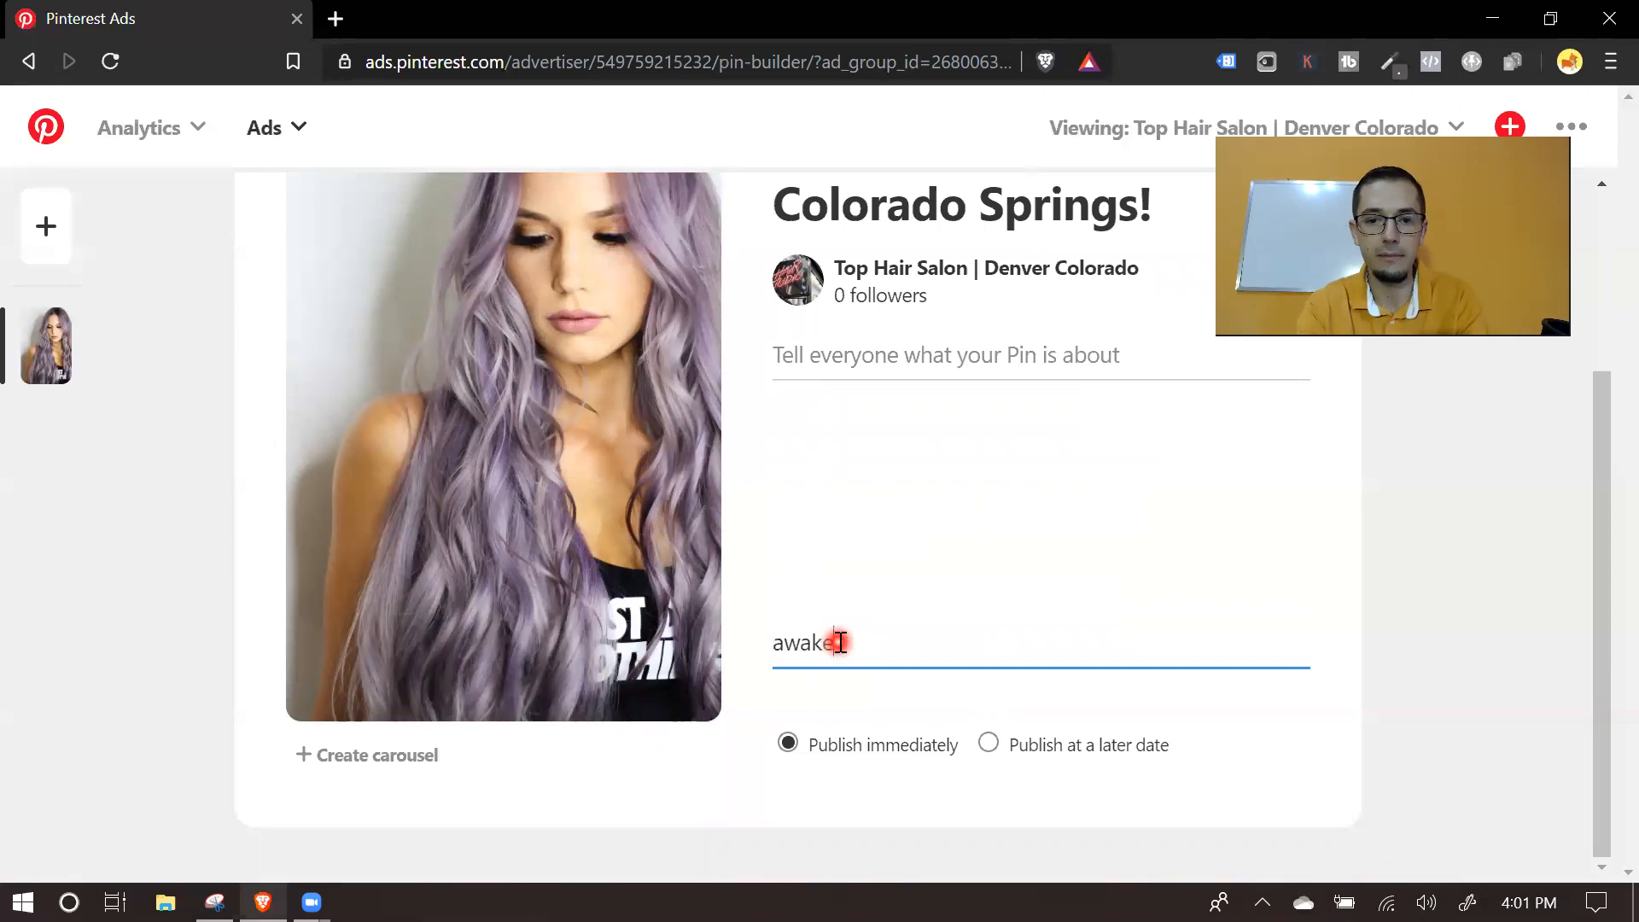
type("marketing.net")
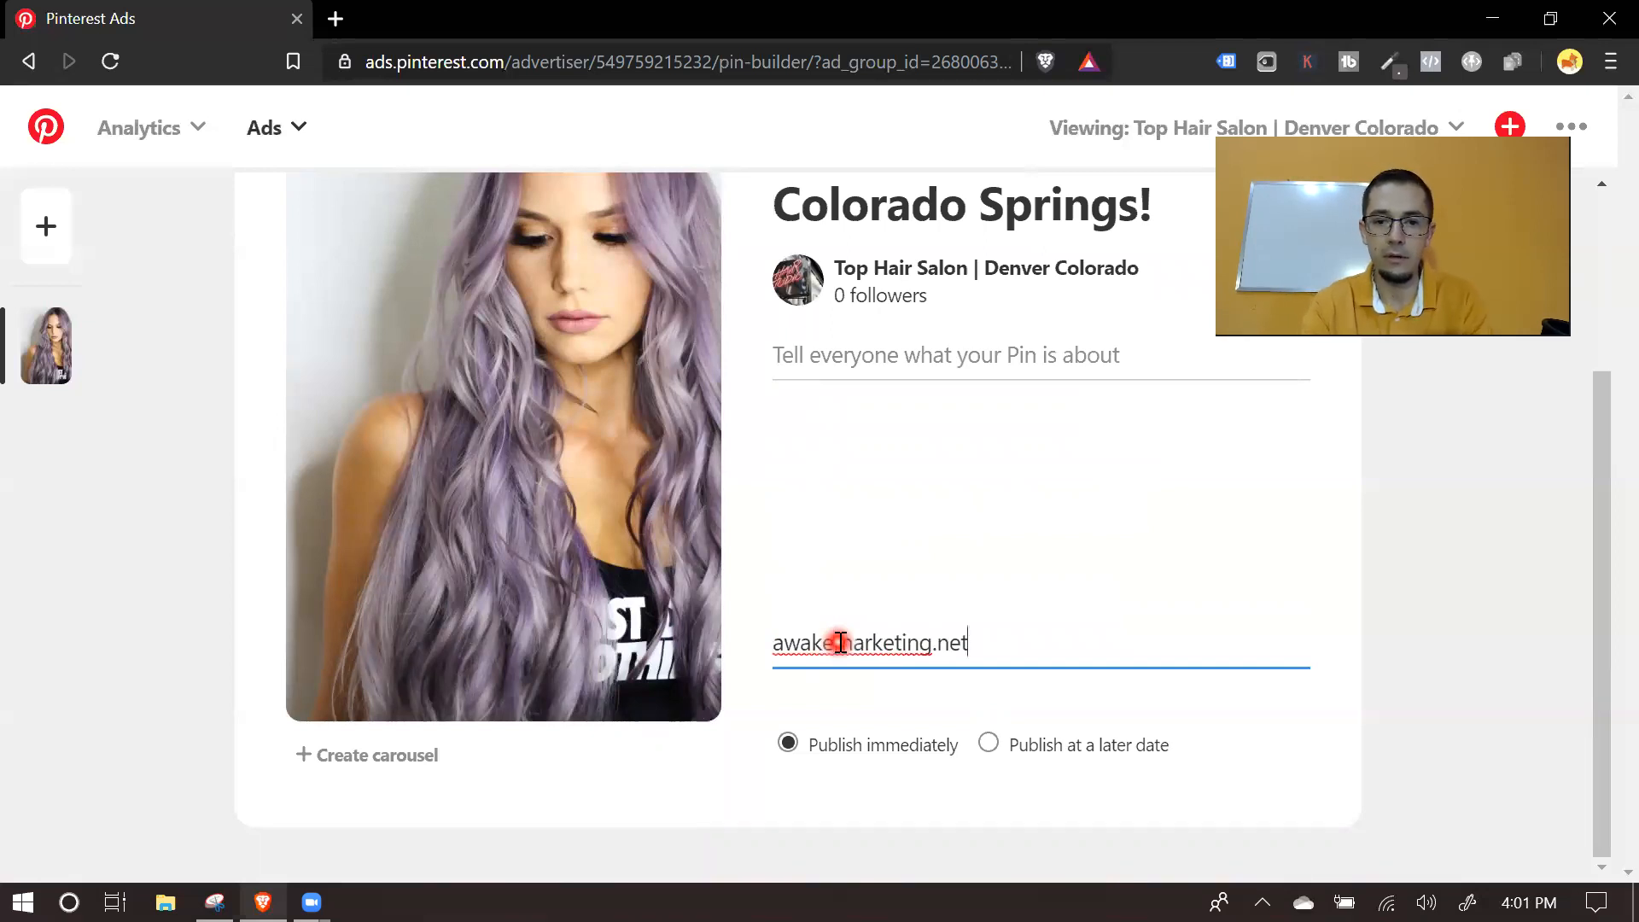
left_click(1084, 546)
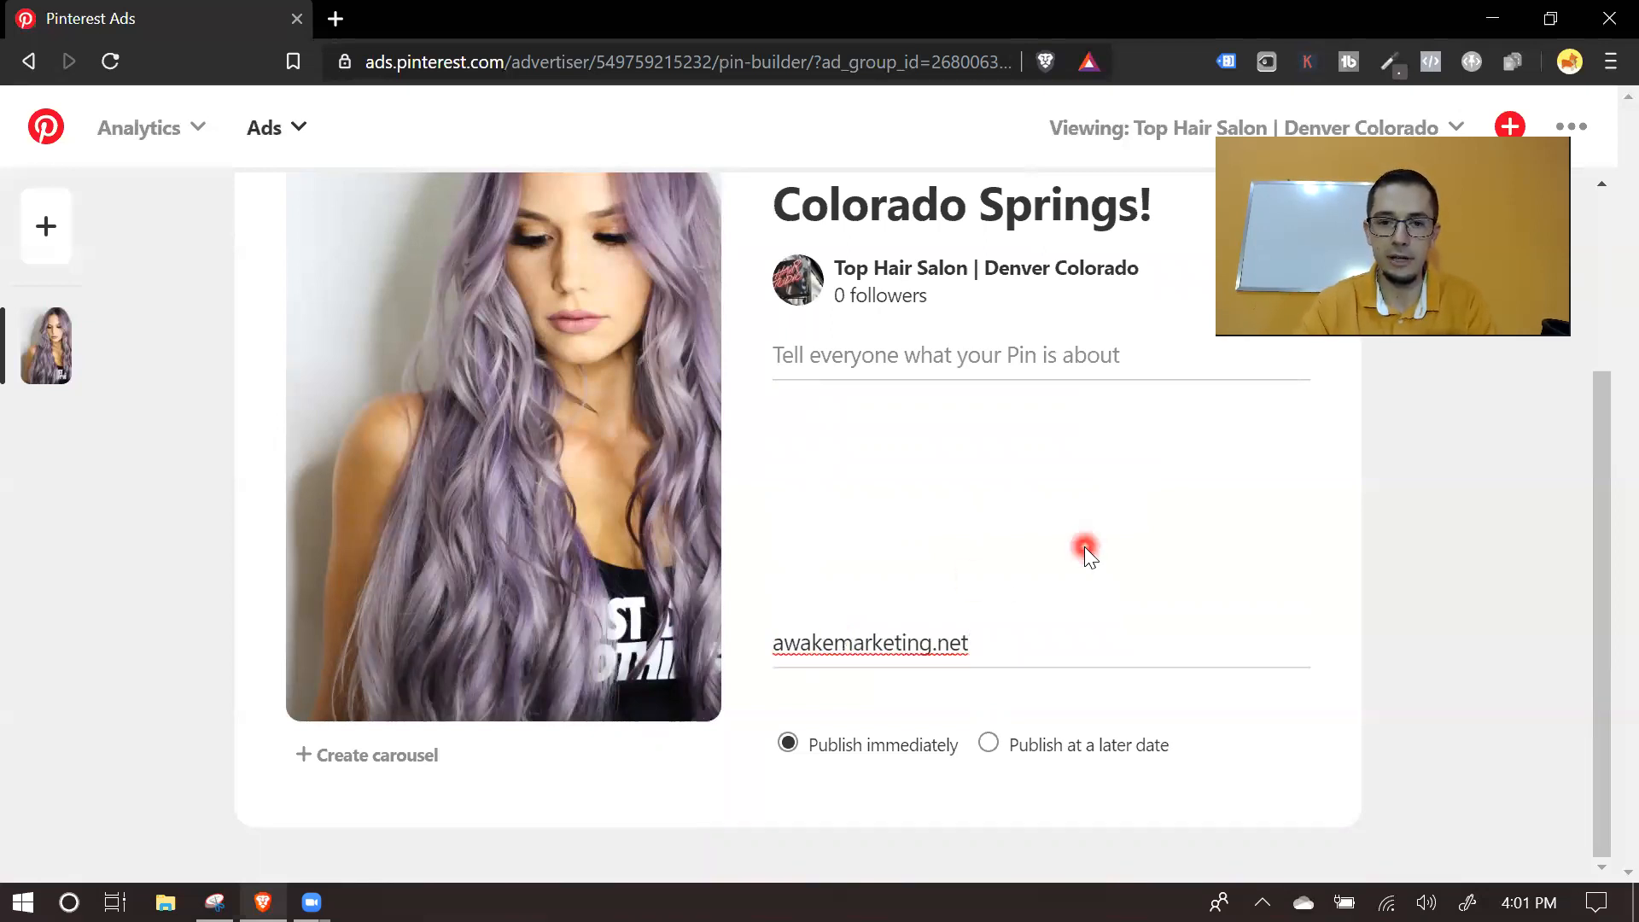
Step: Publish the Pin to the women's hair styles board
scroll(951, 567, "up", 2)
scroll(951, 552, "up", 1)
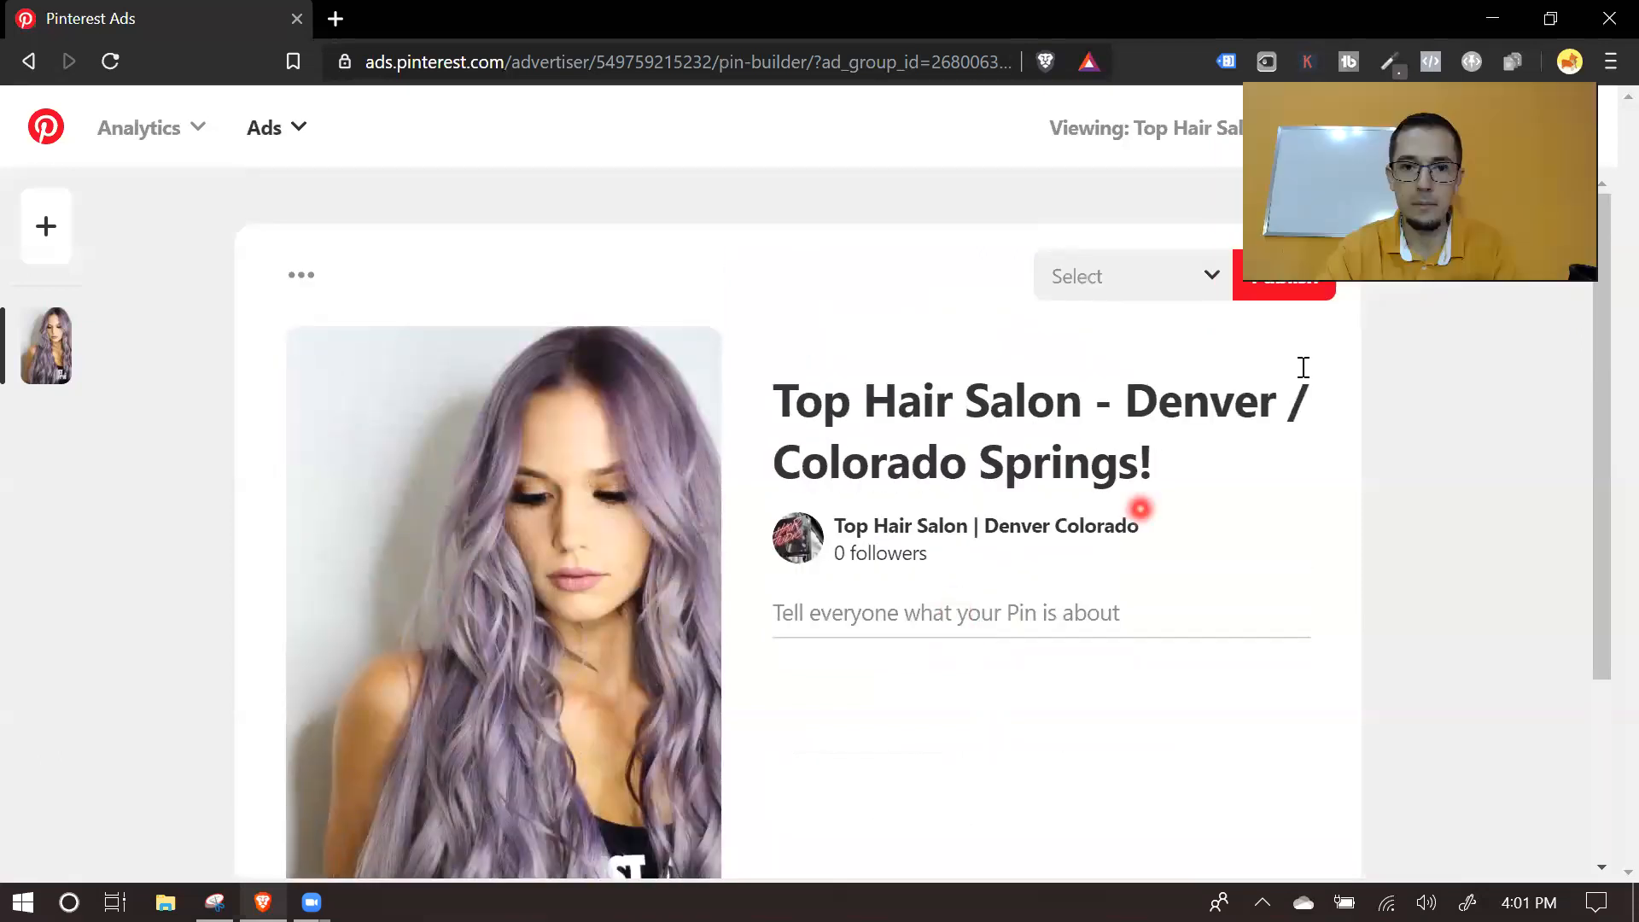
left_click(1131, 275)
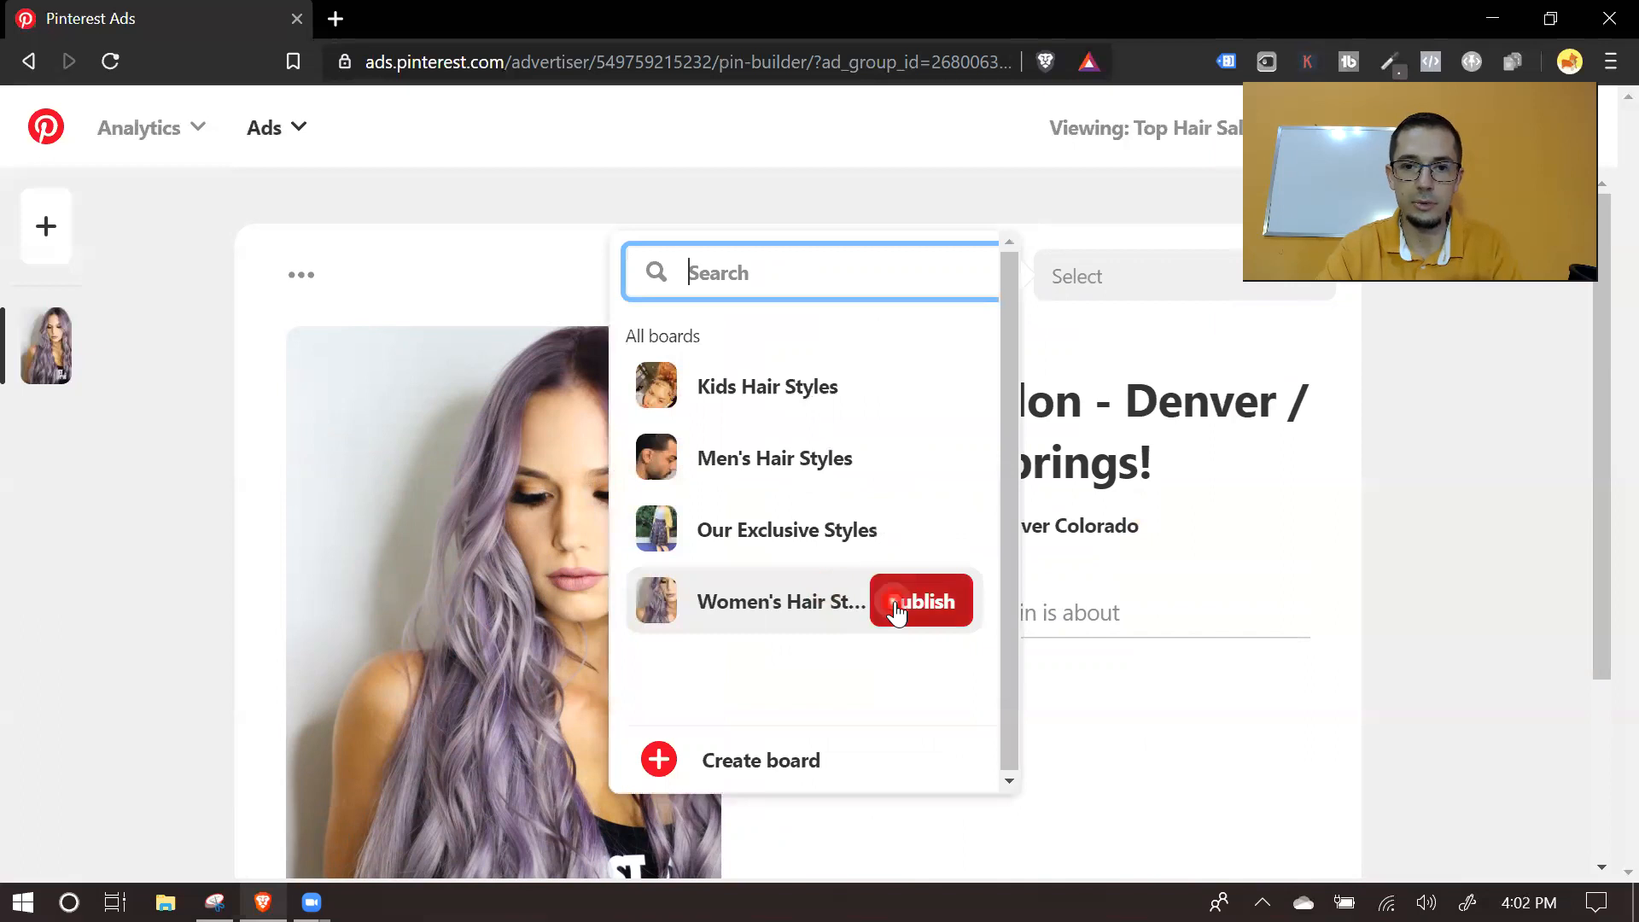
left_click(896, 608)
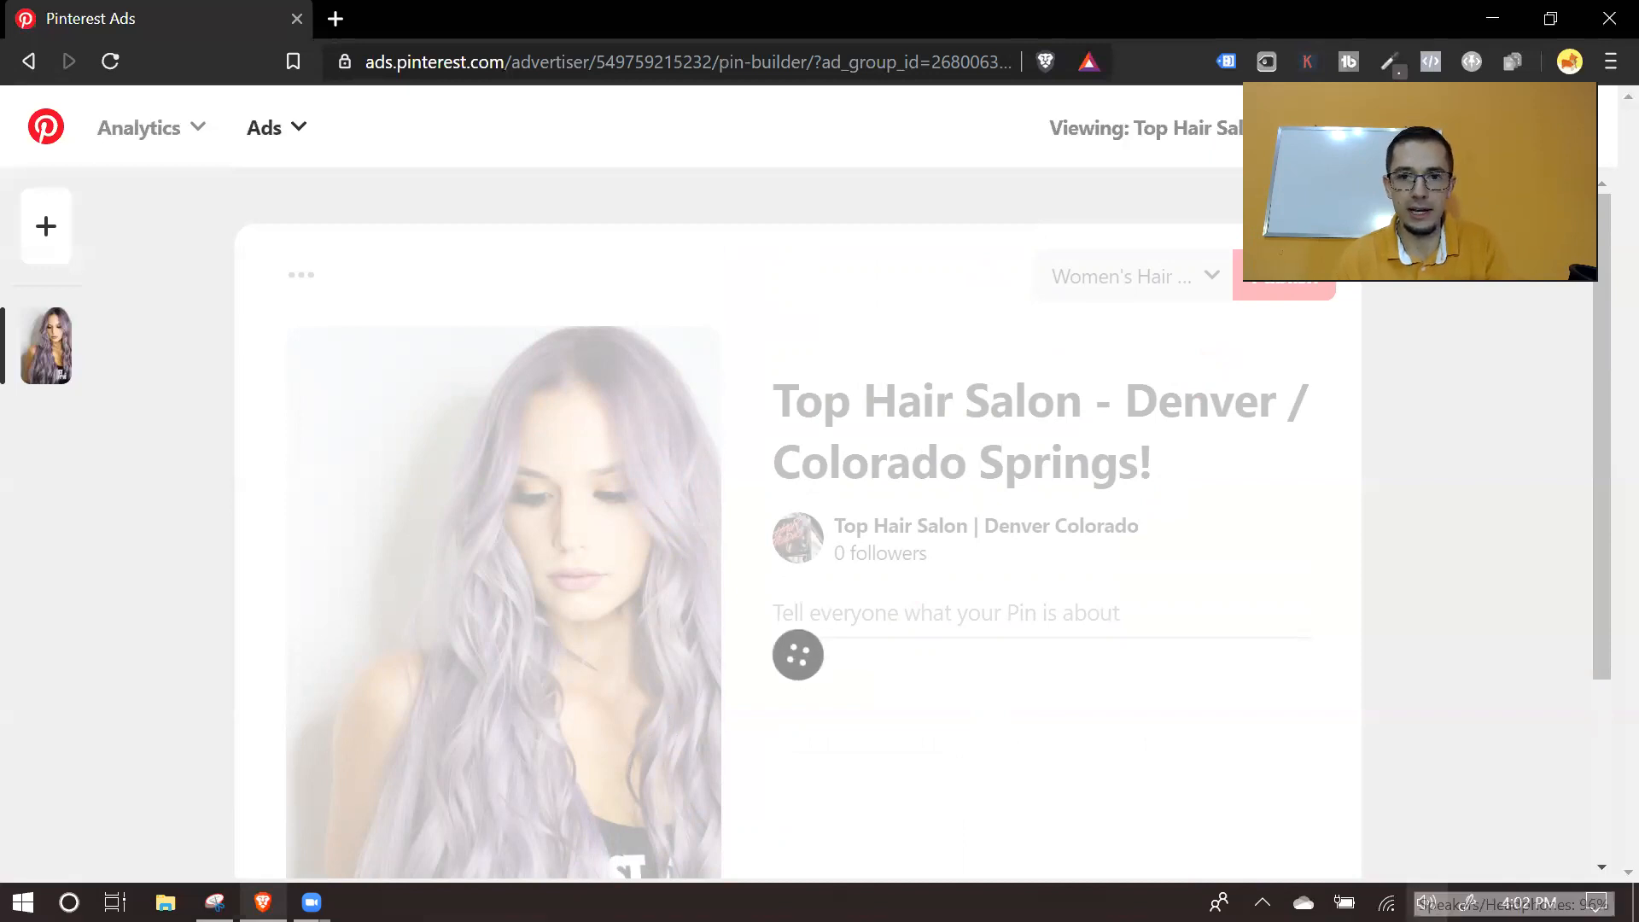
left_click(401, 557)
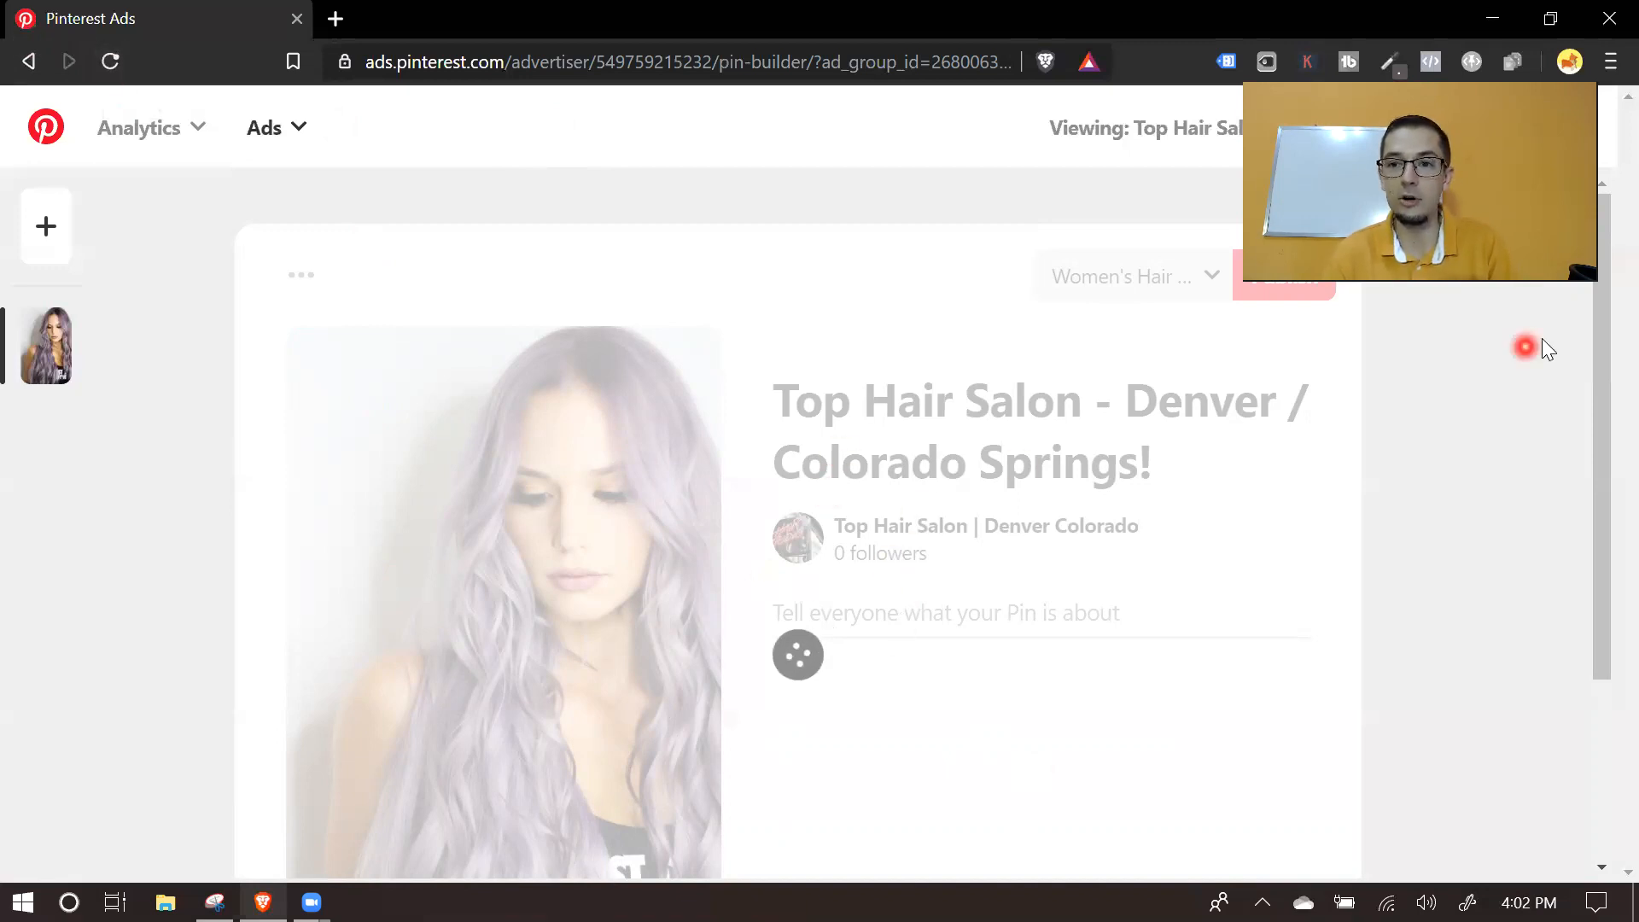
Step: Return to adding Pins to the ad group and proceed to the review of its selected ads
key("alt+Left")
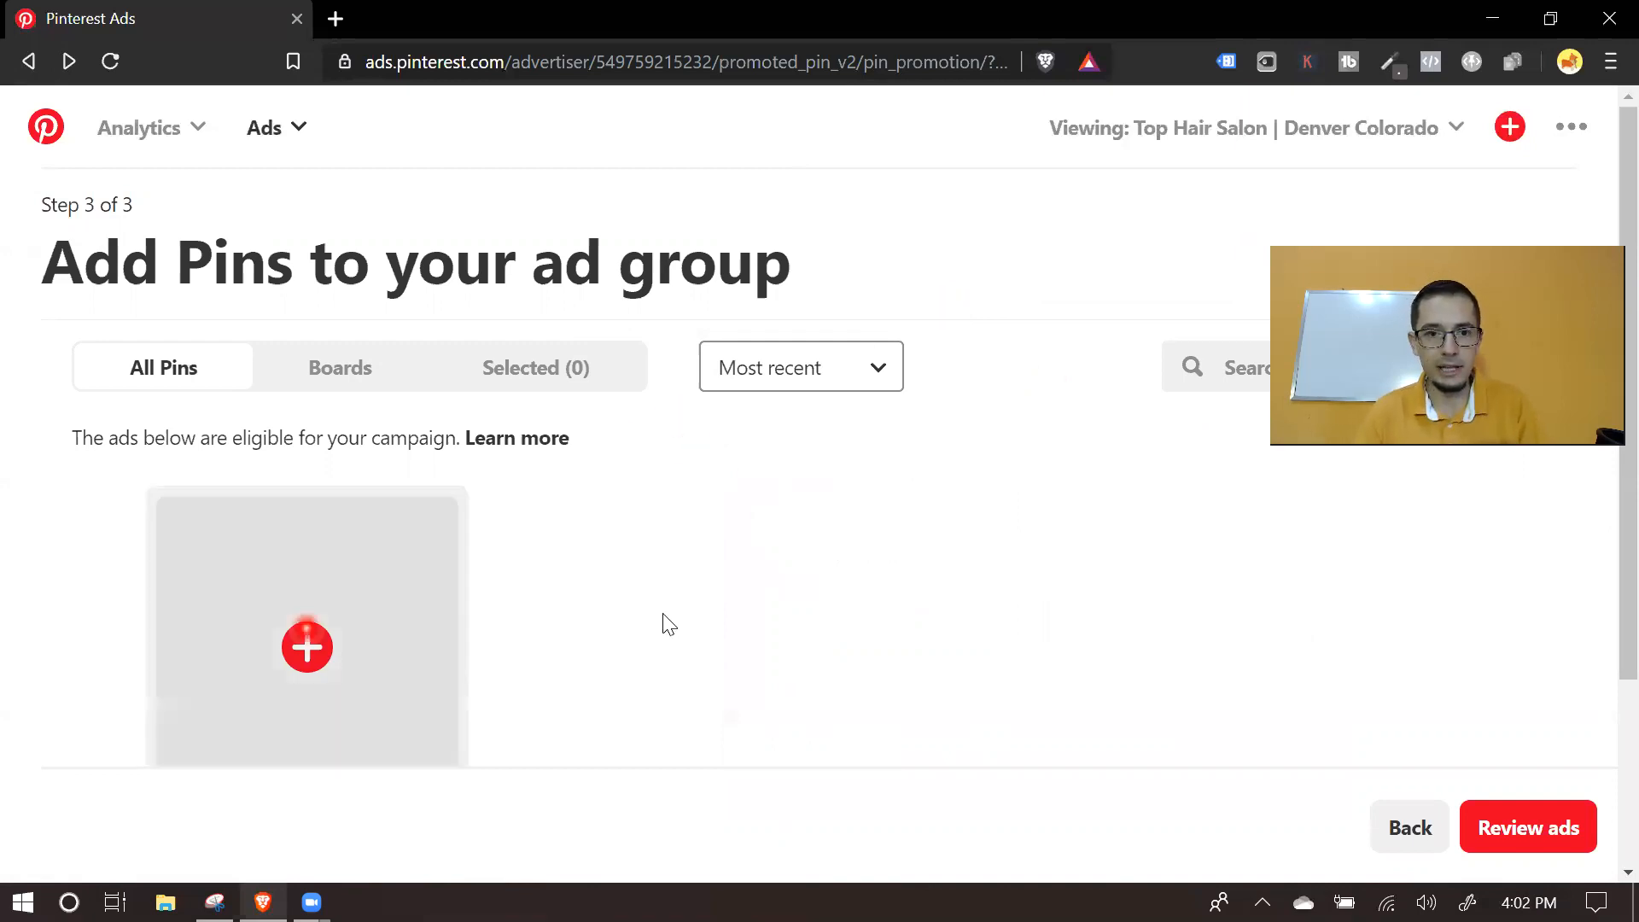
left_click(1525, 839)
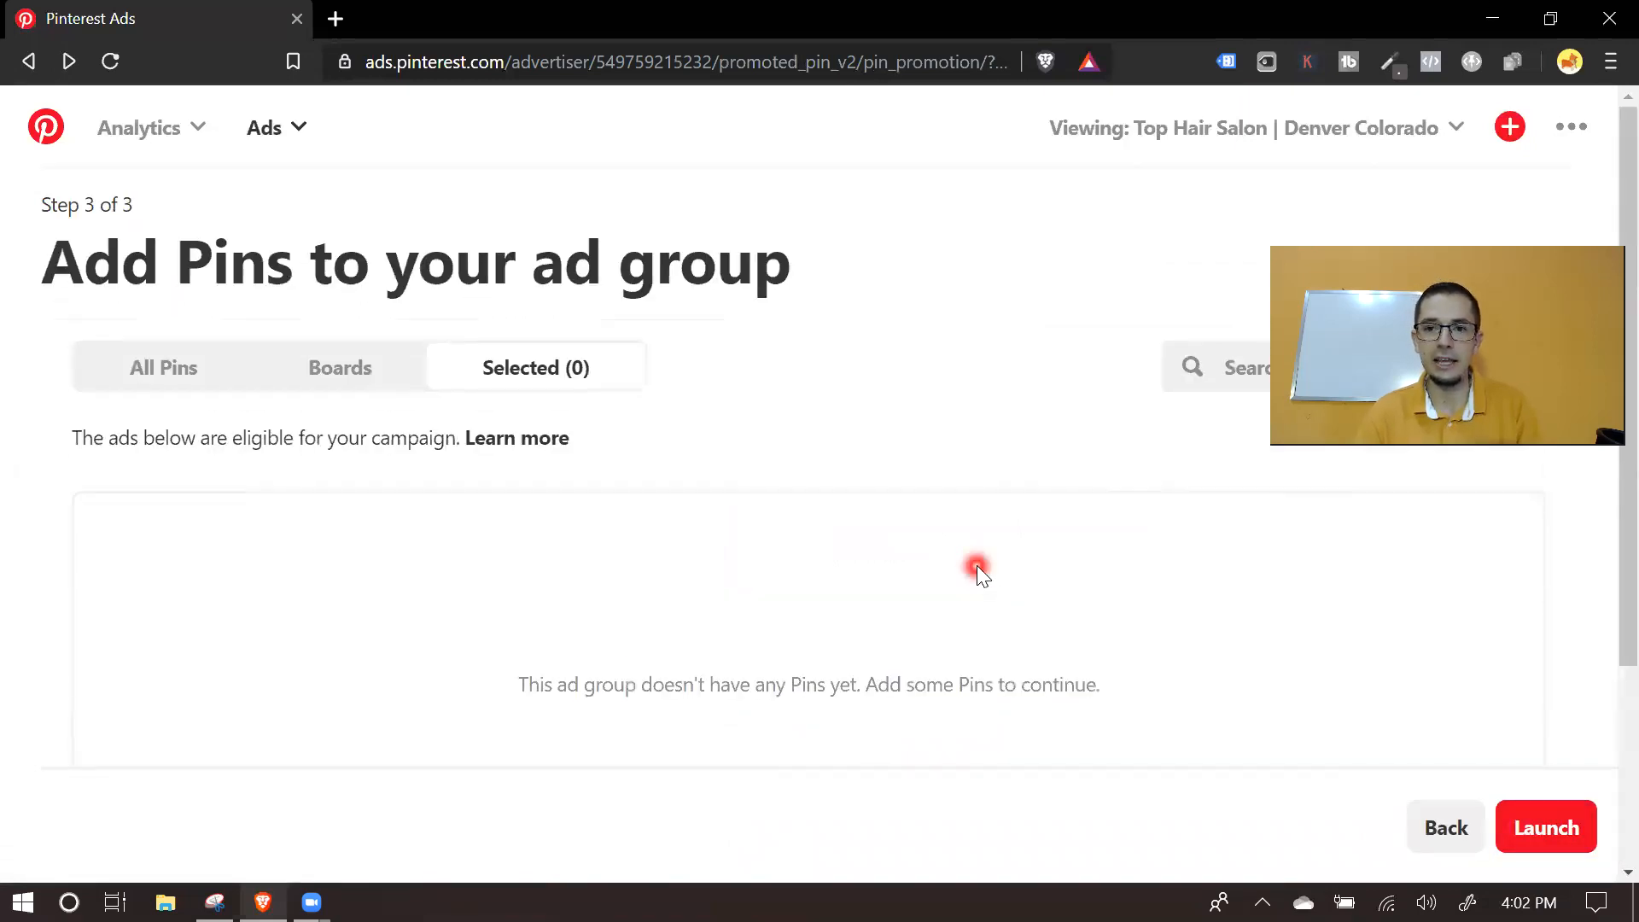
Step: Open the ads reporting page and select the Test Traffic campaign in the campaigns table
left_click(300, 134)
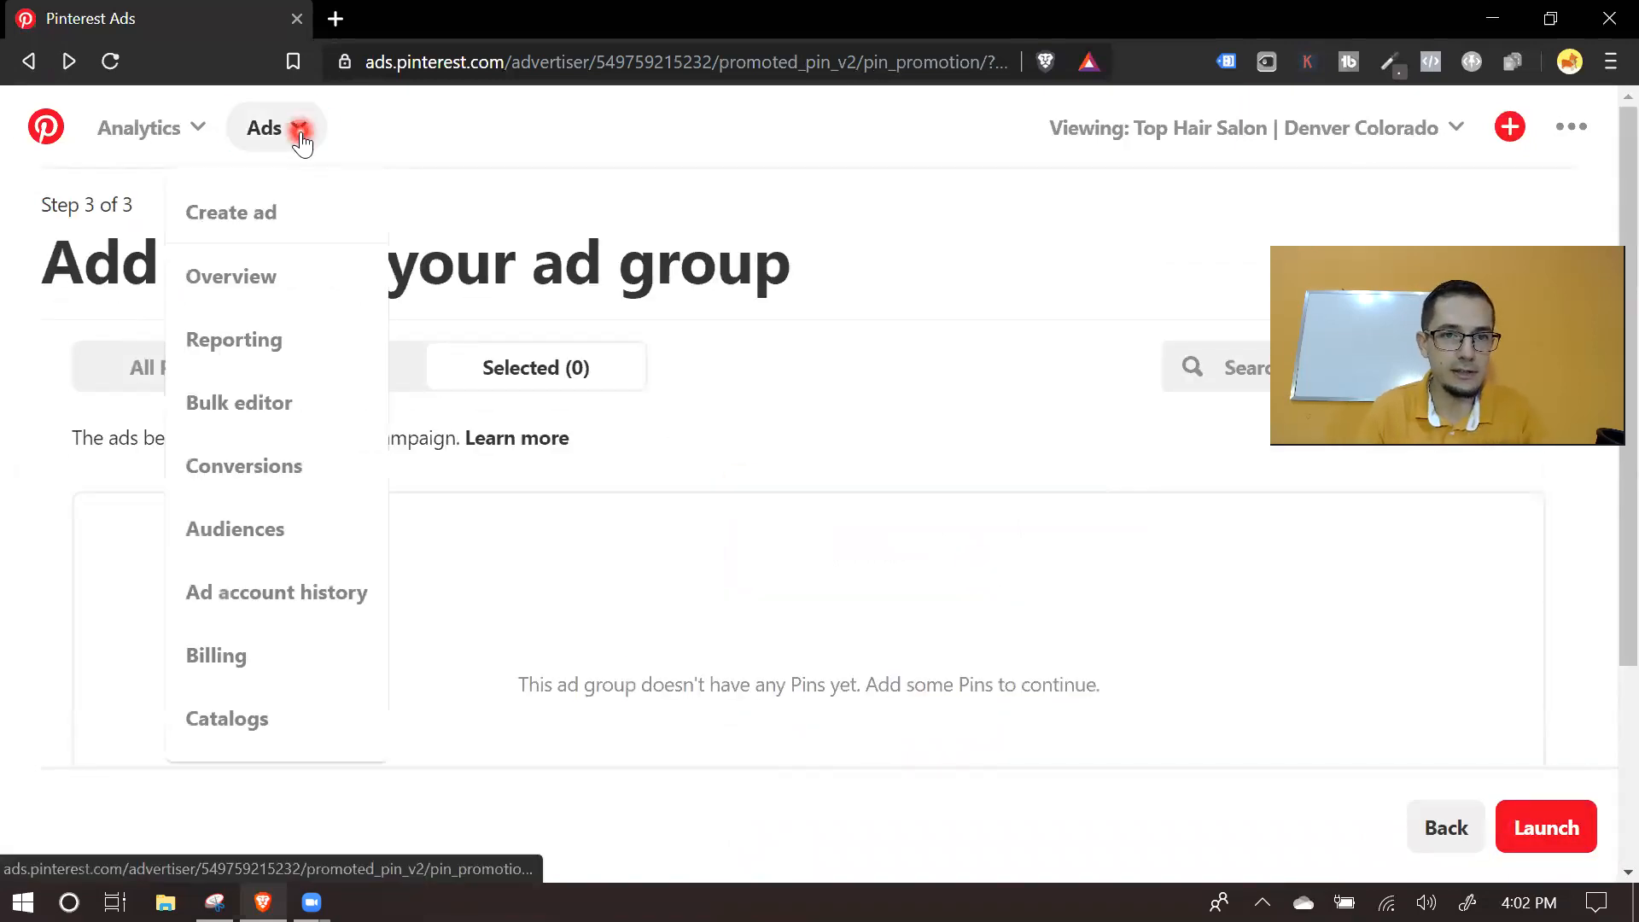
left_click(256, 341)
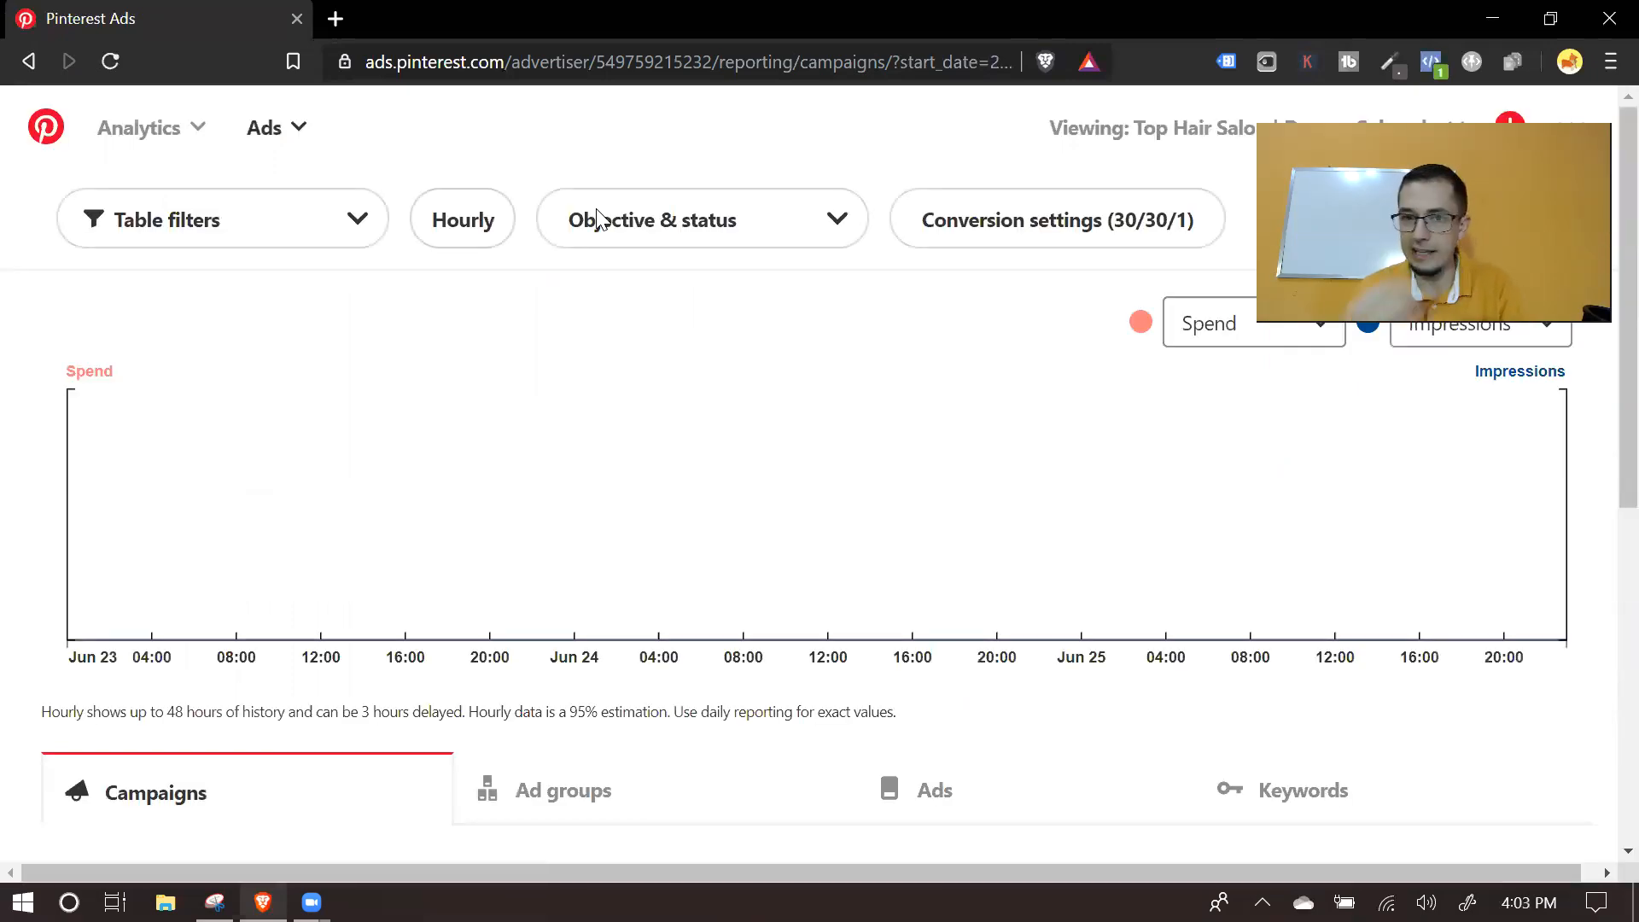
scroll(963, 333, "down", 5)
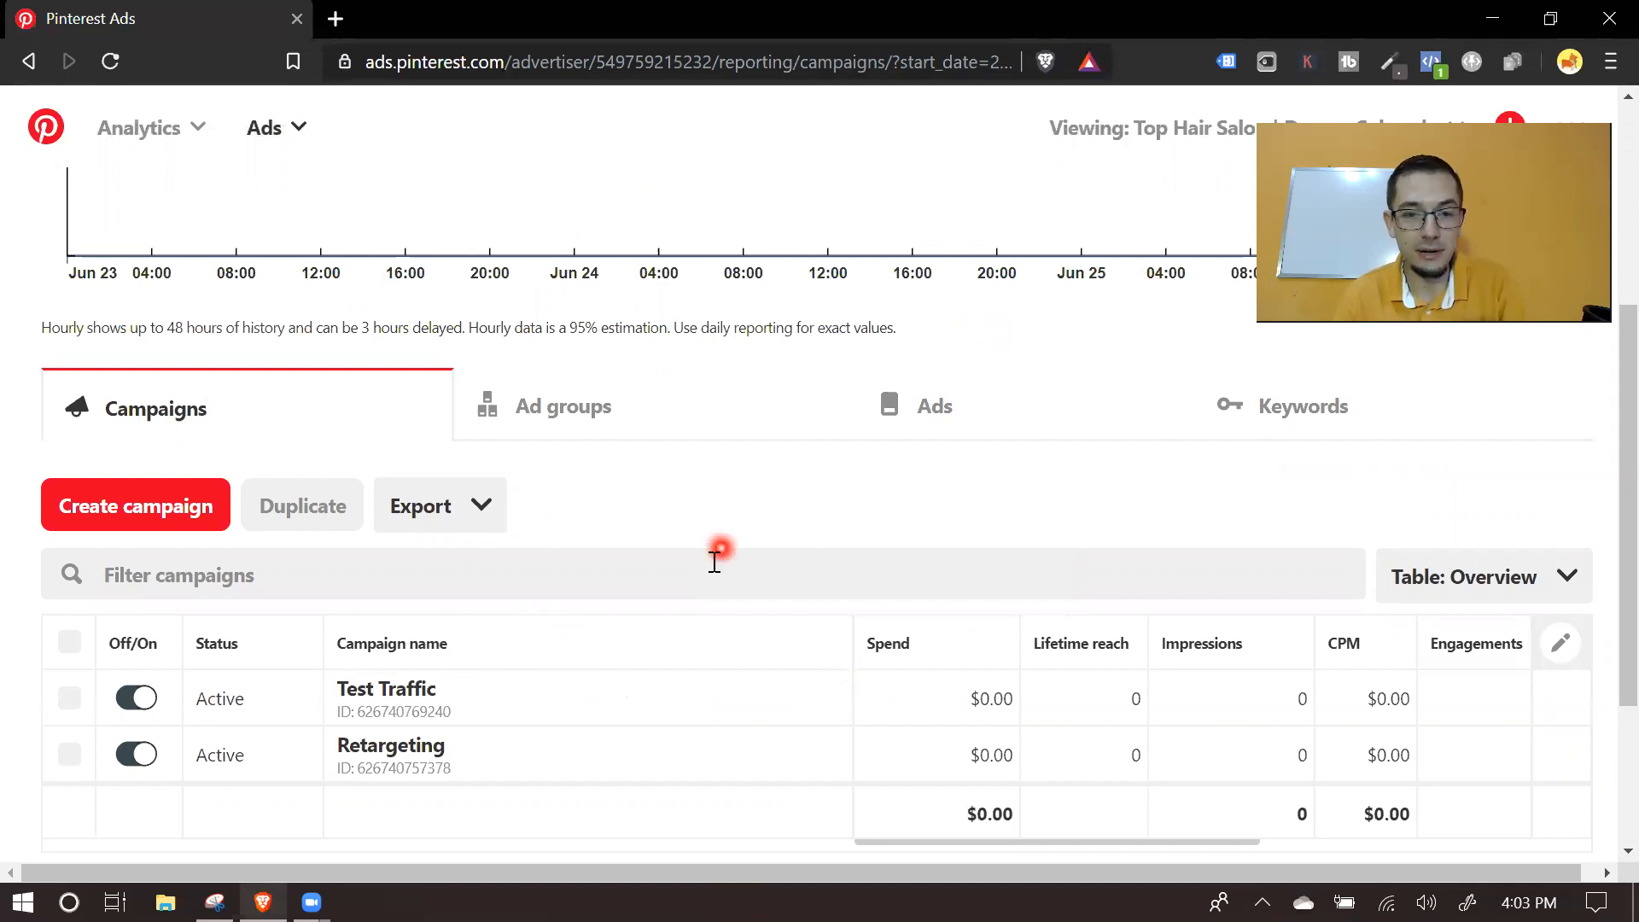
left_click(72, 700)
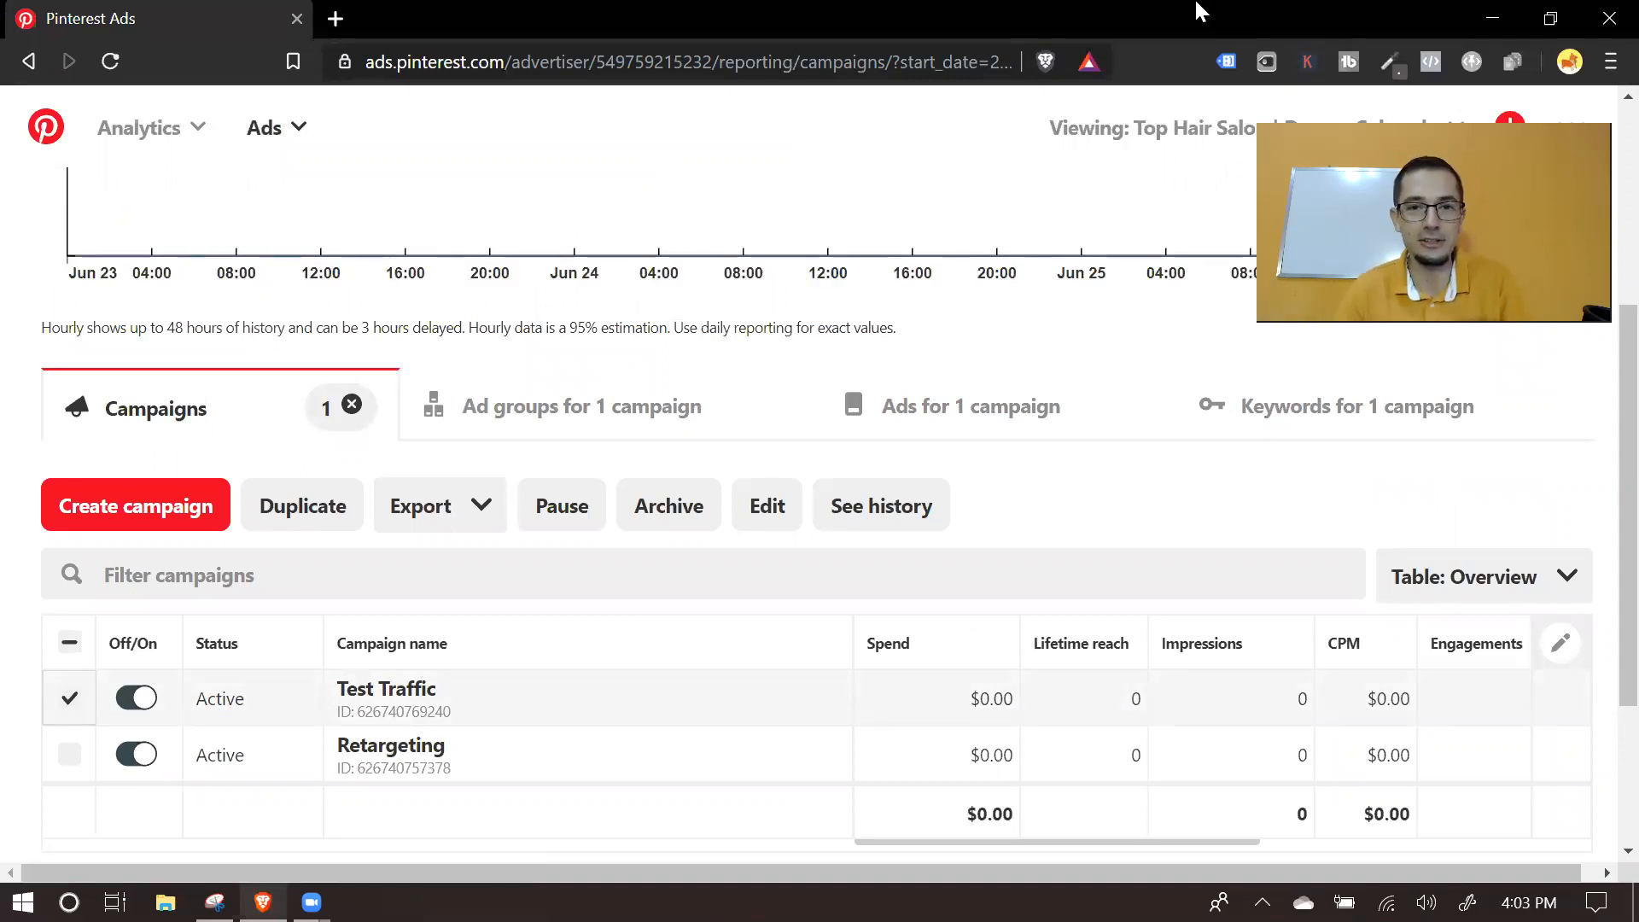
left_click(151, 777)
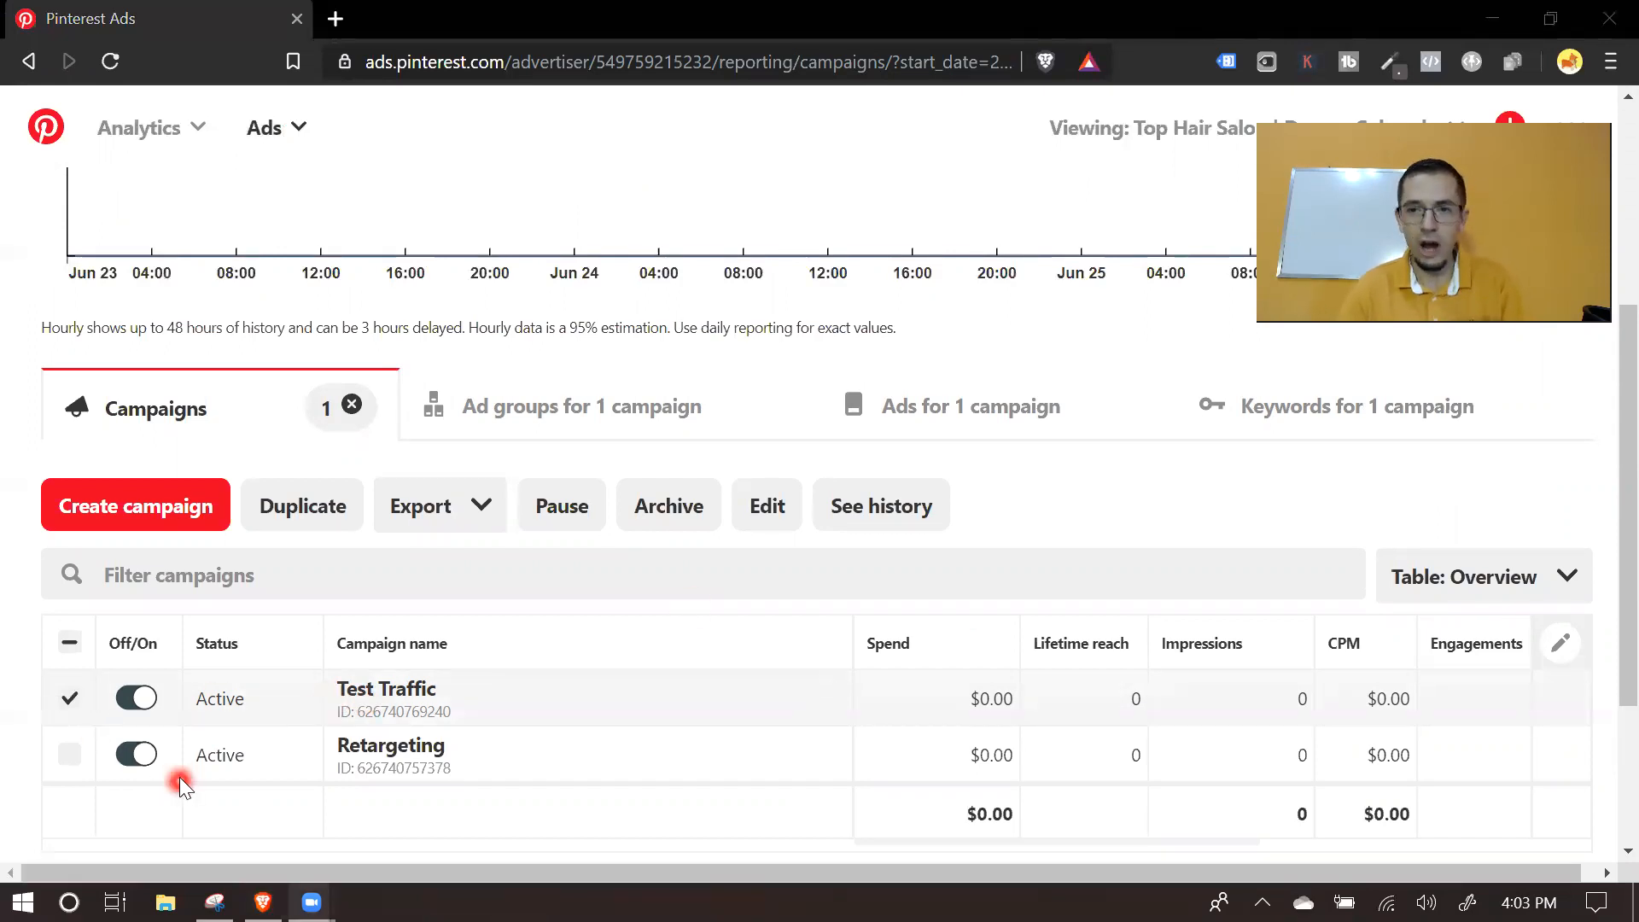